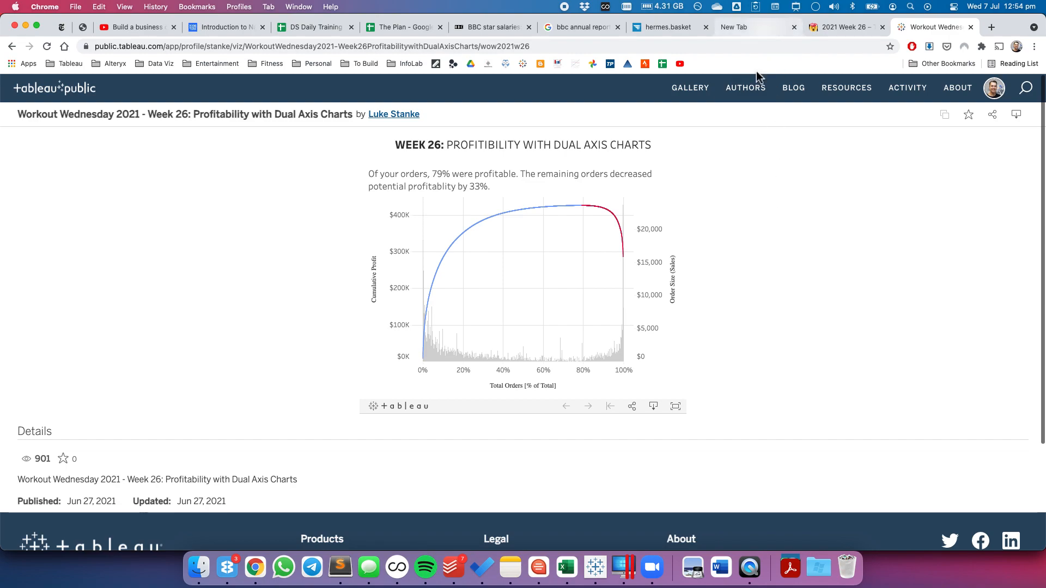
# Switch to Tableau and build a chart with Order ID on Columns and Profit on Rows.
pyautogui.click(595, 567)
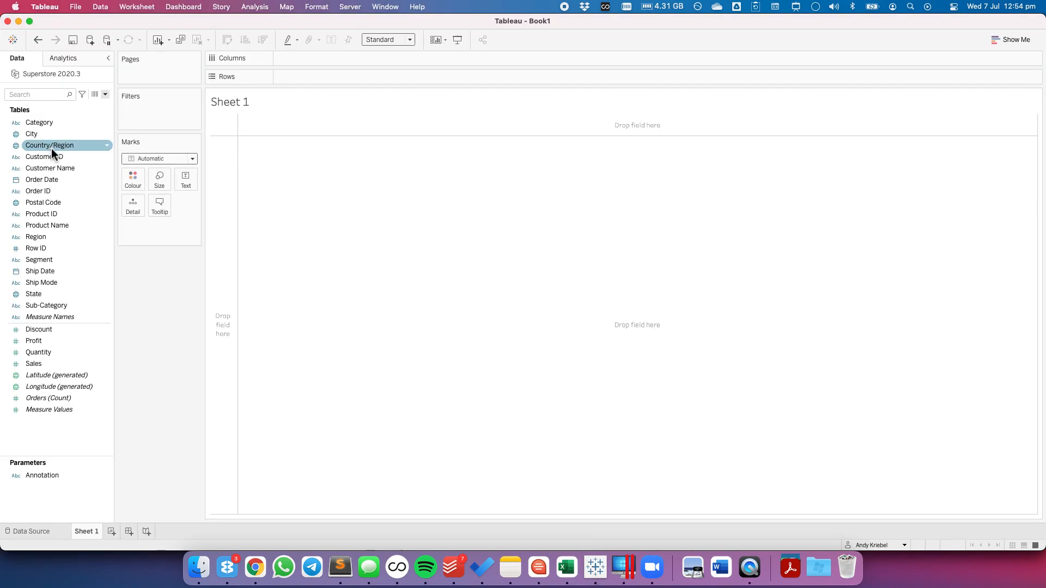
pyautogui.moveTo(50, 191); pyautogui.dragTo(316, 60)
pyautogui.click(472, 283)
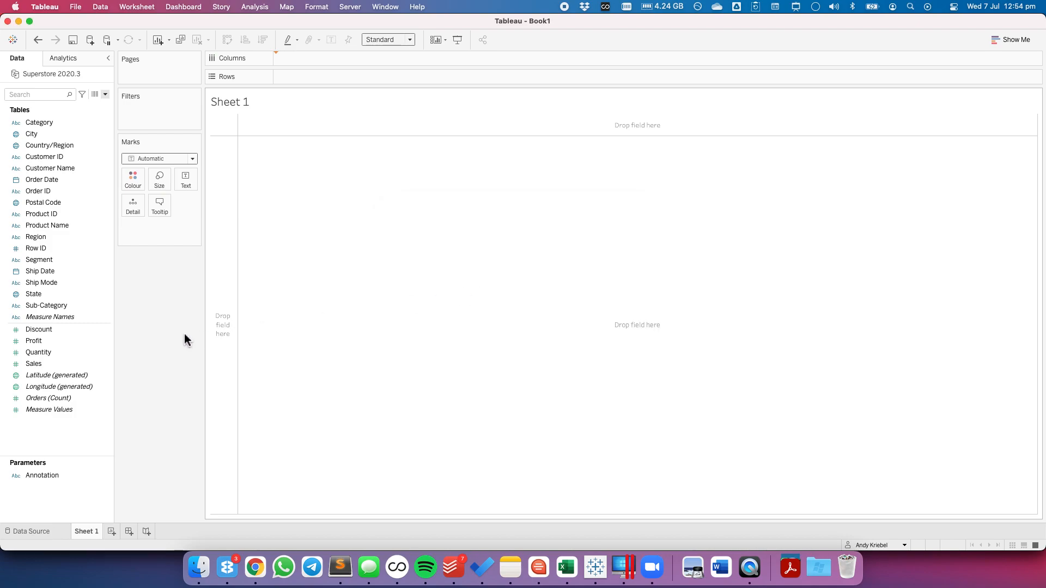
pyautogui.moveTo(54, 342); pyautogui.dragTo(321, 79)
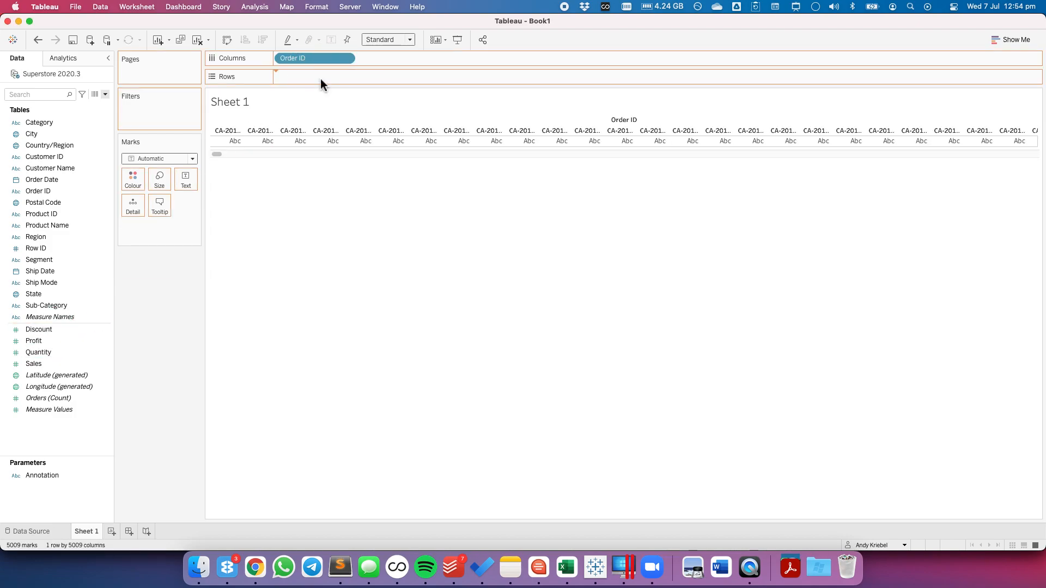
pyautogui.click(345, 58)
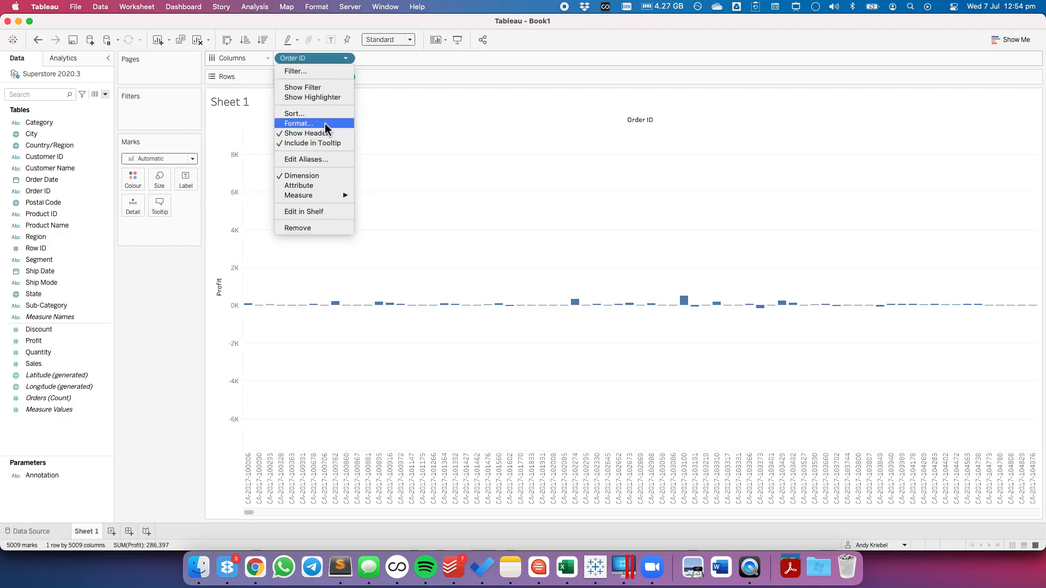
pyautogui.click(145, 323)
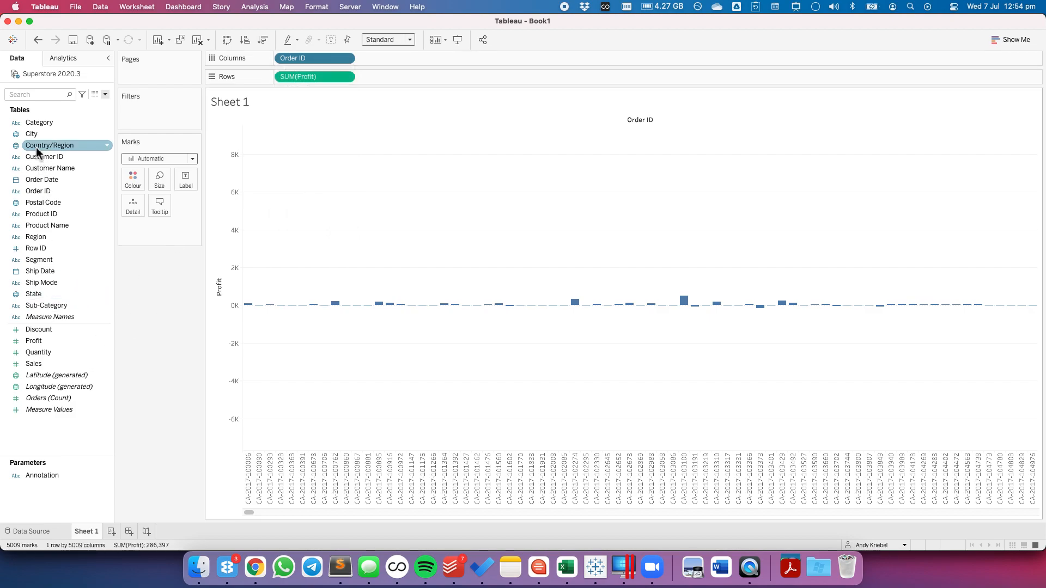
# Add Order ID to Detail and sort it in descending order by the Profit field.
pyautogui.moveTo(38, 191); pyautogui.dragTo(158, 228)
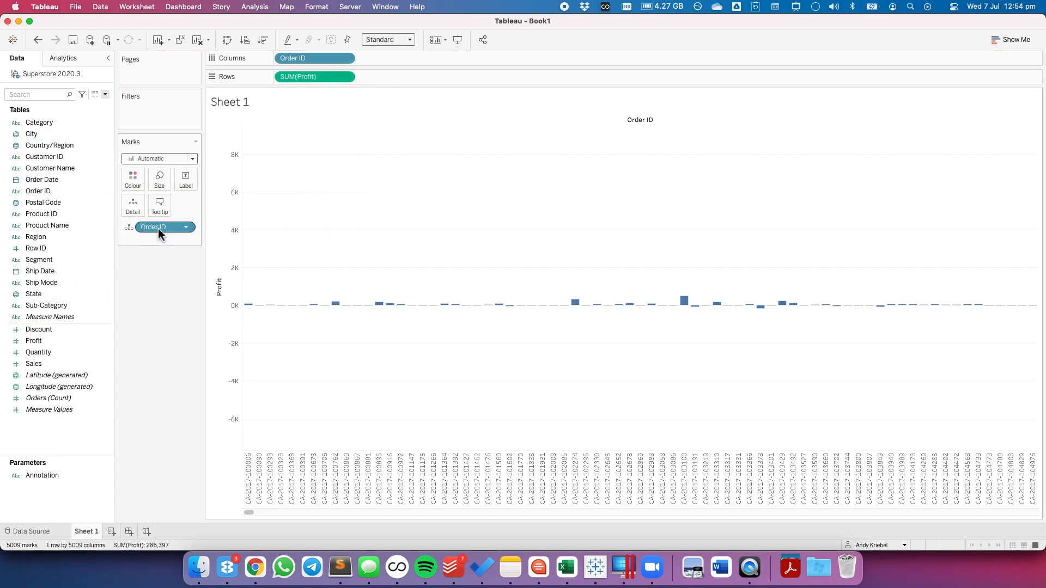
pyautogui.click(187, 227)
pyautogui.click(174, 282)
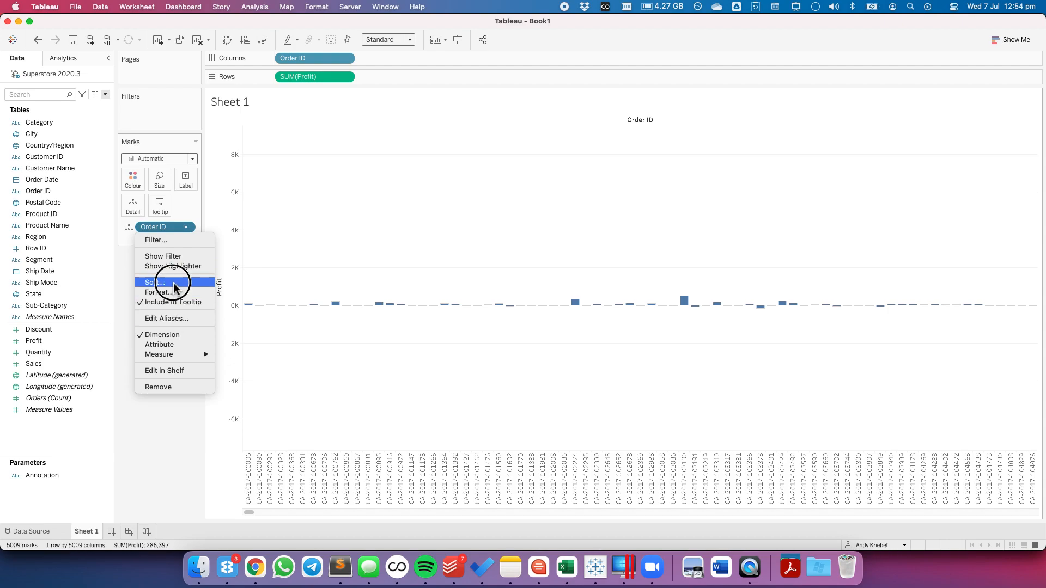
pyautogui.click(478, 273)
pyautogui.click(464, 301)
pyautogui.click(475, 315)
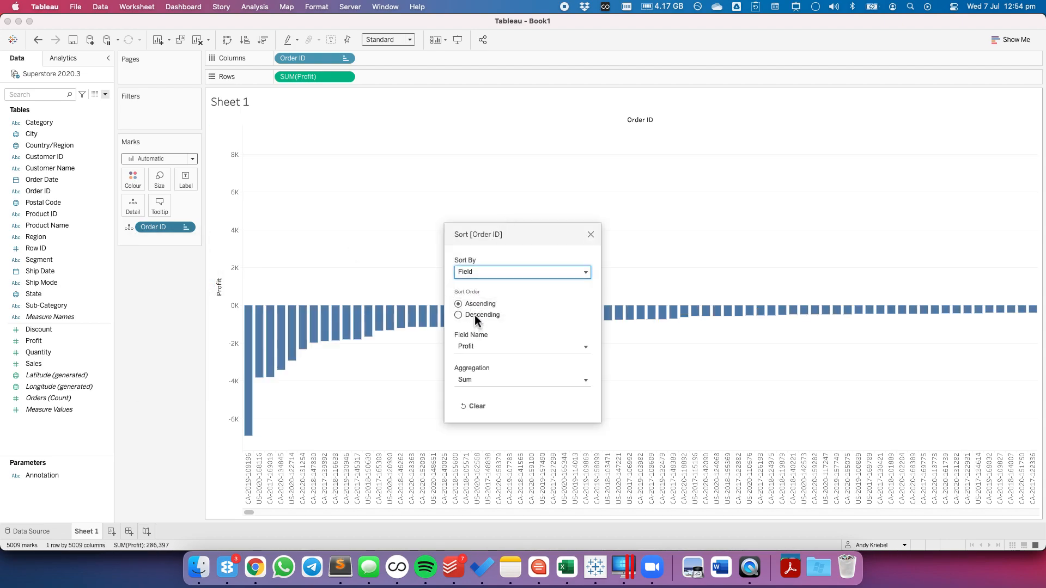
pyautogui.click(590, 235)
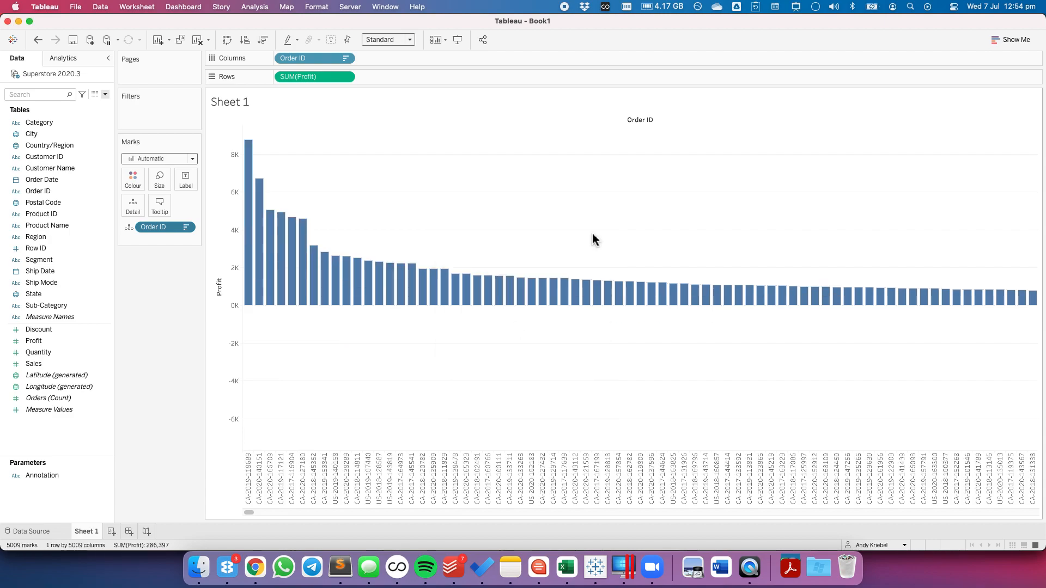
# Fit the chart to Entire View and turn Profit into a running total computed using Order ID.
pyautogui.click(387, 39)
pyautogui.click(384, 76)
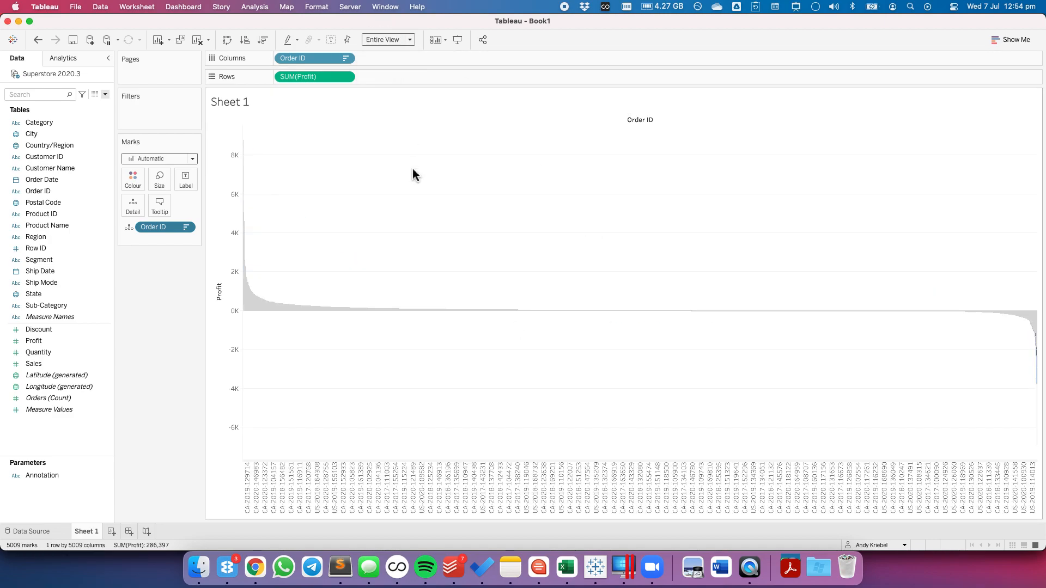
pyautogui.click(345, 76)
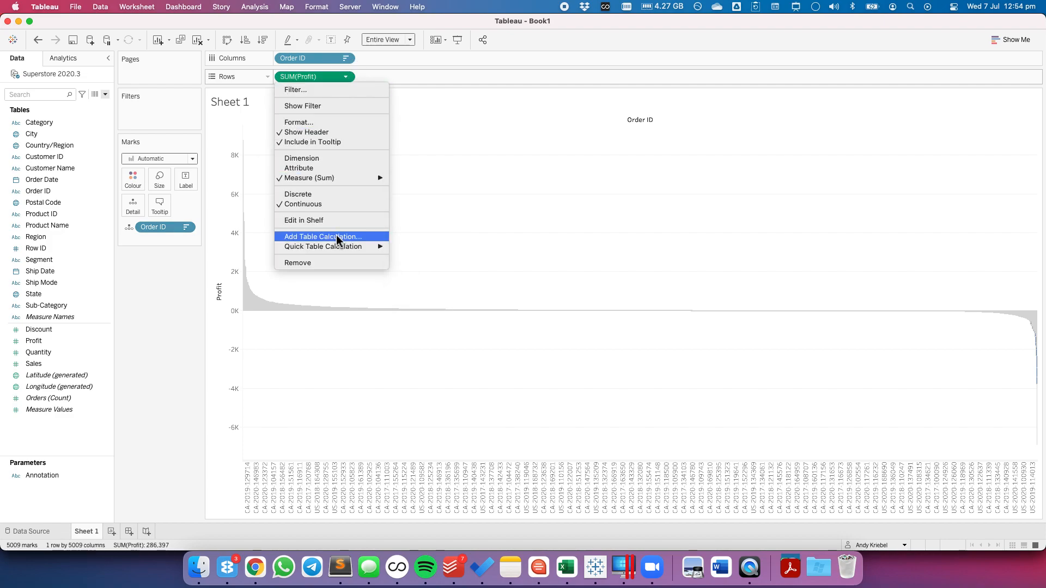
pyautogui.moveTo(343, 246)
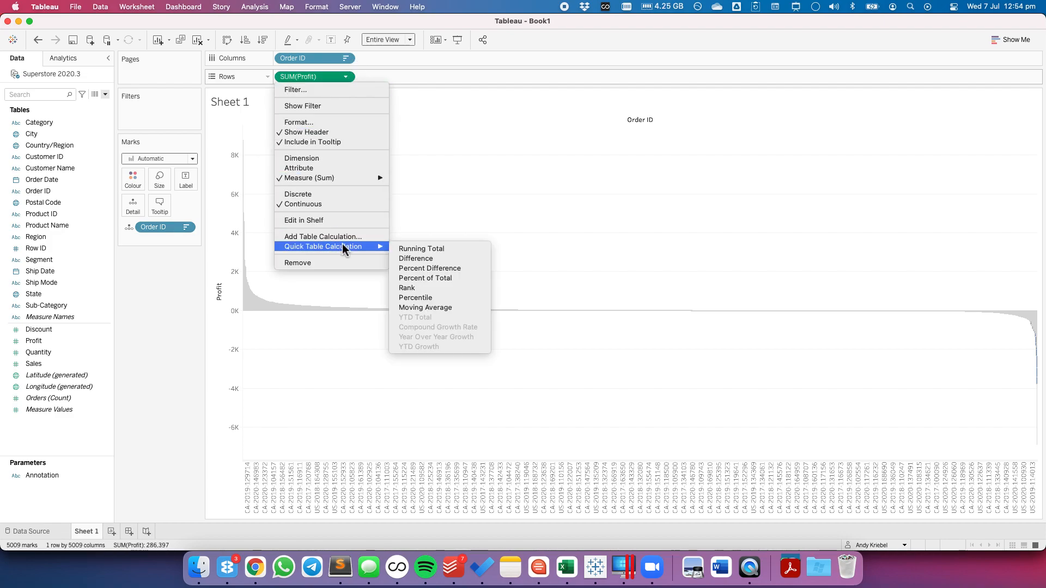
pyautogui.click(427, 242)
pyautogui.click(345, 76)
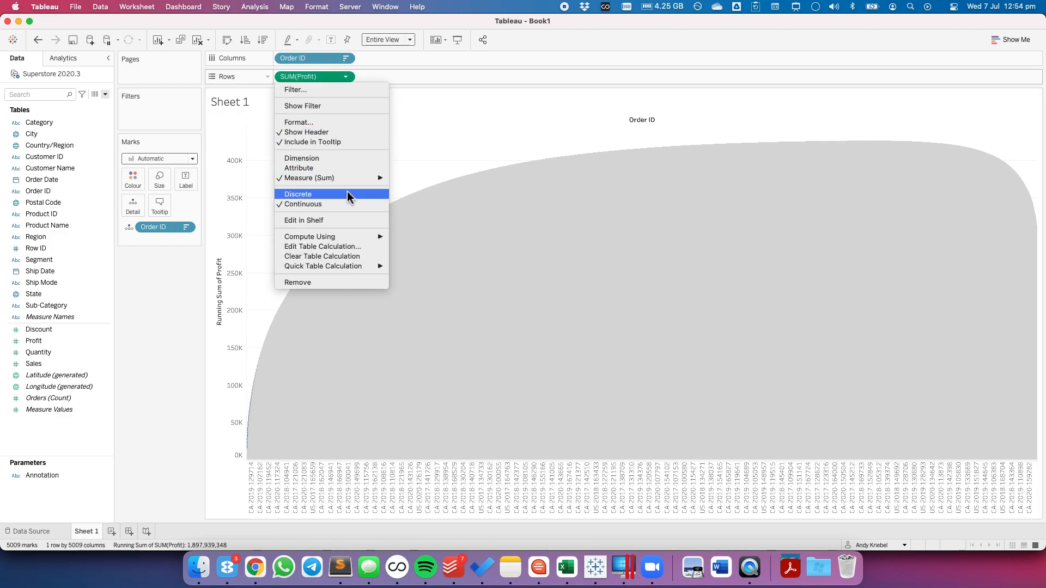
pyautogui.moveTo(352, 237)
pyautogui.click(411, 259)
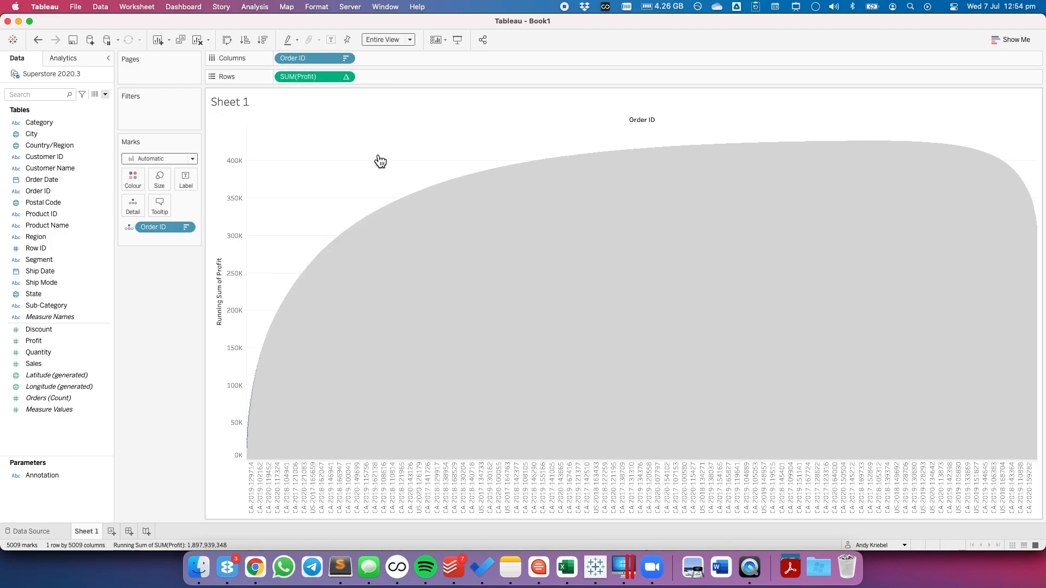
# Add a Percent of Total secondary calculation using Specific Dimensions to Profit, and change the mark type to Line.
pyautogui.click(346, 78)
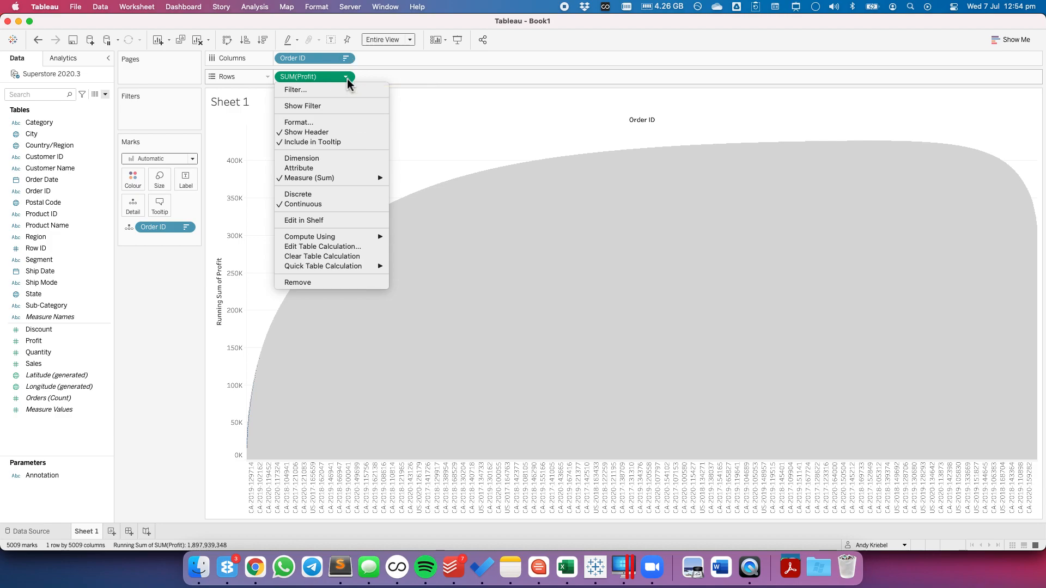
pyautogui.click(337, 253)
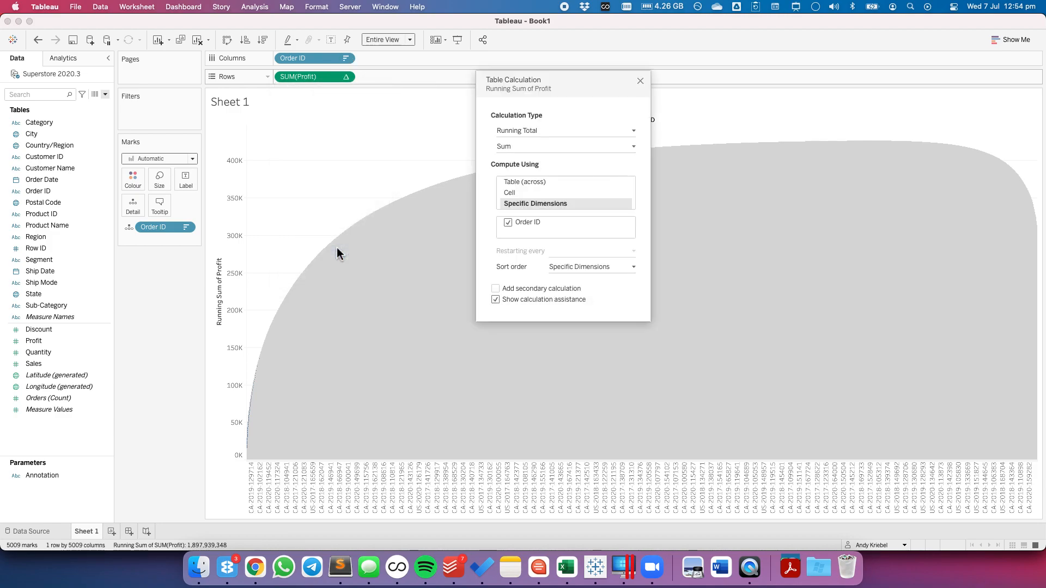
pyautogui.click(496, 289)
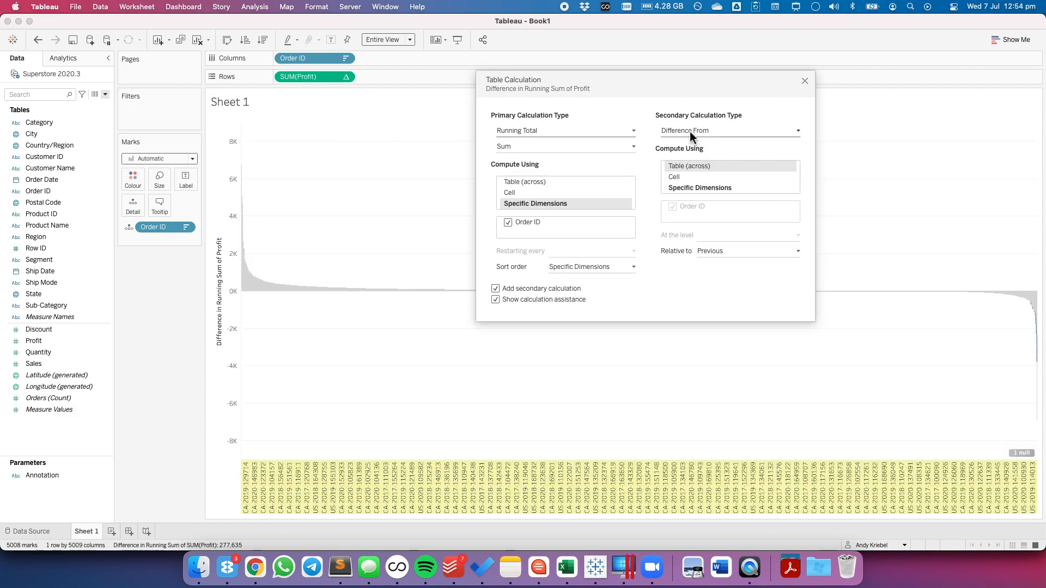
pyautogui.click(691, 132)
pyautogui.click(687, 166)
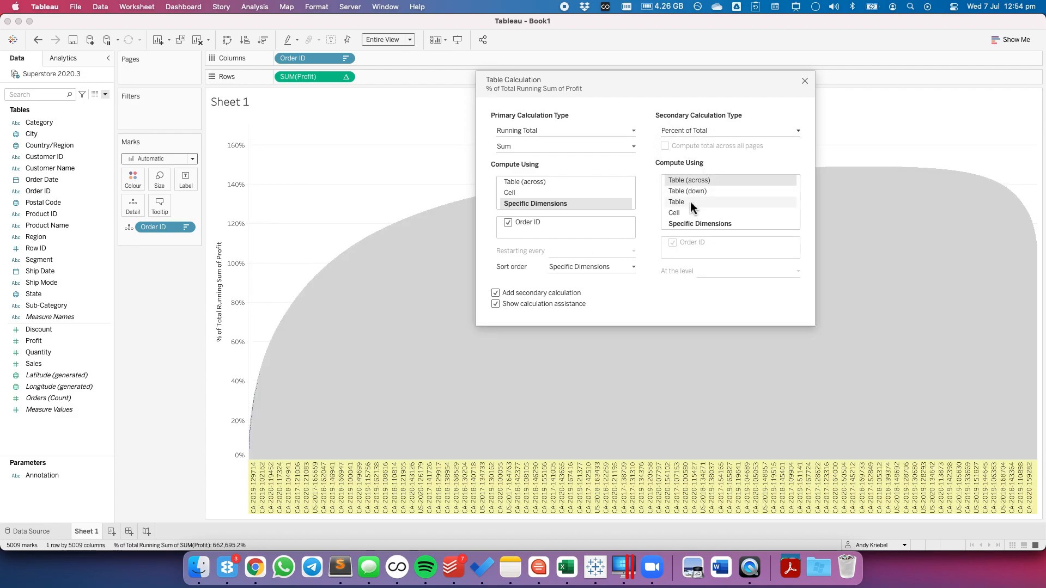
pyautogui.click(688, 223)
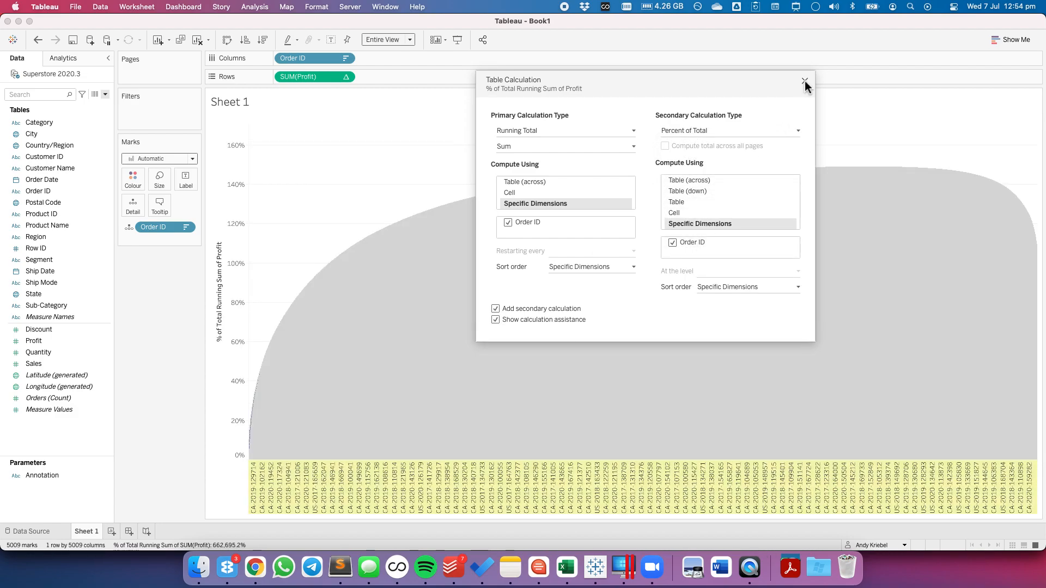
pyautogui.click(430, 142)
pyautogui.click(154, 159)
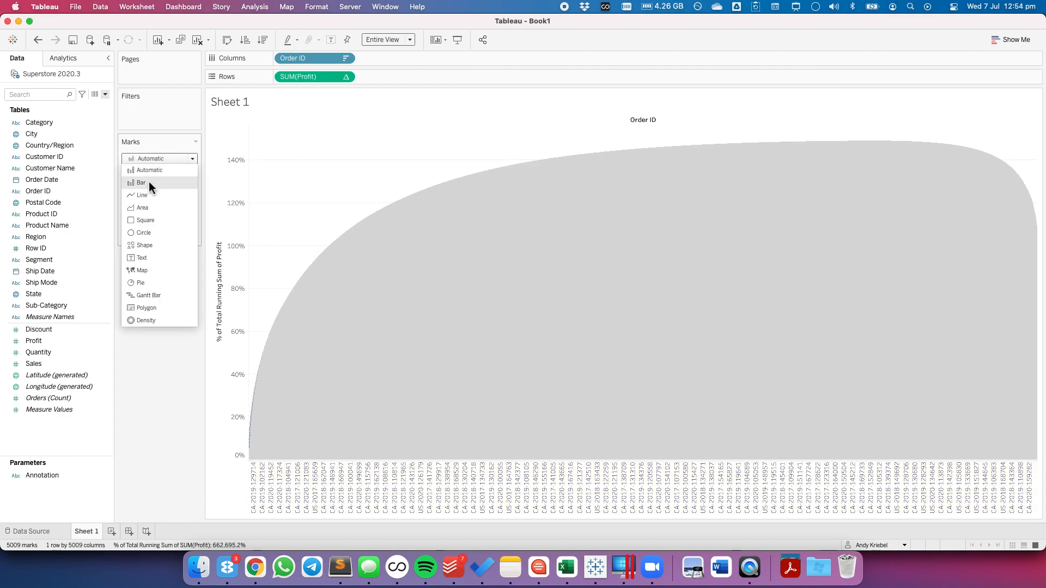
pyautogui.click(147, 195)
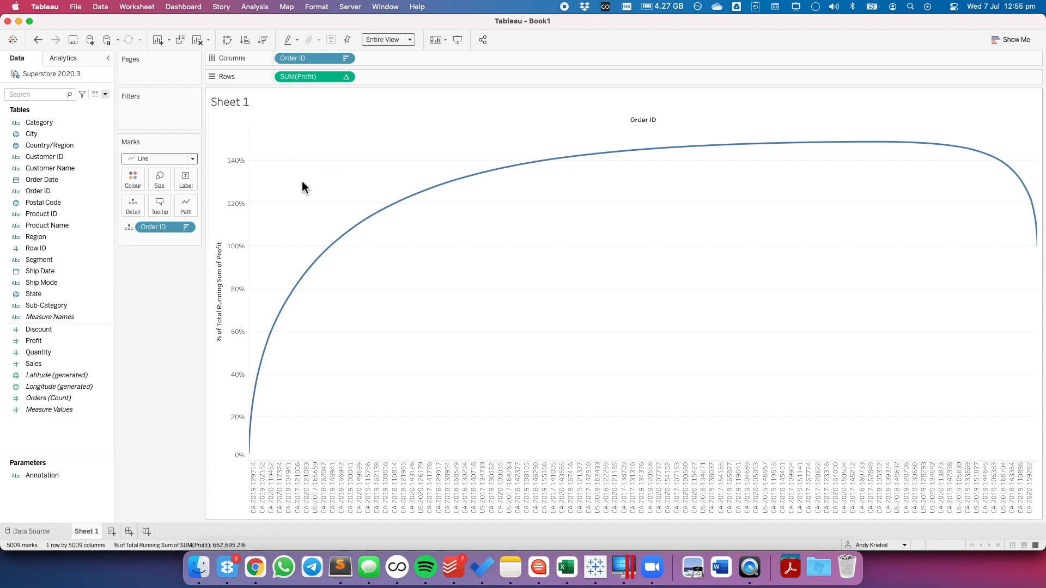
# Create a calculated field named Profitable Order with the formula SUM([Profit])>0.
pyautogui.rightClick(72, 432)
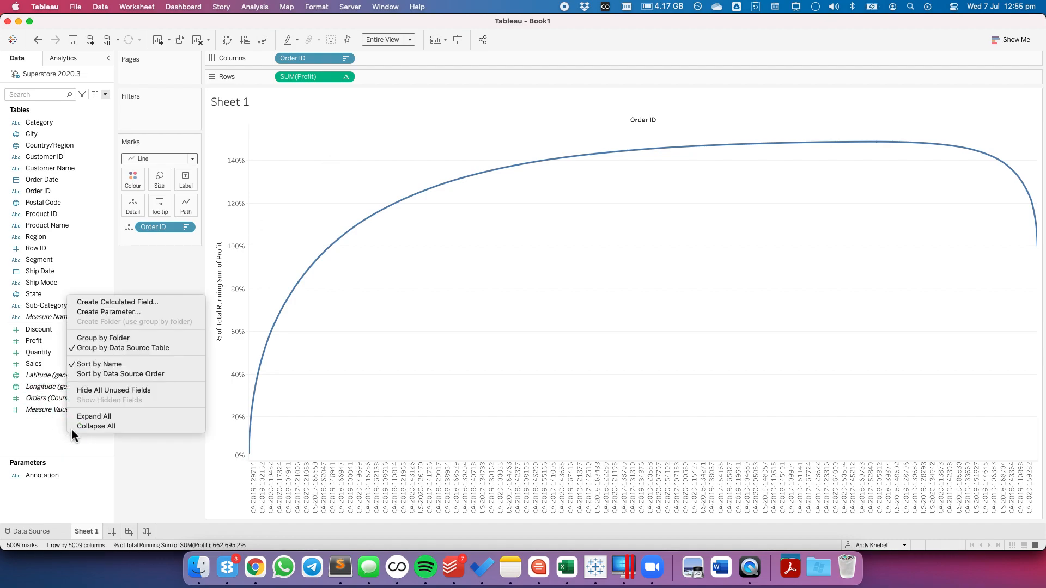
pyautogui.click(115, 301)
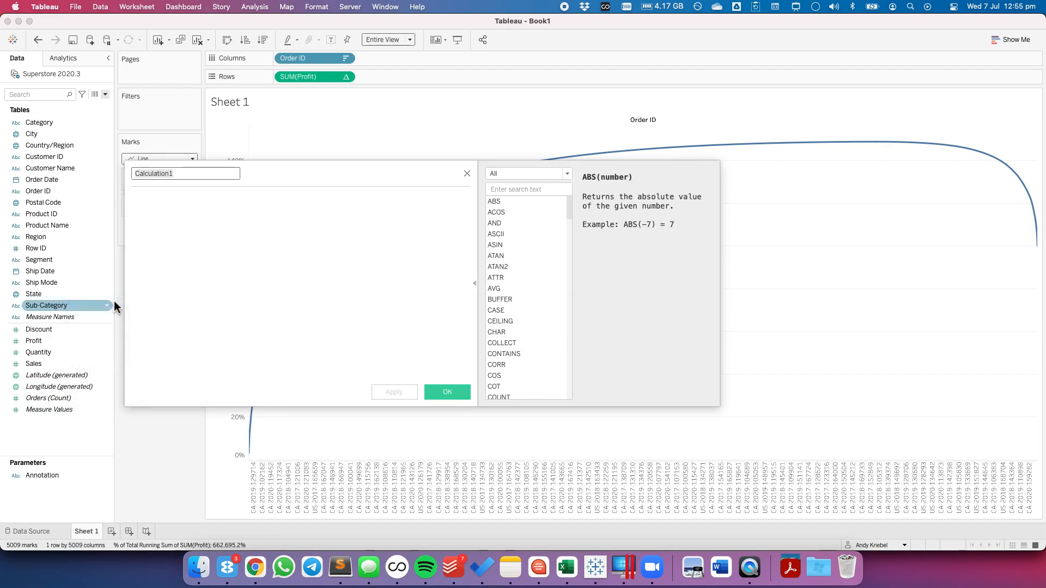
pyautogui.write('Profit')
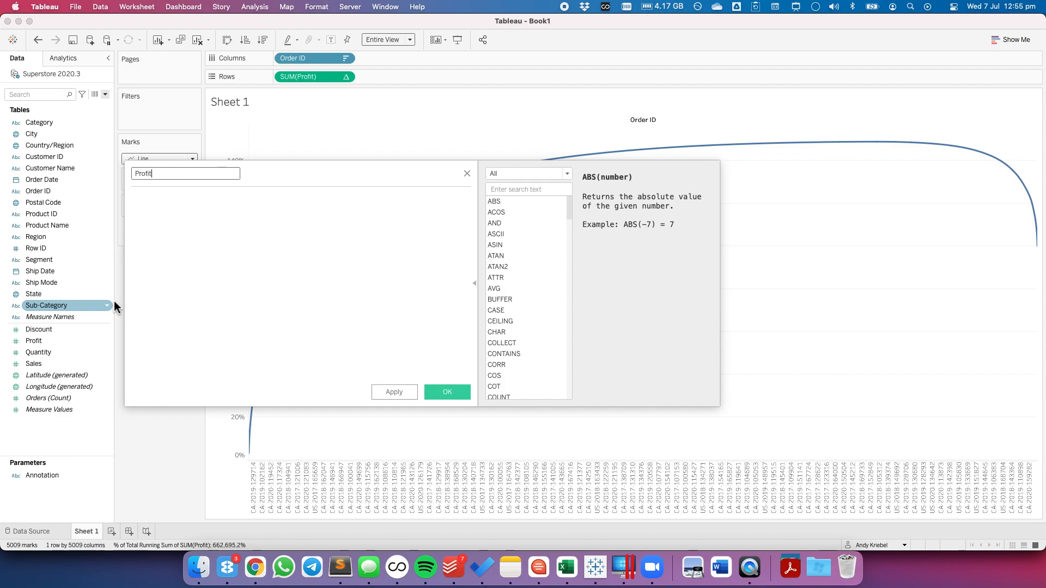
pyautogui.write('able Order')
pyautogui.press('Tab')
pyautogui.write('SUM(pr')
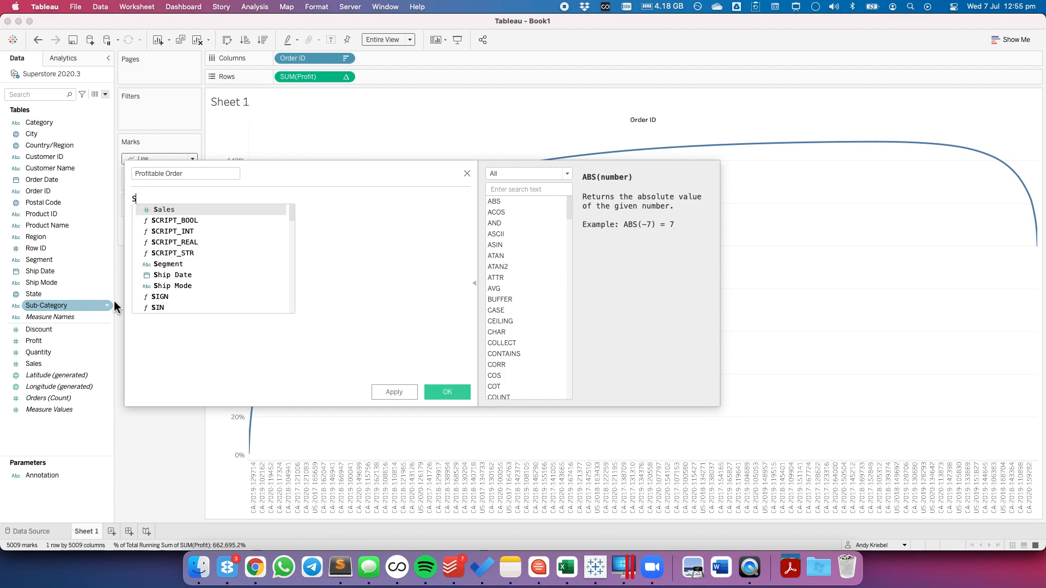
pyautogui.press('Down')
pyautogui.press('Down')
pyautogui.press('Down')
pyautogui.press('Return')
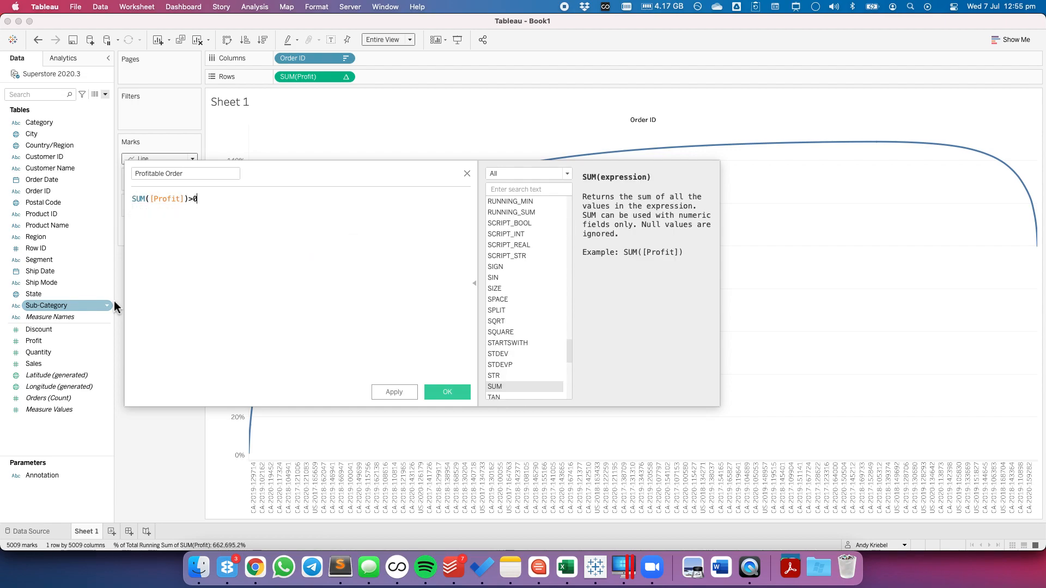
pyautogui.click(447, 392)
# Colour the line by Profitable Order, with True in blue and False in red.
pyautogui.moveTo(48, 353); pyautogui.dragTo(134, 180)
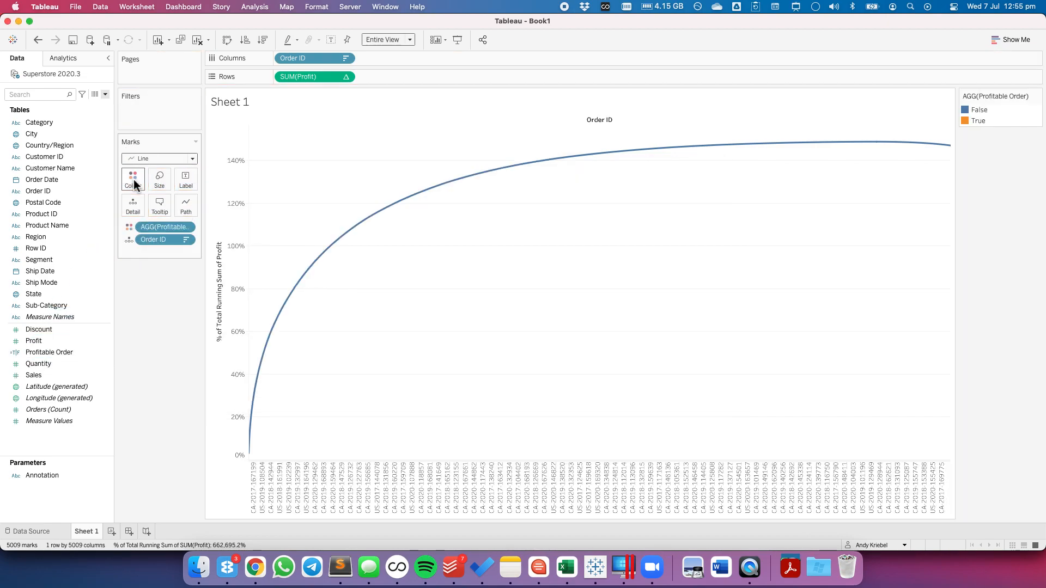
pyautogui.doubleClick(998, 122)
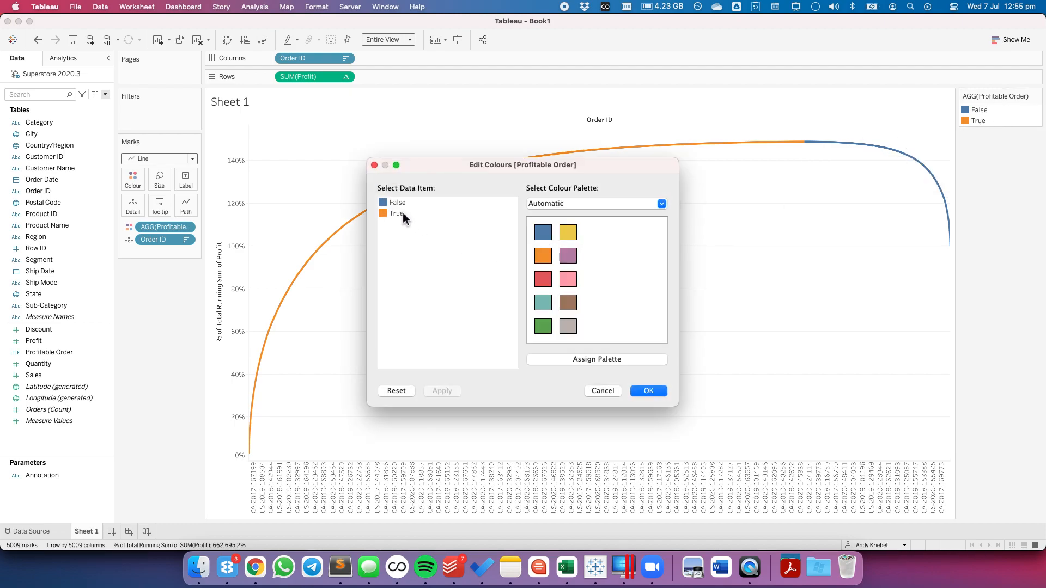
pyautogui.click(396, 213)
pyautogui.click(542, 232)
pyautogui.click(542, 279)
pyautogui.click(648, 390)
# Compare the colours with the reference chart and select the Jewel Bright palette for Profitable Order.
pyautogui.press('super+Tab')
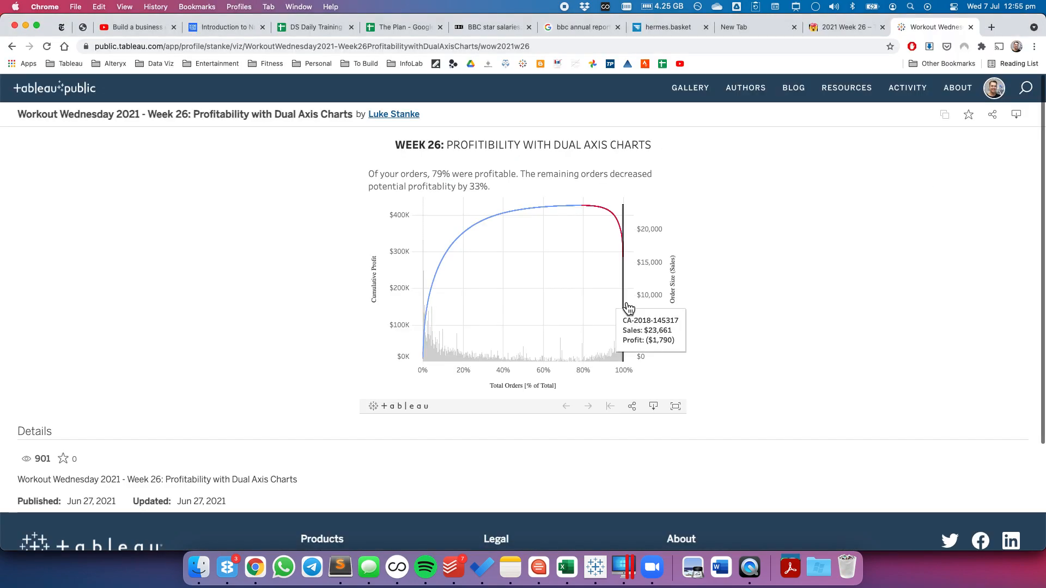
pyautogui.press('super+Tab')
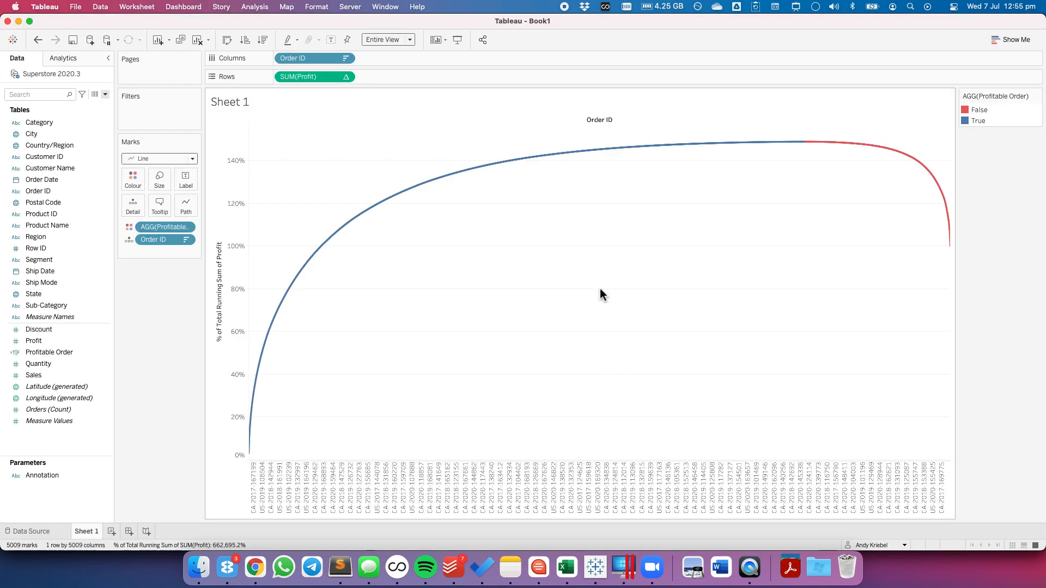
pyautogui.doubleClick(998, 119)
pyautogui.click(547, 203)
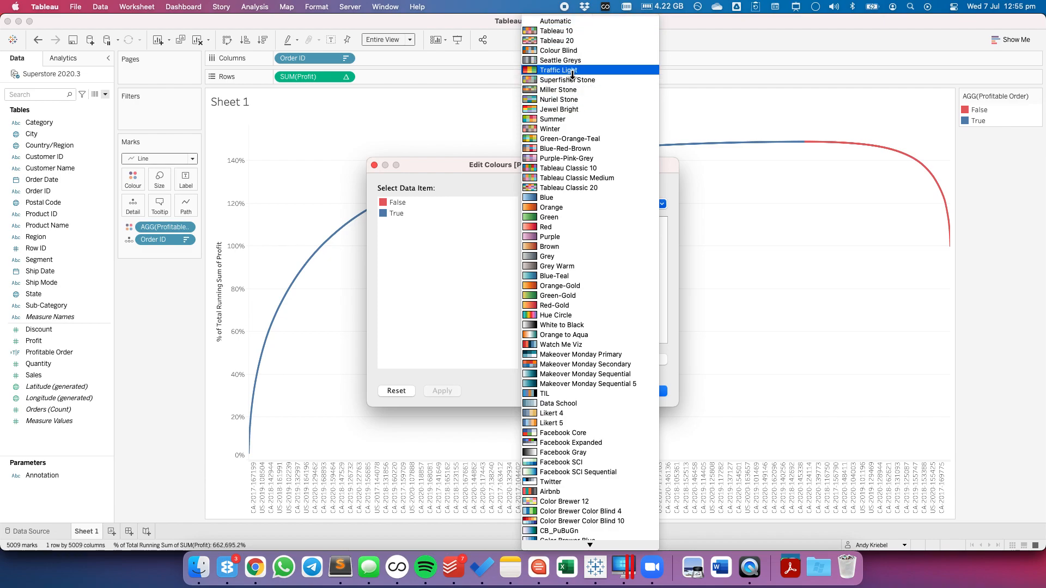
pyautogui.click(574, 110)
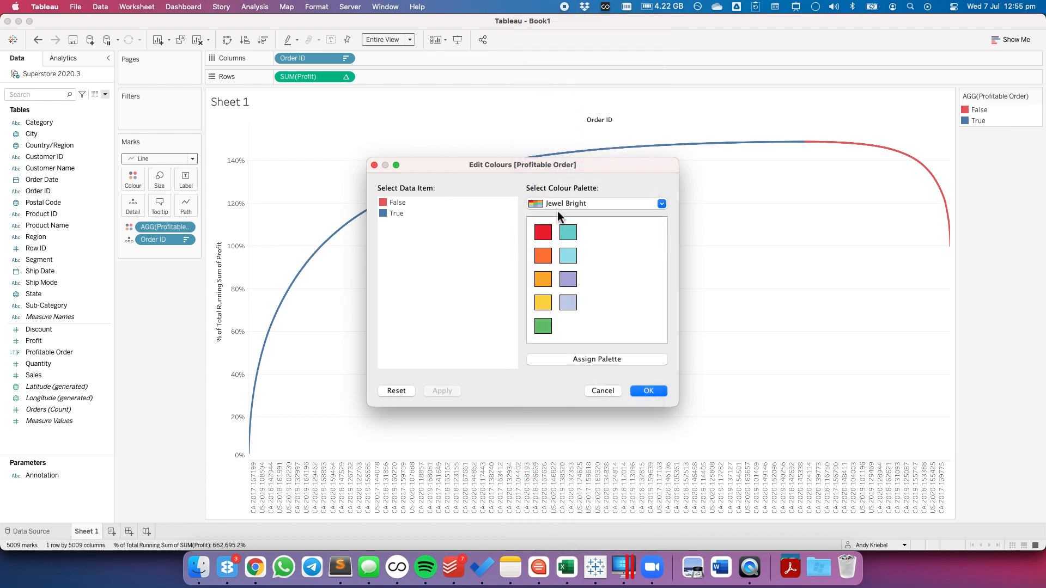
# Switch to Chrome and review the Requirements on the Workout Wednesday 2021 Week 26 challenge page.
pyautogui.press('super+Tab')
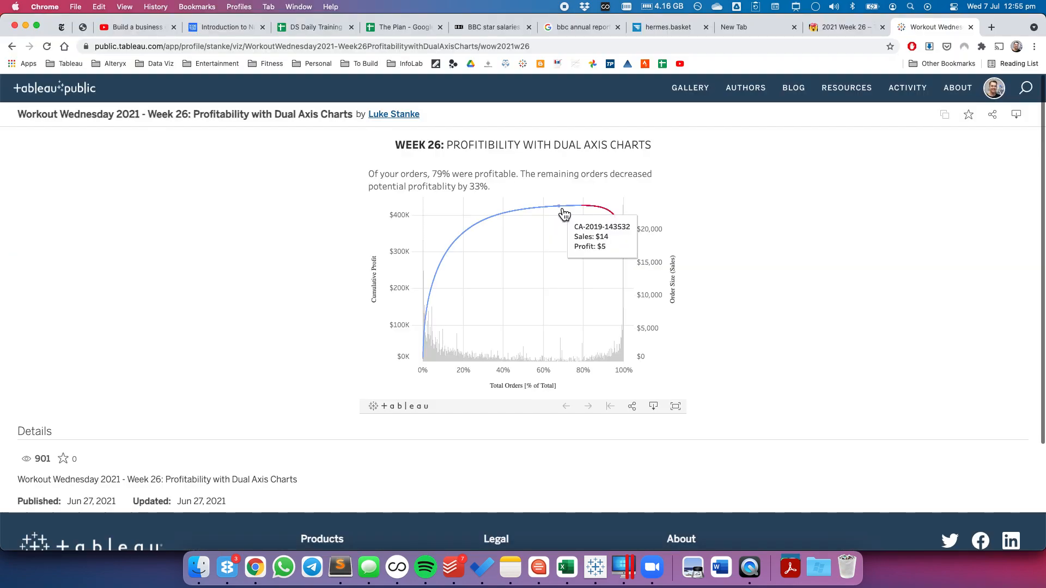
pyautogui.click(823, 28)
pyautogui.scroll(-1, 512, 315)
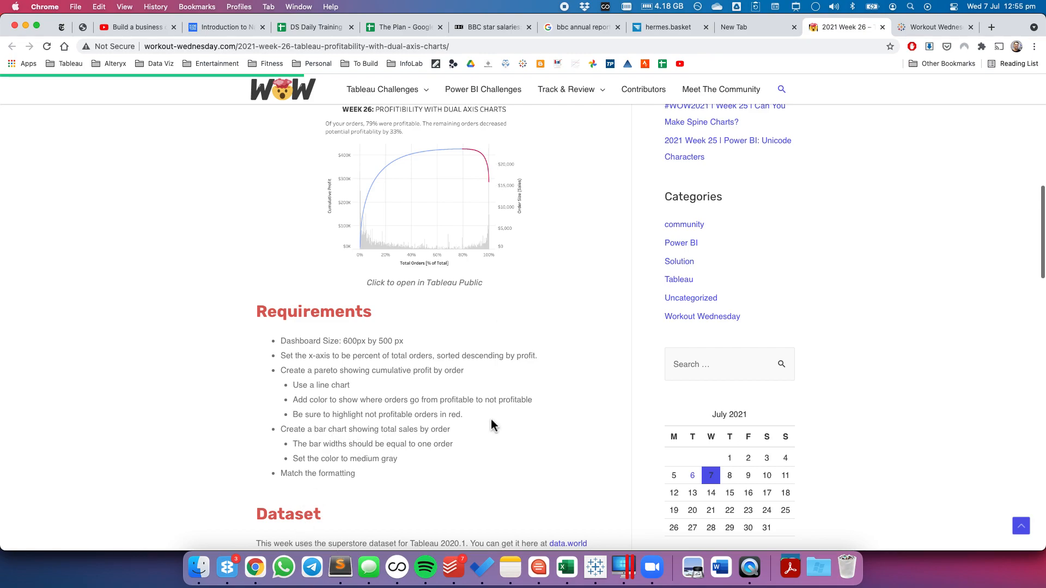
pyautogui.scroll(2, 491, 421)
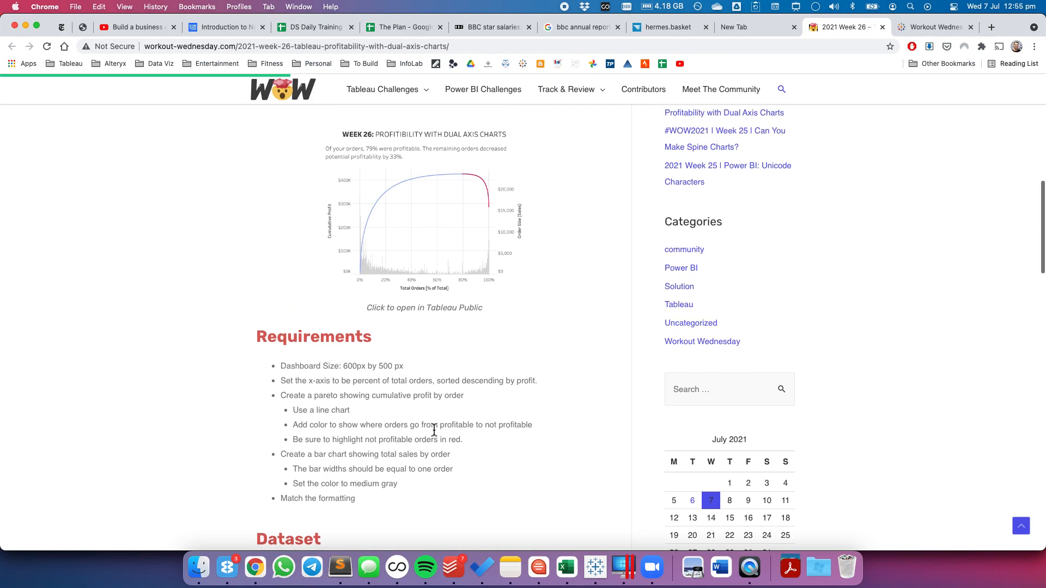
# Switch to Tableau, choose the Blue-Red-Brown palette for Profitable Order and accept the colour settings.
pyautogui.press('super+Tab')
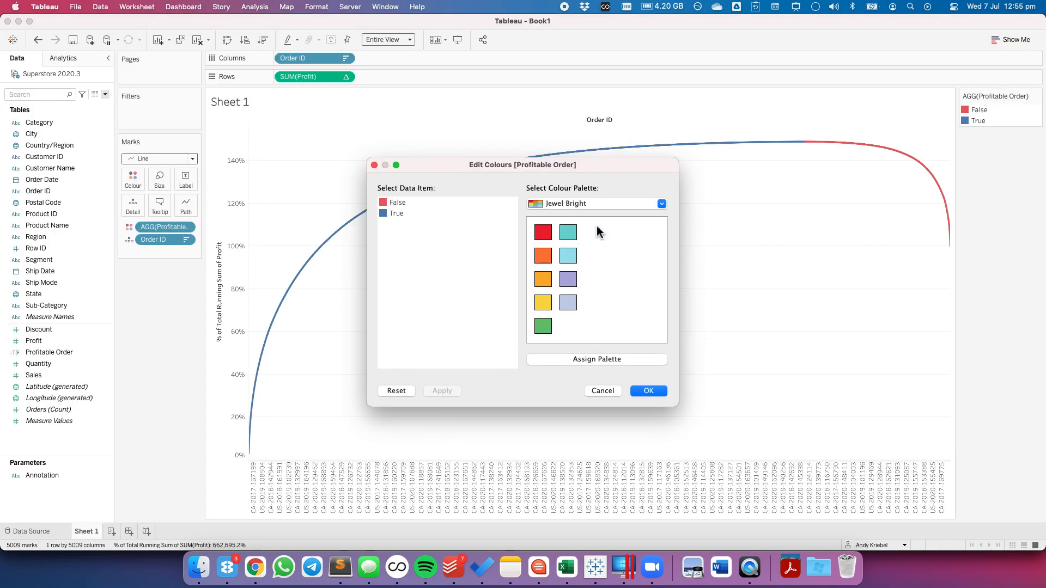
pyautogui.click(548, 203)
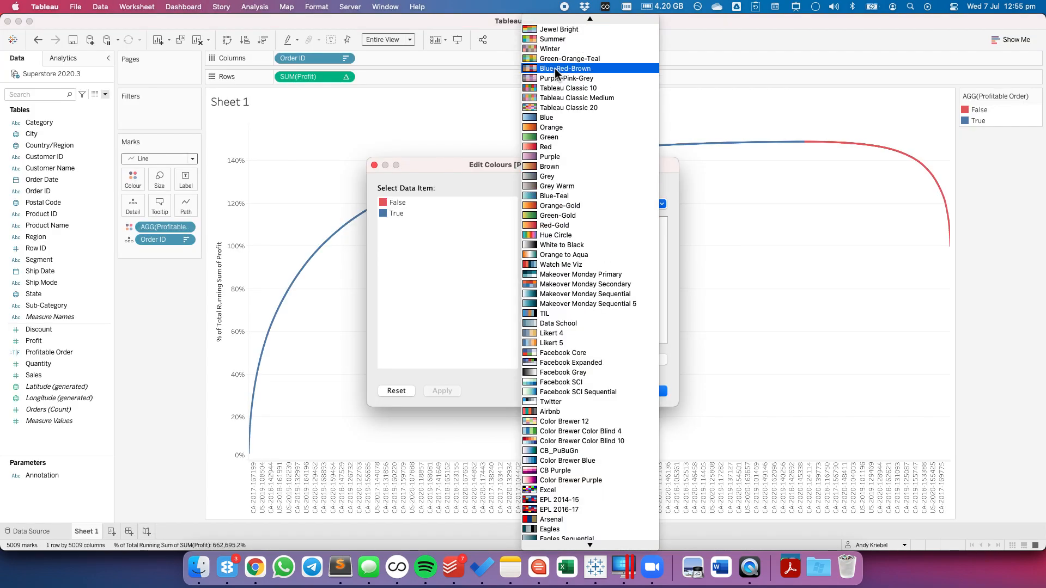
pyautogui.click(555, 68)
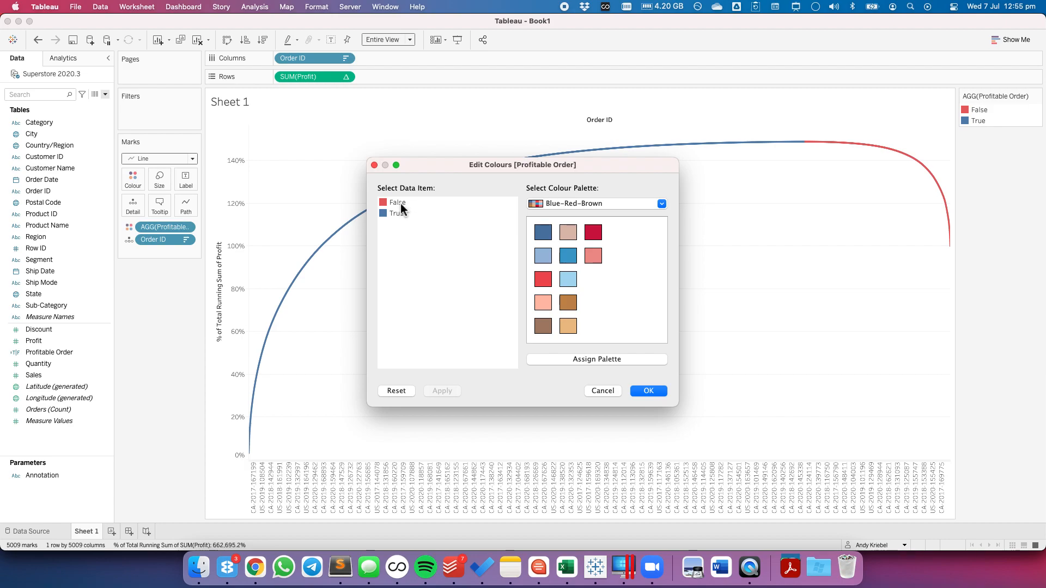
pyautogui.click(637, 391)
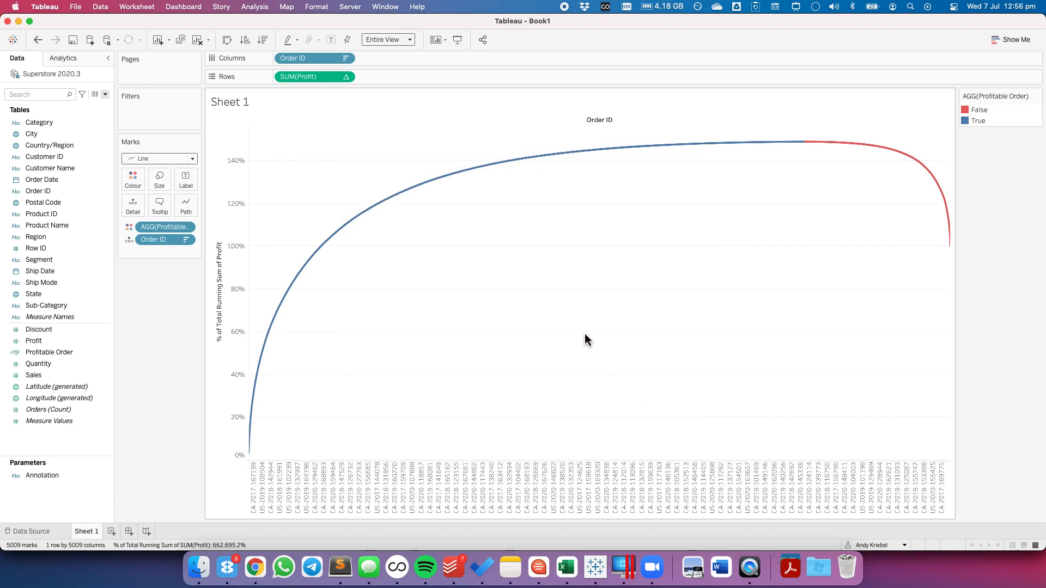
# Reduce the size of the profit line to nearly its thinnest setting.
pyautogui.click(159, 179)
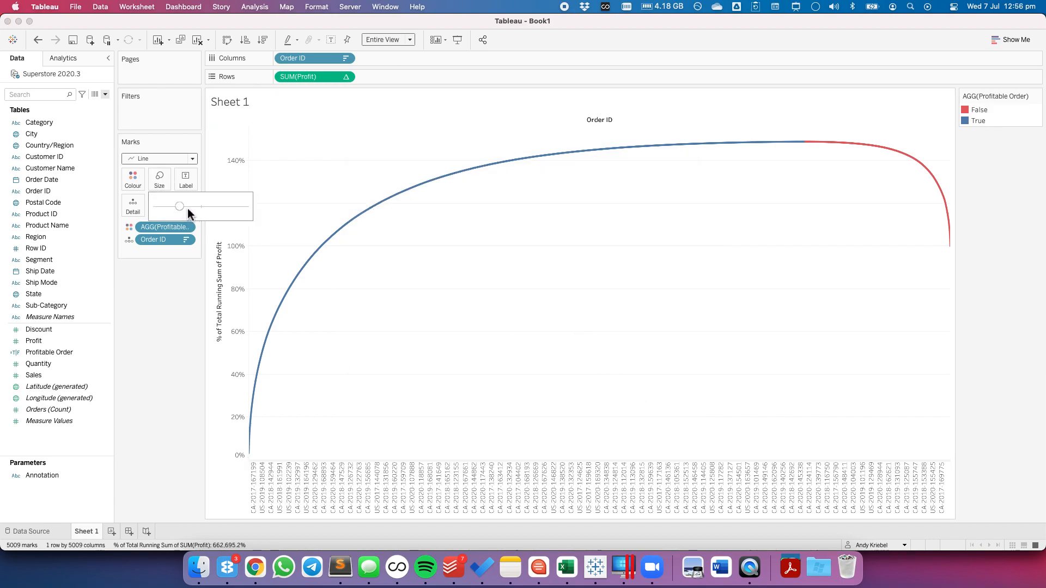
pyautogui.moveTo(165, 207); pyautogui.dragTo(159, 207)
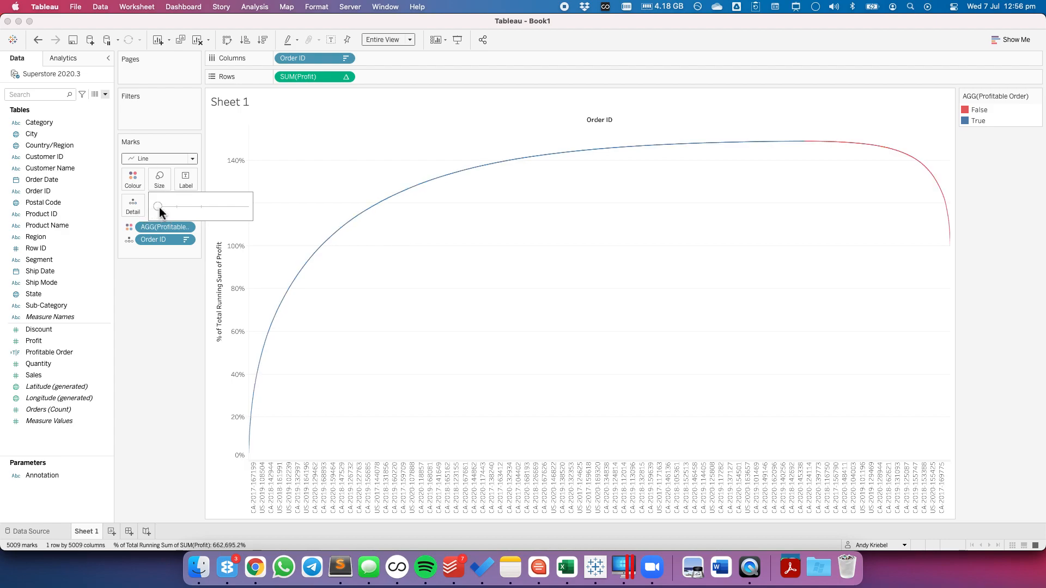
pyautogui.click(158, 339)
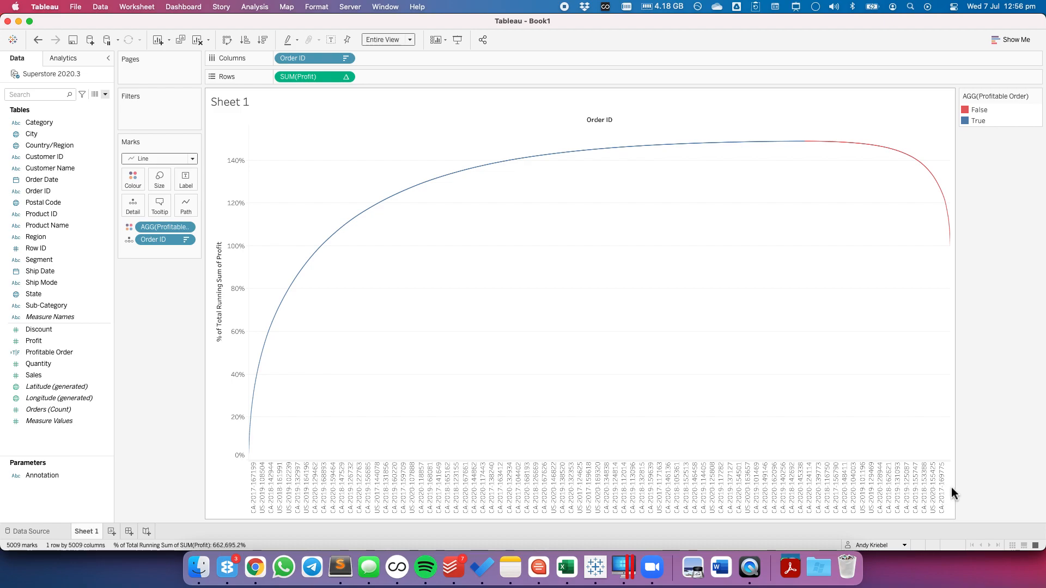
# Check the reference chart's x-axis in Chrome, and in Tableau convert Order ID on Columns to a Count (Distinct) measure.
pyautogui.press('super+Tab')
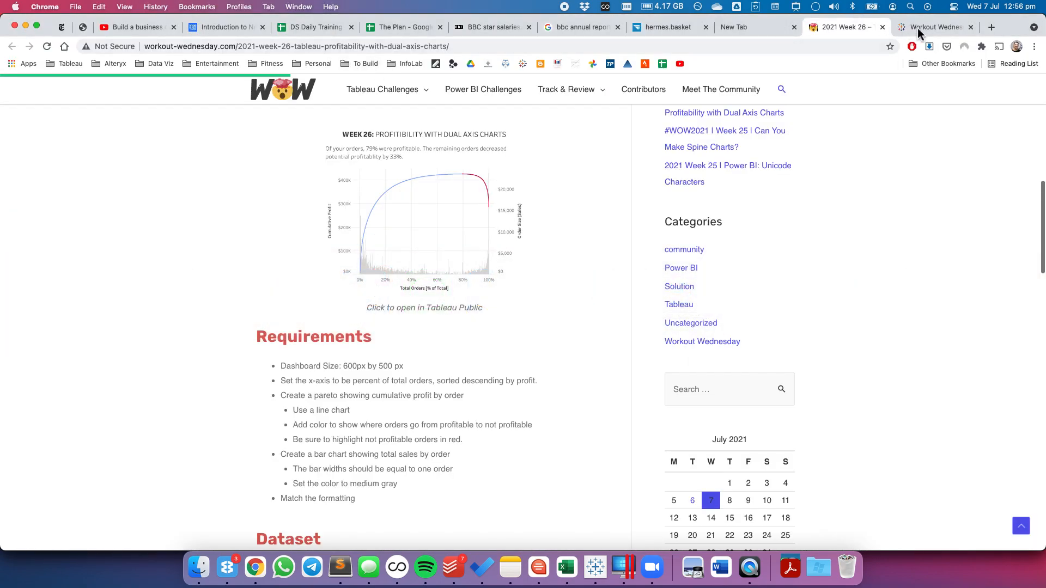
pyautogui.click(921, 29)
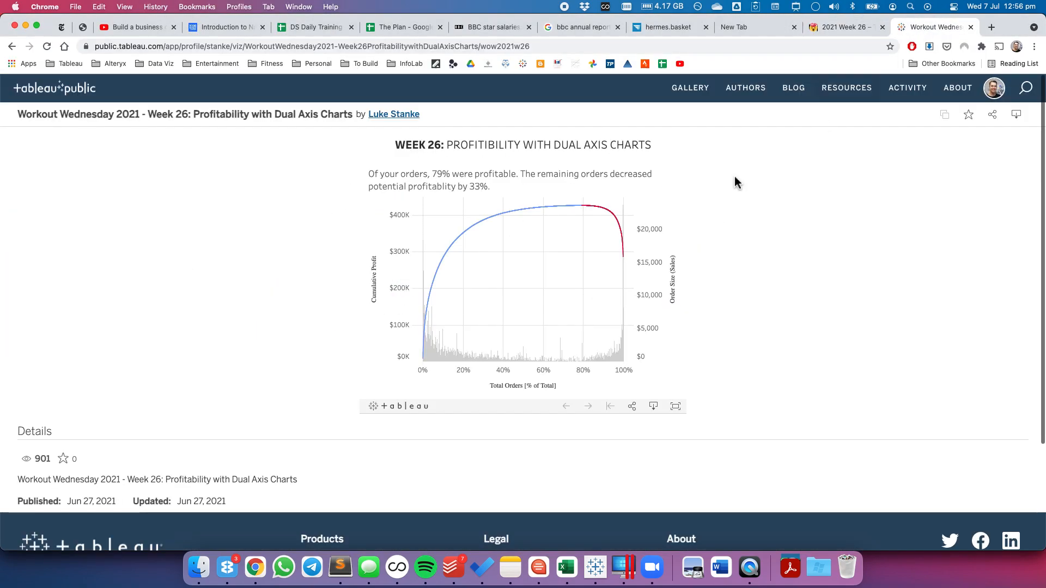
pyautogui.press('super+Tab')
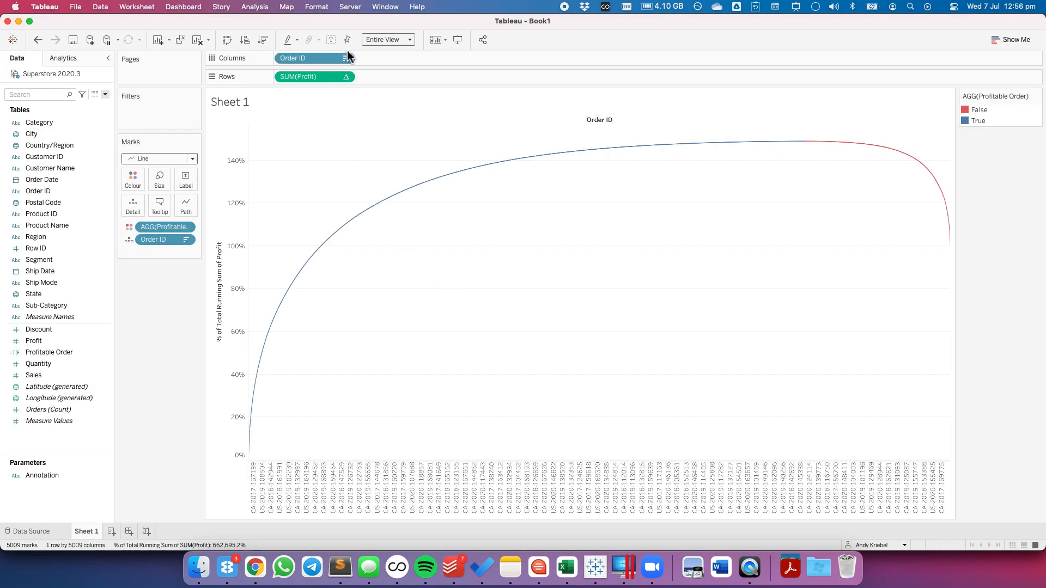
pyautogui.click(346, 57)
pyautogui.moveTo(332, 207)
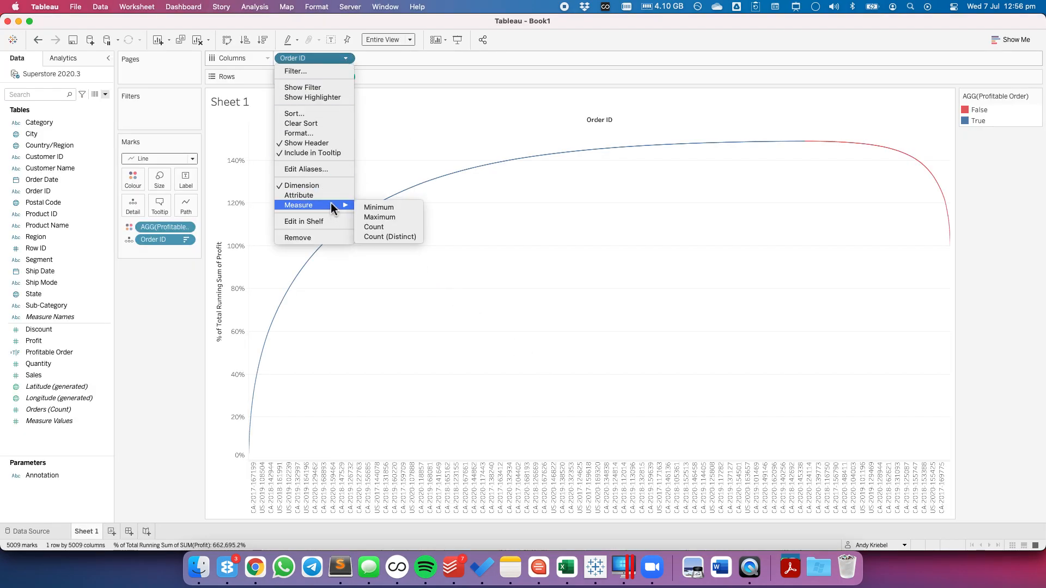
pyautogui.click(396, 235)
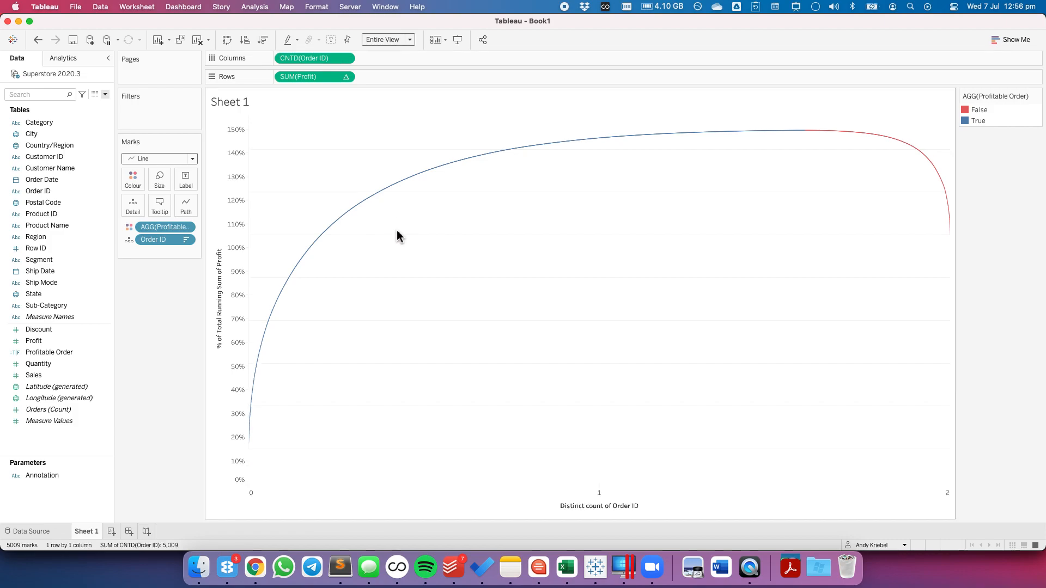
pyautogui.click(345, 58)
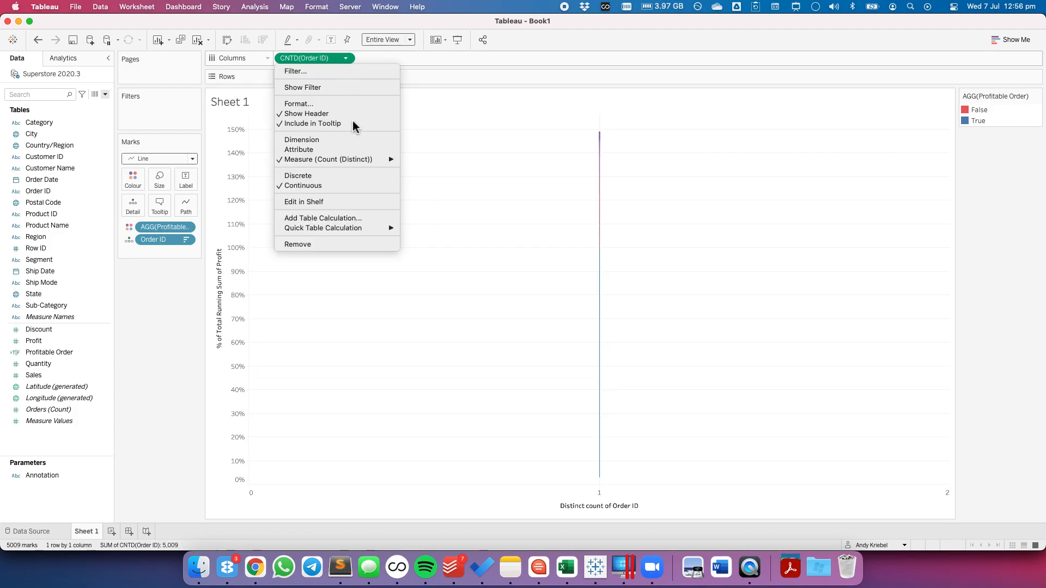
pyautogui.click(338, 217)
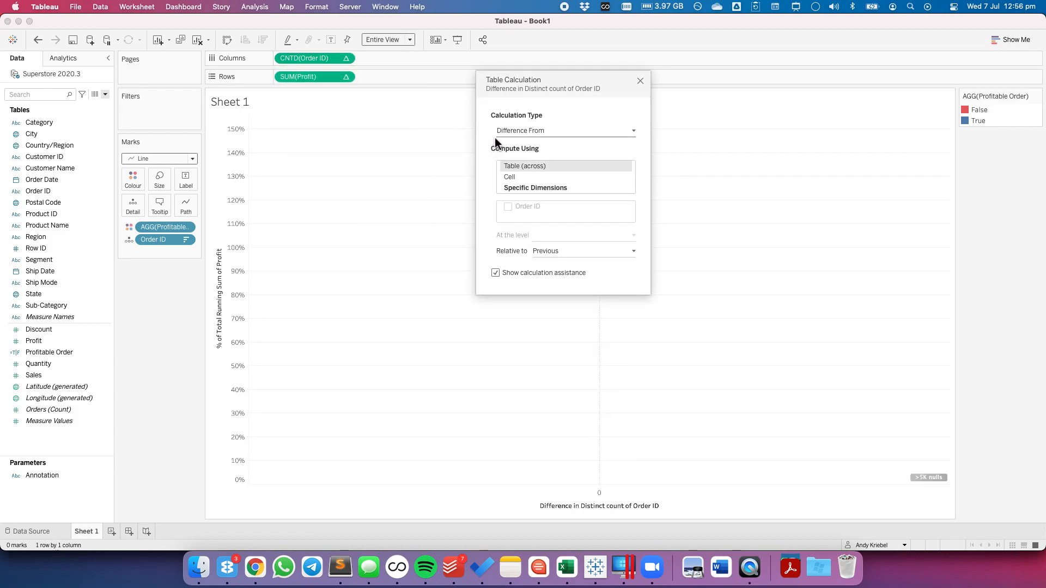
pyautogui.click(504, 127)
pyautogui.click(638, 80)
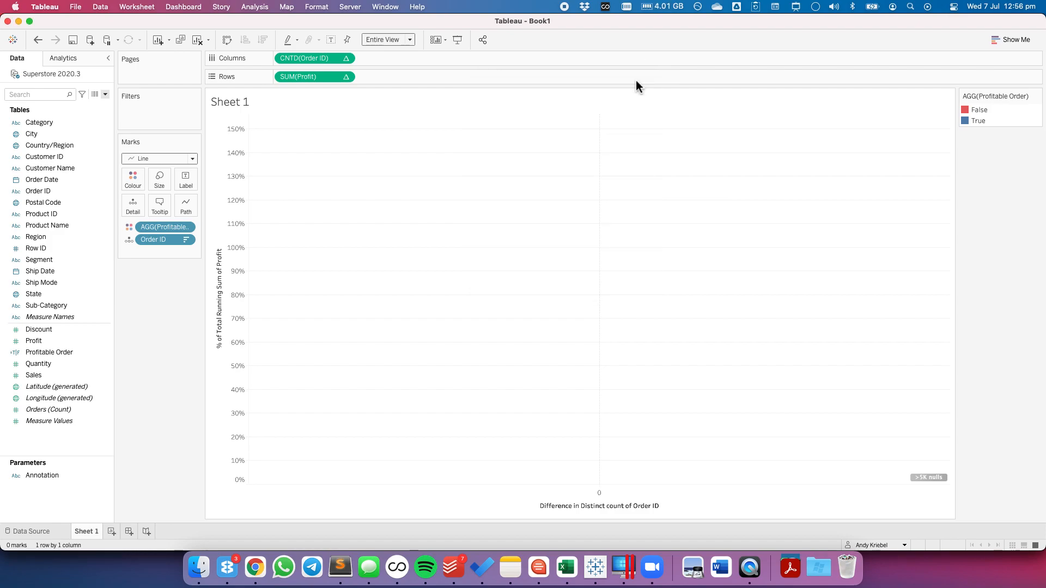
pyautogui.click(345, 58)
pyautogui.moveTo(348, 223)
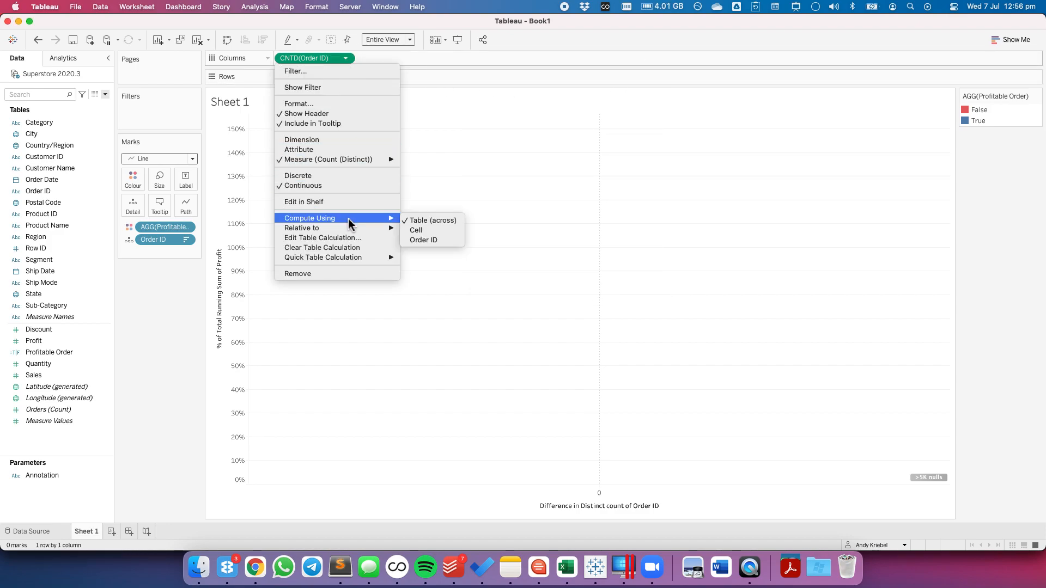
pyautogui.click(354, 248)
# Apply a Running Total to the distinct count of Order ID on Columns and compute it using Order ID.
pyautogui.click(345, 58)
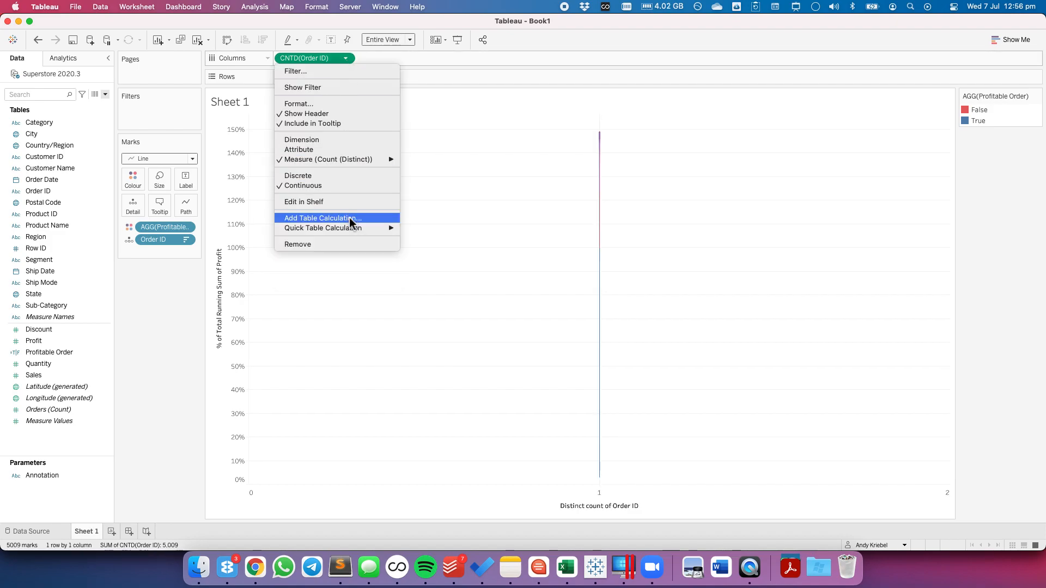
pyautogui.moveTo(390, 229)
pyautogui.click(442, 229)
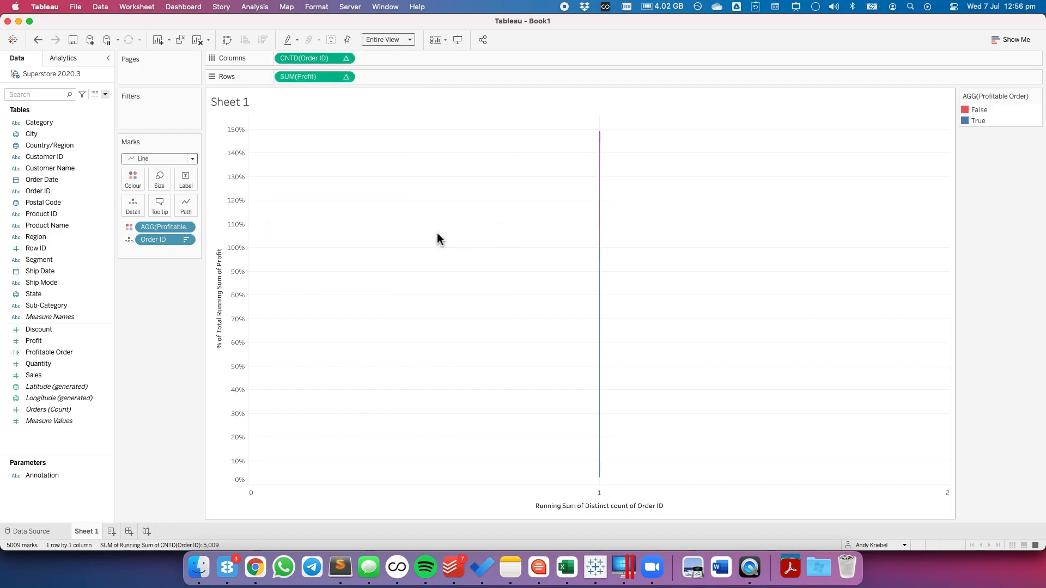
pyautogui.click(345, 58)
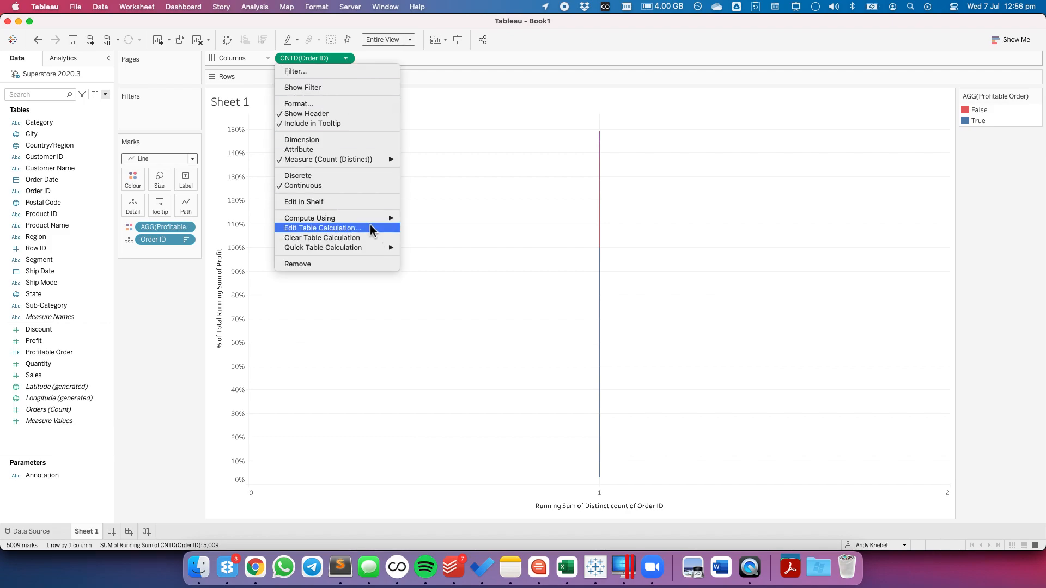
pyautogui.moveTo(381, 218)
pyautogui.click(429, 237)
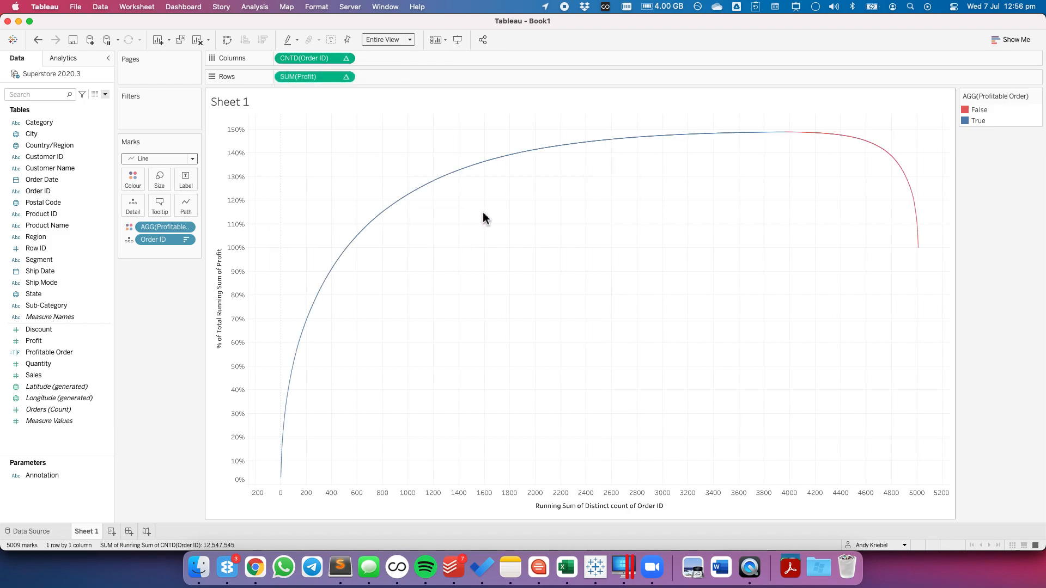
# Add a secondary Percent of Total calculation to the running order count, computed using the specific dimension Order ID.
pyautogui.click(345, 57)
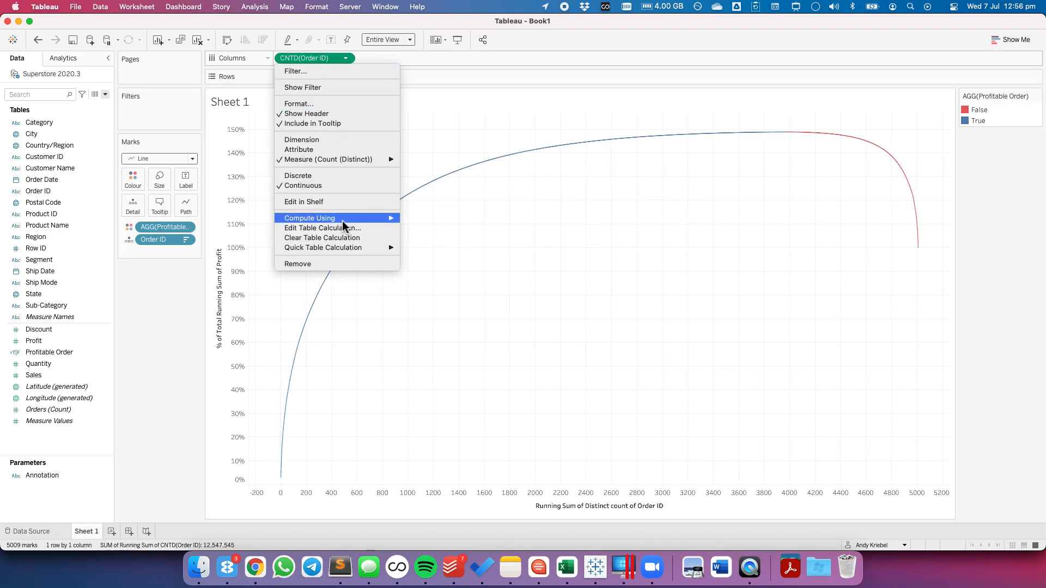
pyautogui.click(344, 227)
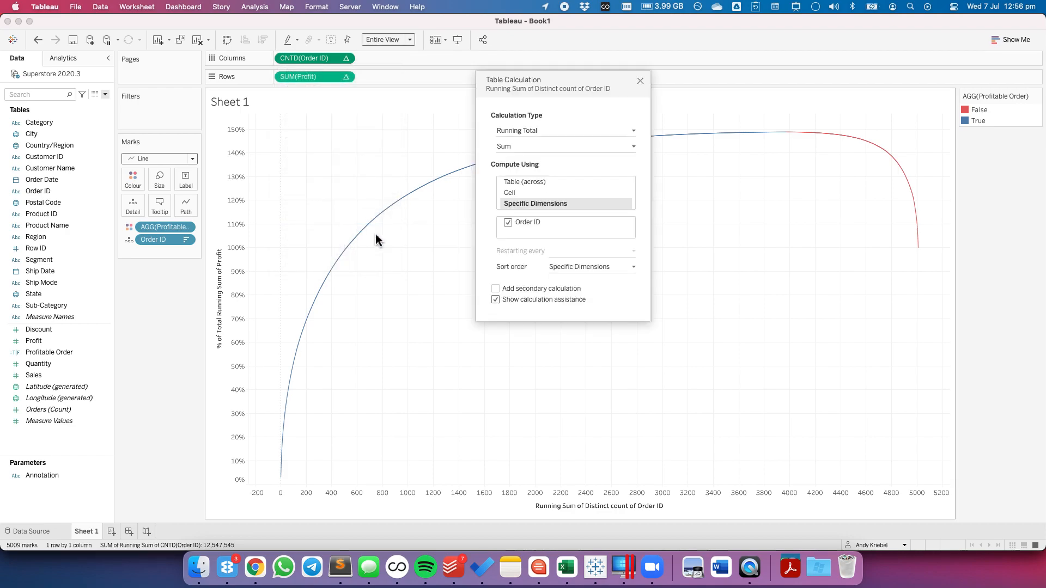
pyautogui.click(495, 289)
pyautogui.click(688, 132)
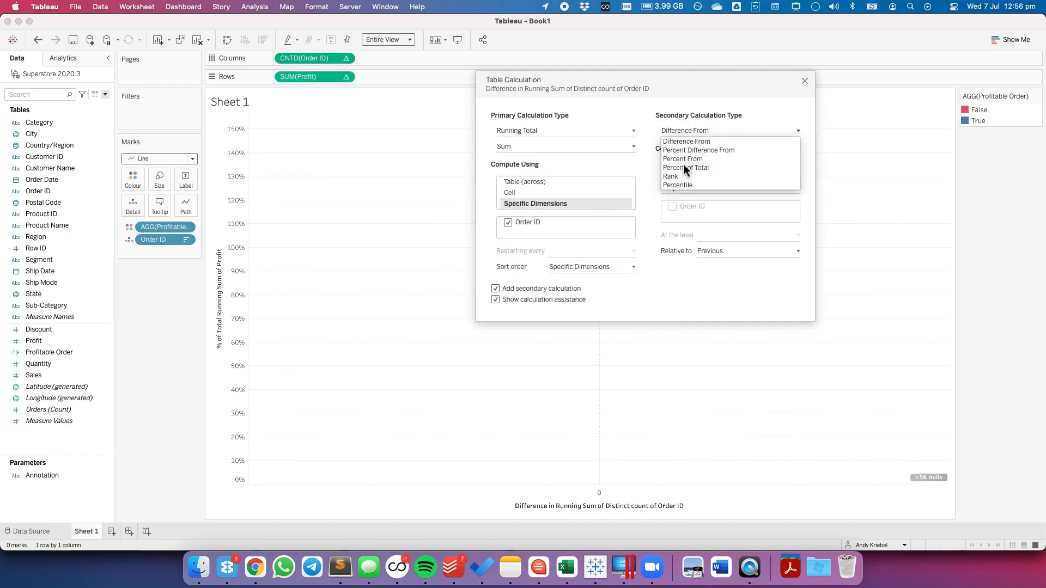
pyautogui.click(683, 164)
pyautogui.click(680, 224)
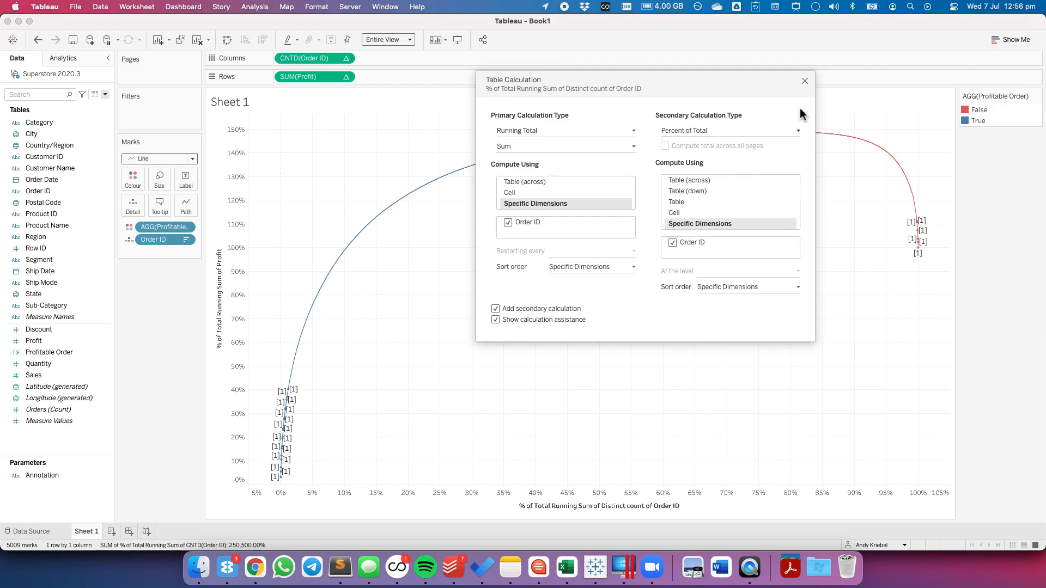
pyautogui.click(804, 81)
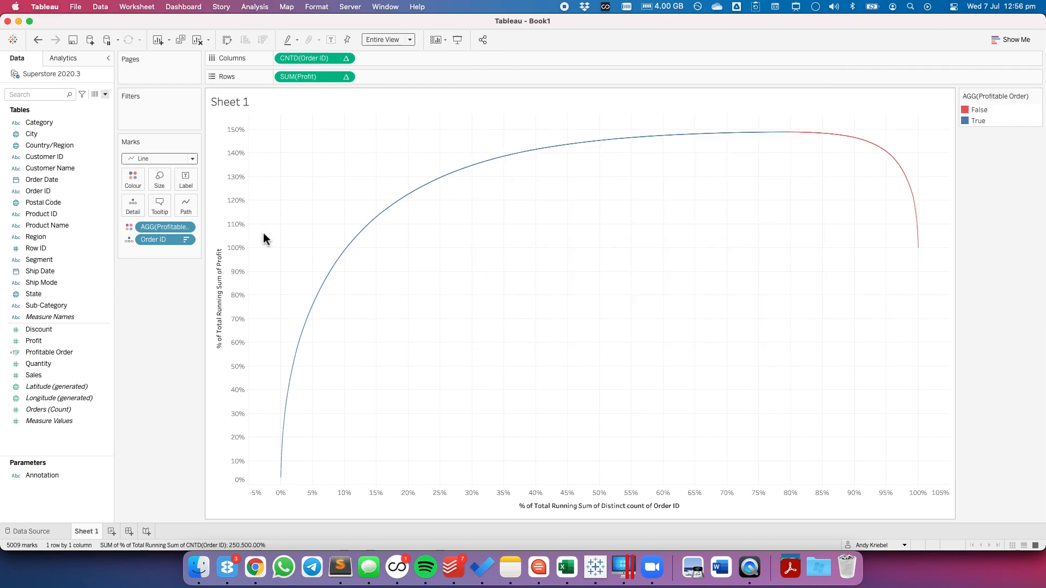
# Check the reference chart's profit axis in Chrome, and in Tableau remove the secondary calculation from SUM(Profit), keeping only the Running Total.
pyautogui.press('super+Tab')
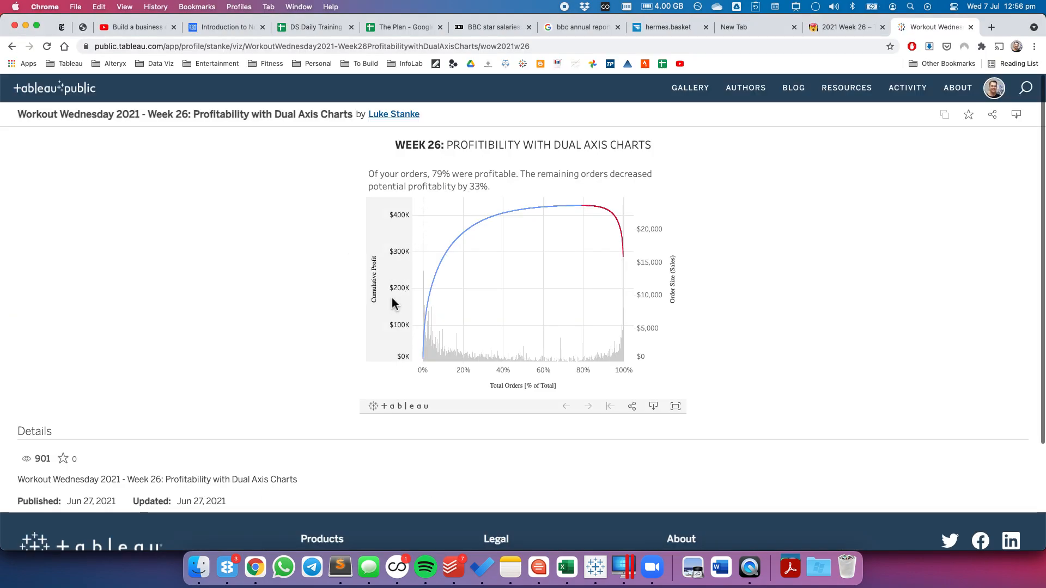
pyautogui.press('super+Tab')
pyautogui.click(346, 78)
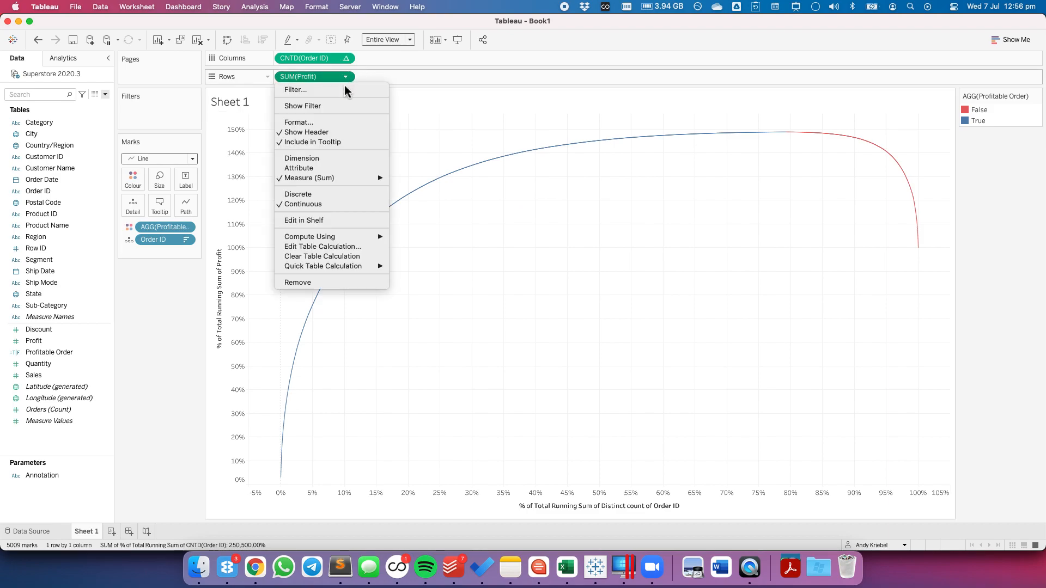
pyautogui.click(322, 246)
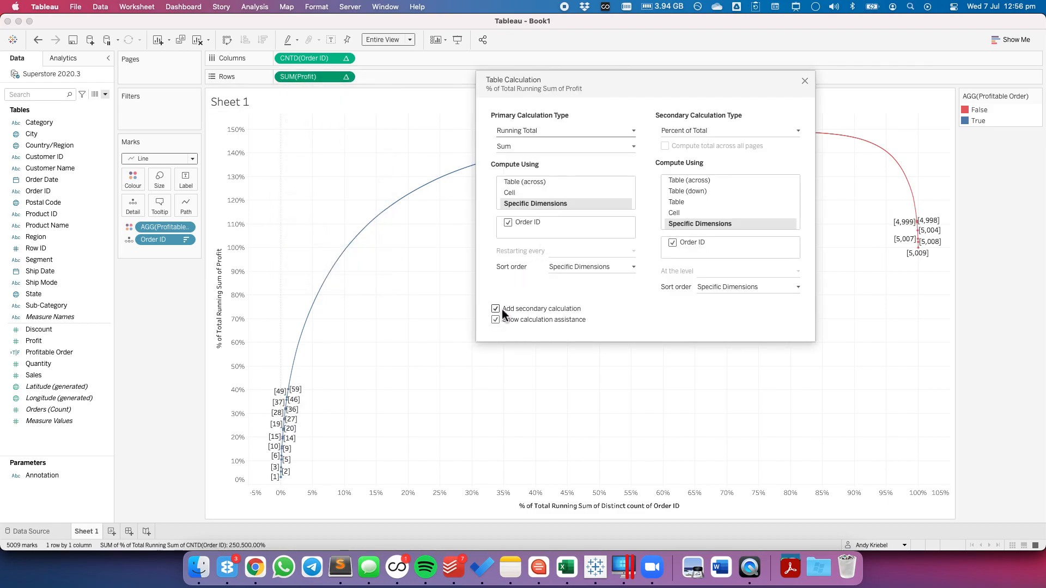
pyautogui.click(498, 306)
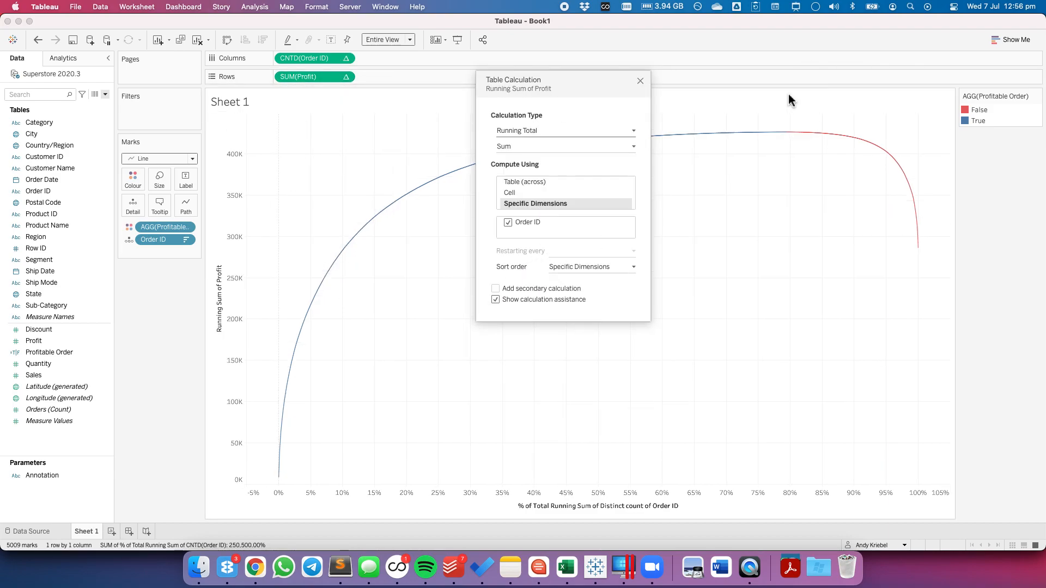
pyautogui.click(640, 80)
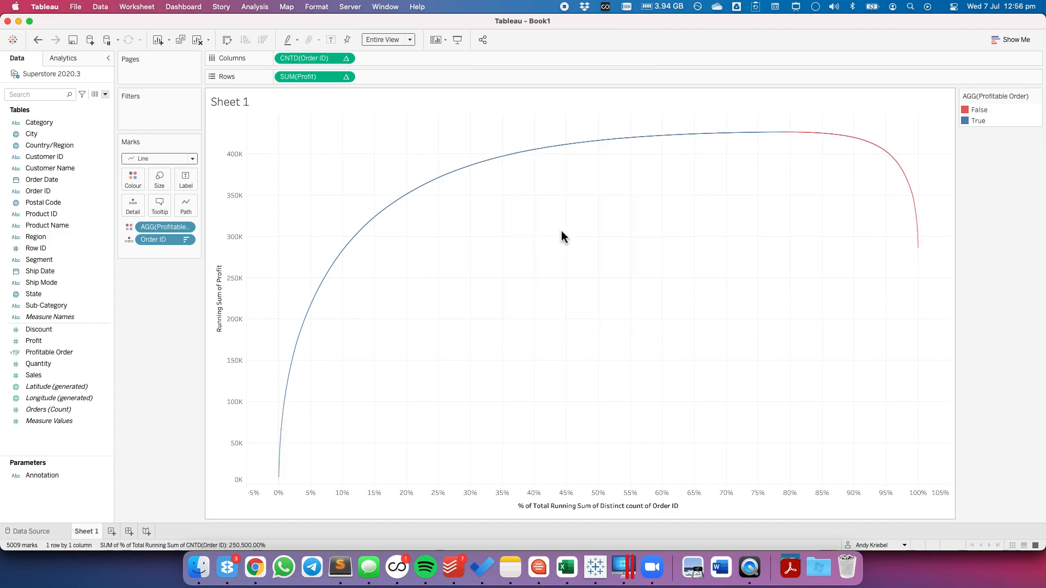
# Compare with the reference chart in Chrome, and in Tableau save the running profit calculation as a field named Cumulative Profit.
pyautogui.press('super+Tab')
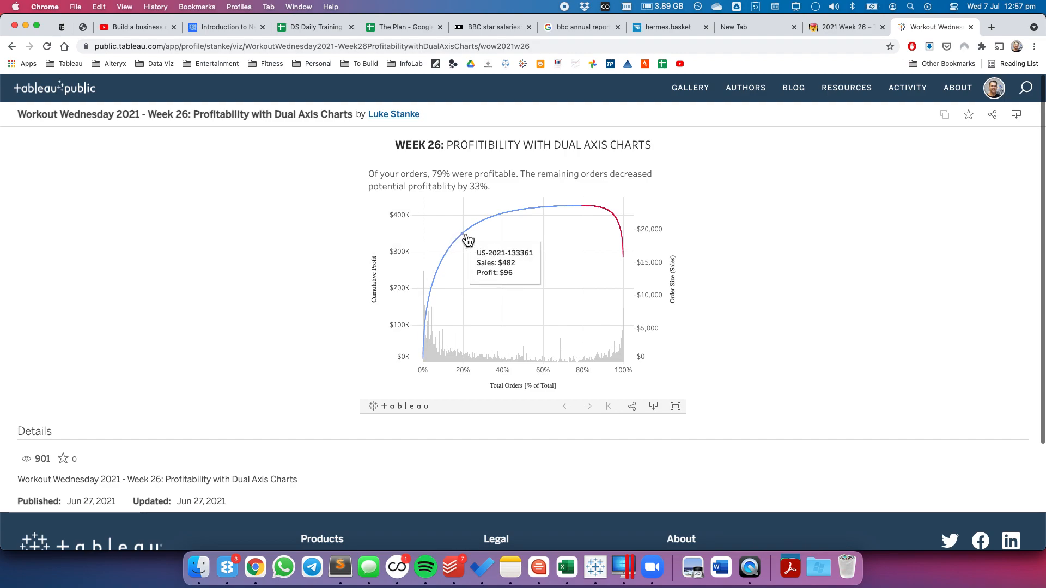
pyautogui.press('super+Tab')
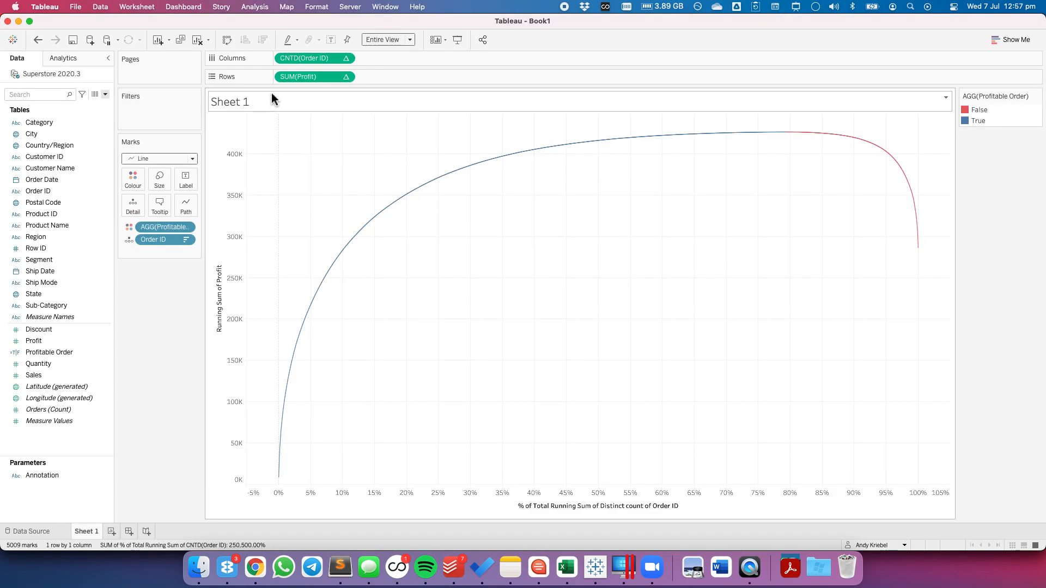
pyautogui.press('super+Tab')
pyautogui.press('super+Tab')
pyautogui.click(82, 375)
pyautogui.write('Cumulative Profit')
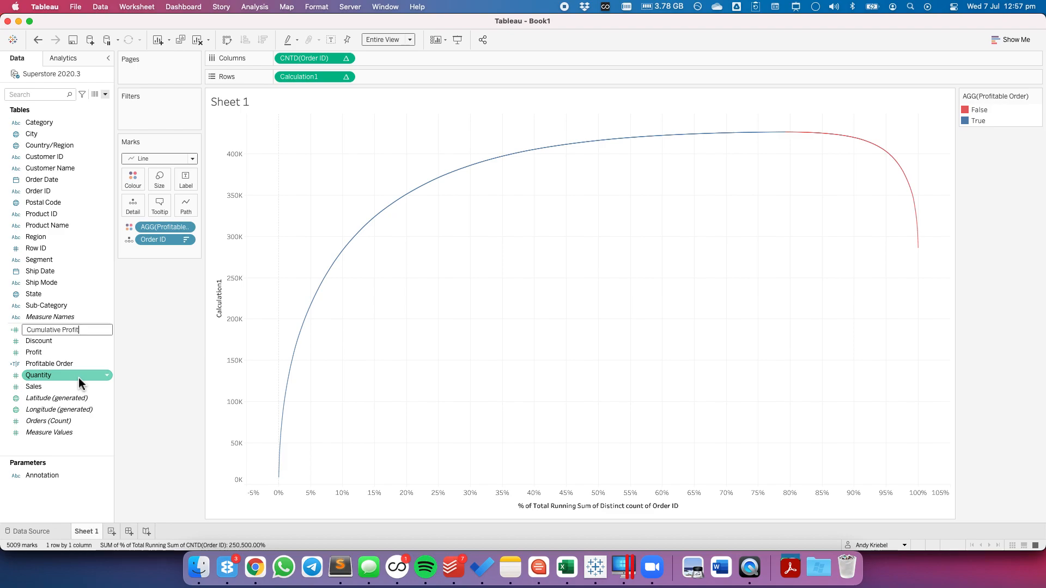
pyautogui.press('Return')
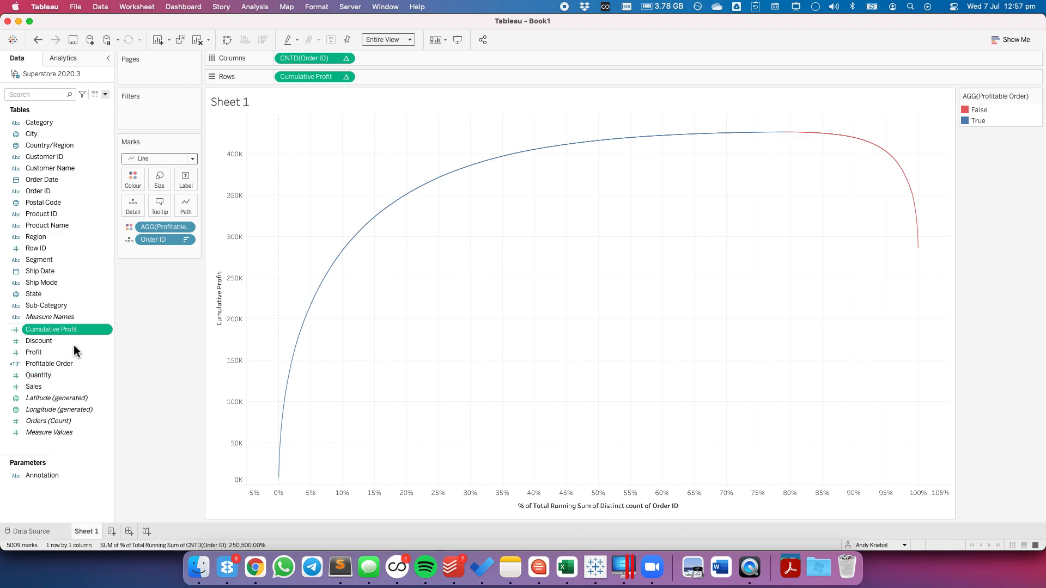
# Set Cumulative Profit's default number format to Number (Custom) with 0 decimal places, Thousands (K) display units and a $ prefix.
pyautogui.rightClick(58, 329)
pyautogui.moveTo(131, 481)
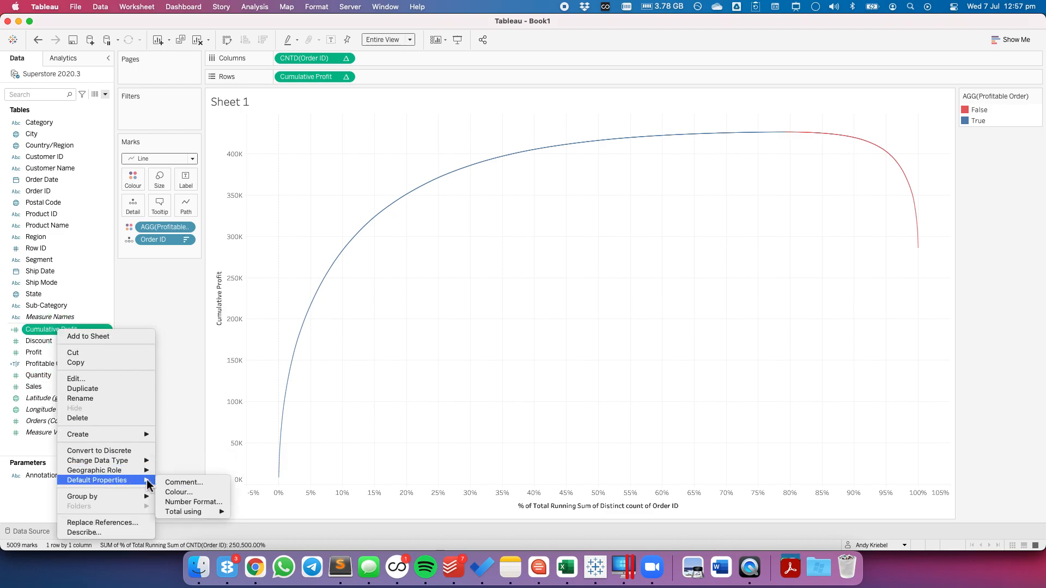
pyautogui.click(199, 502)
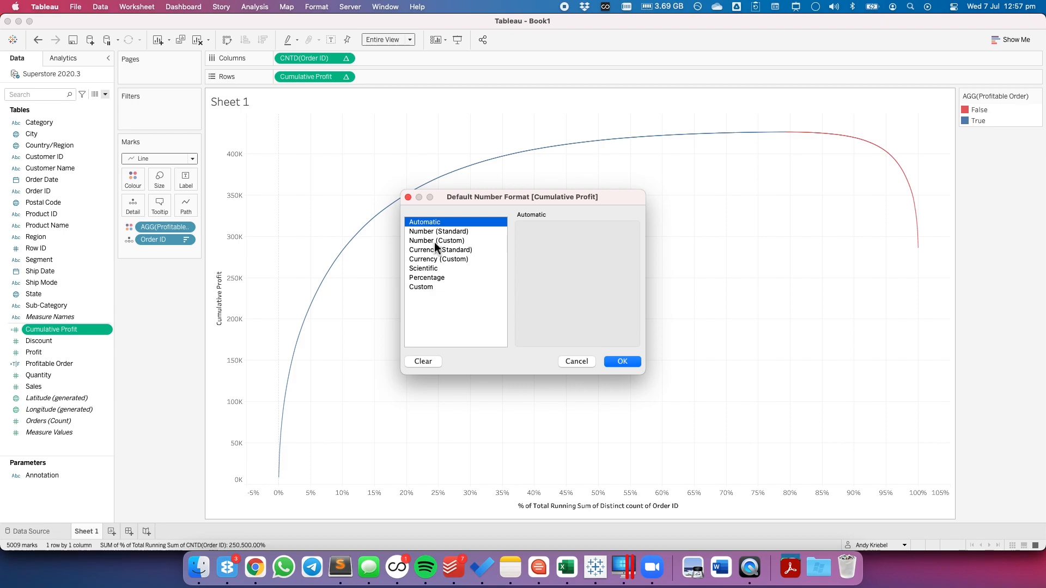
pyautogui.click(434, 240)
pyautogui.click(550, 243)
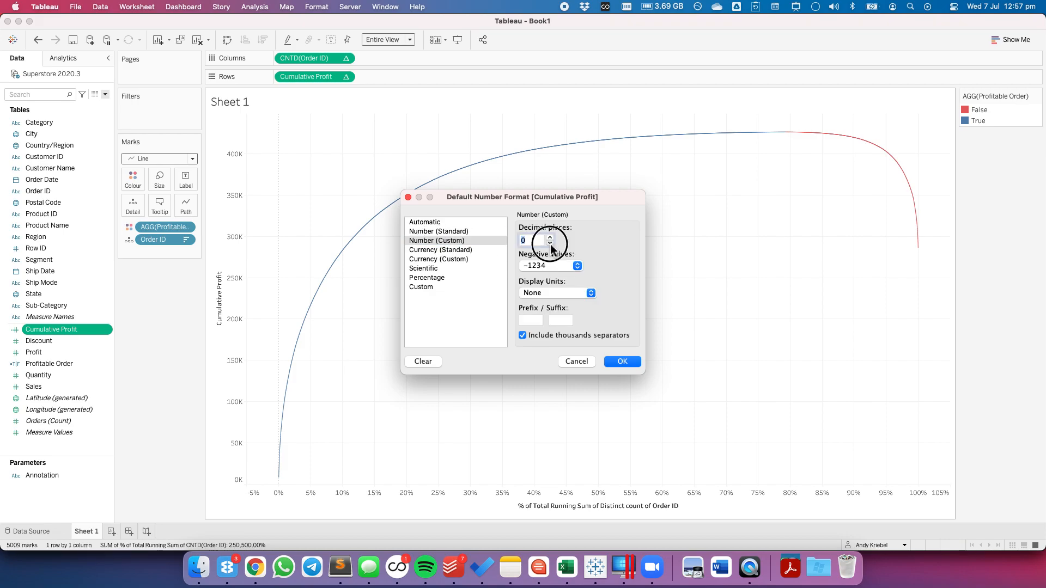
pyautogui.click(544, 294)
pyautogui.click(544, 306)
pyautogui.click(532, 320)
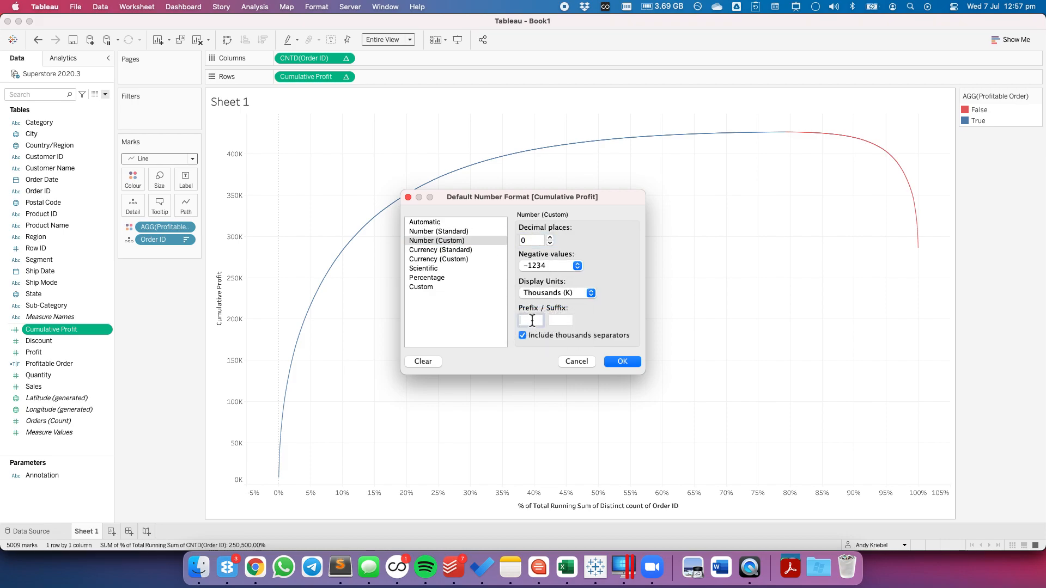
pyautogui.write('$')
pyautogui.click(613, 360)
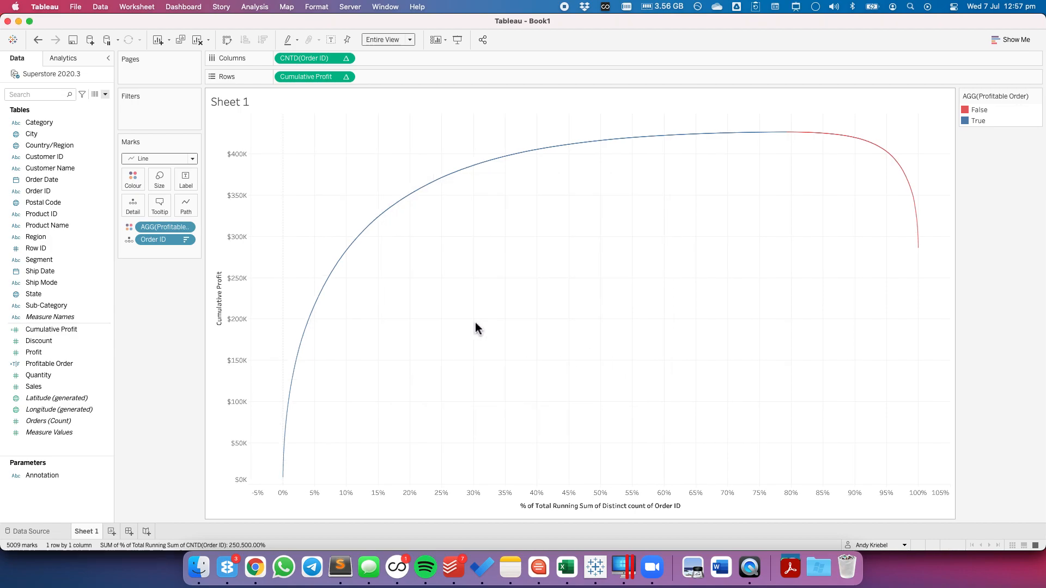
# Check the reference chart in Chrome, and in Tableau try to save the CNTD(Order ID) table calculation on Columns as a named field.
pyautogui.press('super+Tab')
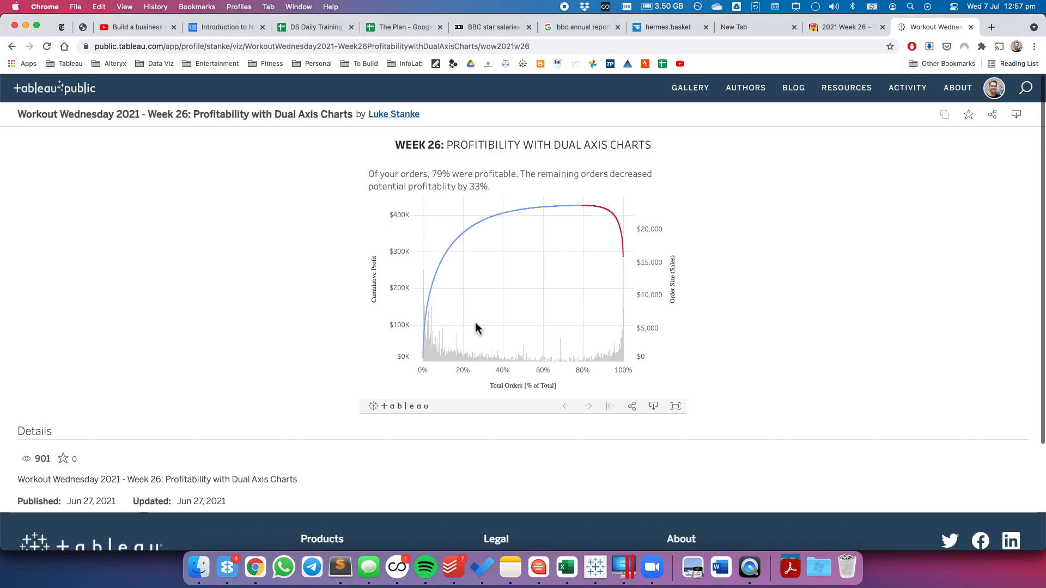
pyautogui.press('super+Tab')
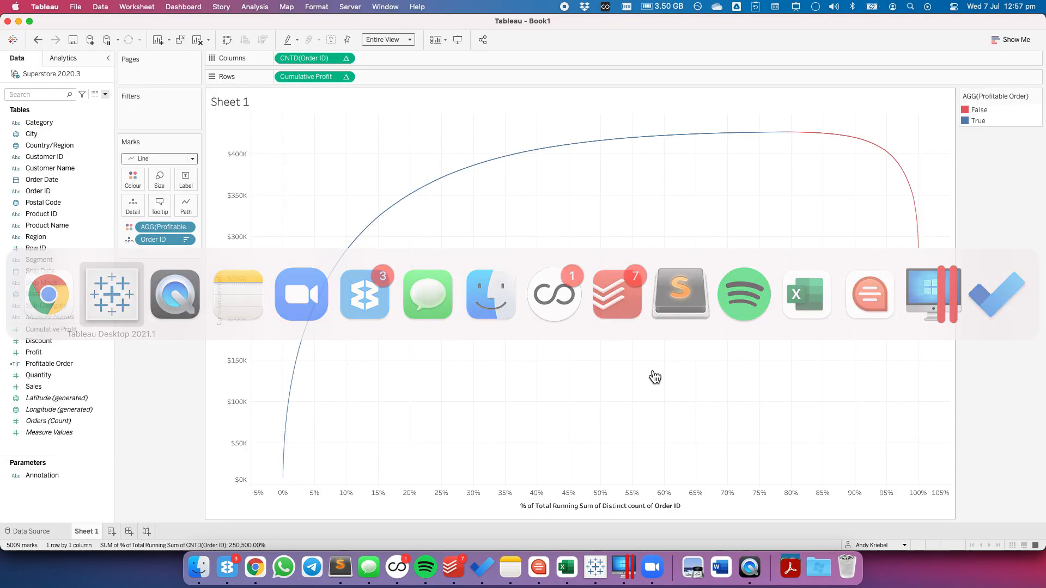
pyautogui.moveTo(306, 58); pyautogui.dragTo(66, 368)
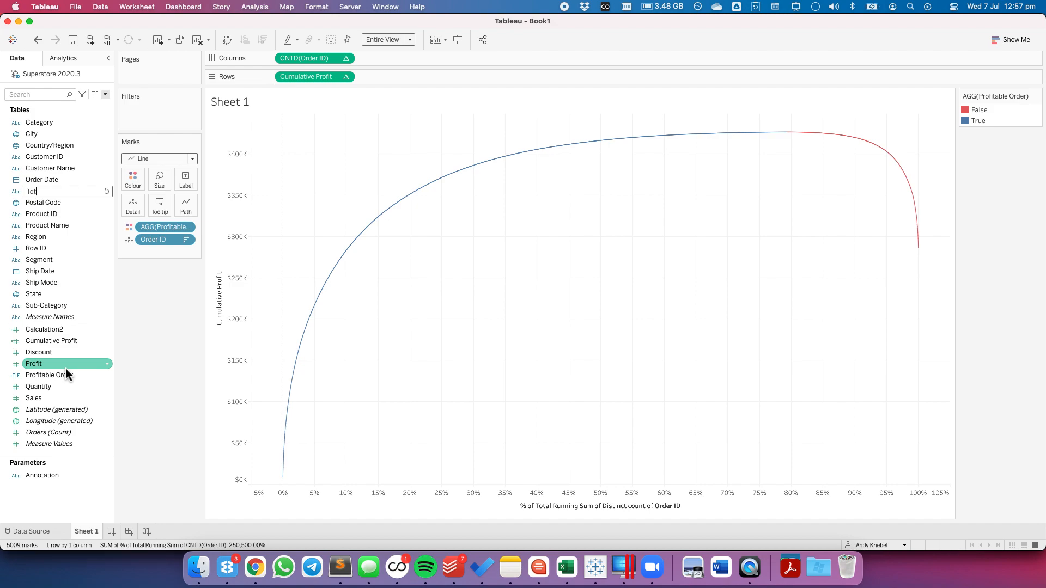
pyautogui.press('Escape')
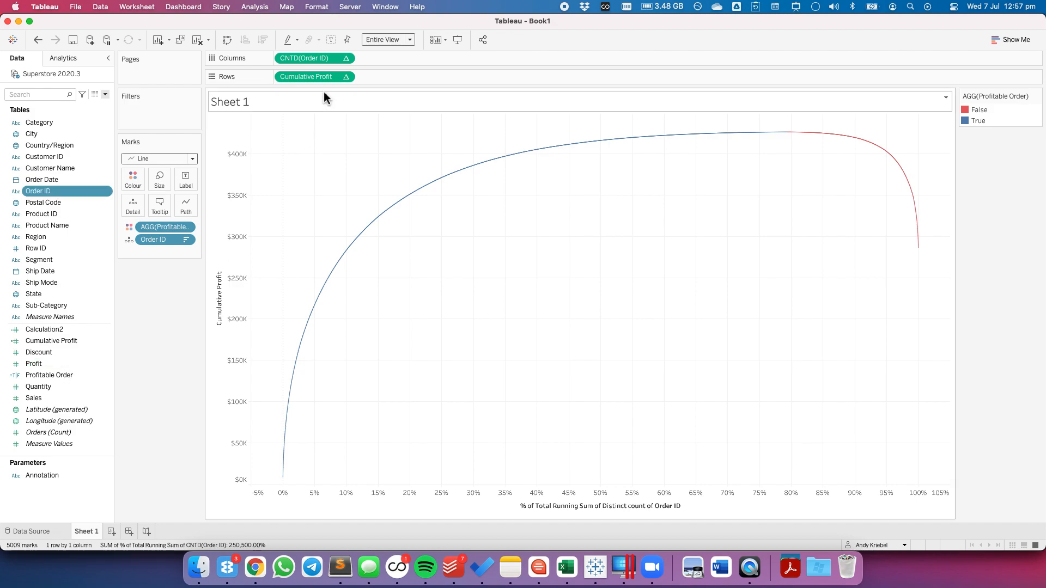
pyautogui.click(321, 57)
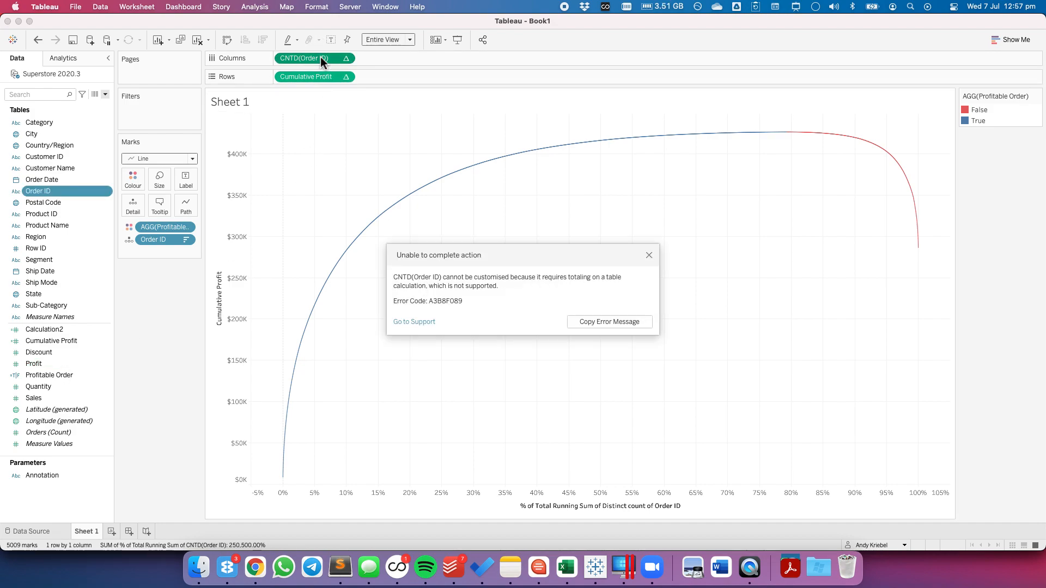
pyautogui.click(649, 255)
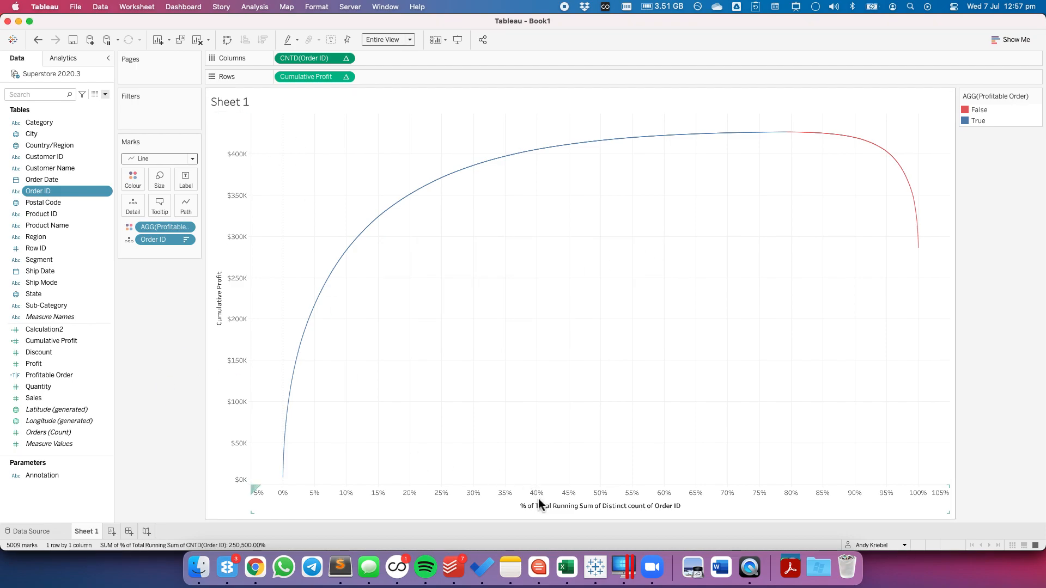
# Compare with the reference chart in Chrome, and in Tableau title the horizontal axis "Total Orders (% of Total)".
pyautogui.press('super+Tab')
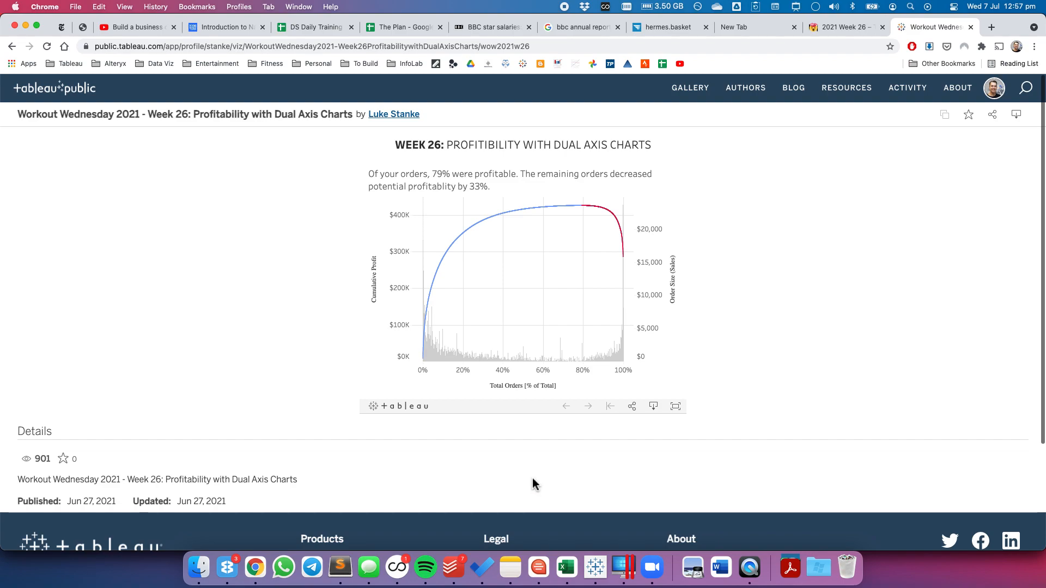
pyautogui.press('super+Tab')
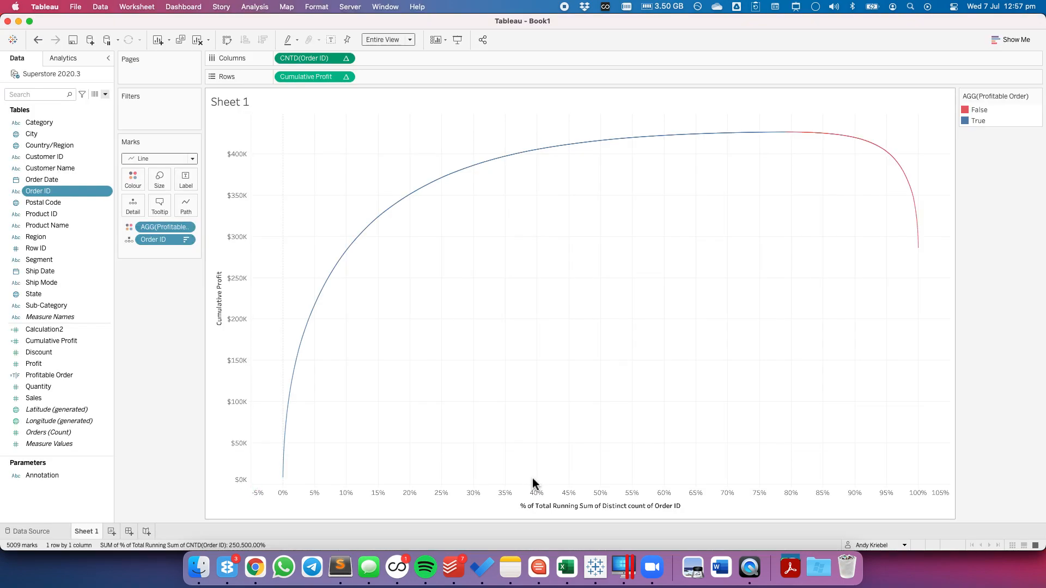
pyautogui.rightClick(535, 514)
pyautogui.click(546, 437)
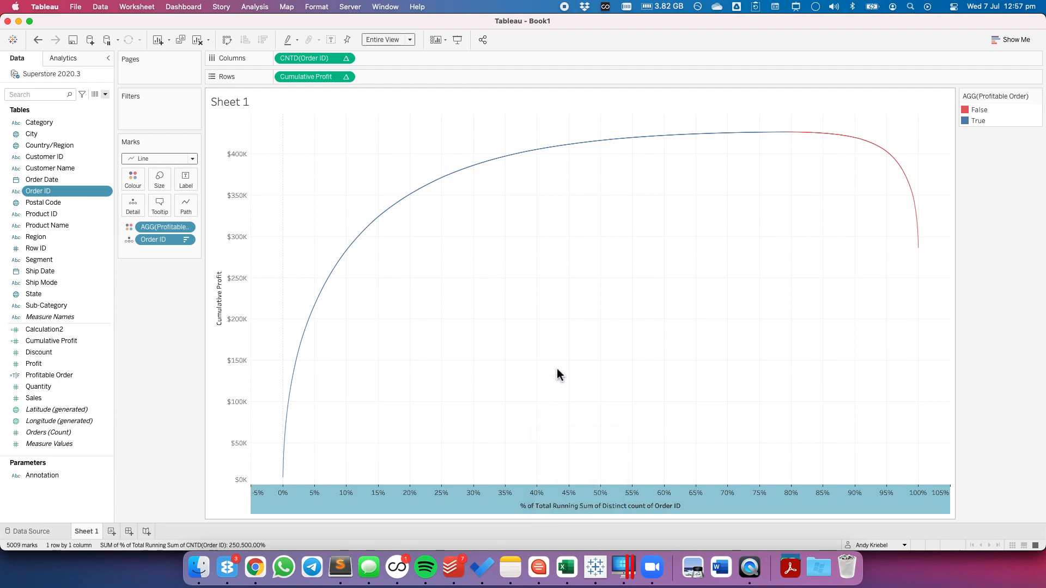
pyautogui.press('super+Tab')
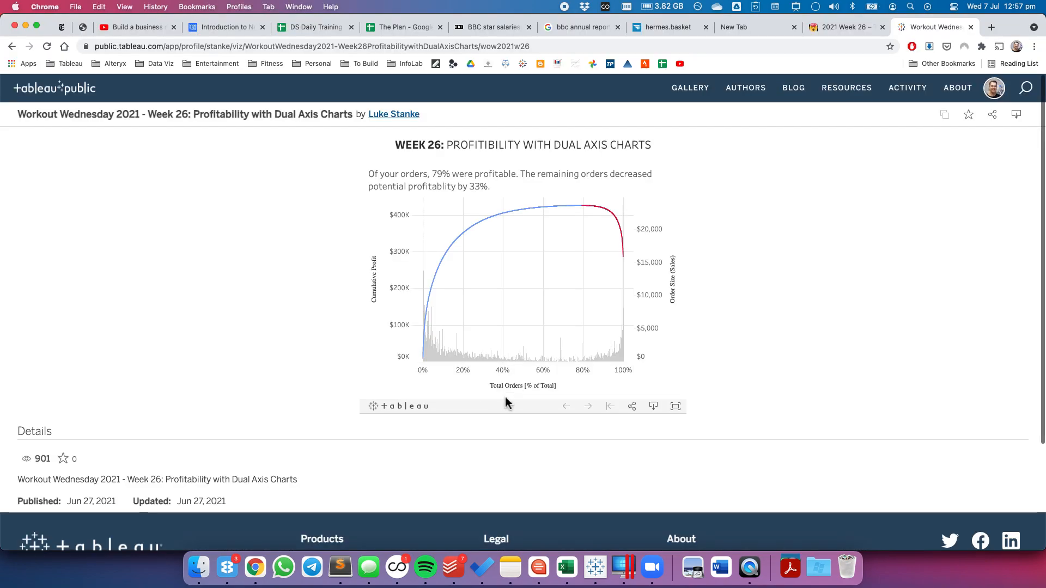
pyautogui.press('super+Tab')
pyautogui.click(423, 375)
pyautogui.write('Total Orders')
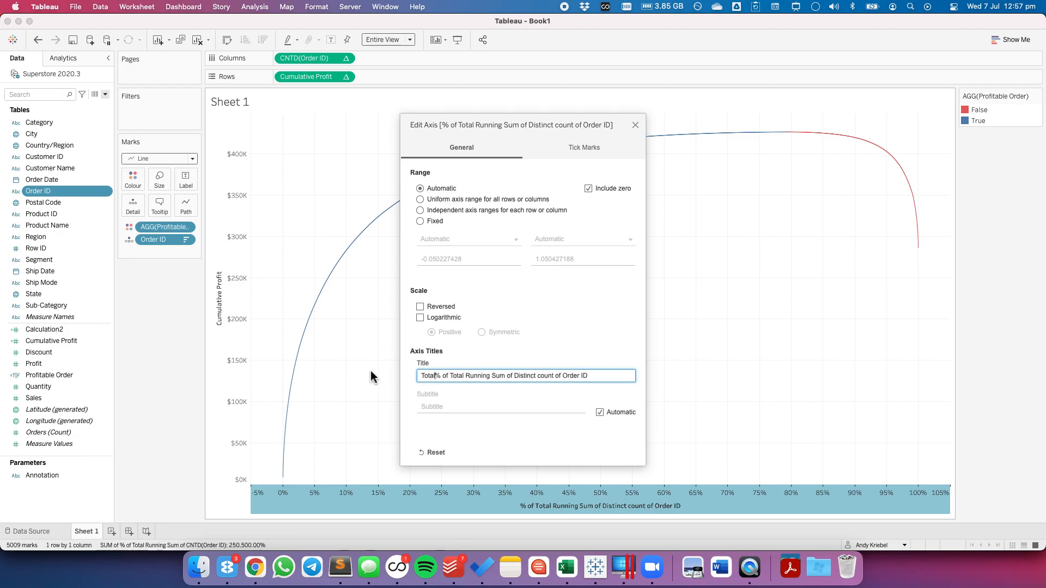
pyautogui.write(' (')
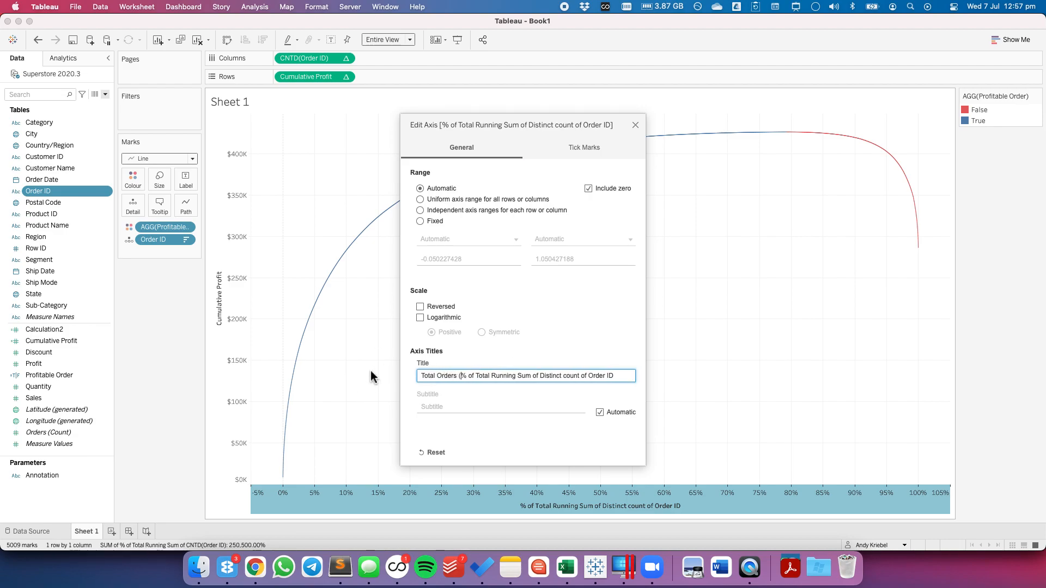
pyautogui.press('Right')
pyautogui.press('Right')
pyautogui.press('Right')
pyautogui.press('Right')
pyautogui.press('Right')
pyautogui.press('shift+super+Right')
pyautogui.write(')')
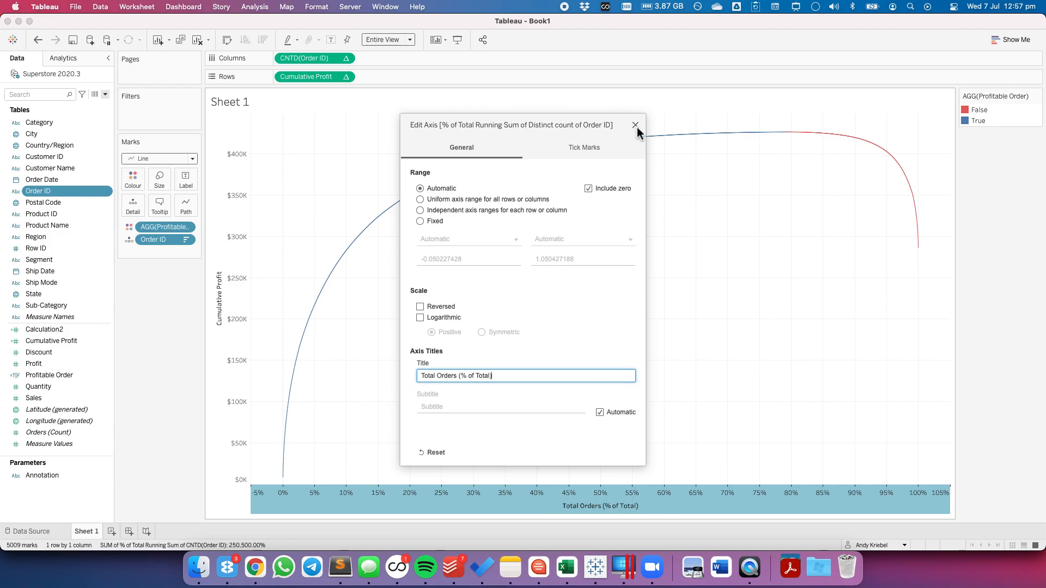
# Check the reference chart's tick spacing in Chrome, and in Tableau fix the horizontal axis's major tick interval at 0.2.
pyautogui.press('super+Tab')
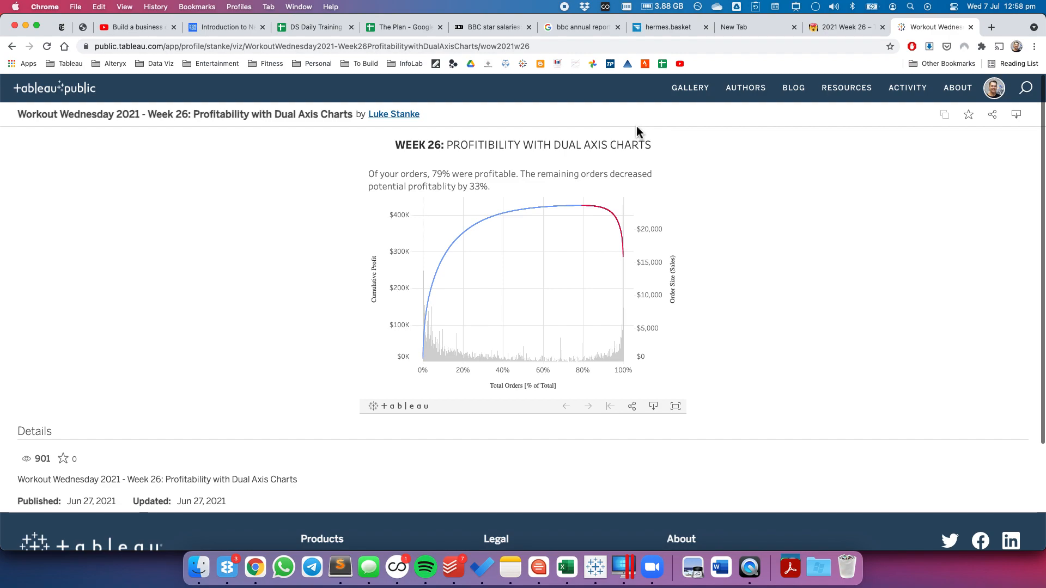
pyautogui.press('super+Tab')
pyautogui.click(584, 147)
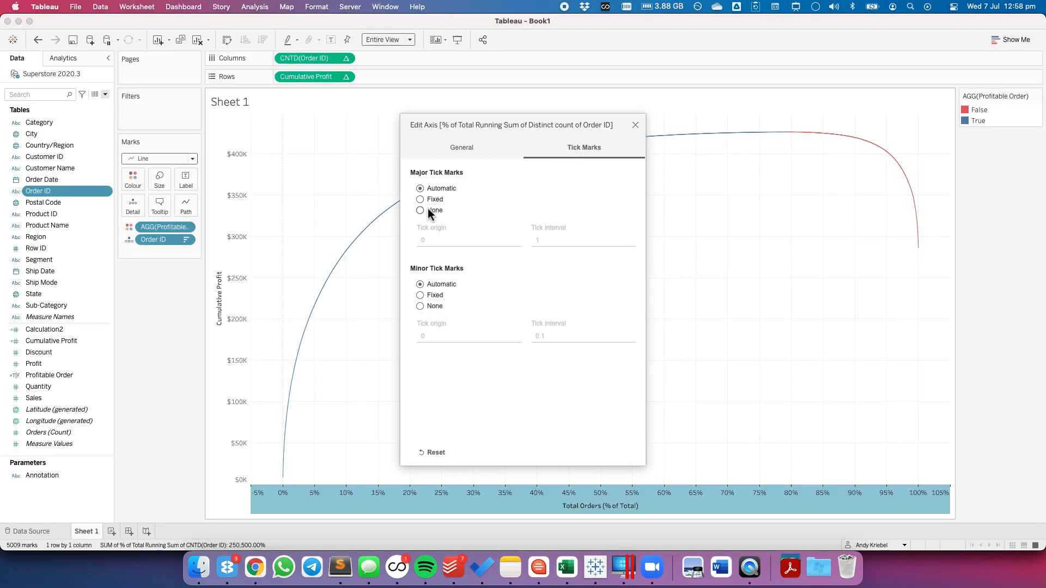
pyautogui.click(429, 200)
pyautogui.click(560, 240)
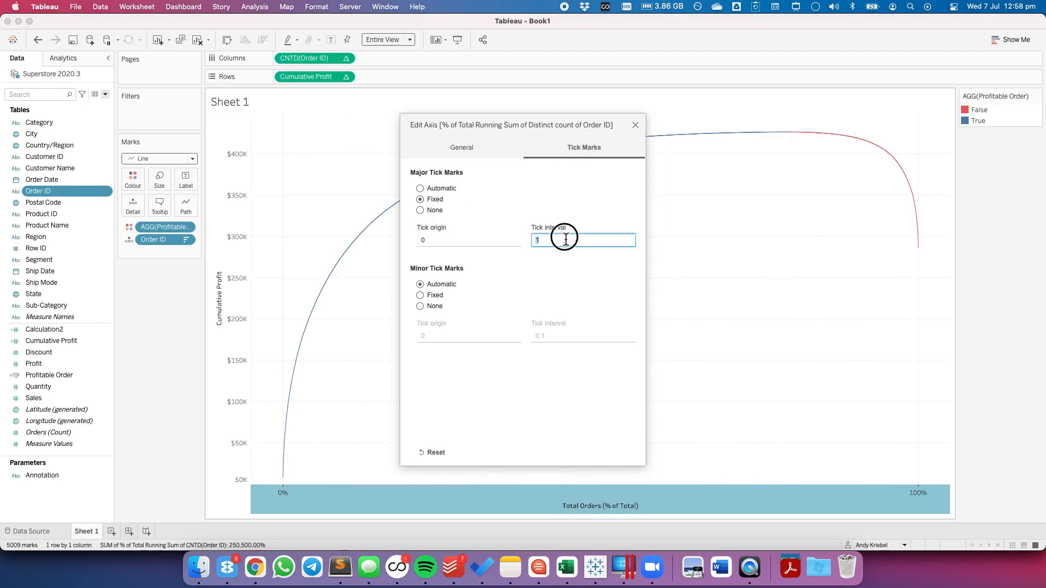
pyautogui.write('.2')
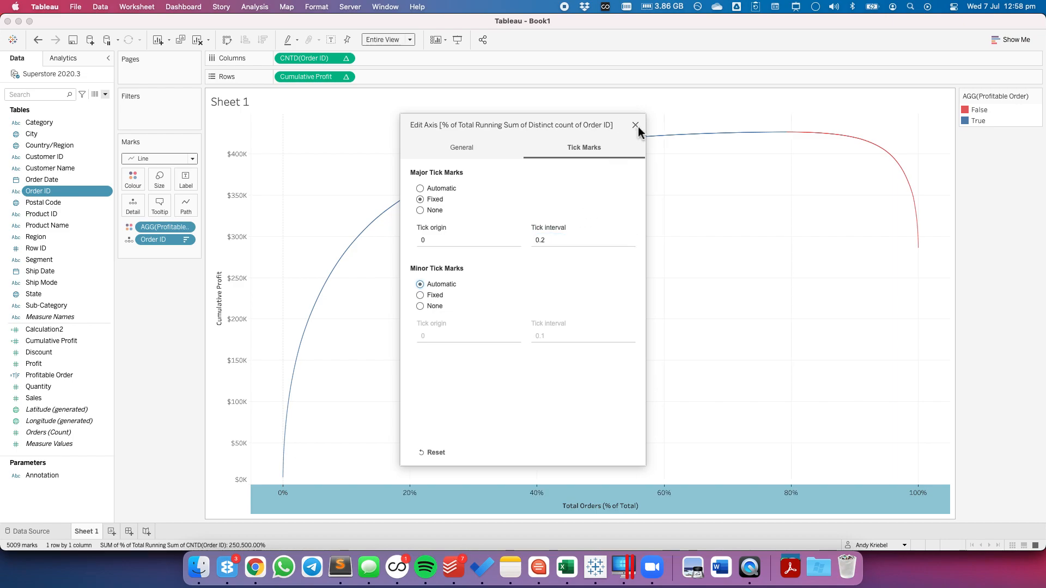
pyautogui.click(635, 125)
# Check the reference chart's line in Chrome, and in Tableau make the cumulative profit line slightly thicker.
pyautogui.press('super+Tab')
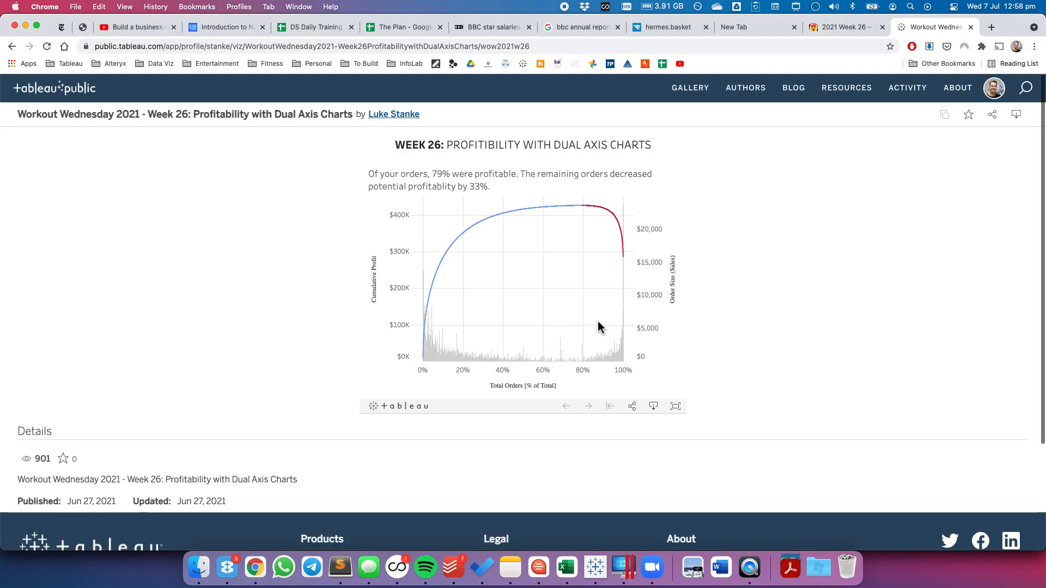
pyautogui.press('super+Tab')
pyautogui.click(153, 179)
pyautogui.moveTo(159, 207); pyautogui.dragTo(176, 206)
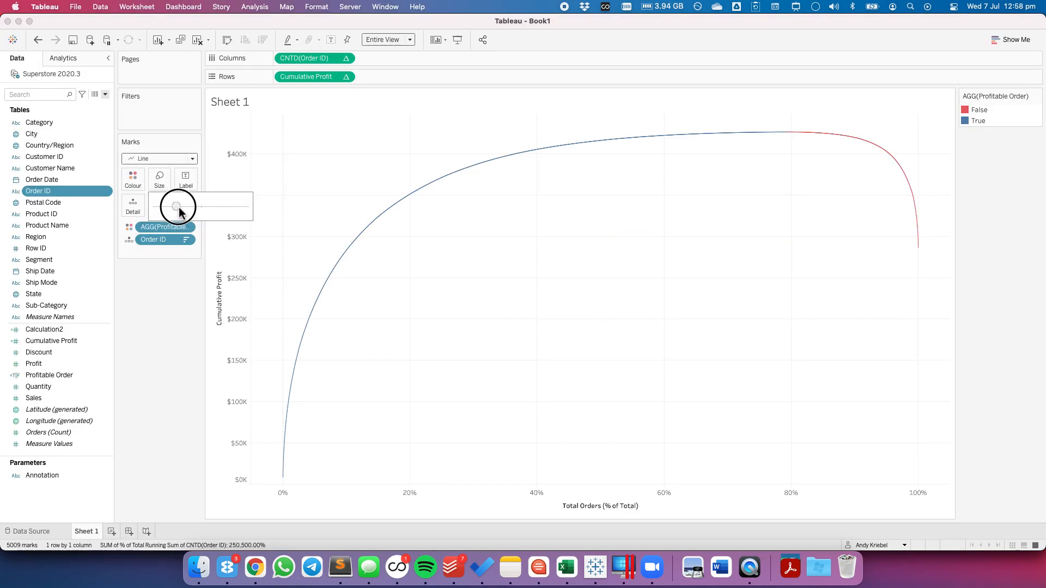
# Check the reference chart's second axis in Chrome, and in Tableau add Sales to the view as a dual axis opposite Cumulative Profit.
pyautogui.press('super+Tab')
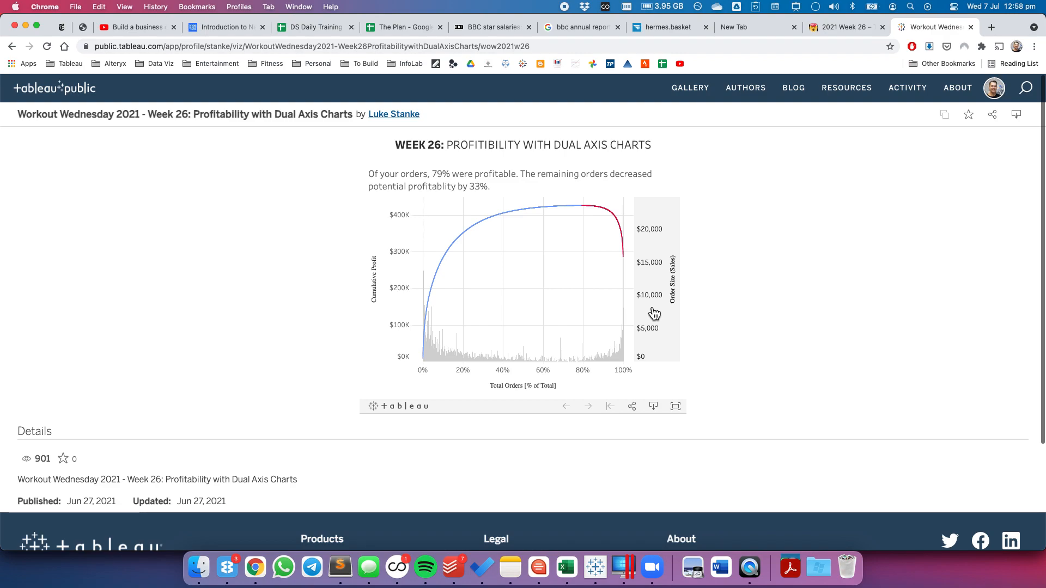
pyautogui.press('super+Tab')
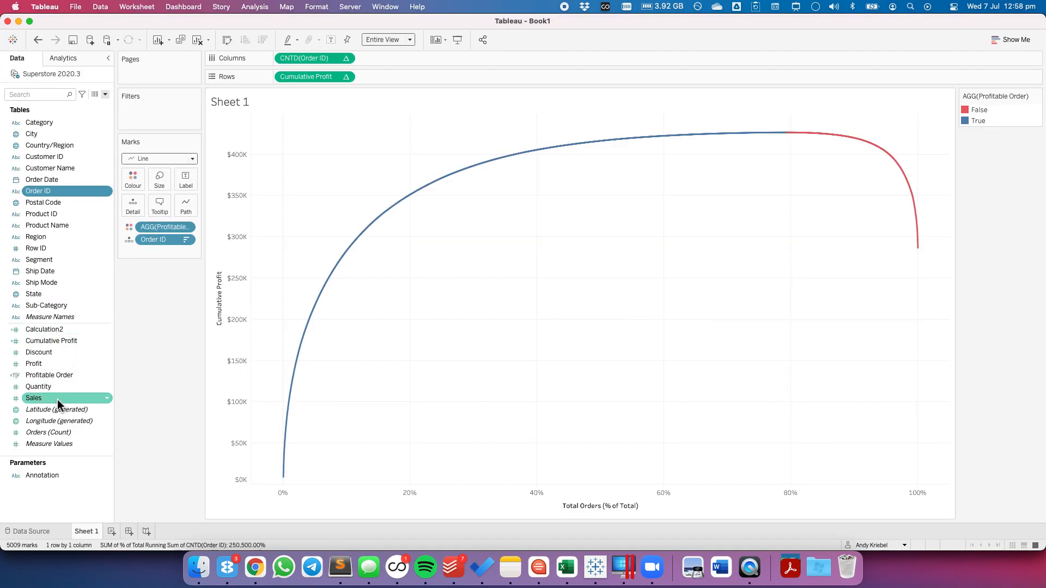
pyautogui.moveTo(53, 403); pyautogui.dragTo(939, 298)
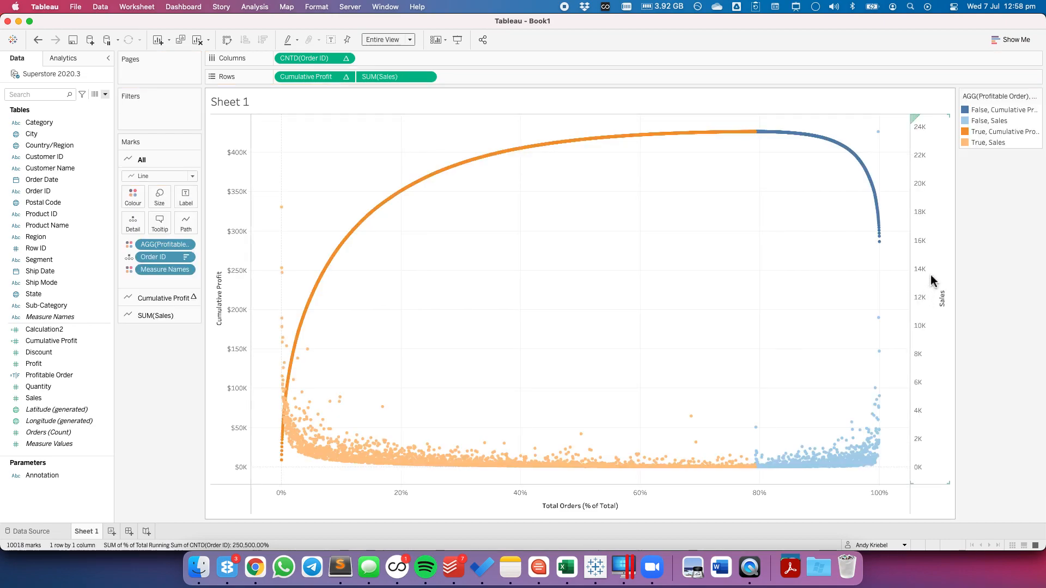
# Check the reference chart's sales axis in Chrome, and in Tableau set Sales' default format to Number (Custom), 0 decimal places, $ prefix.
pyautogui.press('super+Tab')
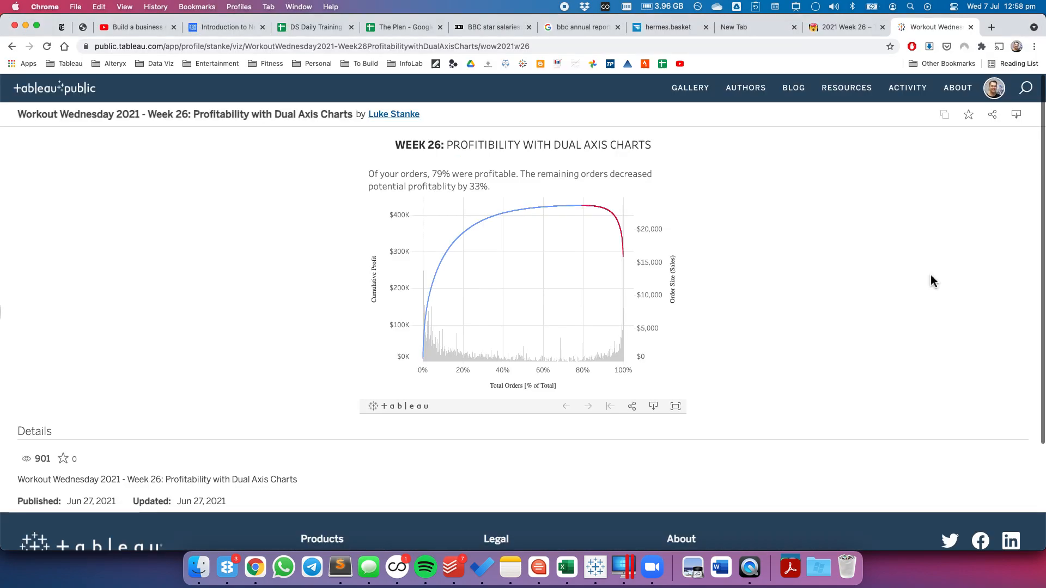
pyautogui.press('super+Tab')
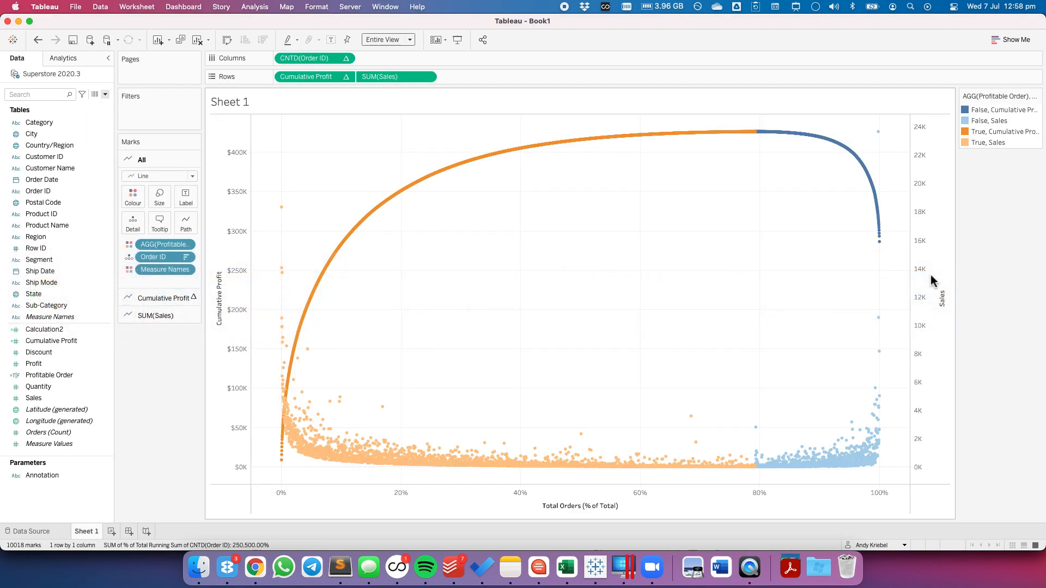
pyautogui.rightClick(930, 276)
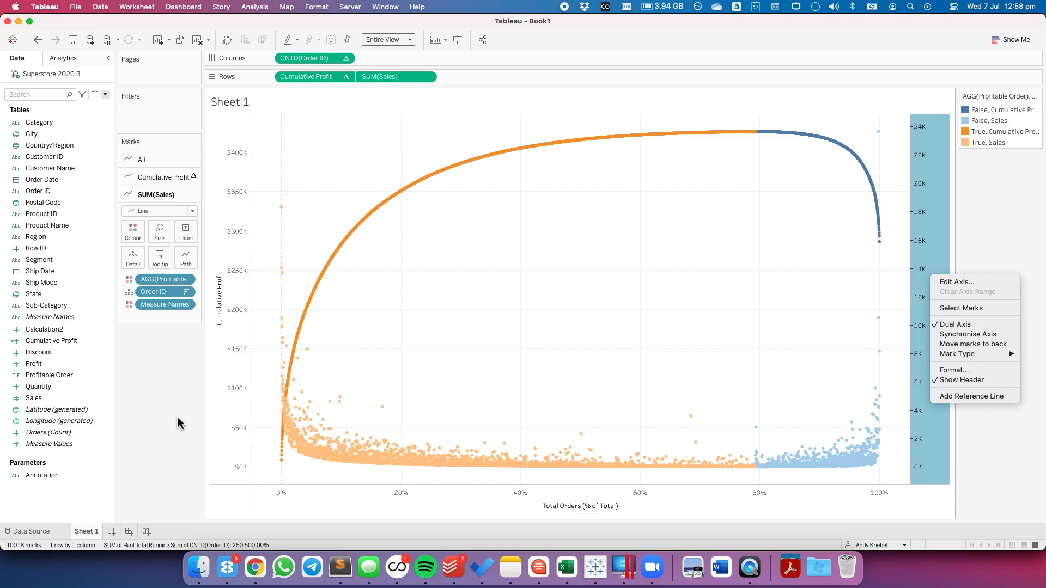
pyautogui.rightClick(37, 399)
pyautogui.moveTo(118, 340)
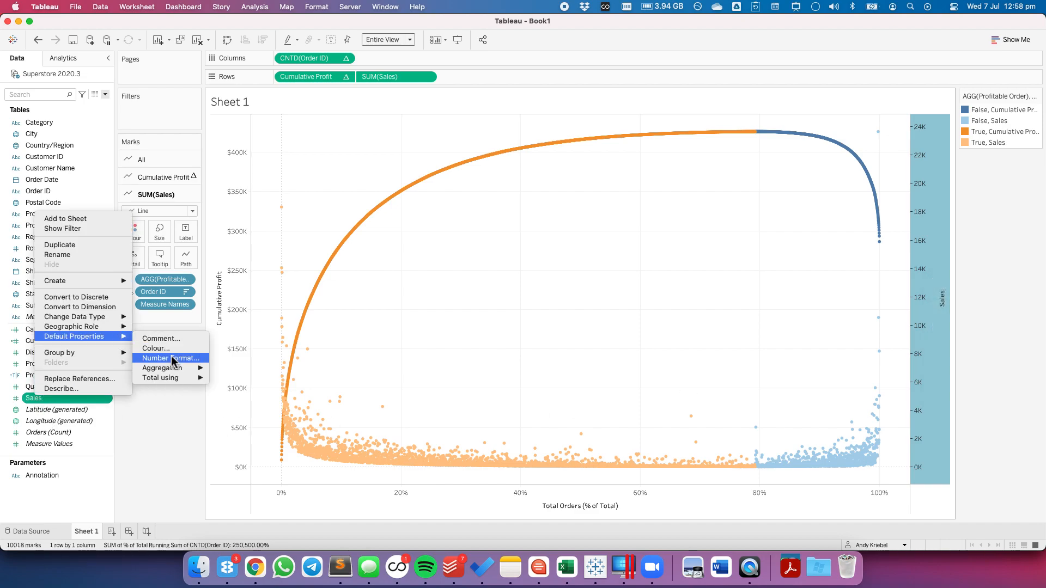
pyautogui.click(171, 358)
pyautogui.click(438, 240)
pyautogui.click(549, 243)
pyautogui.click(531, 320)
pyautogui.write('$')
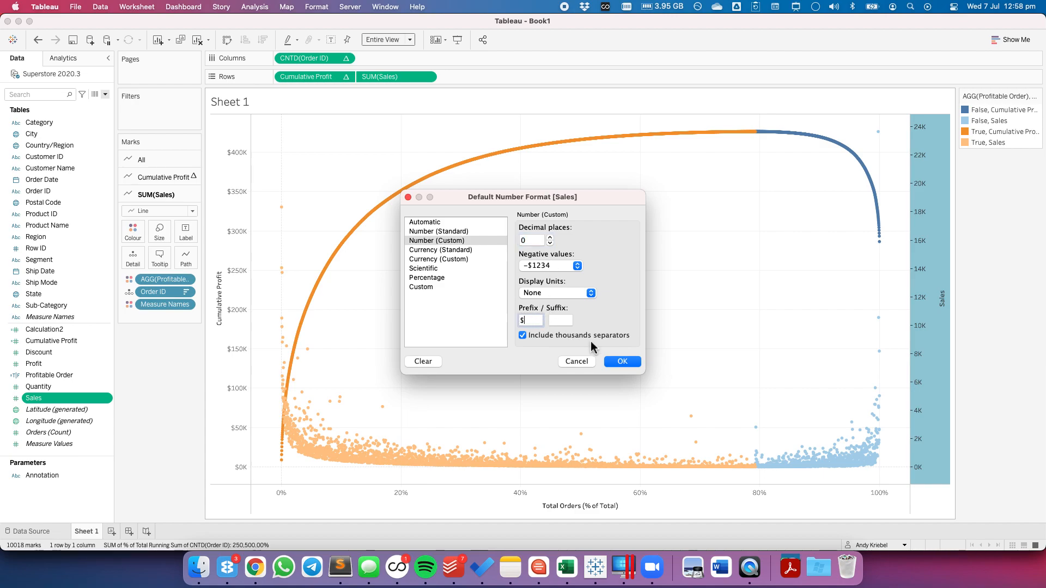
pyautogui.click(624, 362)
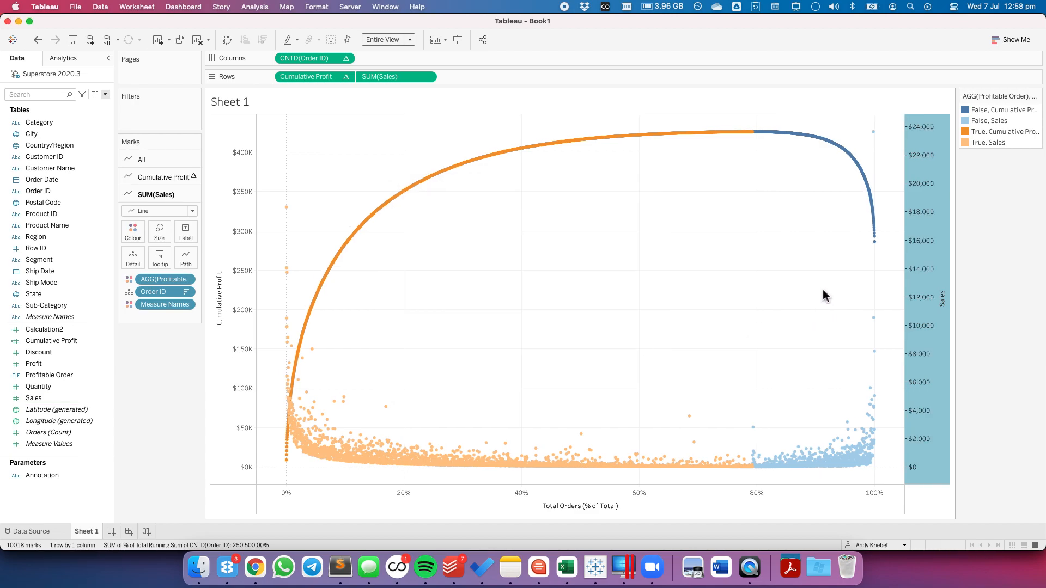
# Check the reference chart's sales axis in Chrome, and in Tableau fix the Sales axis's major tick interval at 5,000.
pyautogui.press('super+Tab')
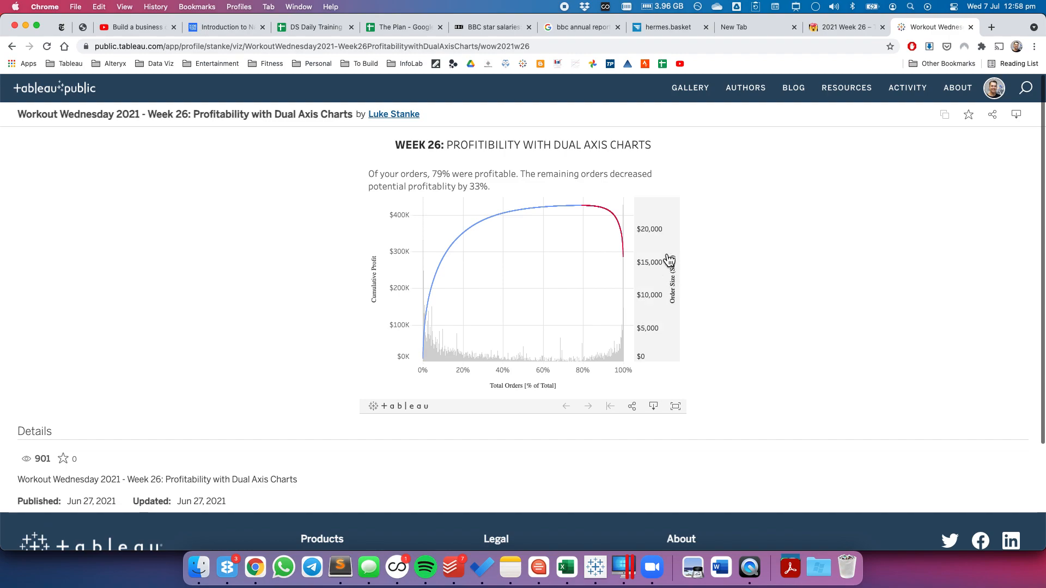
pyautogui.press('super+Tab')
pyautogui.rightClick(916, 324)
pyautogui.click(935, 332)
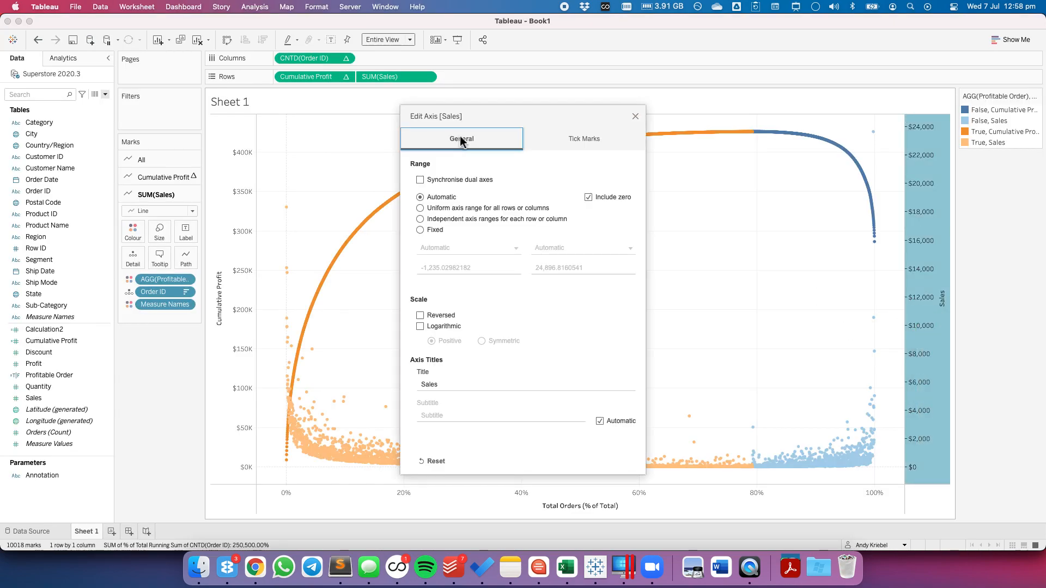
pyautogui.click(577, 142)
pyautogui.click(420, 191)
pyautogui.click(555, 229)
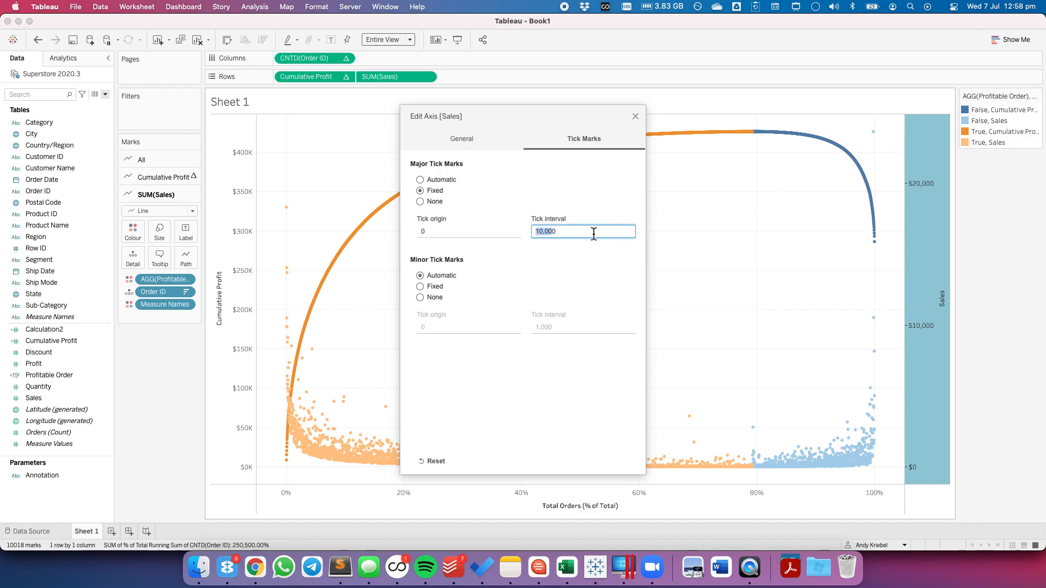
pyautogui.press('Return')
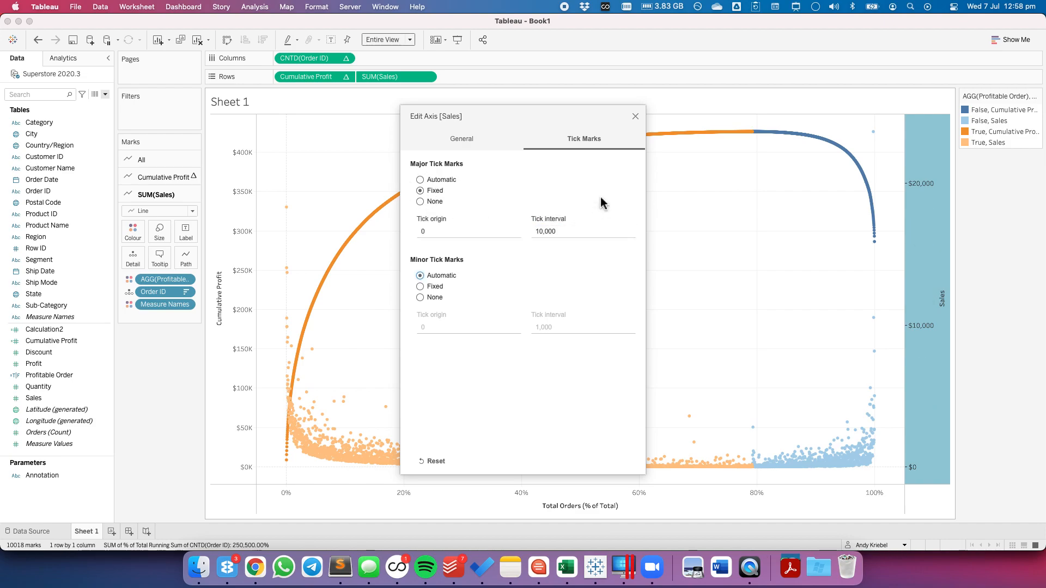
pyautogui.click(635, 116)
pyautogui.click(718, 267)
# Check the reference chart's profit axis in Chrome, and in Tableau fix the Cumulative Profit axis's major tick interval at 100,000.
pyautogui.press('super+Tab')
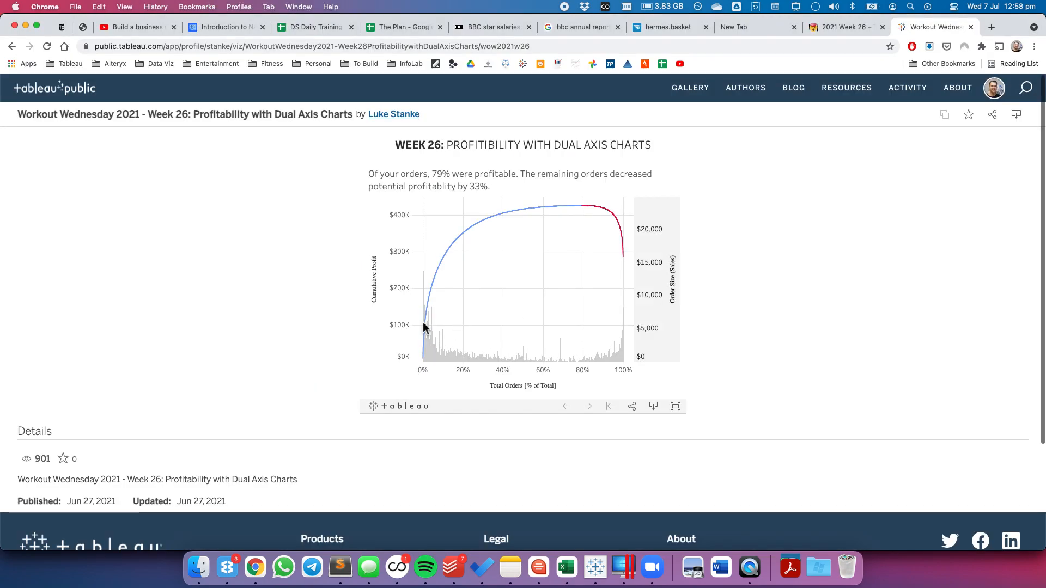
pyautogui.press('super+Tab')
pyautogui.rightClick(233, 228)
pyautogui.press('Escape')
pyautogui.click(569, 152)
pyautogui.click(436, 200)
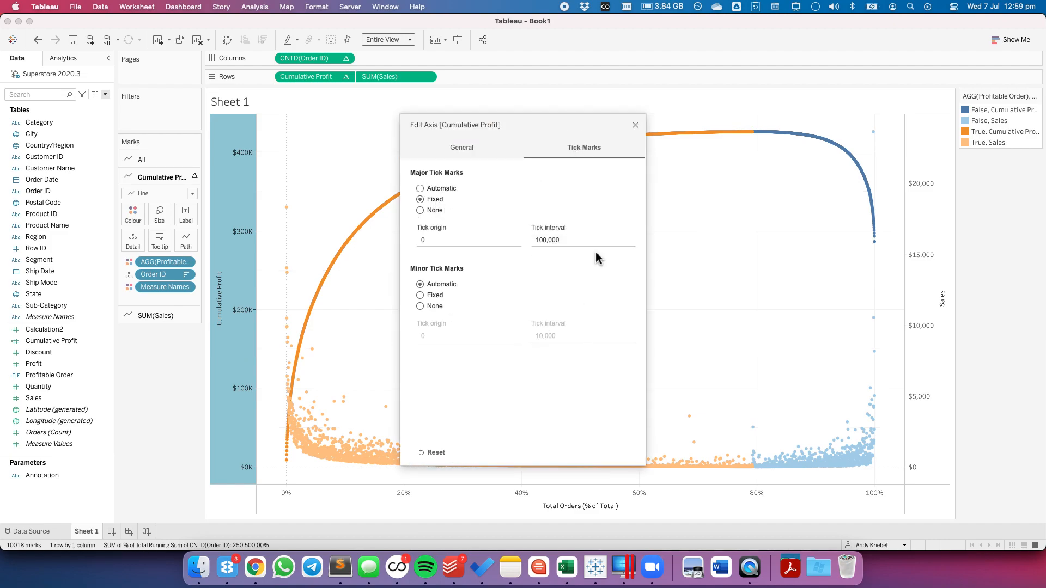
pyautogui.click(635, 125)
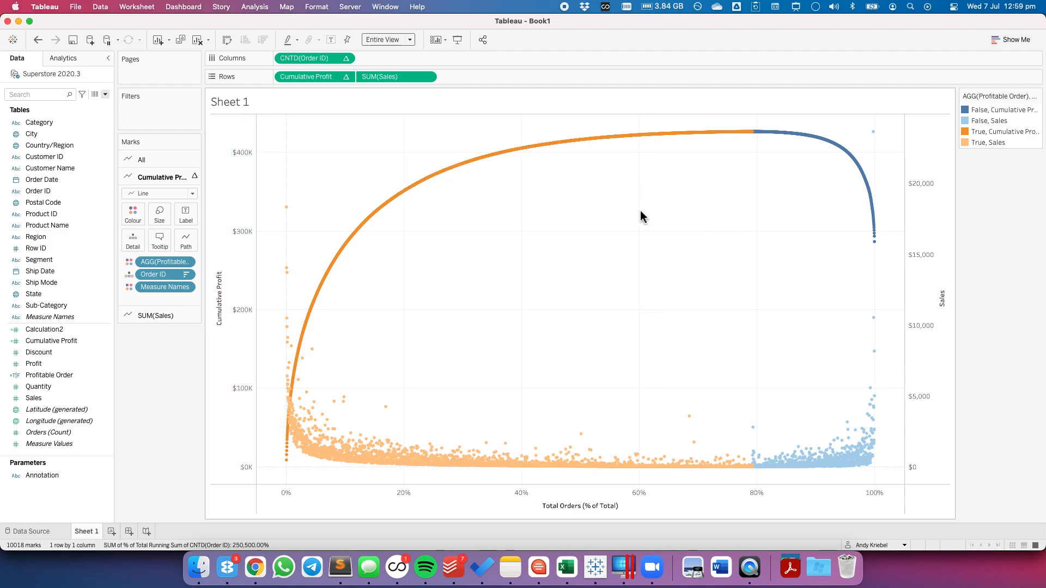
# Remove Measure Names from the colour of all marks, and change the Sales mark type to Bar.
pyautogui.click(155, 160)
pyautogui.moveTo(160, 269); pyautogui.dragTo(163, 367)
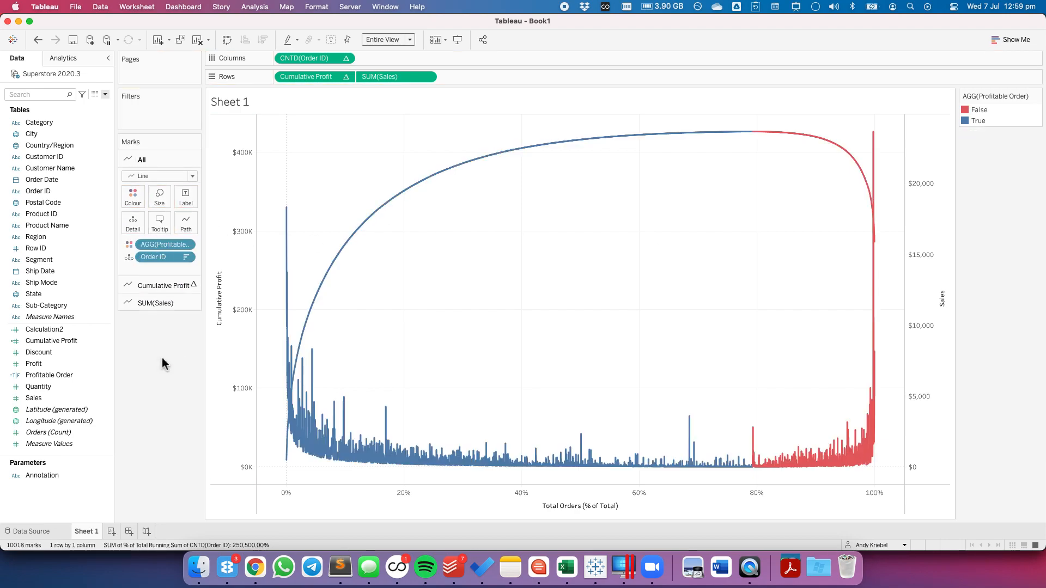
pyautogui.click(160, 304)
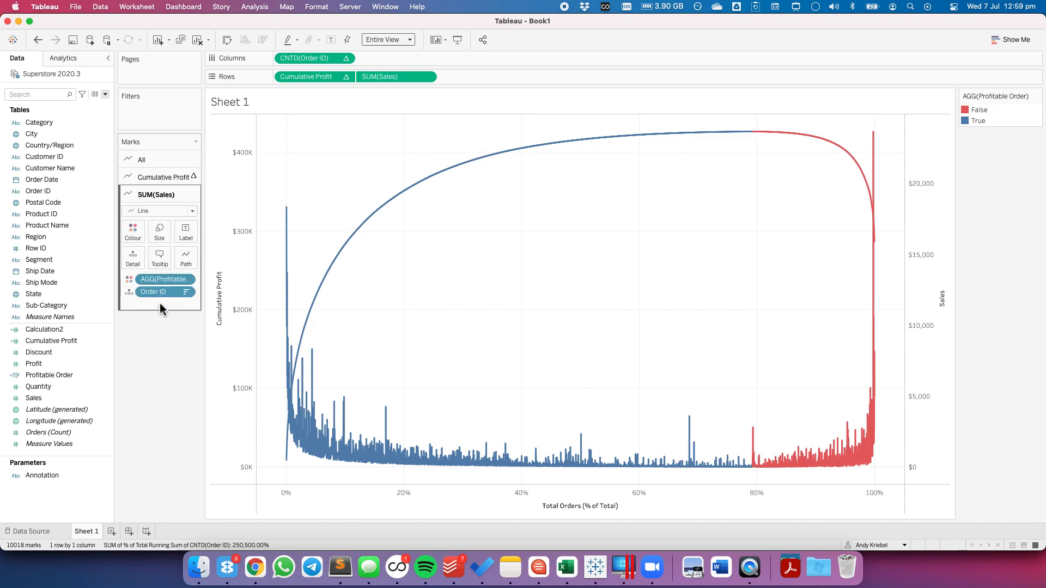
pyautogui.click(163, 211)
pyautogui.click(141, 236)
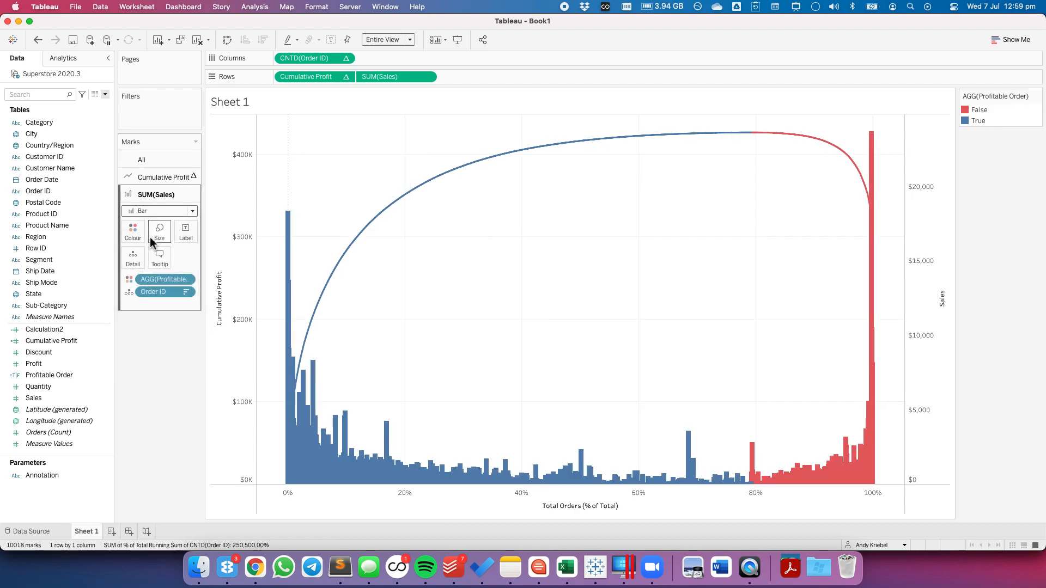
# Remove Profitable Order from the Sales marks' colour, and reduce the bars to the thinnest manual size.
pyautogui.moveTo(163, 279); pyautogui.dragTo(158, 376)
pyautogui.click(159, 232)
pyautogui.moveTo(207, 308); pyautogui.dragTo(155, 314)
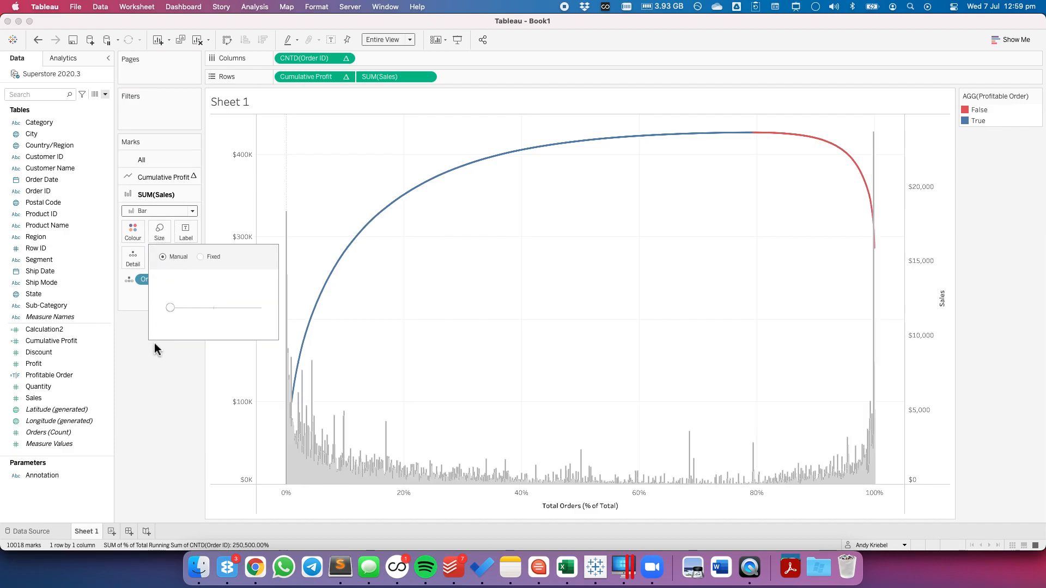
# Set the Sales bars' border to None.
pyautogui.click(133, 232)
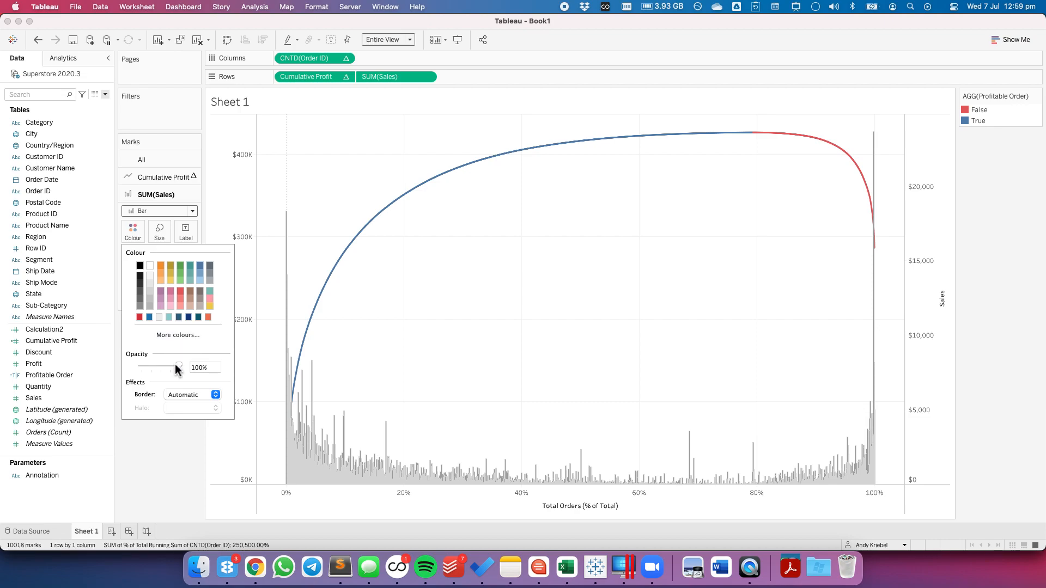
pyautogui.click(181, 394)
pyautogui.click(179, 430)
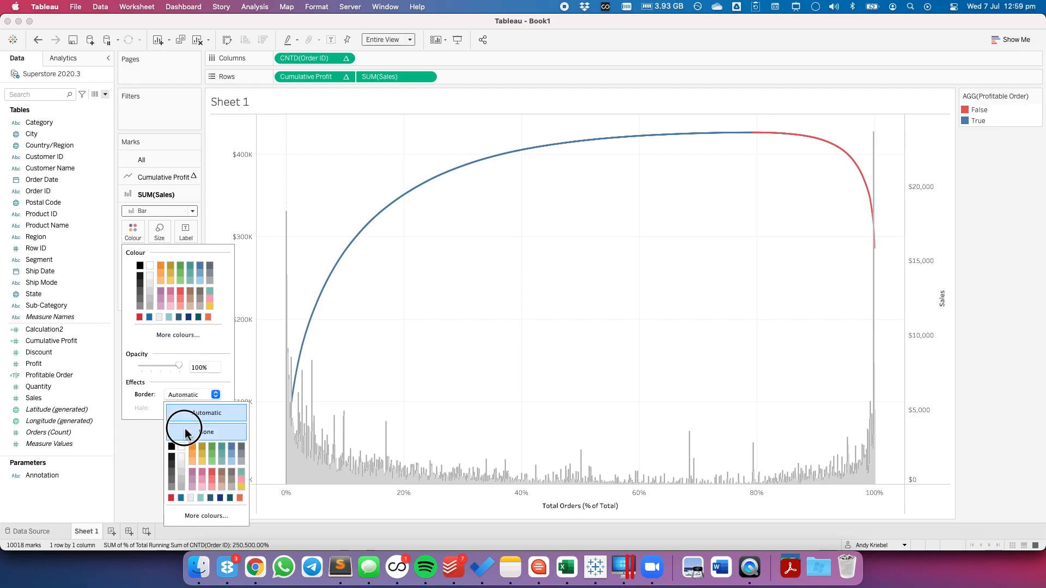
pyautogui.click(486, 347)
# Colour the Sales bars light grey and move them behind the cumulative profit line.
pyautogui.click(133, 232)
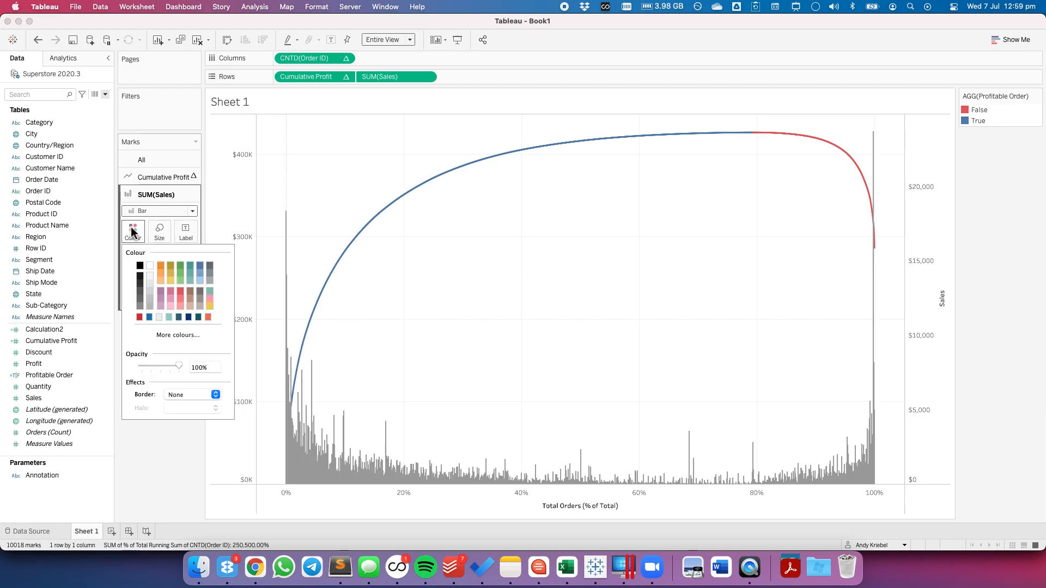
pyautogui.click(148, 284)
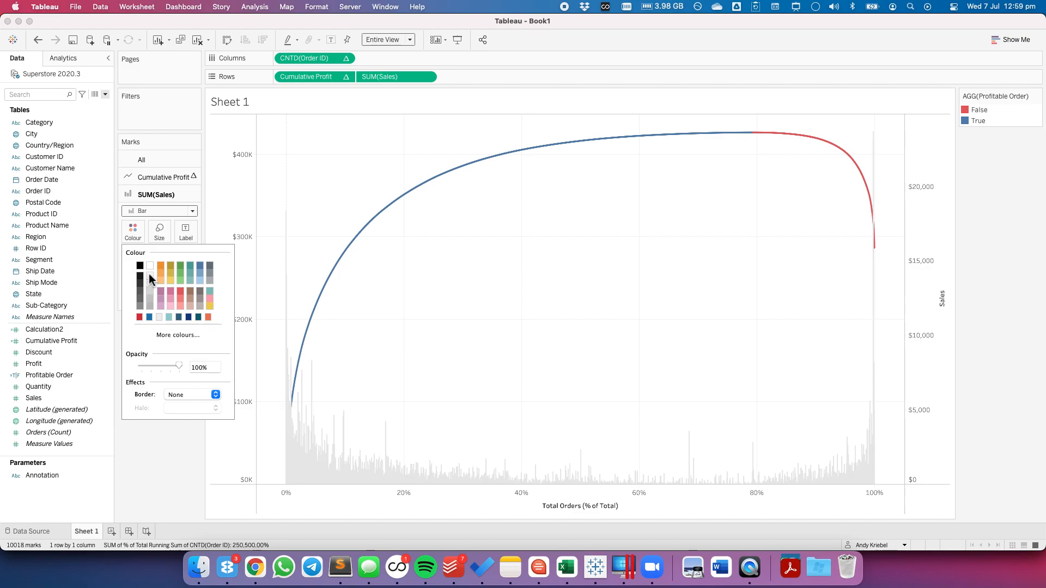
pyautogui.click(150, 280)
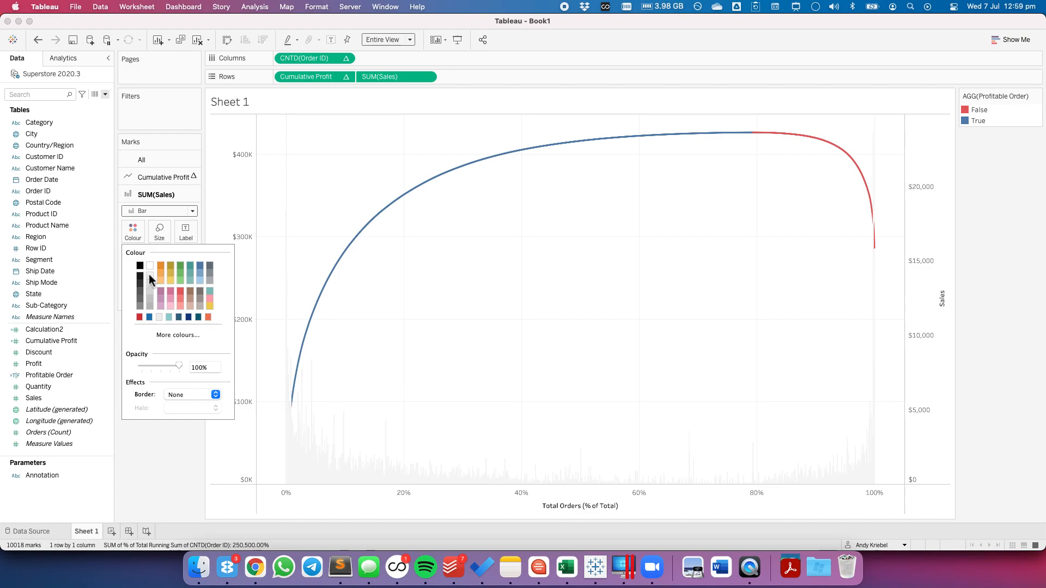
pyautogui.click(151, 293)
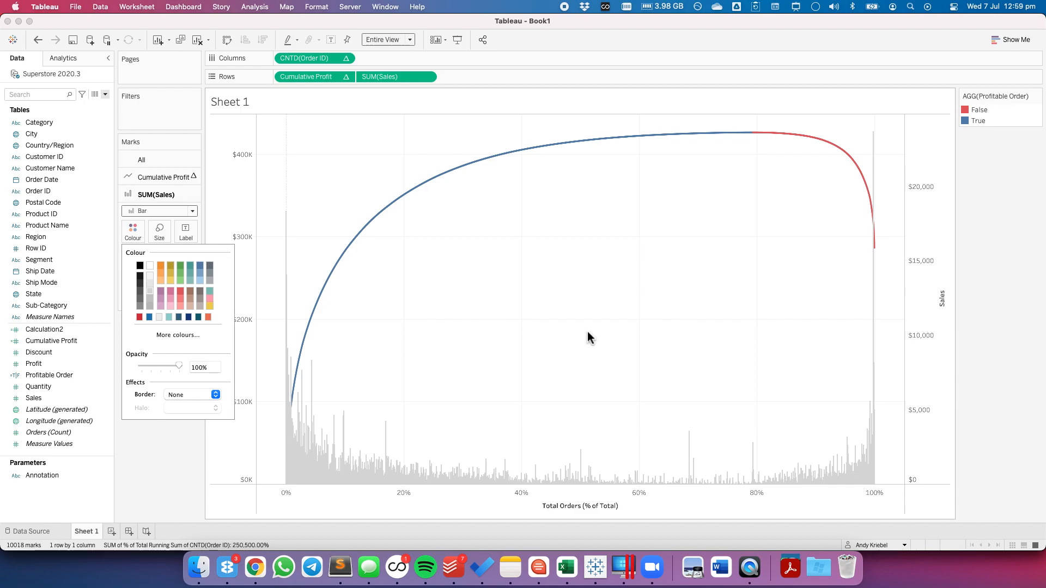
pyautogui.click(587, 338)
pyautogui.rightClick(911, 295)
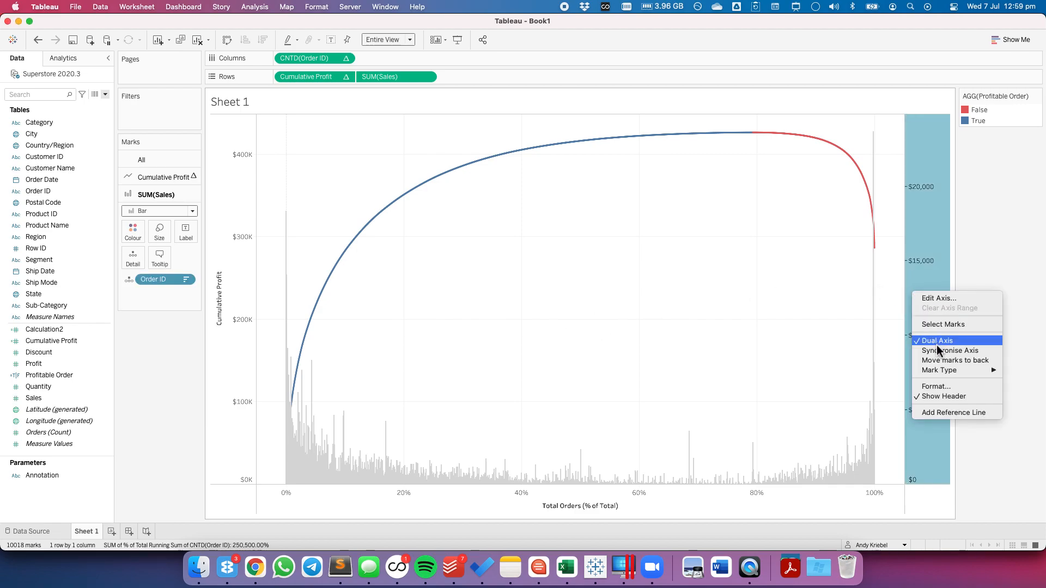
pyautogui.click(937, 360)
# Check the reference chart's sales axis title in Chrome, and in Tableau set the Sales axis's title to Order Size (Sales).
pyautogui.press('super+Tab')
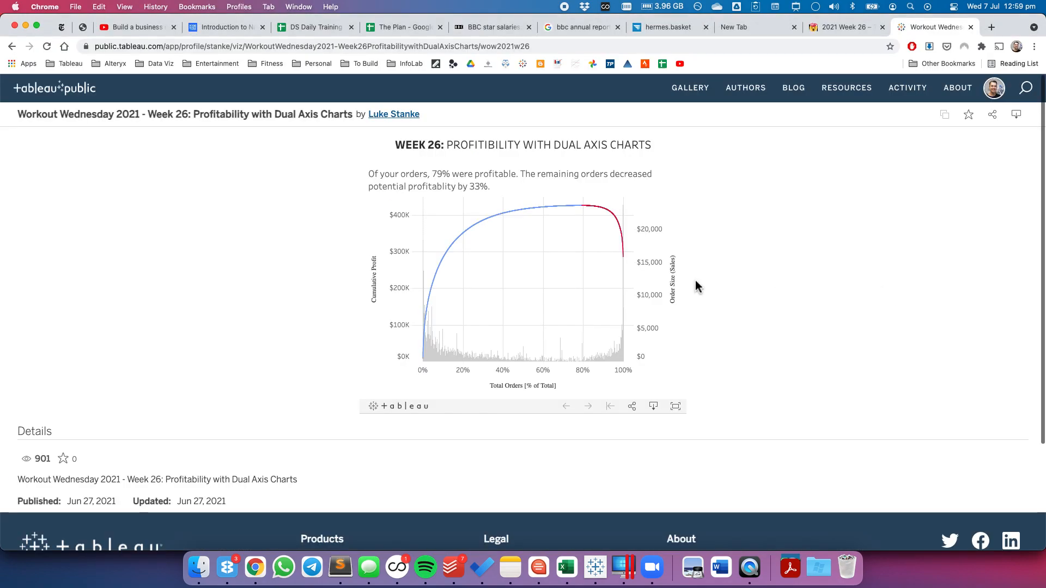
pyautogui.press('super+Tab')
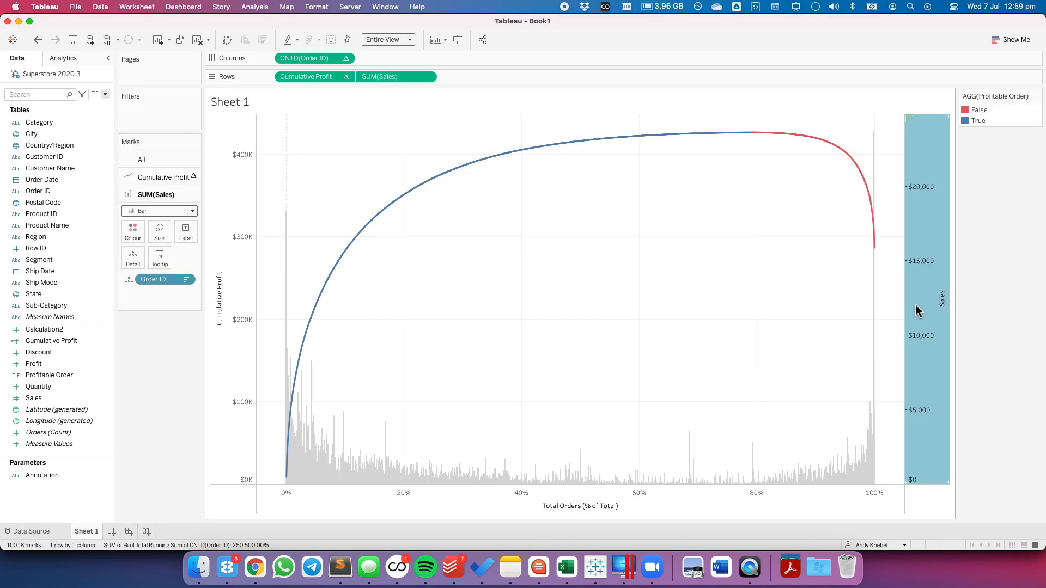
pyautogui.rightClick(924, 308)
pyautogui.click(942, 315)
pyautogui.click(488, 385)
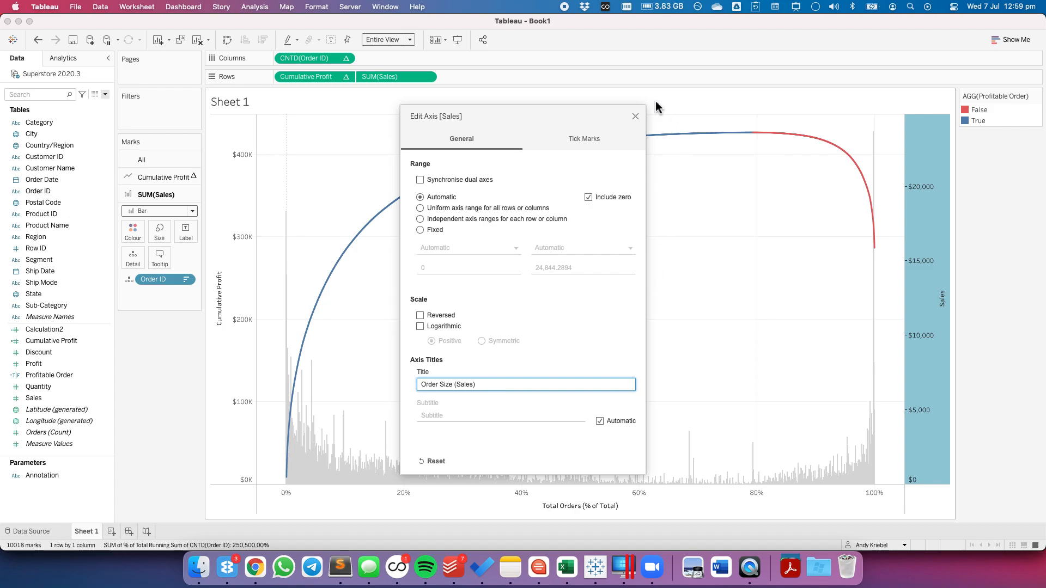
pyautogui.click(635, 116)
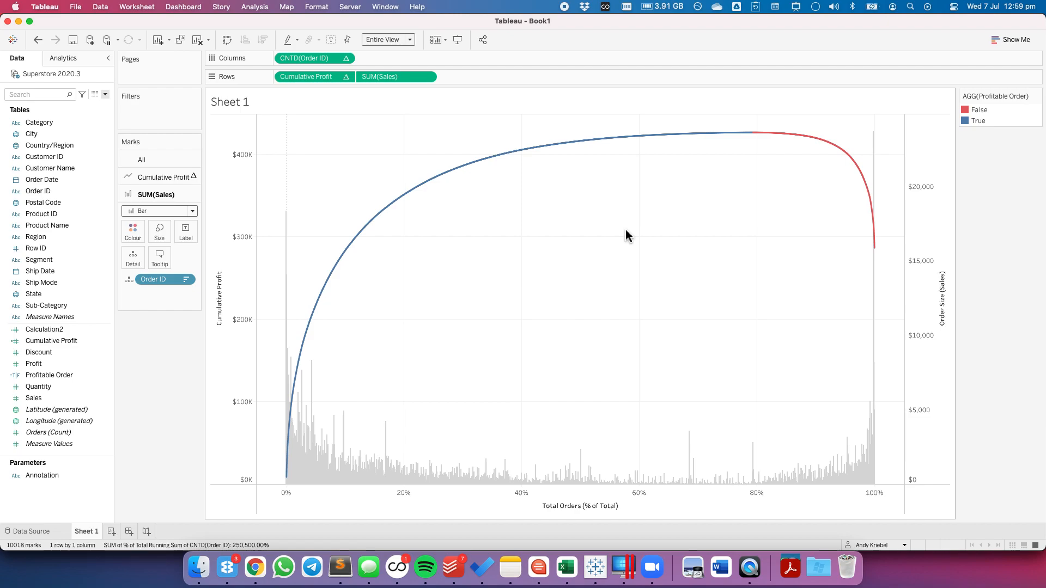
# Compare the bar tooltip with the reference chart's in Chrome, and in Tableau add Profit and Sales to the tooltip of all marks.
pyautogui.moveTo(691, 479)
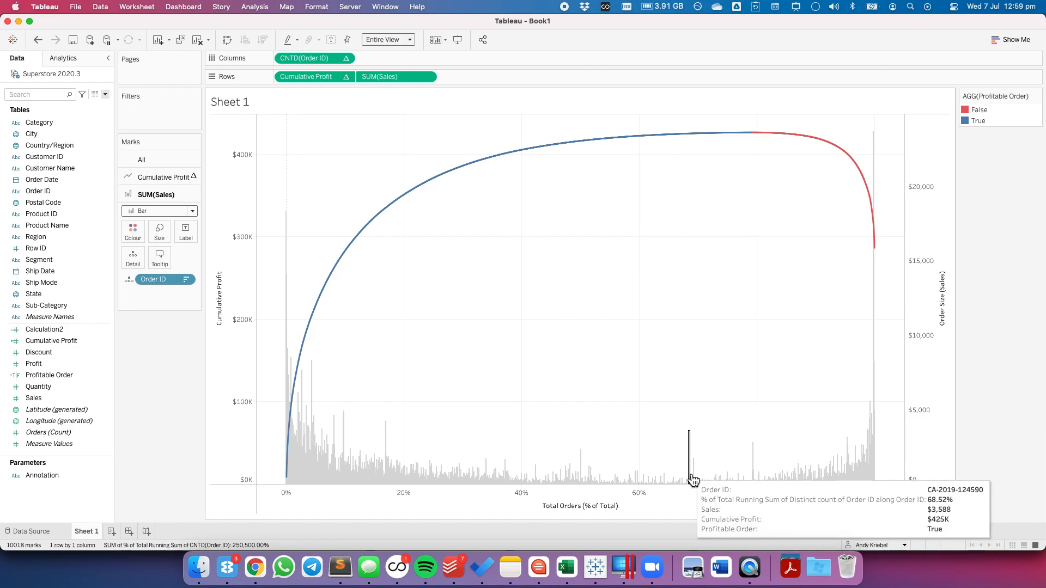
pyautogui.press('super+Tab')
pyautogui.moveTo(469, 361)
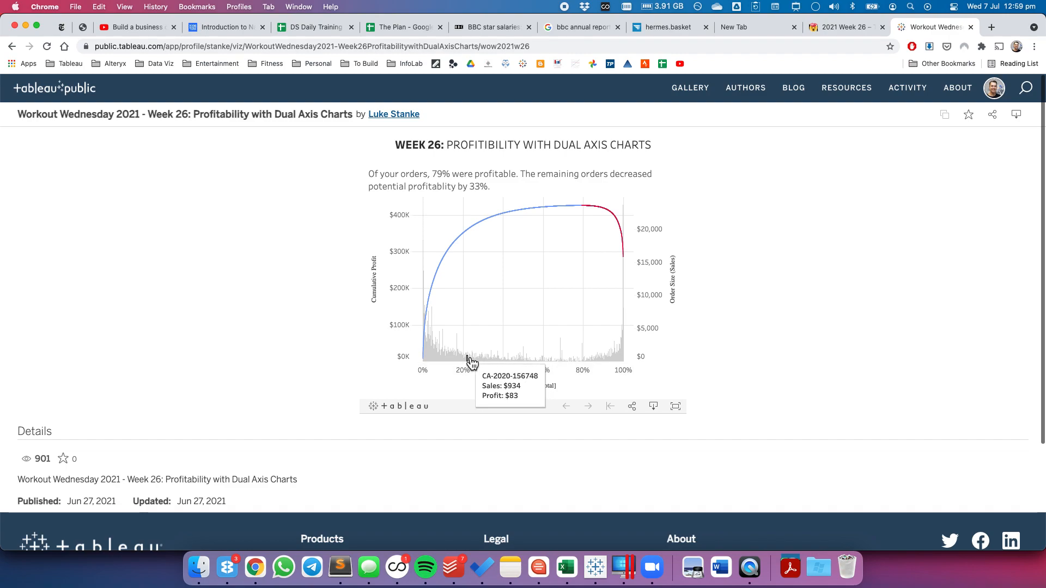
pyautogui.press('super+Tab')
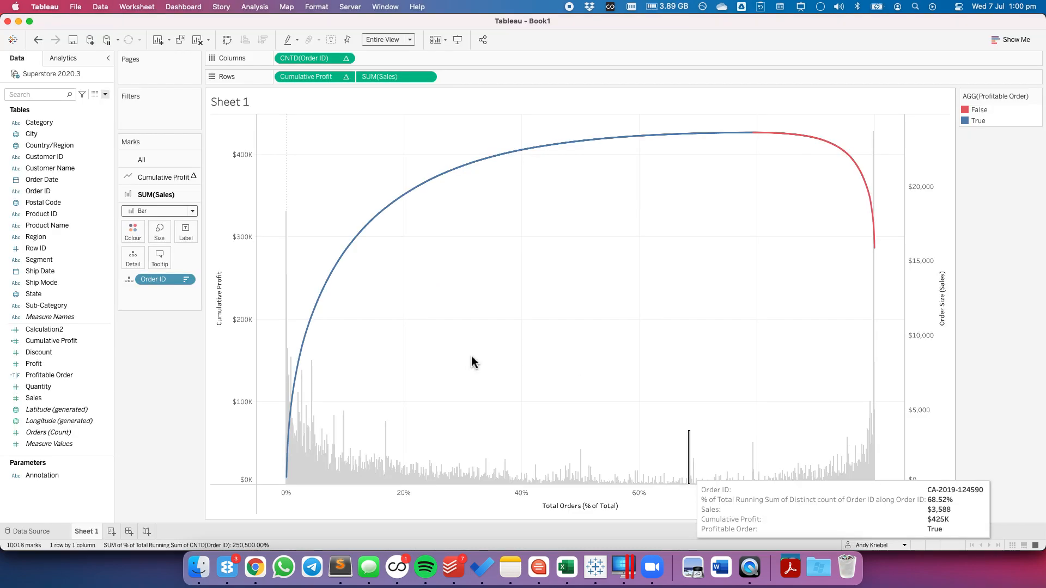
pyautogui.click(142, 159)
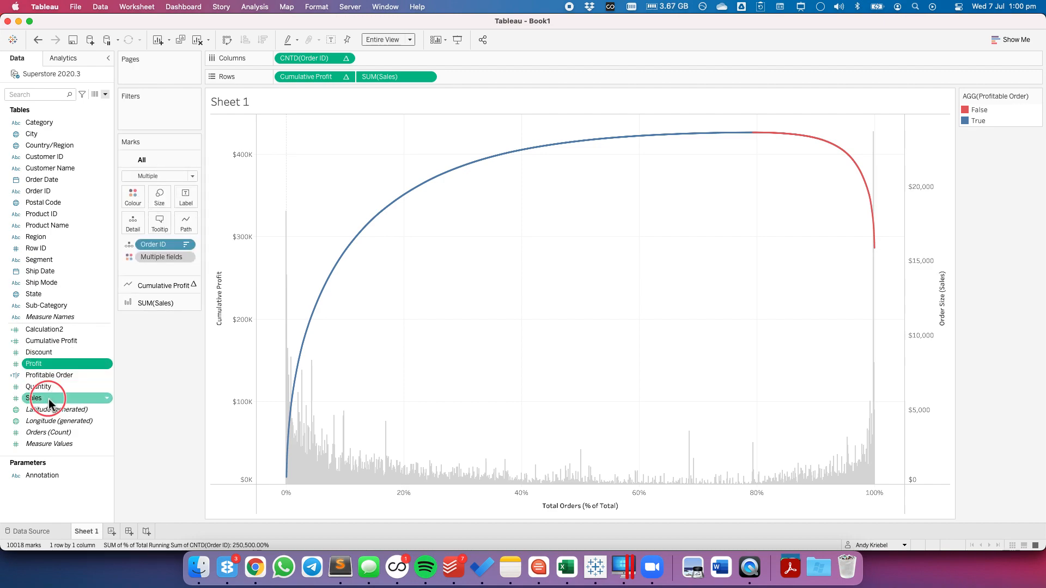
pyautogui.moveTo(44, 364); pyautogui.dragTo(160, 223)
pyautogui.click(852, 24)
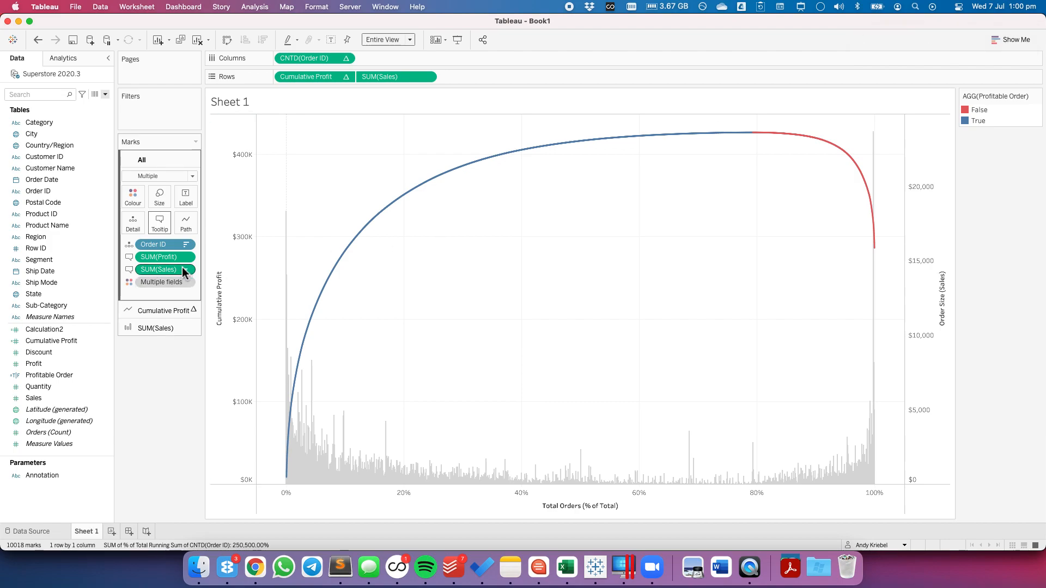
# Exclude the distinct count of Order ID and Cumulative Profit from the tooltip.
pyautogui.moveTo(291, 341)
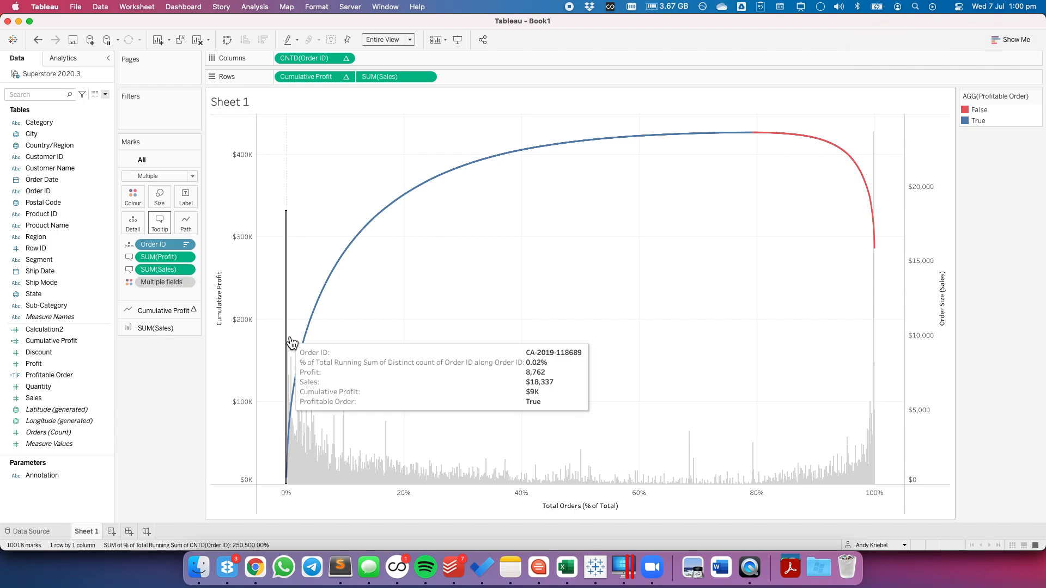
pyautogui.click(345, 58)
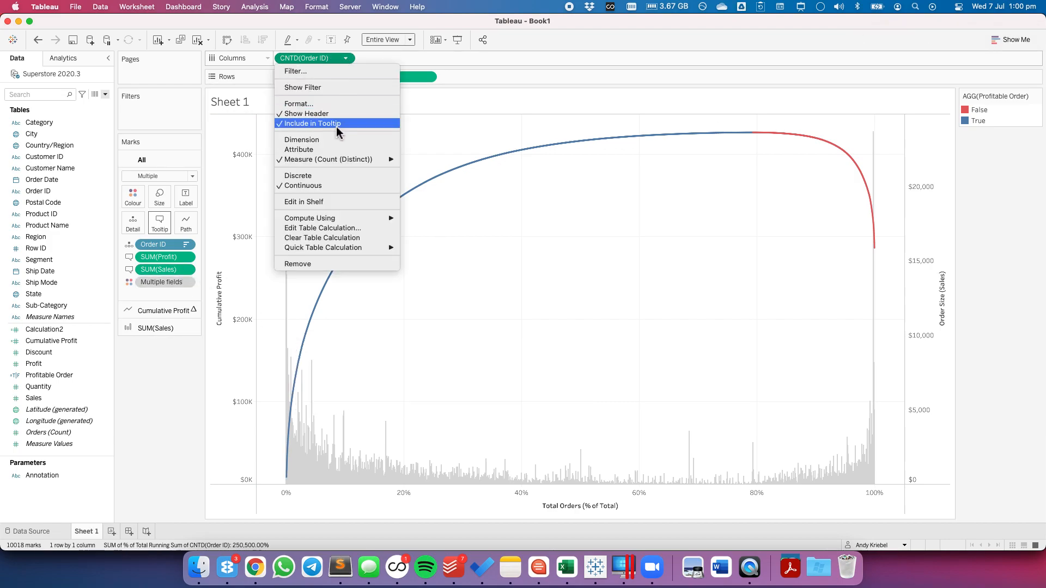
pyautogui.click(348, 77)
pyautogui.click(348, 77)
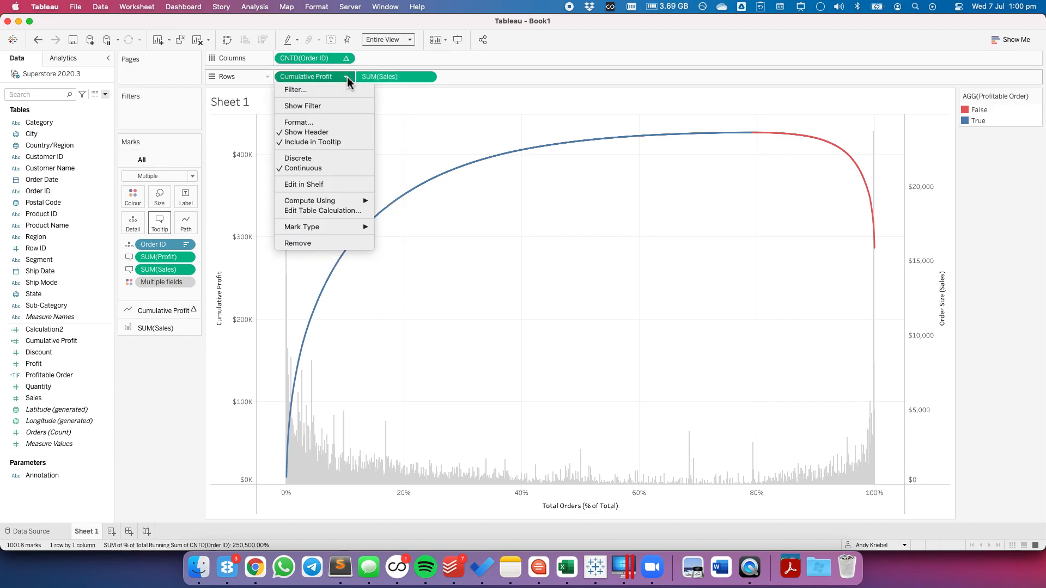
pyautogui.click(338, 139)
# Set Profit's default number format to Number (Custom) with 0 decimal places and a $ prefix.
pyautogui.moveTo(313, 331)
pyautogui.moveTo(328, 479)
pyautogui.rightClick(49, 364)
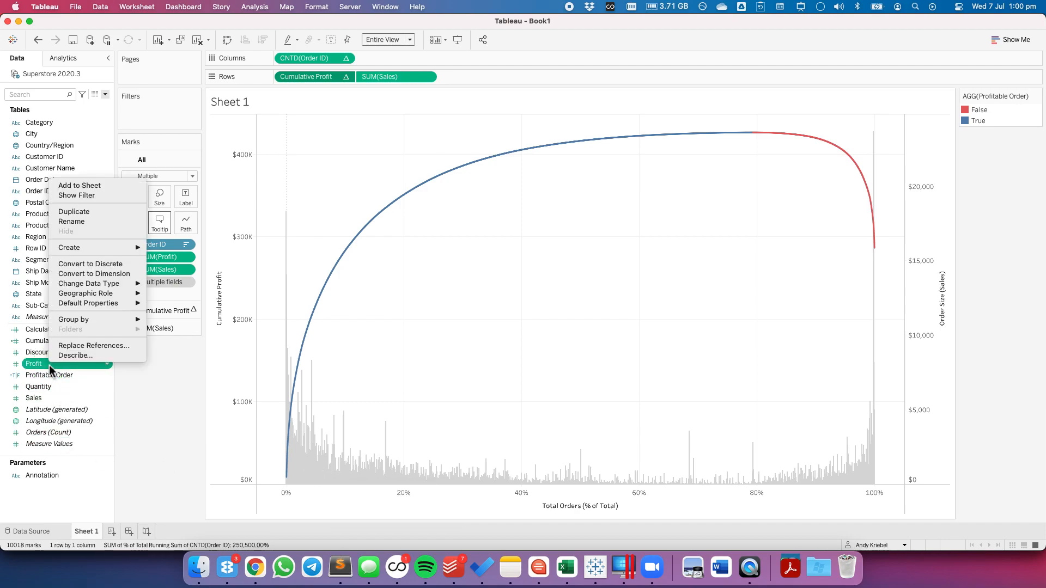
pyautogui.moveTo(126, 303)
pyautogui.click(172, 326)
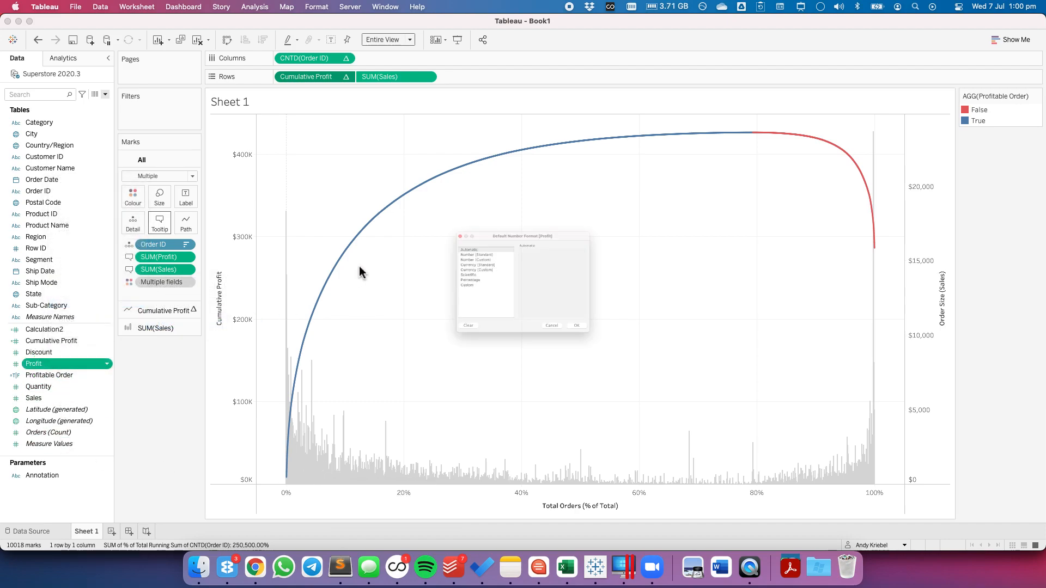
pyautogui.click(440, 241)
pyautogui.click(549, 244)
pyautogui.click(549, 243)
pyautogui.click(532, 321)
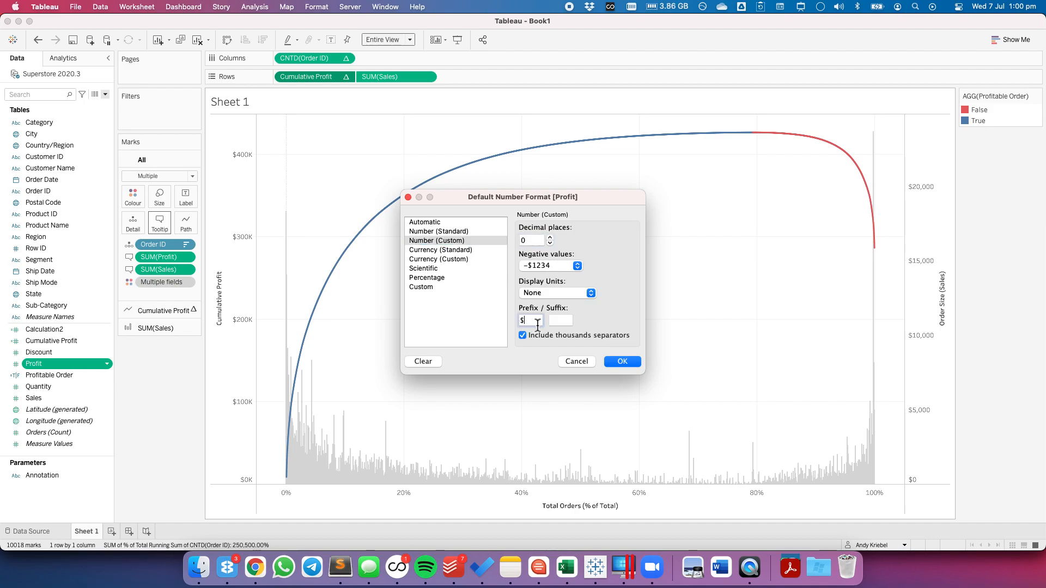
pyautogui.click(622, 362)
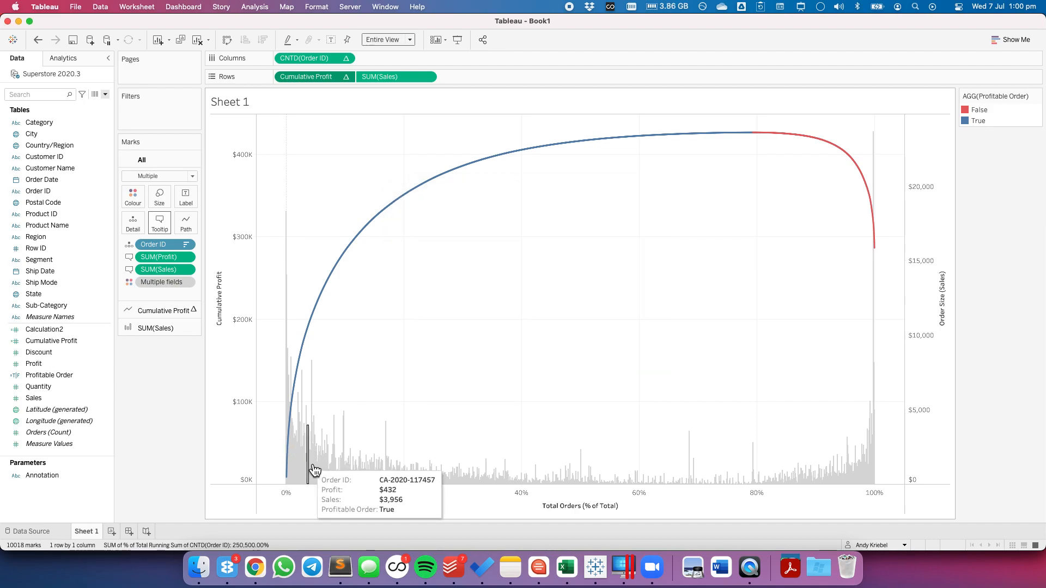
# After checking the reference chart in Chrome, exclude Profitable Order from the cumulative profit line's tooltip in Tableau and hide the colour legend.
pyautogui.press('super+Tab')
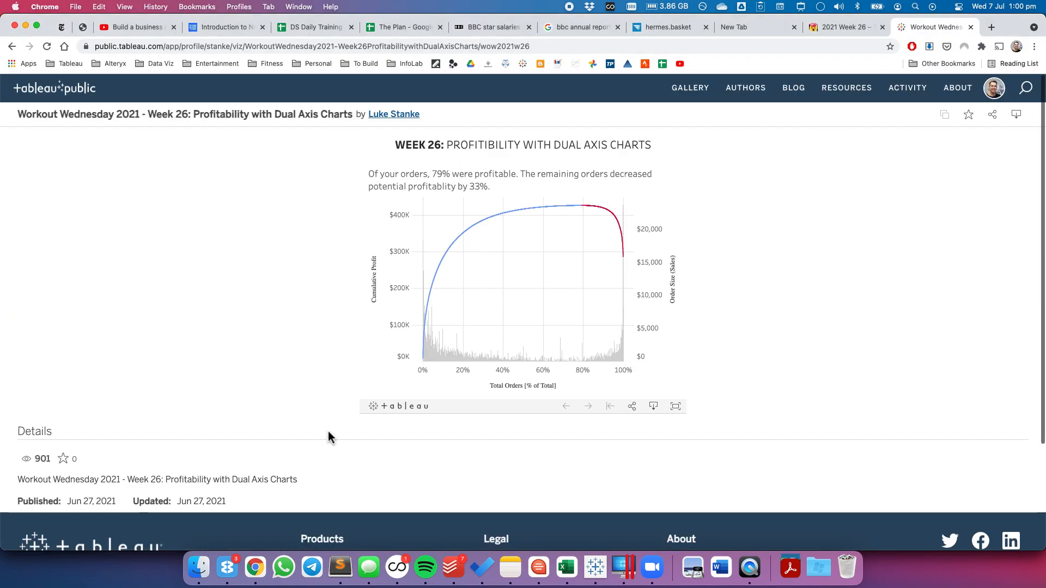
pyautogui.press('super+Tab')
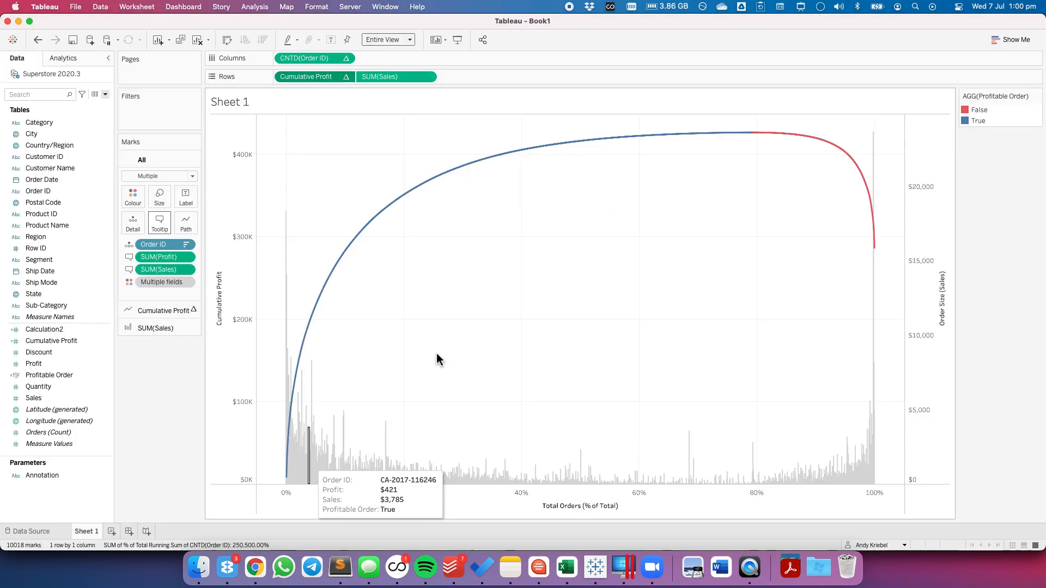
pyautogui.click(161, 311)
pyautogui.click(185, 275)
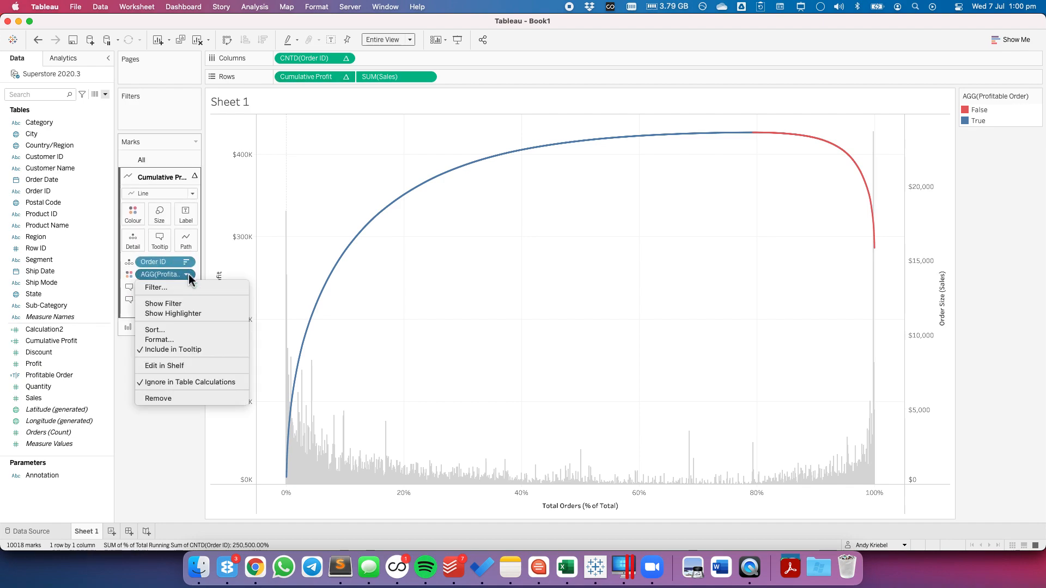
pyautogui.click(185, 351)
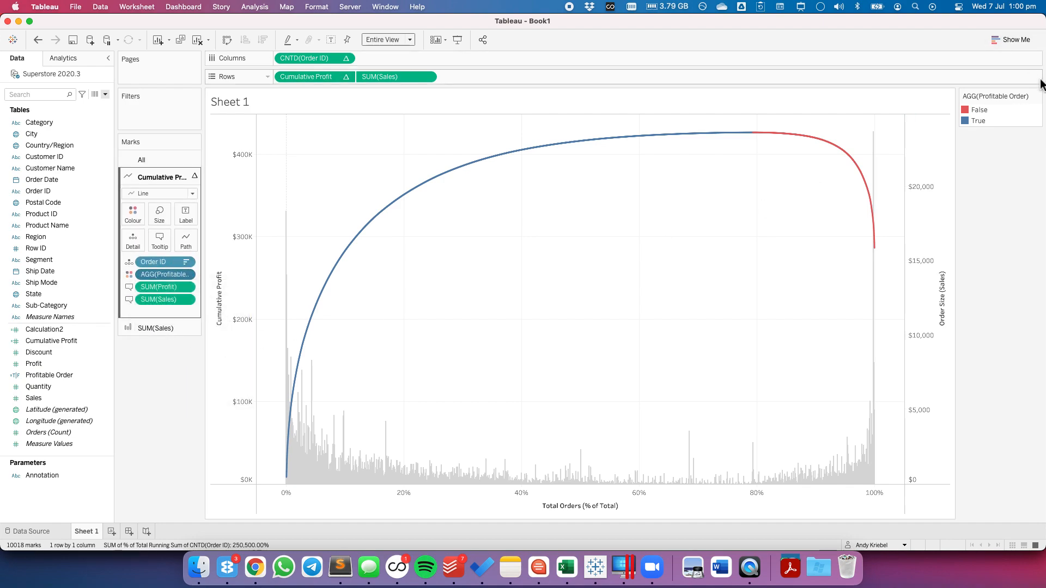
pyautogui.click(1037, 96)
pyautogui.click(960, 180)
# Remove the Order ID label from the Sales bars' tooltip, check the reference tooltip in Chrome, and make all tooltip text black and bold in Tableau.
pyautogui.click(152, 328)
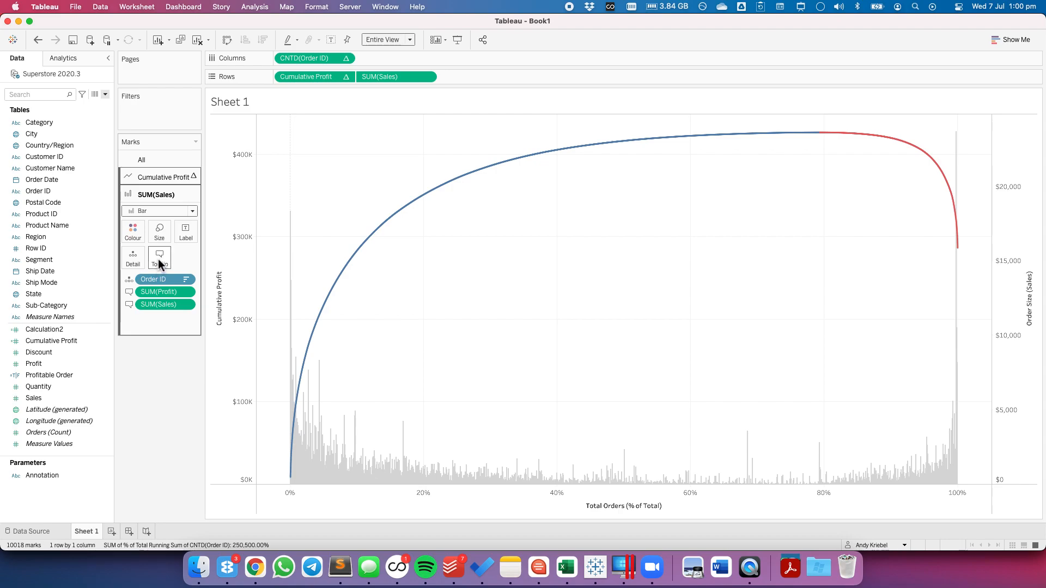
pyautogui.click(159, 260)
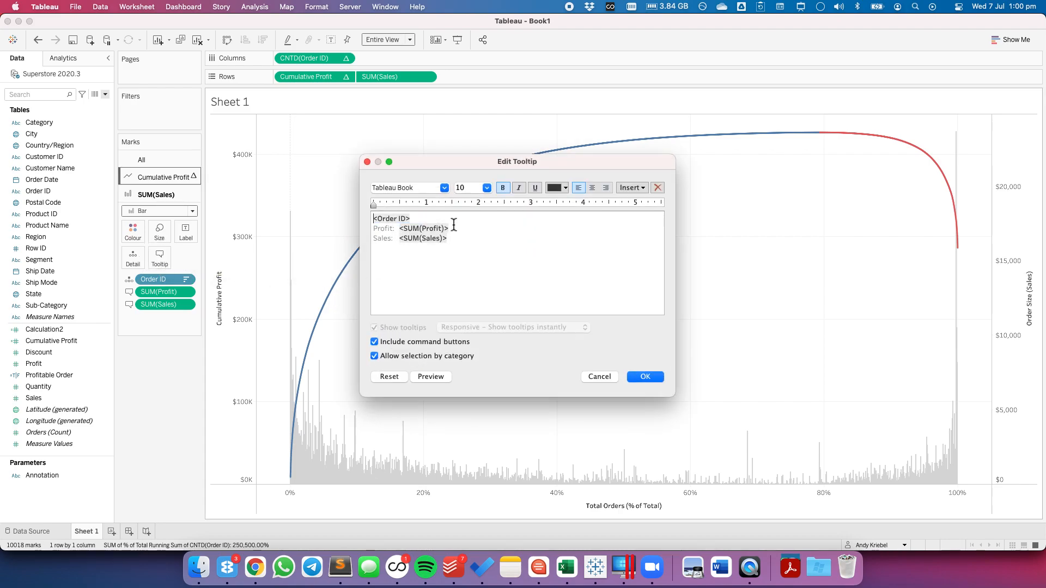
pyautogui.press('super+Tab')
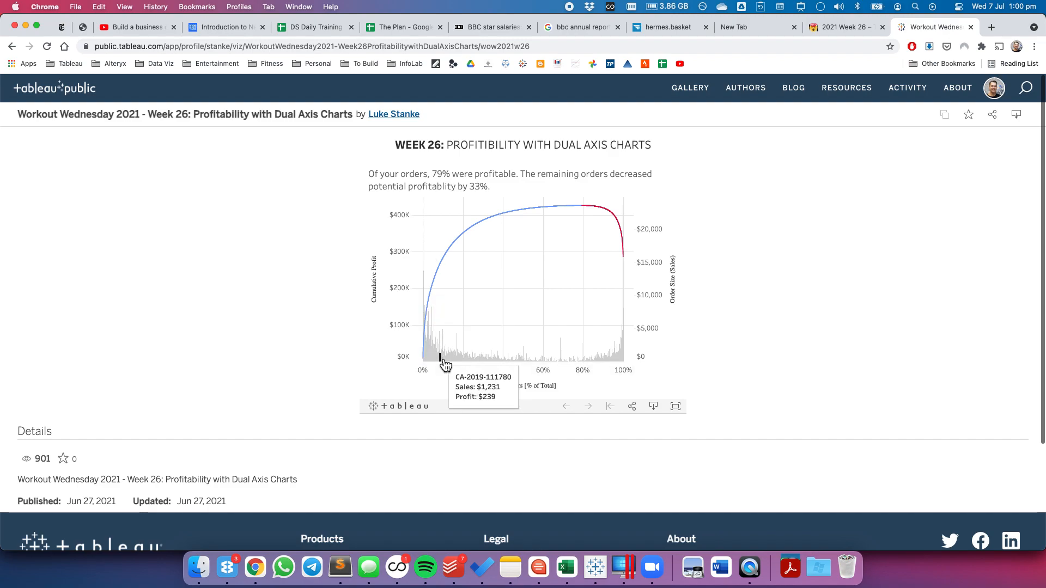
pyautogui.press('super+Tab')
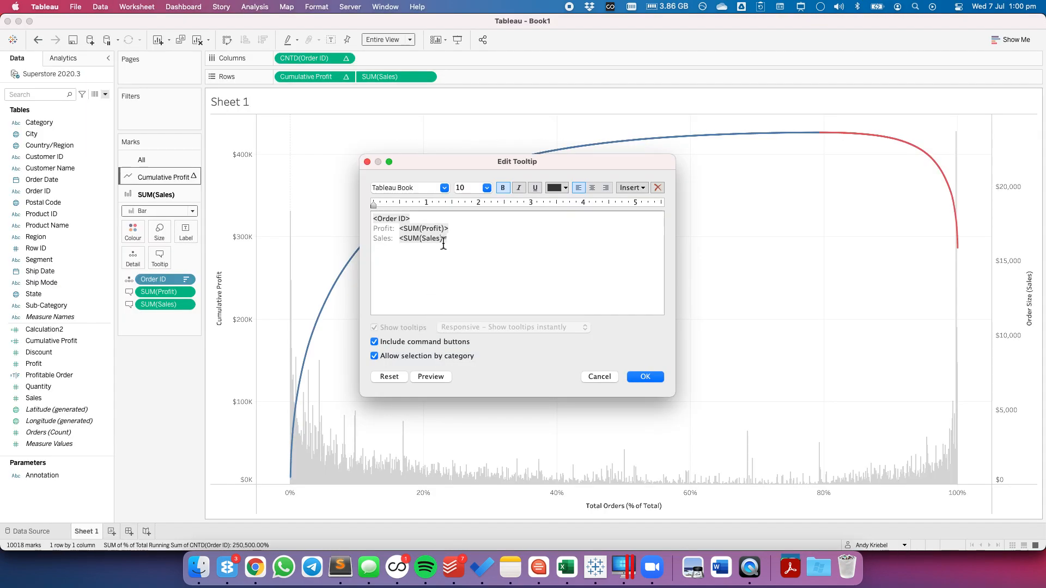
pyautogui.press('super+a')
pyautogui.click(556, 189)
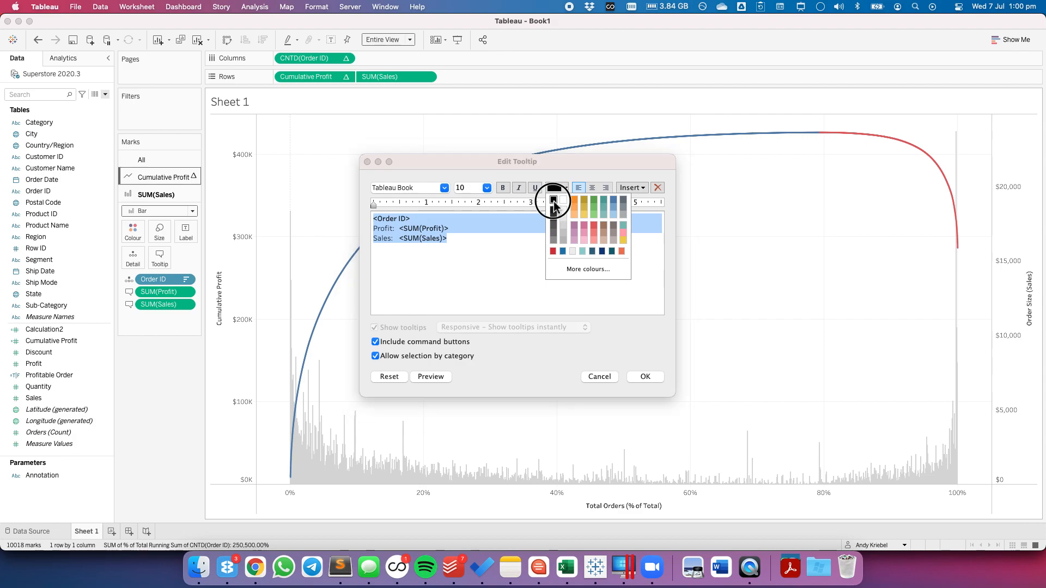
pyautogui.click(554, 201)
pyautogui.click(503, 188)
# Reorder the Sales bars' tooltip so the Sales line sits above the Profit line, directly below the Order ID.
pyautogui.click(452, 220)
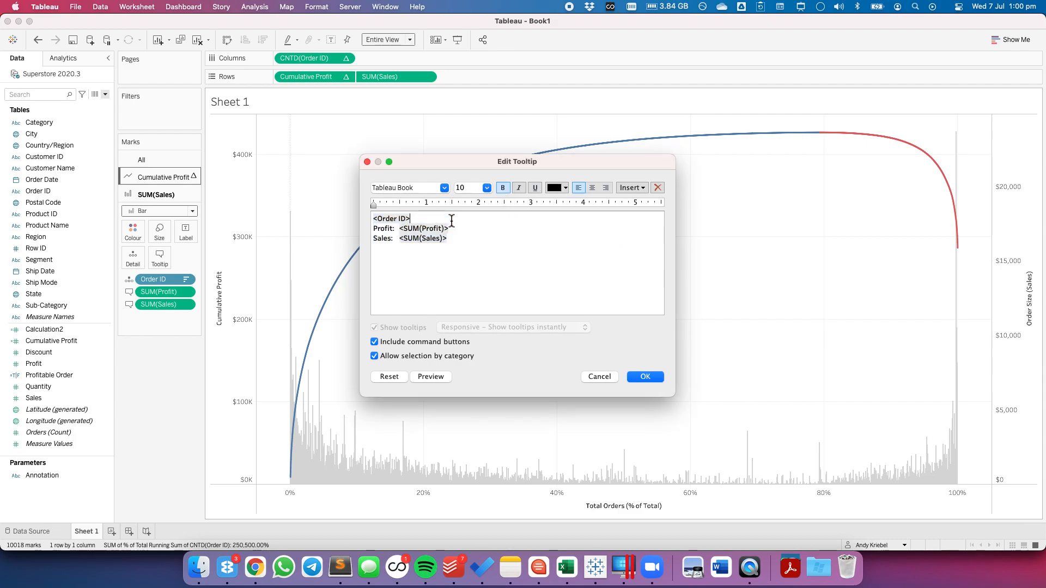
pyautogui.press('super+shift+Right')
pyautogui.press('super+x')
pyautogui.press('Up')
pyautogui.press('super+v')
pyautogui.press('Return')
pyautogui.press('Down')
# Recheck the reference tooltip in Chrome, and in Tableau disable command buttons and selection by category for the Sales bars' tooltip.
pyautogui.press('super+Tab')
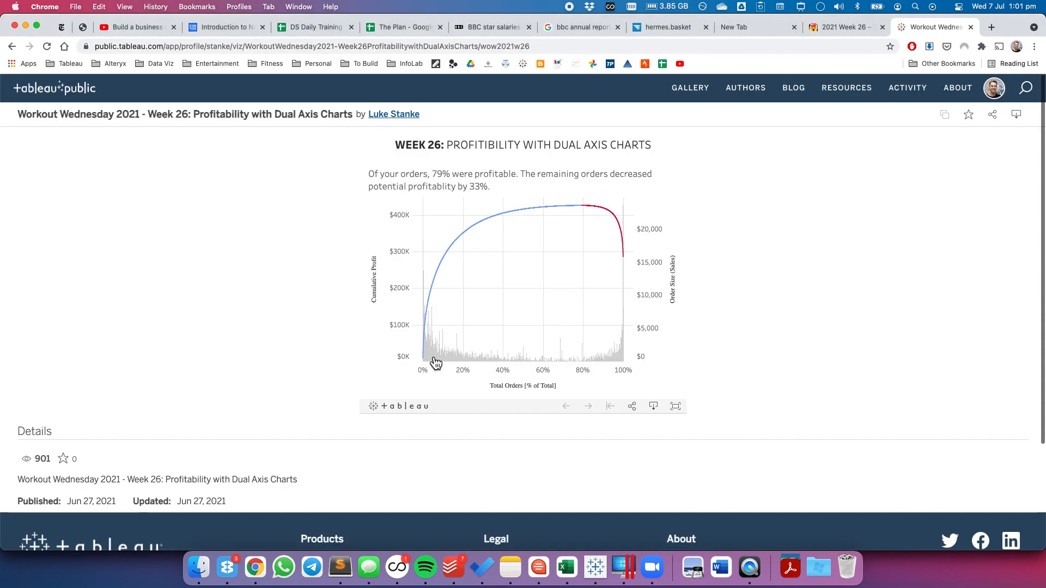
pyautogui.press('super+Tab')
pyautogui.click(390, 343)
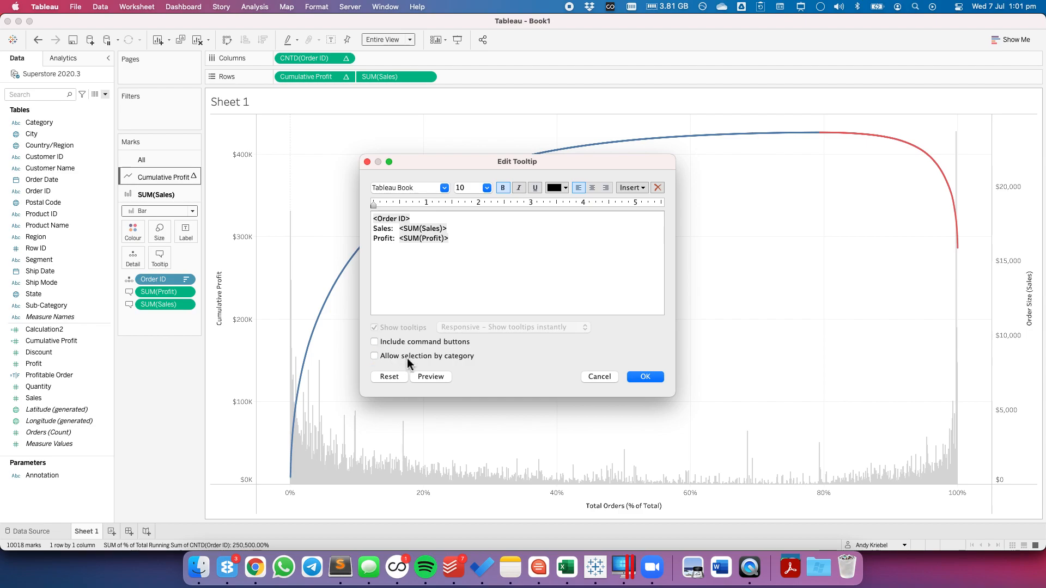
pyautogui.click(632, 379)
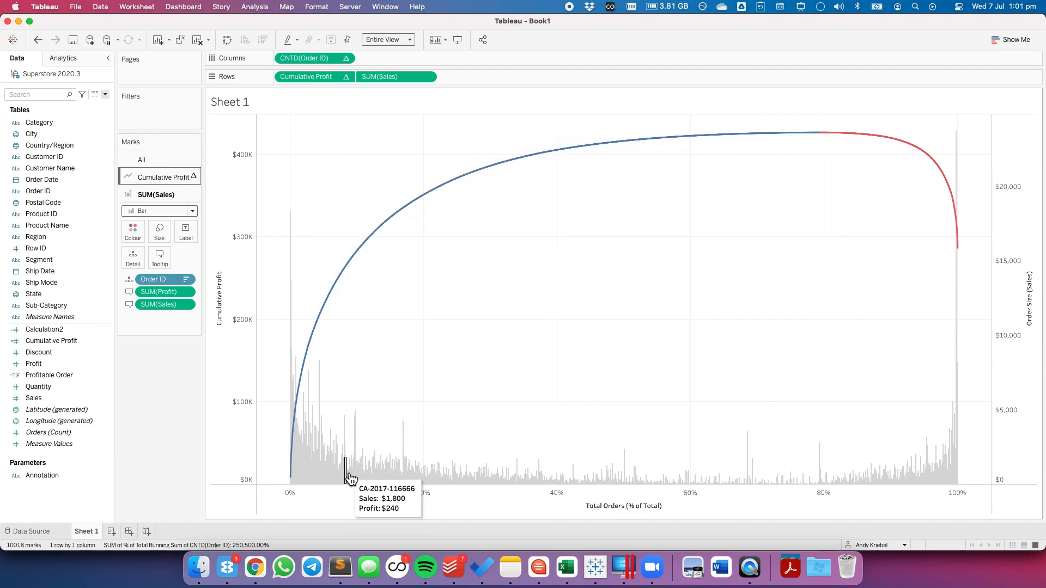
# Inspect the reference chart's bar and line tooltips in Chrome, and in Tableau review the cumulative profit line's tooltip text.
pyautogui.press('super+Tab')
pyautogui.moveTo(444, 358)
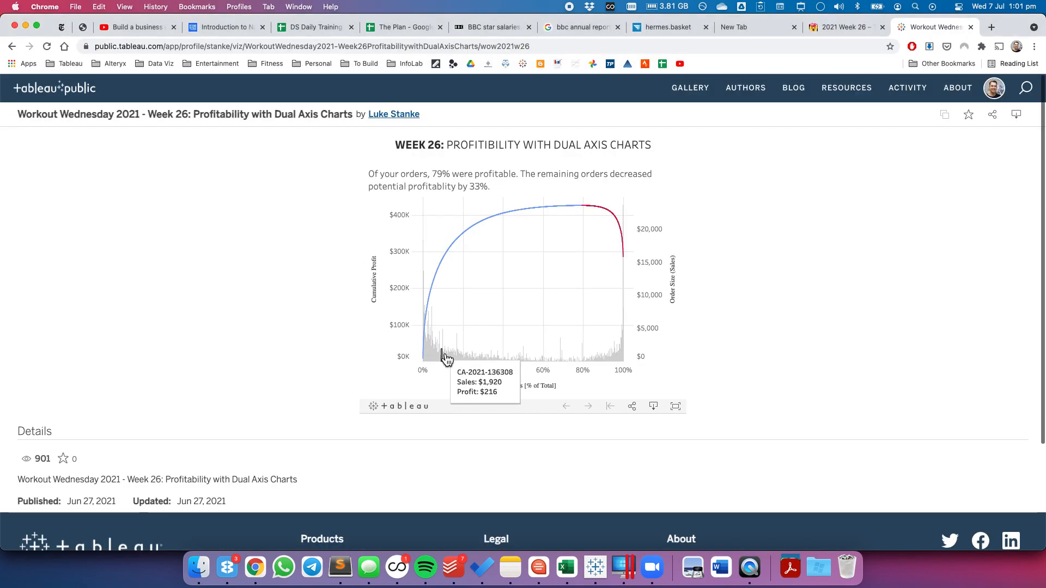
pyautogui.moveTo(441, 284)
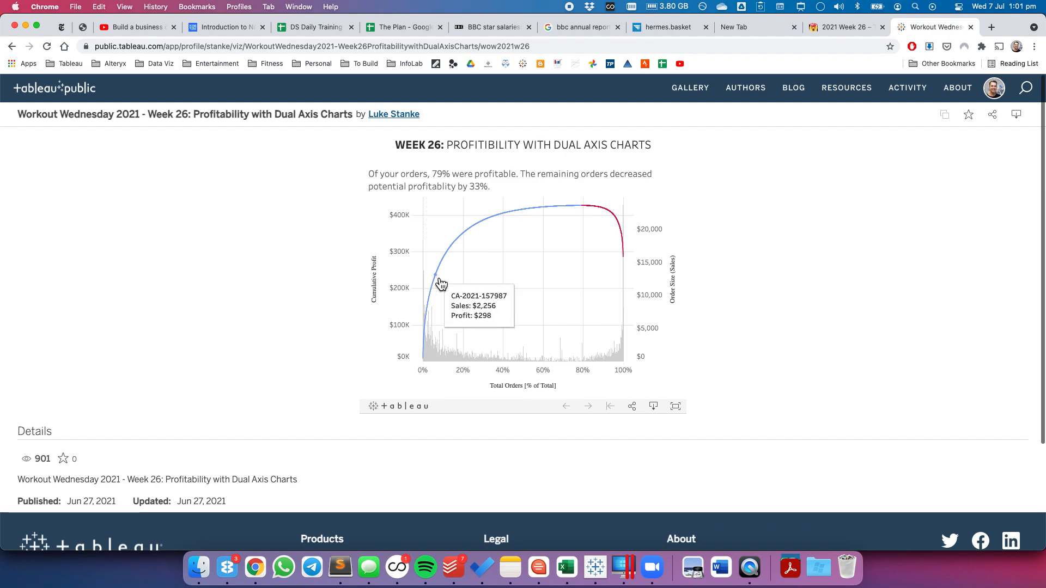
pyautogui.press('super+Tab')
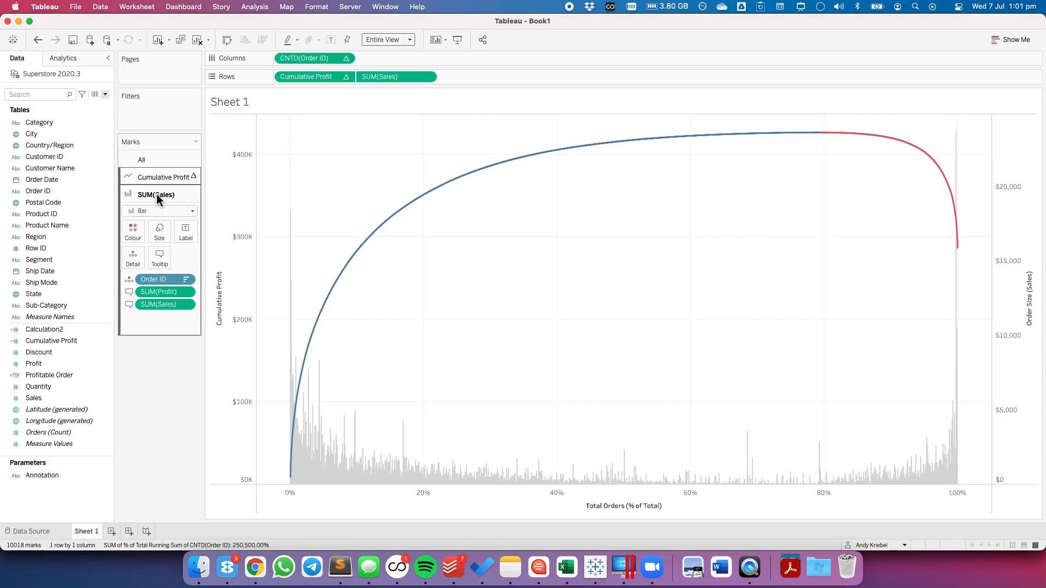
pyautogui.click(156, 176)
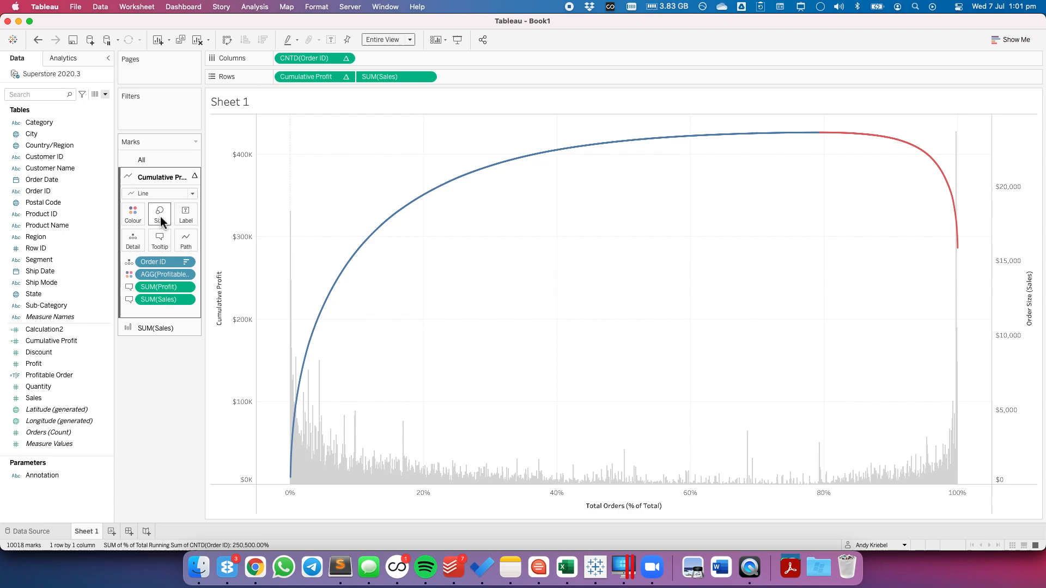
pyautogui.click(155, 240)
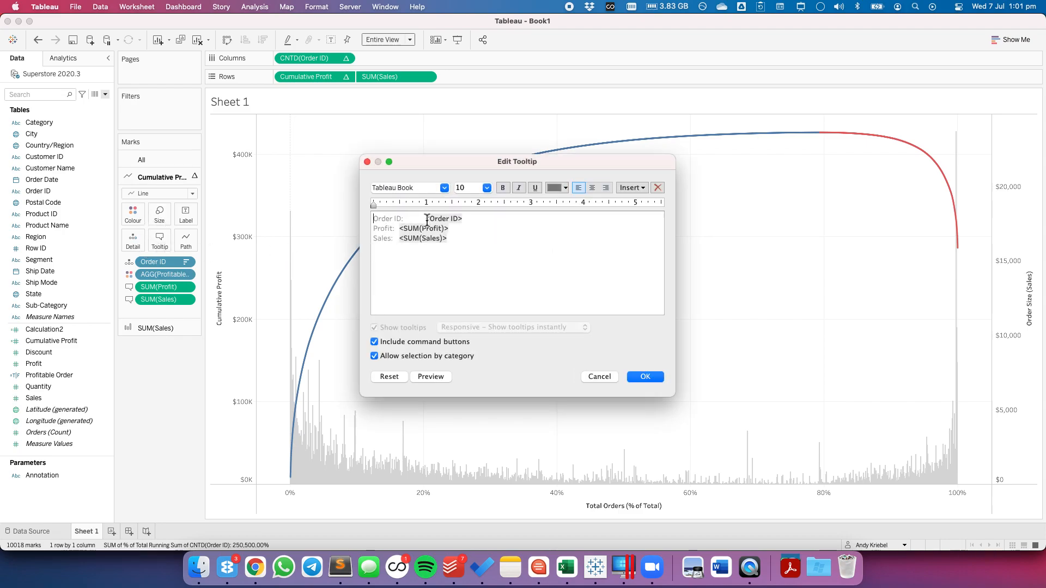
pyautogui.click(599, 381)
# Copy the Sales bars' tooltip text and replace the tooltip of all marks with it: Order ID, Sales and Profit.
pyautogui.click(169, 328)
pyautogui.click(160, 260)
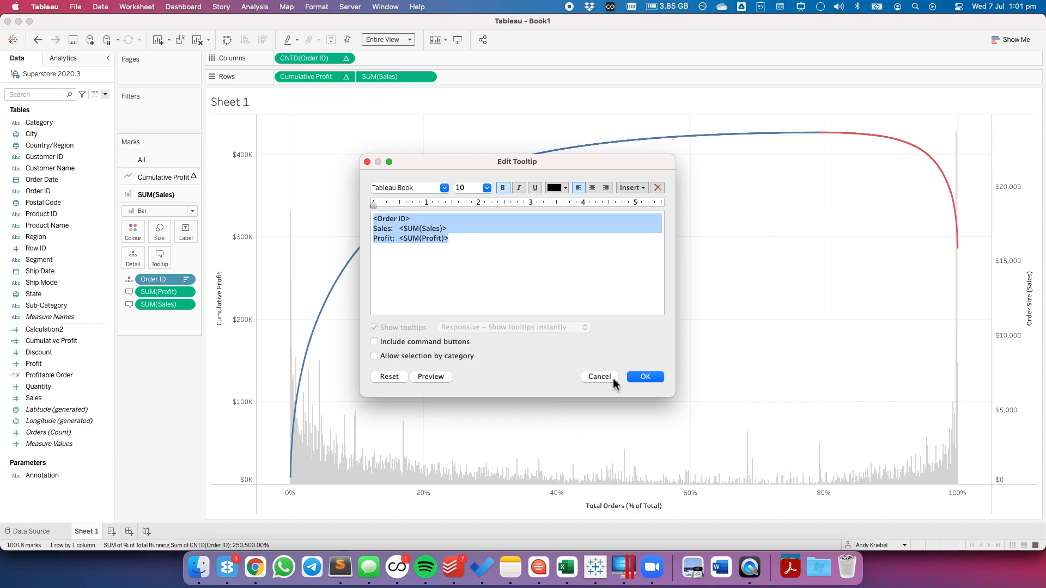
pyautogui.click(607, 378)
pyautogui.click(142, 160)
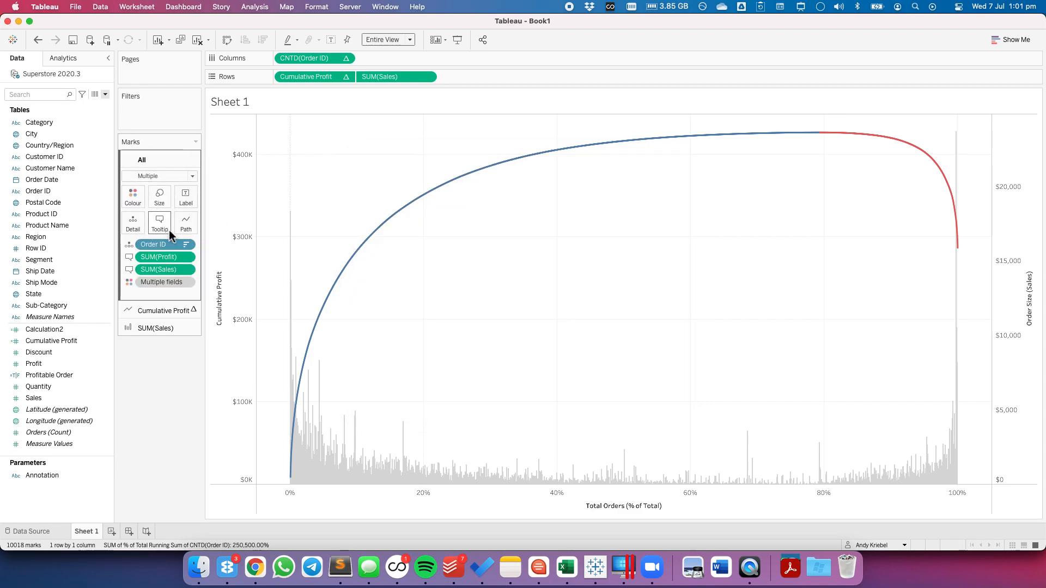
pyautogui.click(165, 228)
pyautogui.press('super+a')
pyautogui.write('<Order ID> Sales:\t<SUM(Sales)> Profit:\t<SUM(Profit)>')
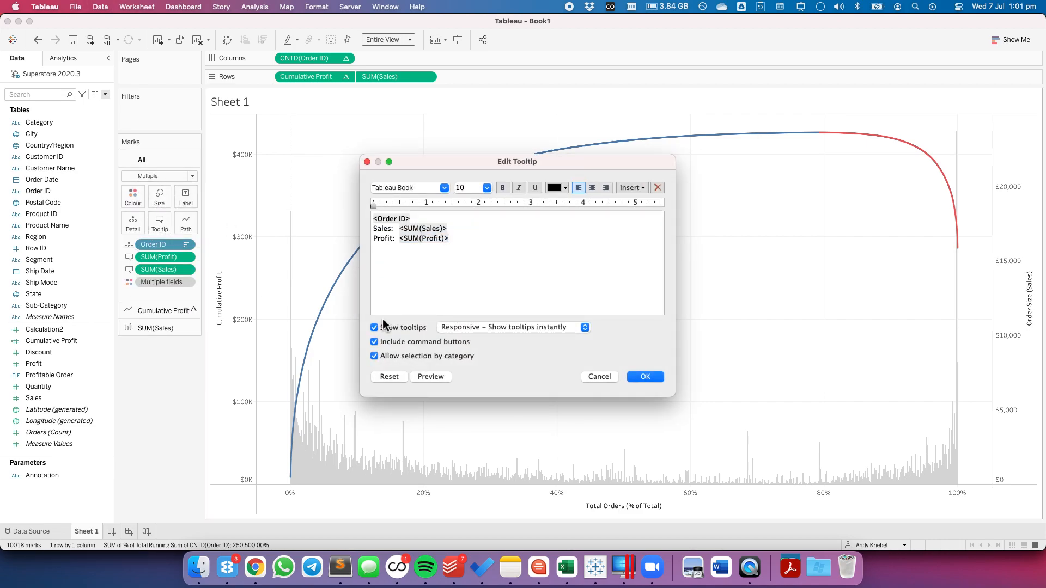
# Disable command buttons and selection by category in the tooltip of all marks, and apply the tooltip.
pyautogui.click(374, 341)
pyautogui.click(374, 356)
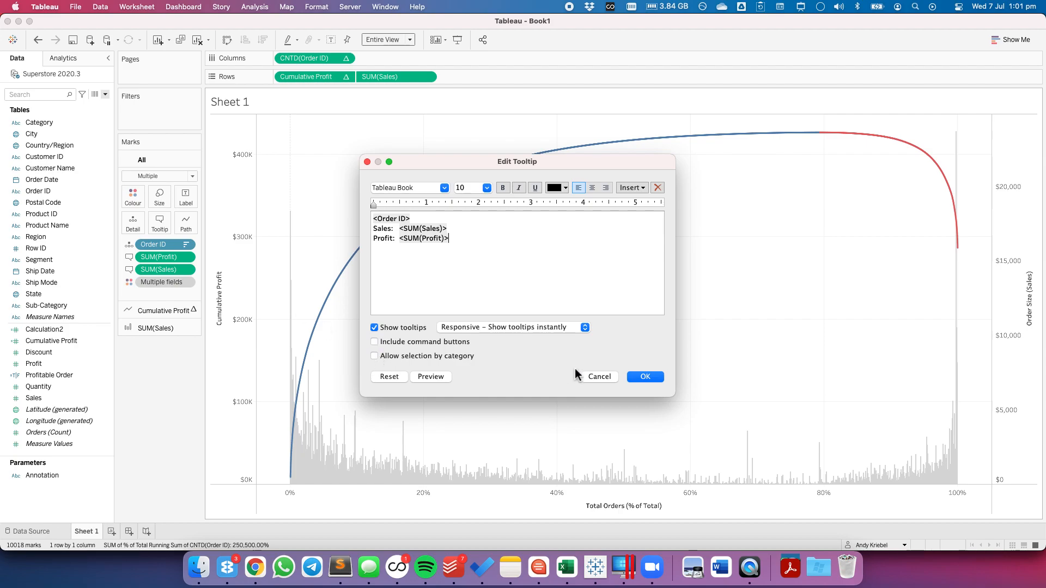
pyautogui.click(643, 376)
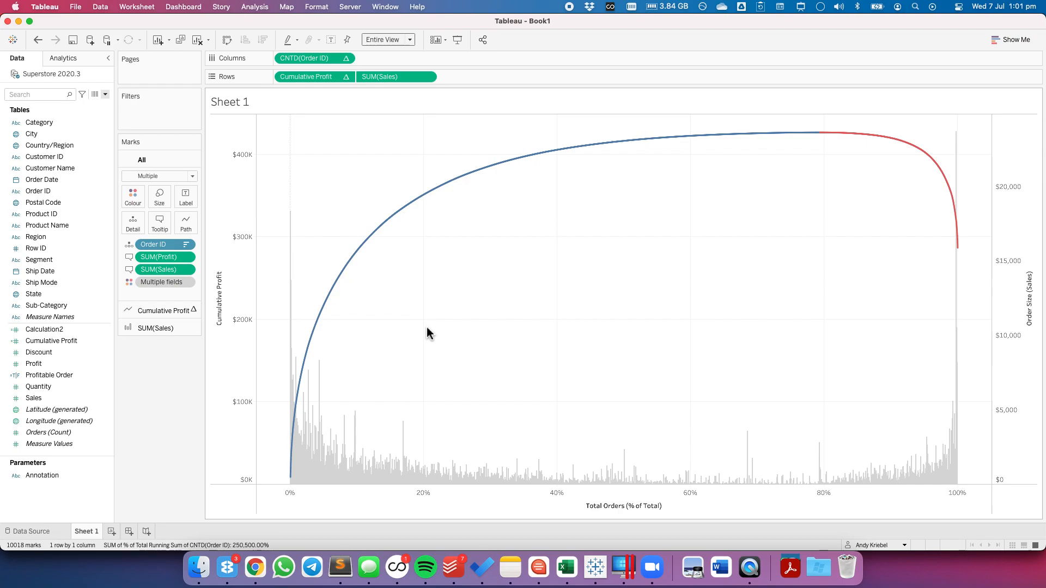
# Check the reference title in Chrome, and in Tableau replace the sheet title with centred text "WEEK 26: PROFITABILITY WITH DUAL AXIS CHART".
pyautogui.press('super+Tab')
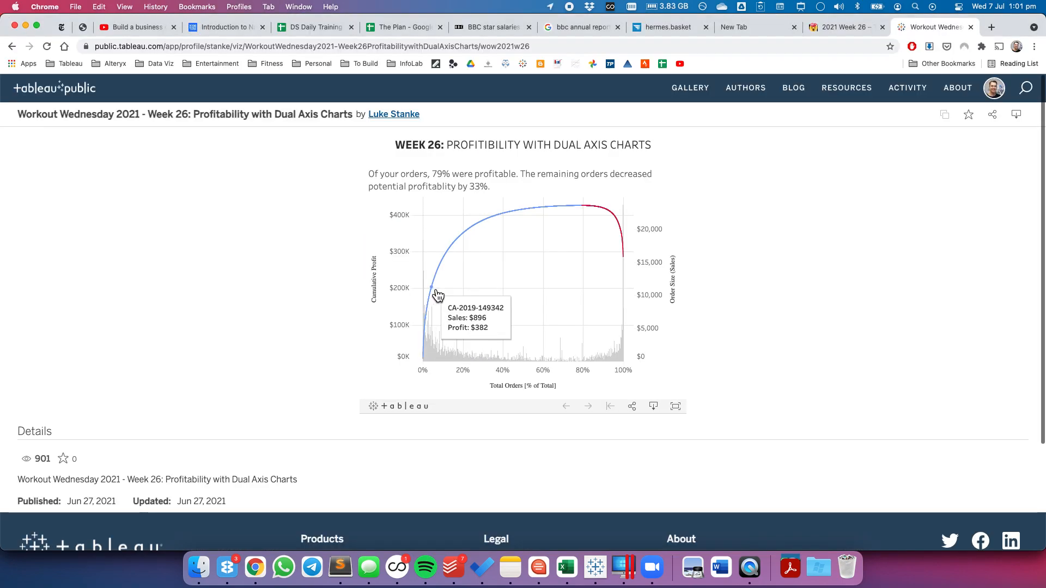
pyautogui.press('super+Tab')
pyautogui.doubleClick(289, 105)
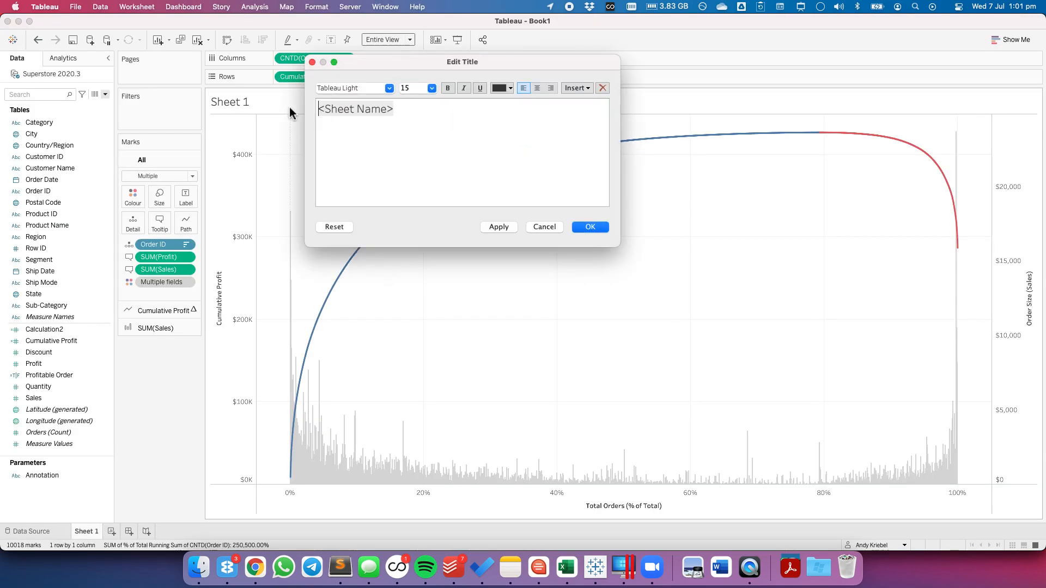
pyautogui.click(537, 89)
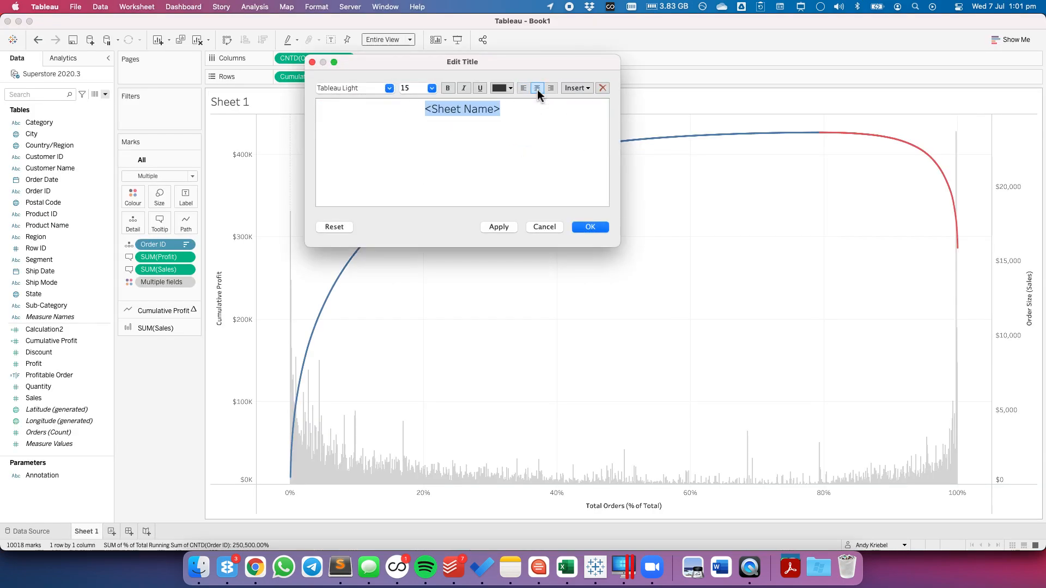
pyautogui.press('super+Tab')
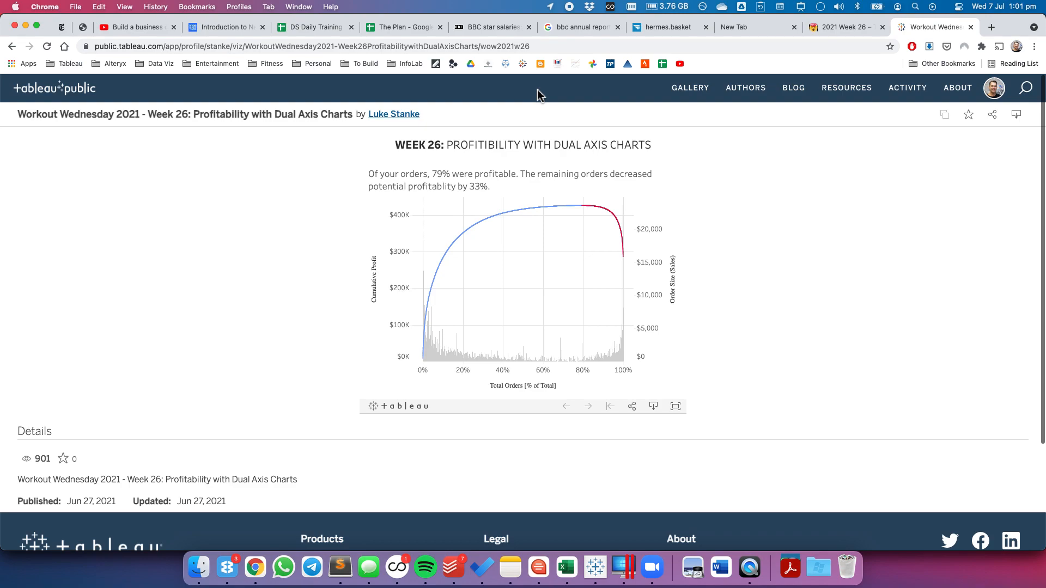
pyautogui.press('super+Tab')
pyautogui.write('WEEK 26: PROFITABILITY WITH DUAL AXIS CHAR')
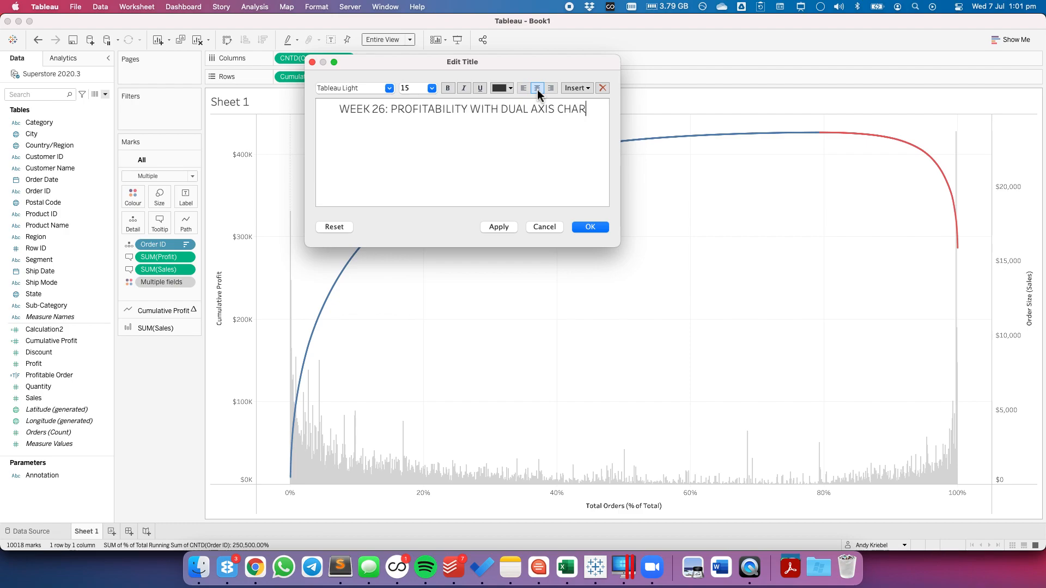
pyautogui.write('T')
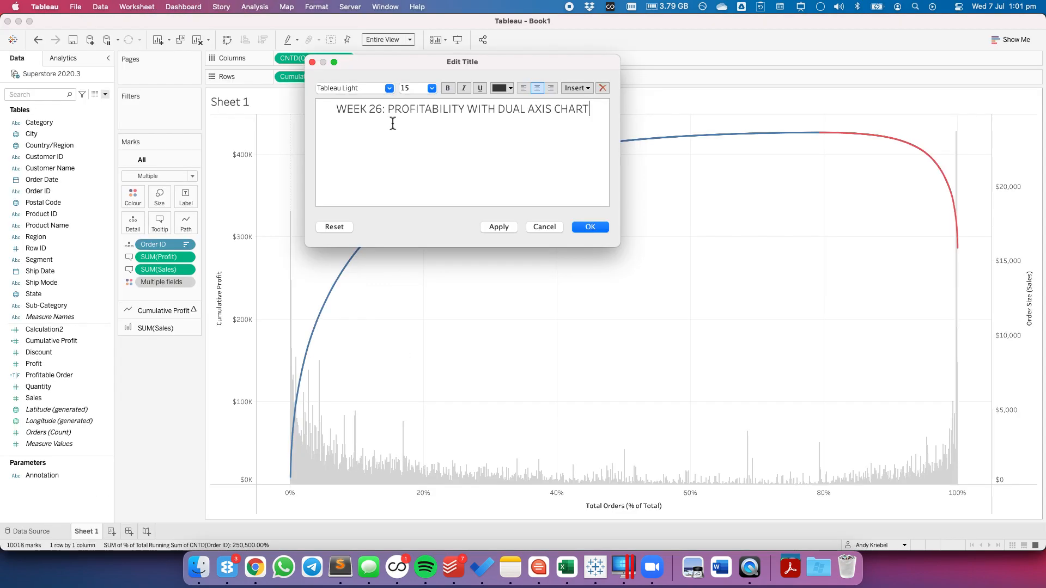
# Set "WEEK 26:" in the title to Tableau Semibold and change the title's last word to "CHARTS".
pyautogui.moveTo(390, 111); pyautogui.dragTo(339, 106)
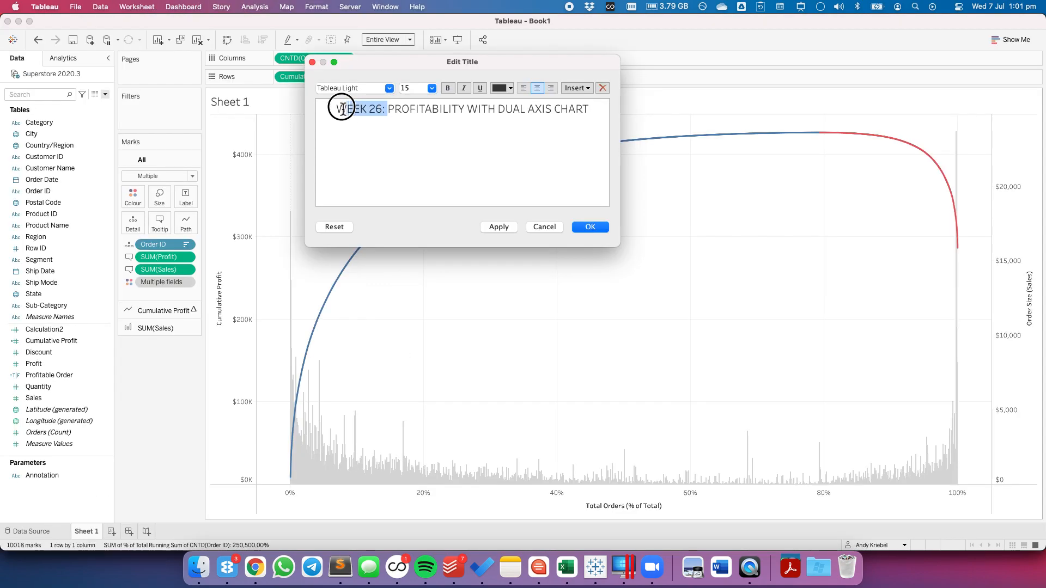
pyautogui.click(389, 88)
pyautogui.click(376, 128)
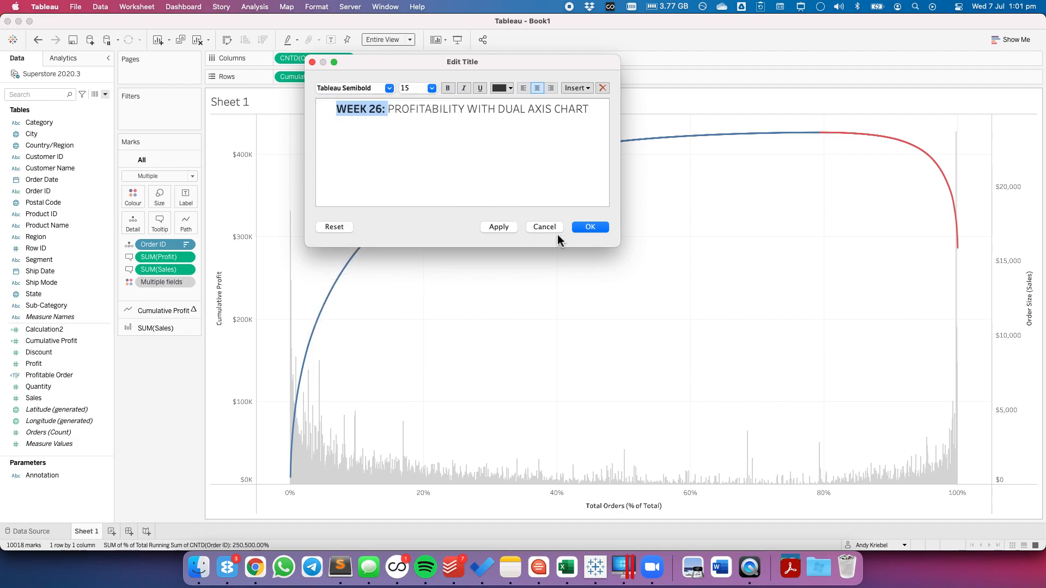
pyautogui.click(590, 226)
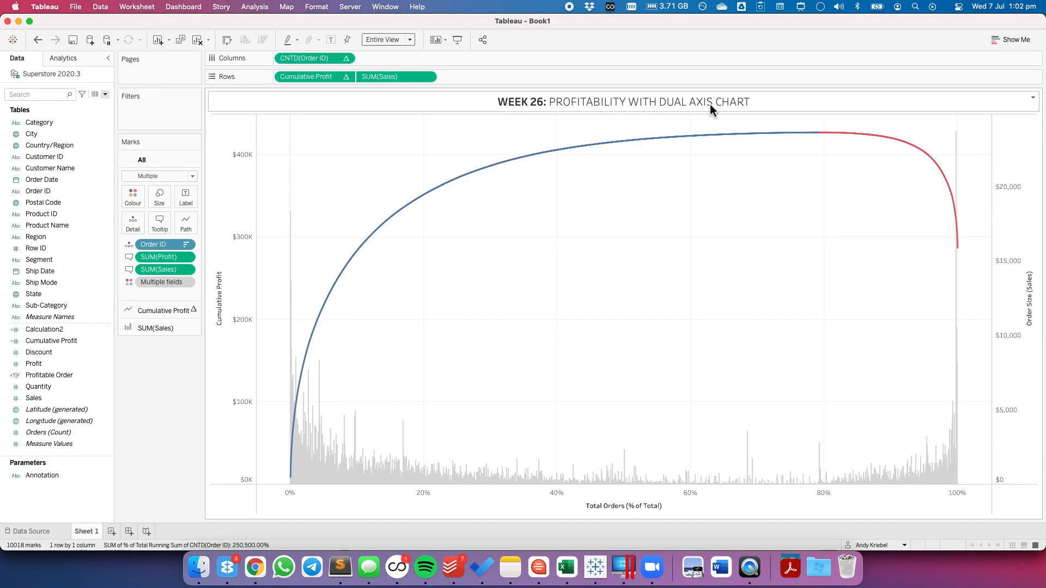
pyautogui.doubleClick(710, 106)
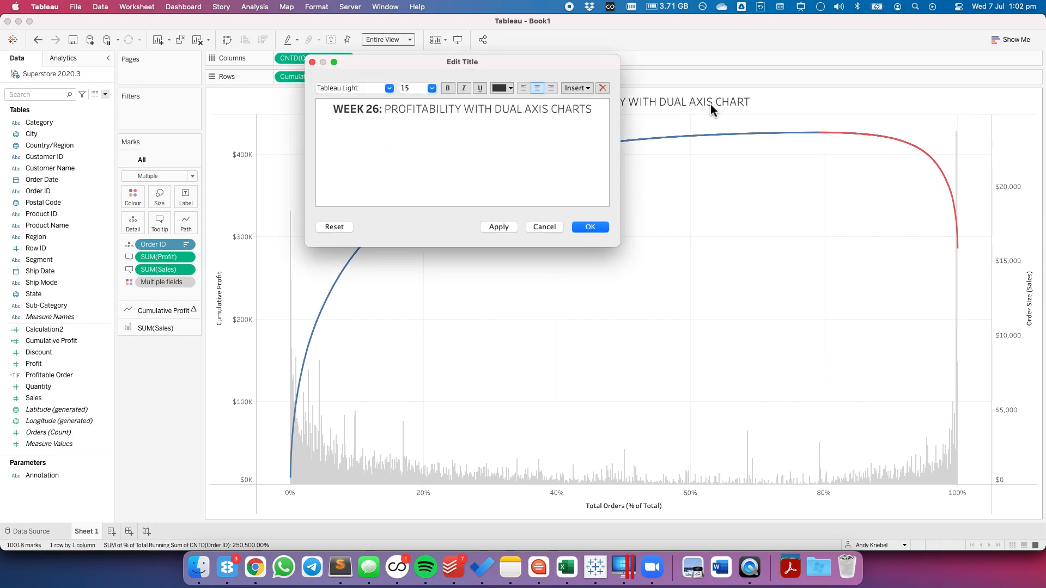
pyautogui.click(593, 227)
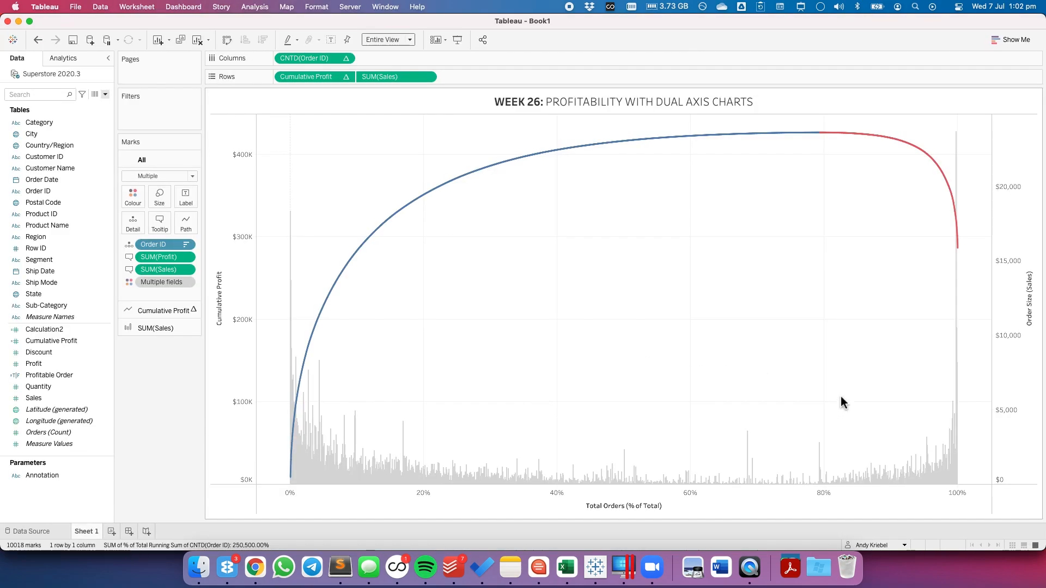
# Show the worksheet caption and format its text as centred, light grey, size 8.
pyautogui.click(136, 7)
pyautogui.click(144, 125)
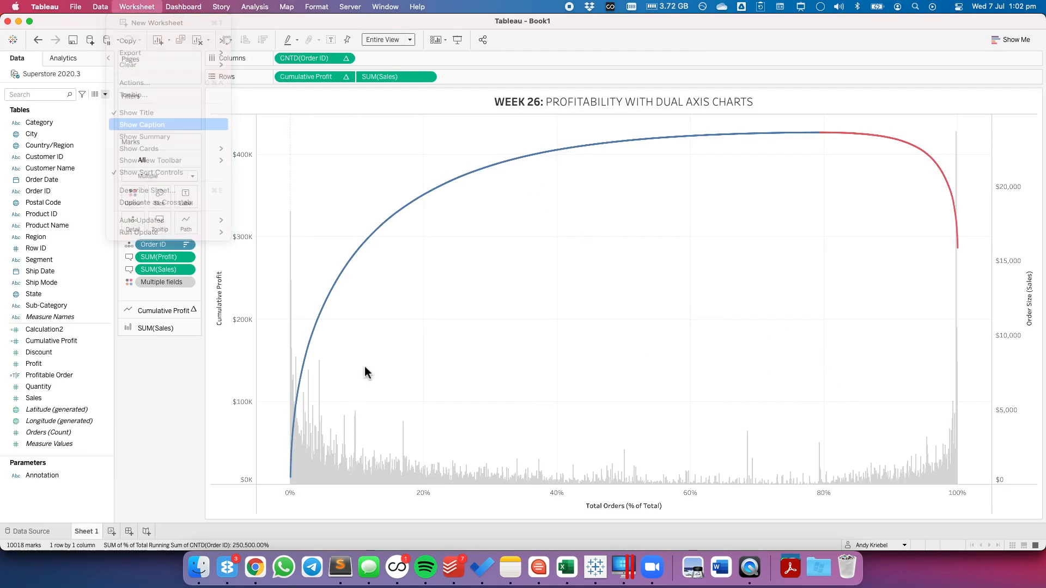
pyautogui.doubleClick(594, 500)
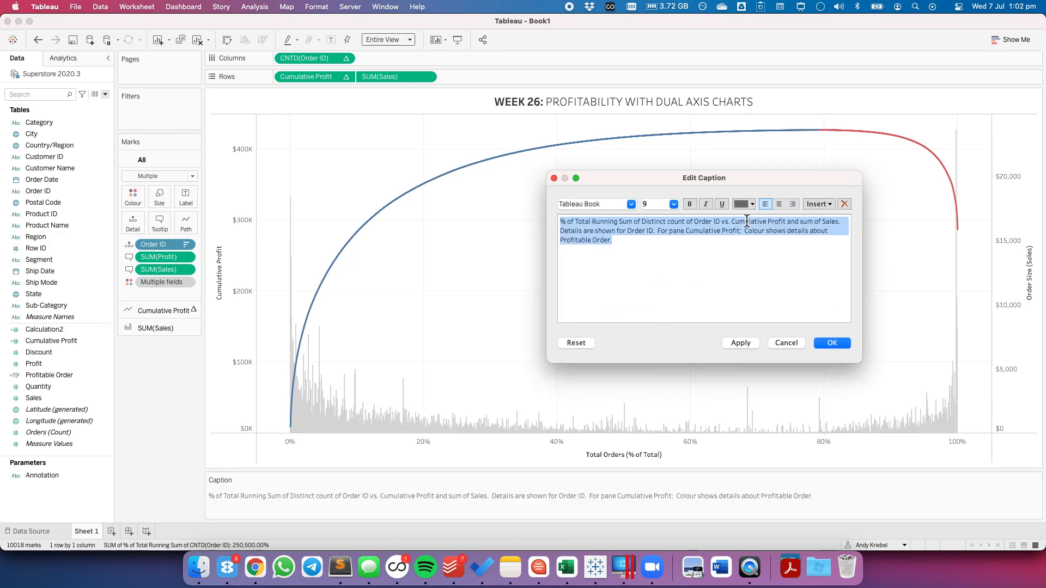
pyautogui.click(780, 203)
pyautogui.click(752, 204)
pyautogui.click(750, 257)
pyautogui.click(674, 205)
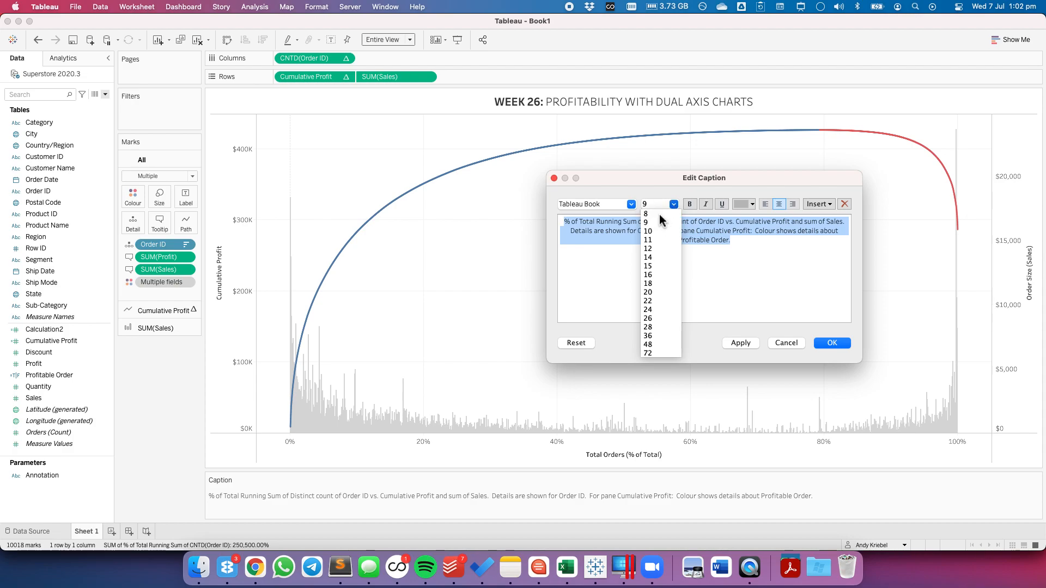
pyautogui.click(659, 214)
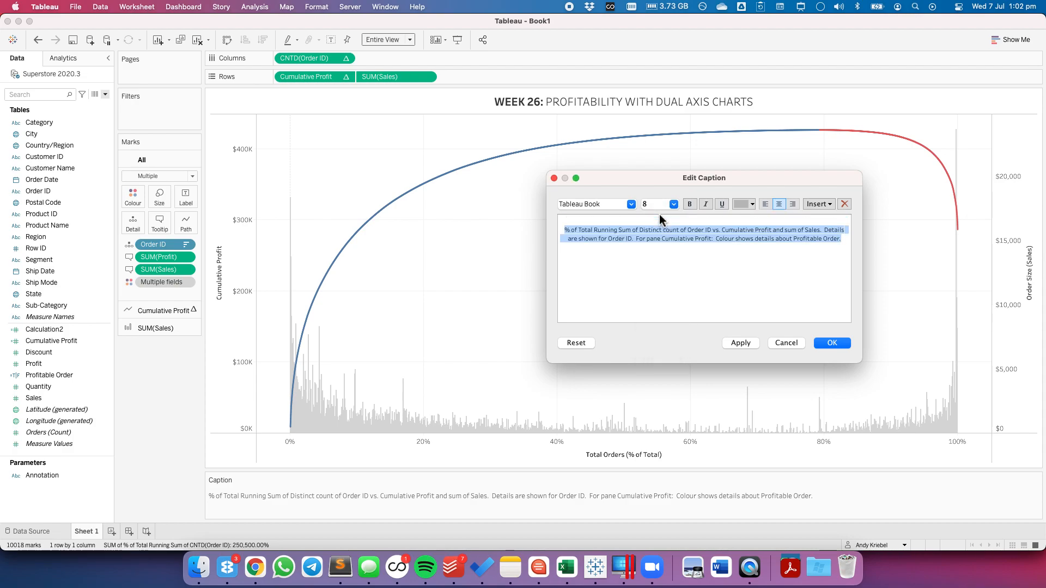
# Replace the caption text with "#WOW2021 WEEK 26", "CHALLENGE BY:" and "SOLUTION BY:" followed by each author's name, separated by bullets.
pyautogui.press('BackSpace')
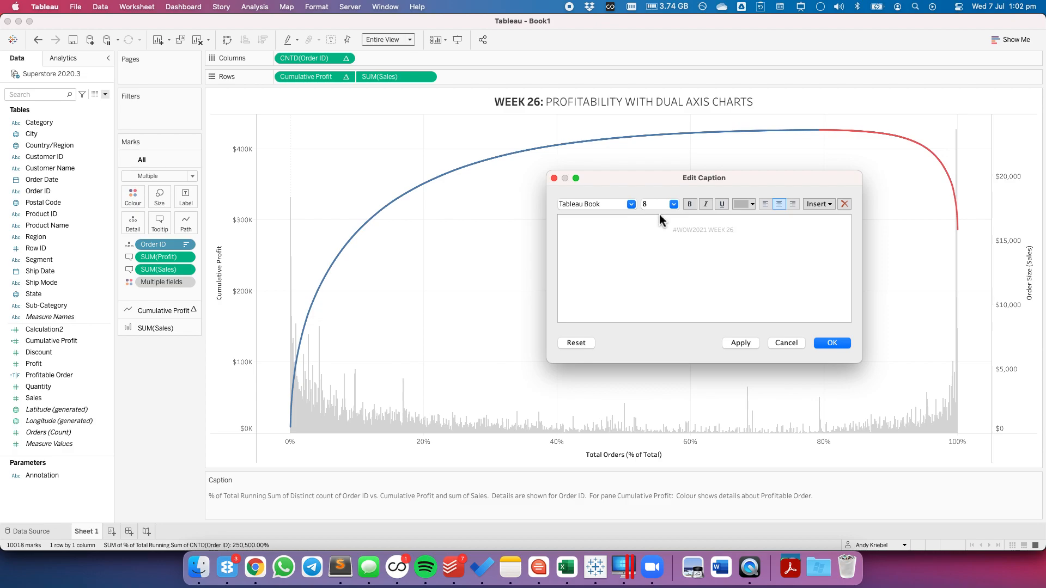
pyautogui.write('CHALLENGE BY: LUKE STANKE • SOLUTION BY: ANDY KRIEBEL')
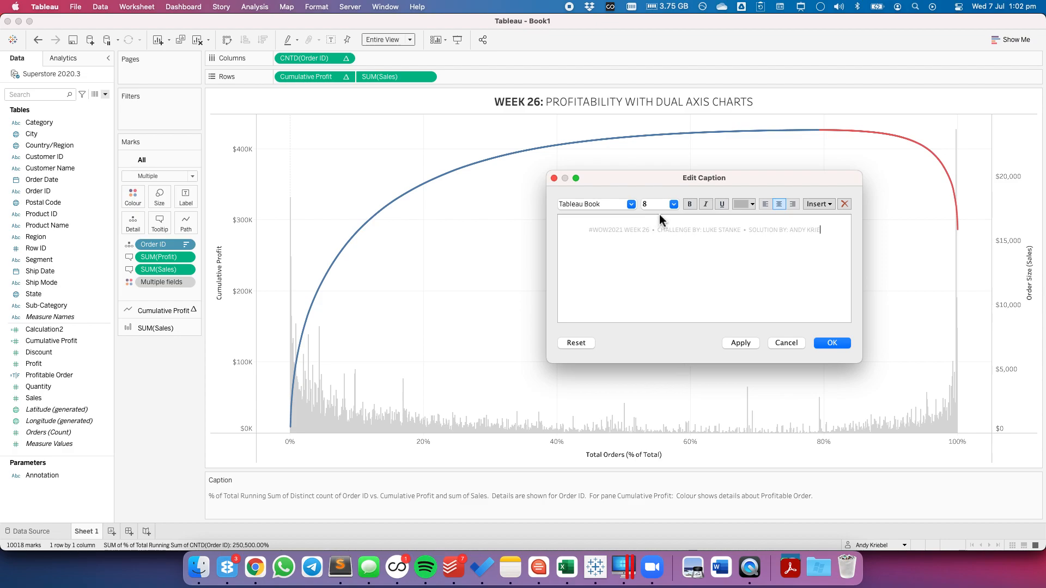
pyautogui.click(832, 343)
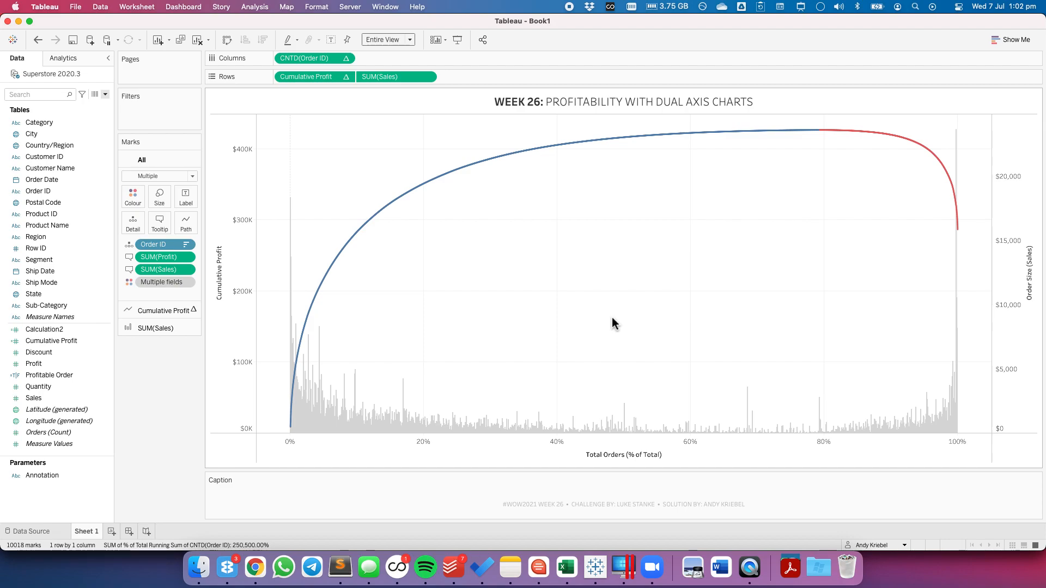
# Try a fixed width of 1 axis unit for the Sales bars, and return their sizing to Manual.
pyautogui.click(150, 327)
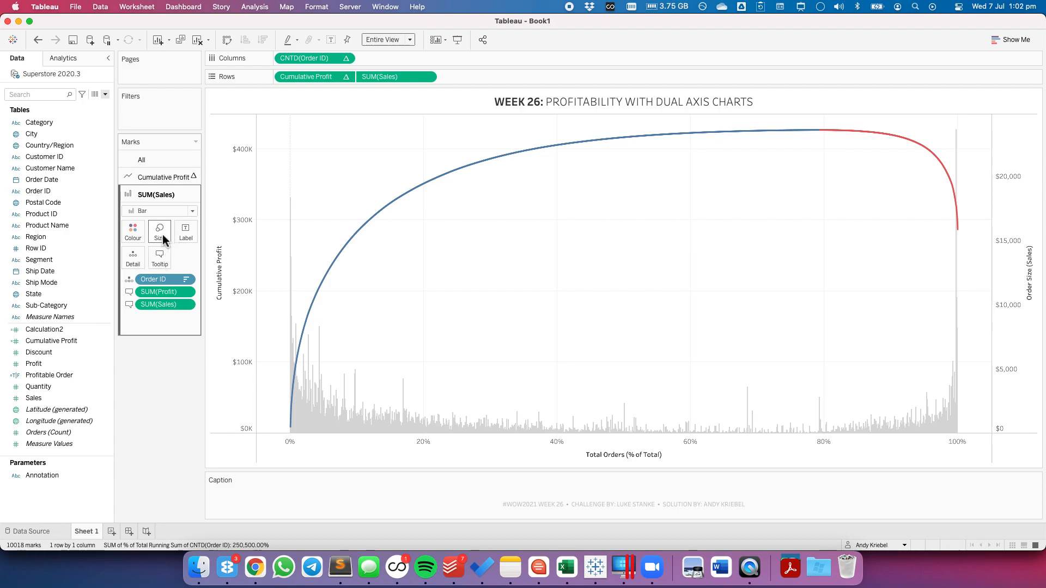
pyautogui.click(162, 235)
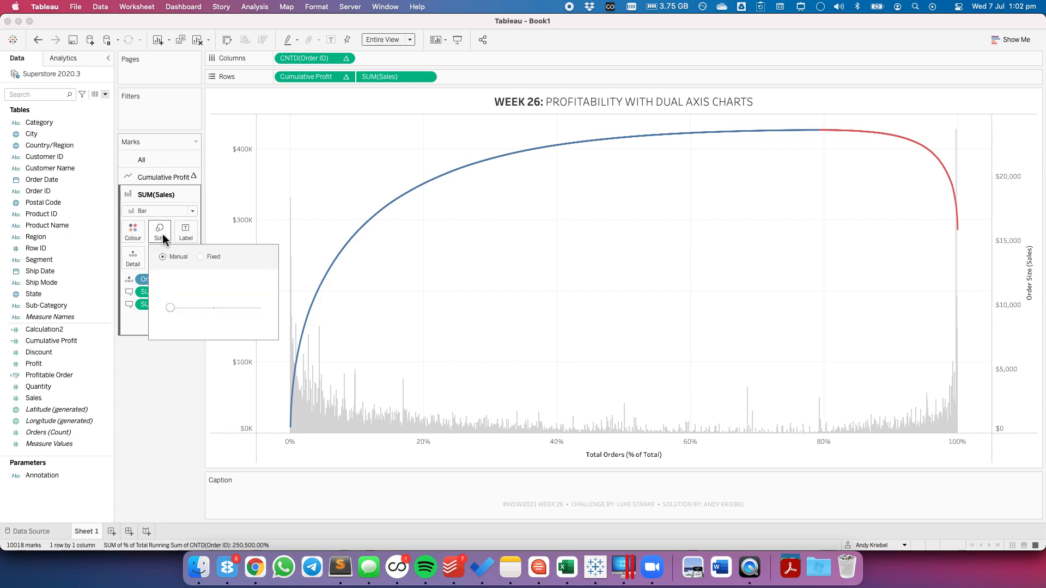
pyautogui.click(201, 257)
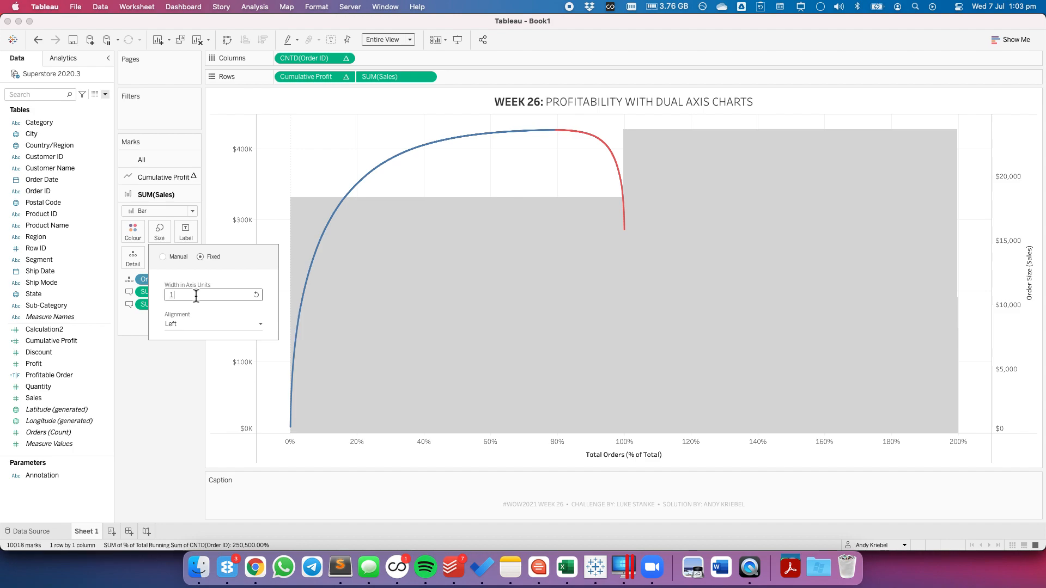
pyautogui.click(187, 325)
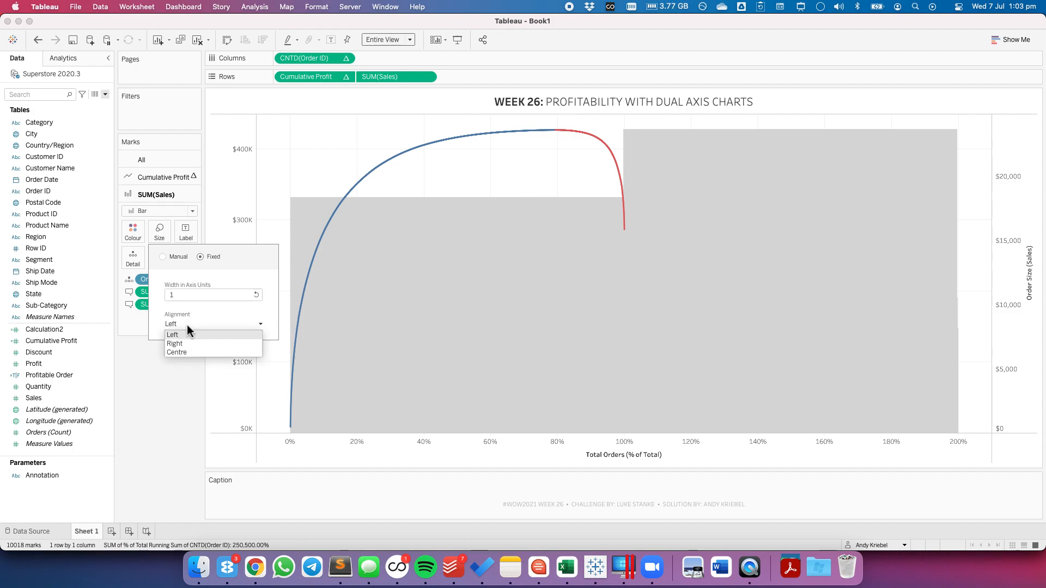
pyautogui.click(183, 352)
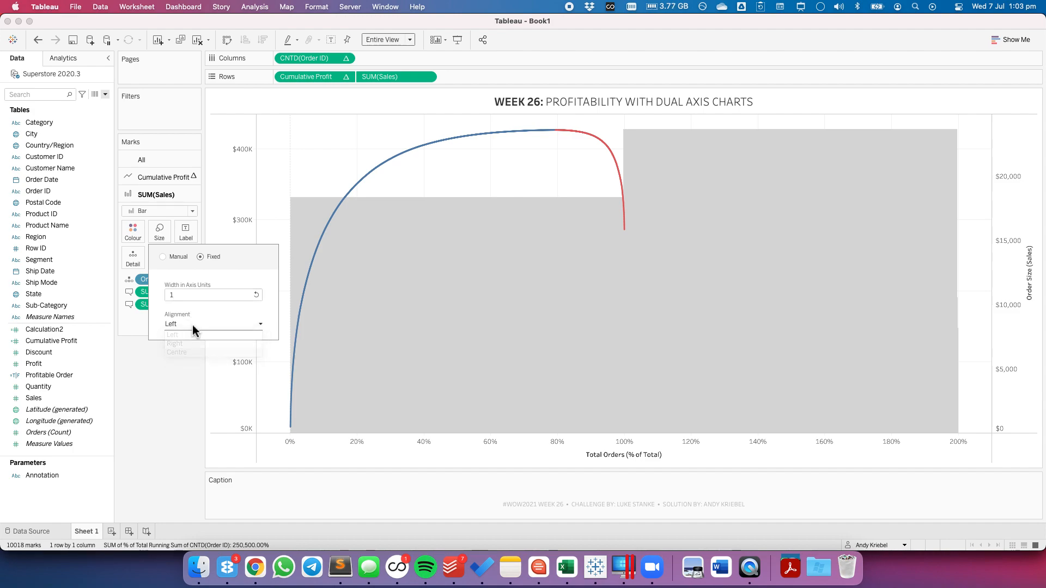
pyautogui.click(175, 256)
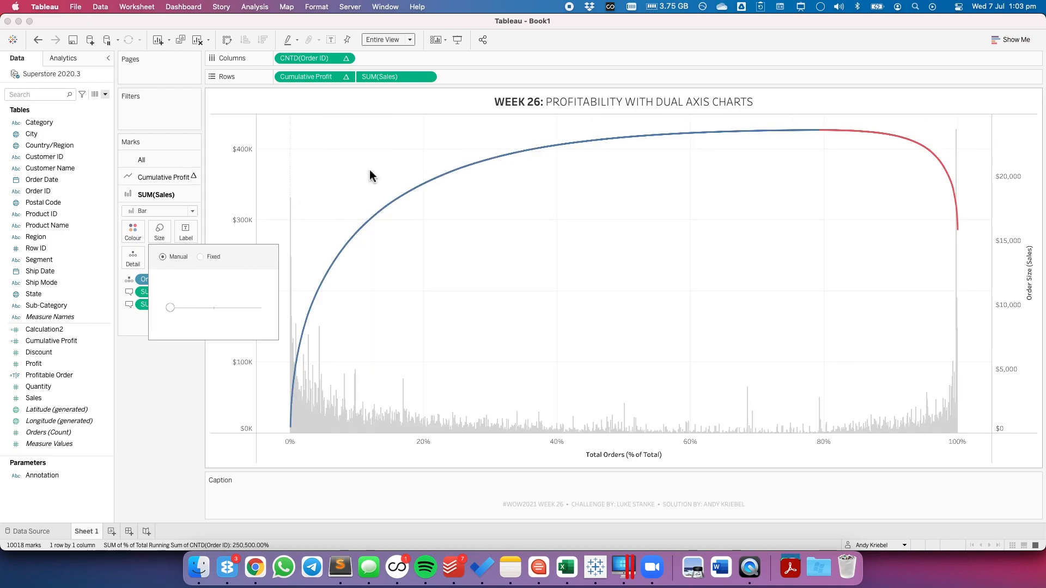
pyautogui.click(380, 190)
# Check the borders in the reference chart in Chrome, and in Tableau set the sheet's row and column divider borders to None.
pyautogui.press('super+Tab')
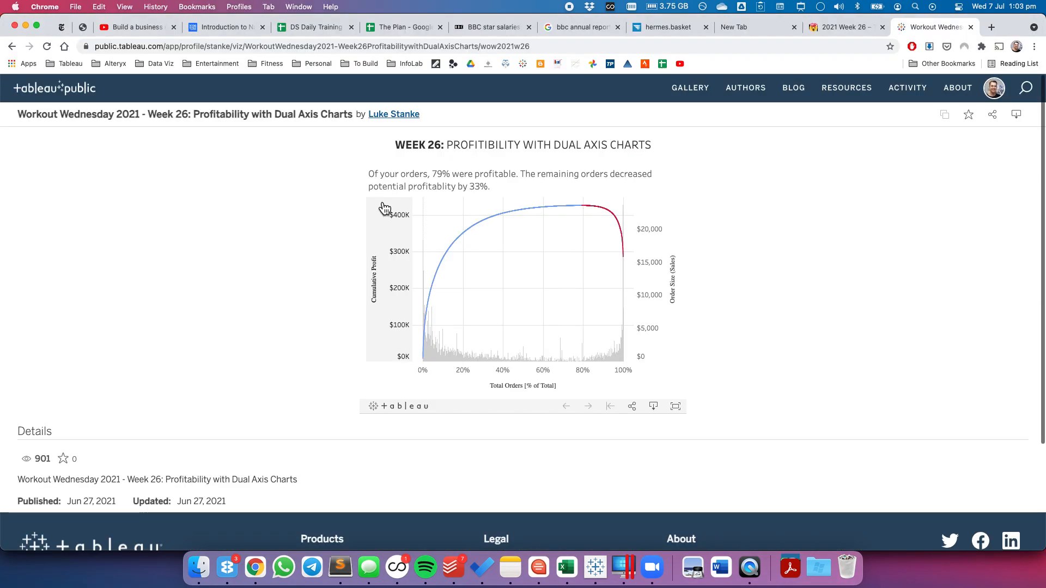
pyautogui.press('super+Tab')
pyautogui.rightClick(509, 286)
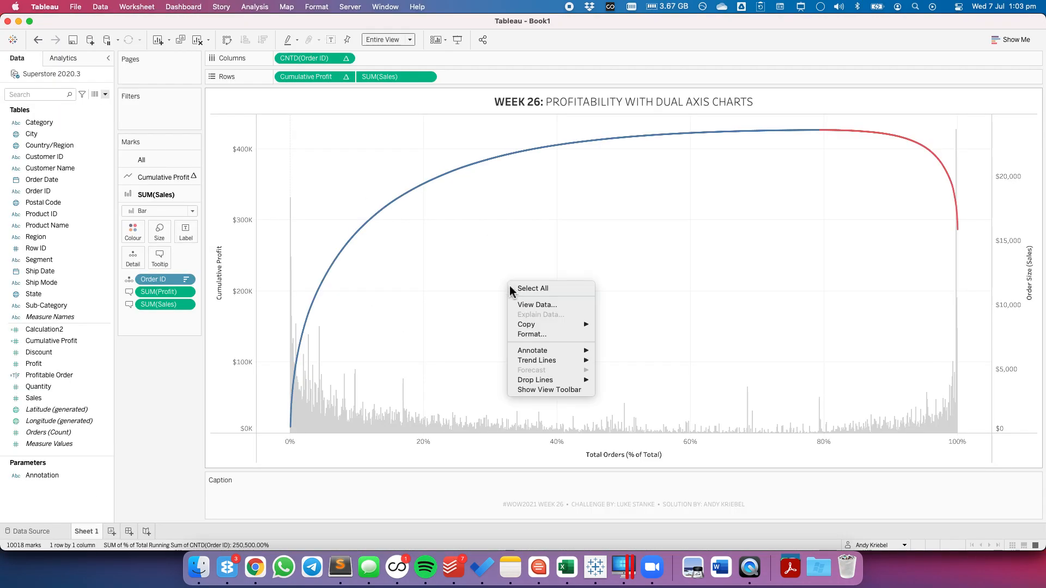
pyautogui.click(524, 333)
pyautogui.click(54, 77)
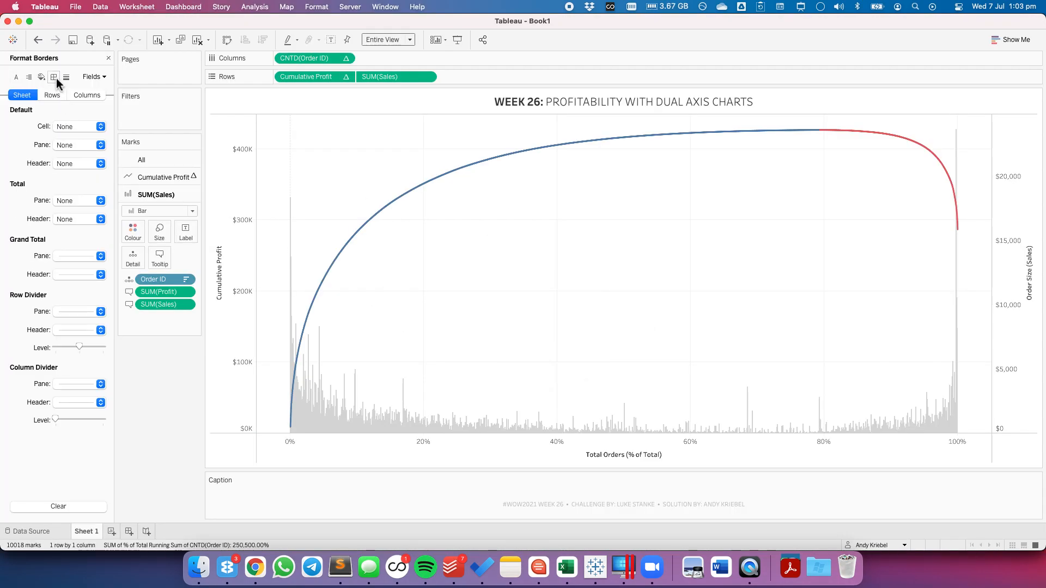
pyautogui.press('super+Tab')
pyautogui.press('super+Tab')
pyautogui.click(65, 312)
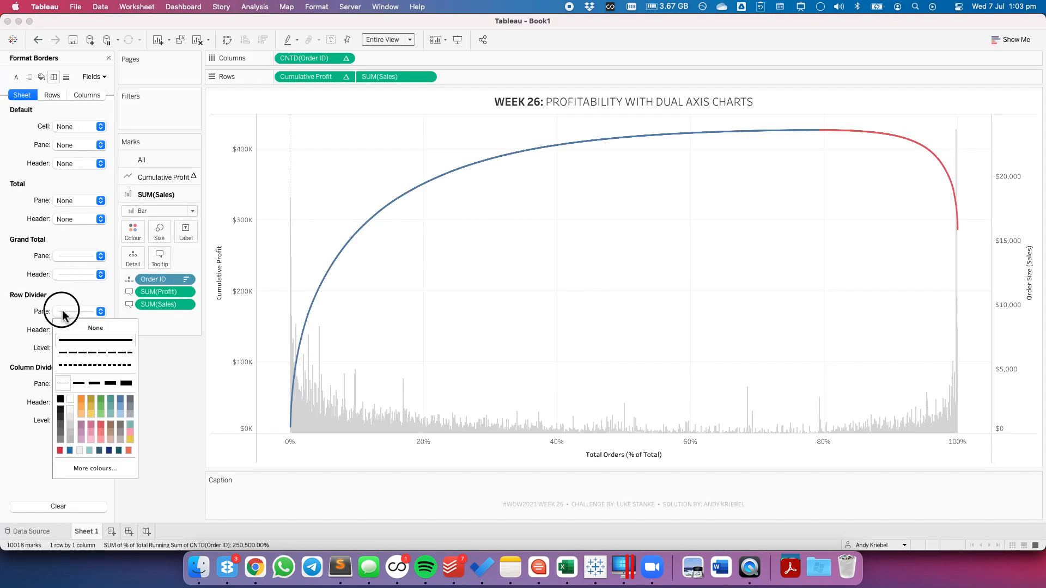
pyautogui.click(33, 346)
pyautogui.click(77, 384)
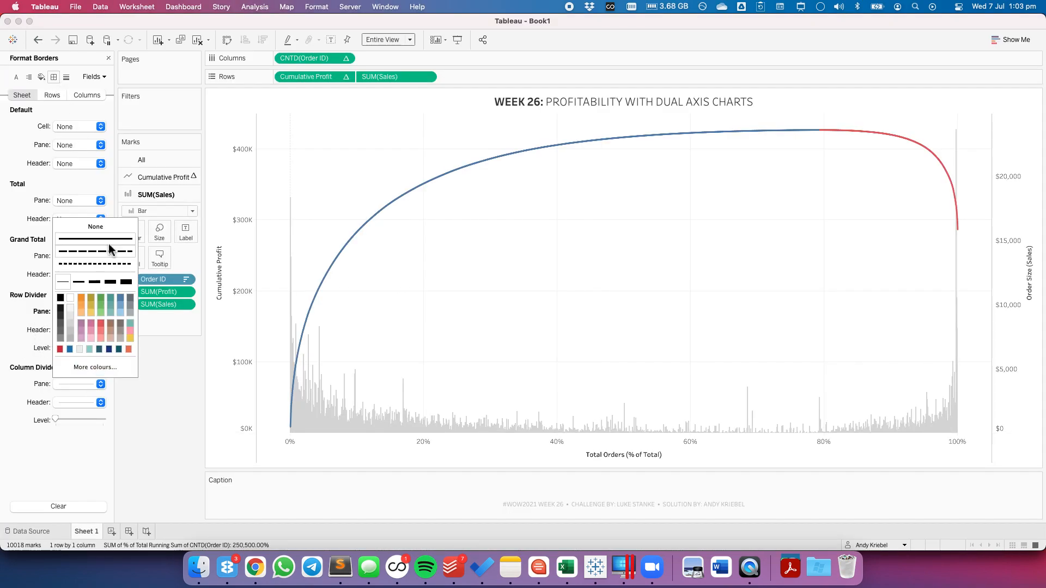
pyautogui.click(561, 297)
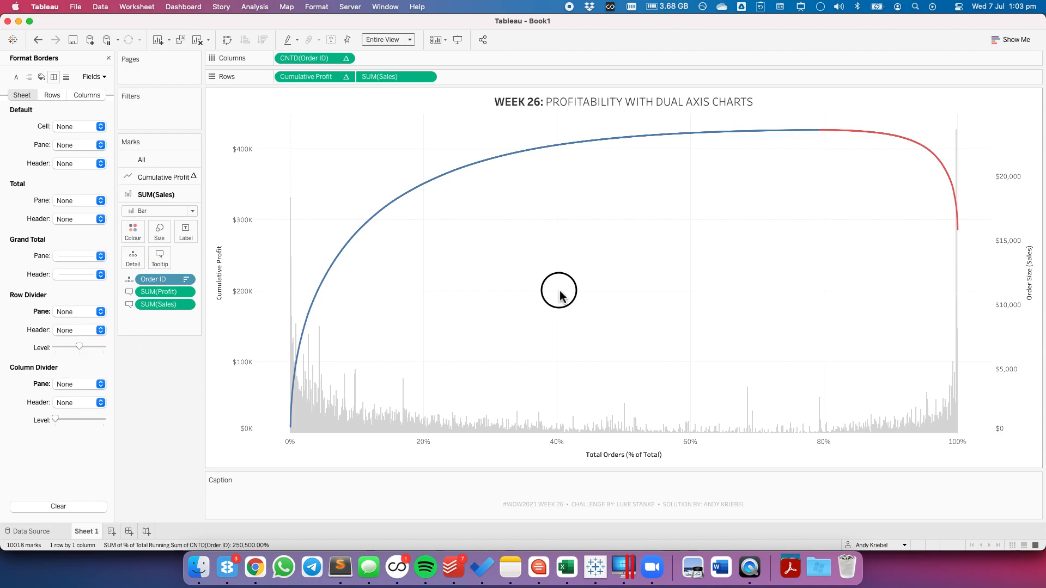
# Compare the sheet with the reference chart in Chrome, examining its descriptive text and the tooltip where the line turns red.
pyautogui.press('super+Tab')
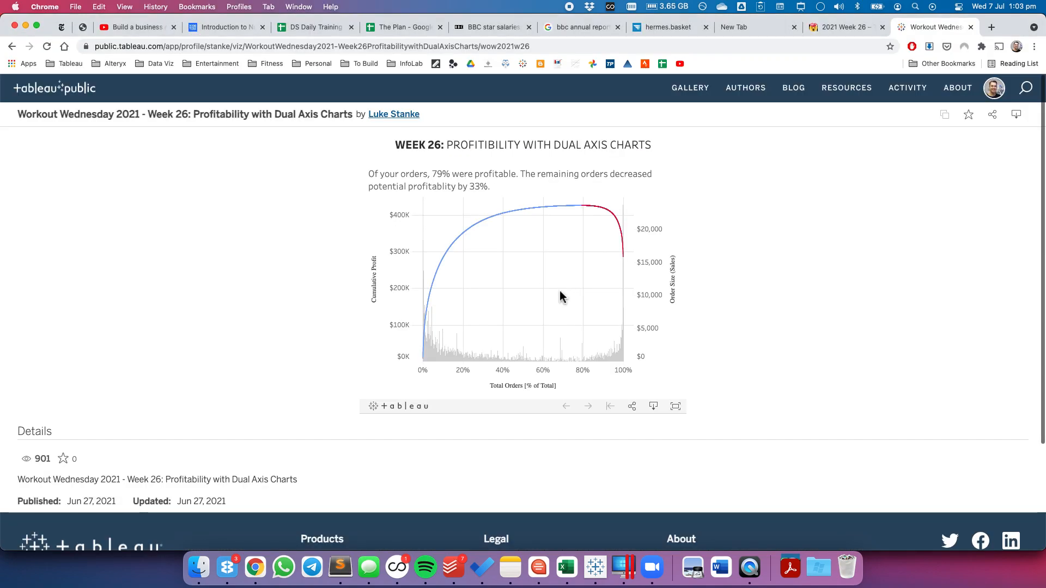
pyautogui.press('super+Tab')
pyautogui.press('super+Tab')
pyautogui.press('super+Tab')
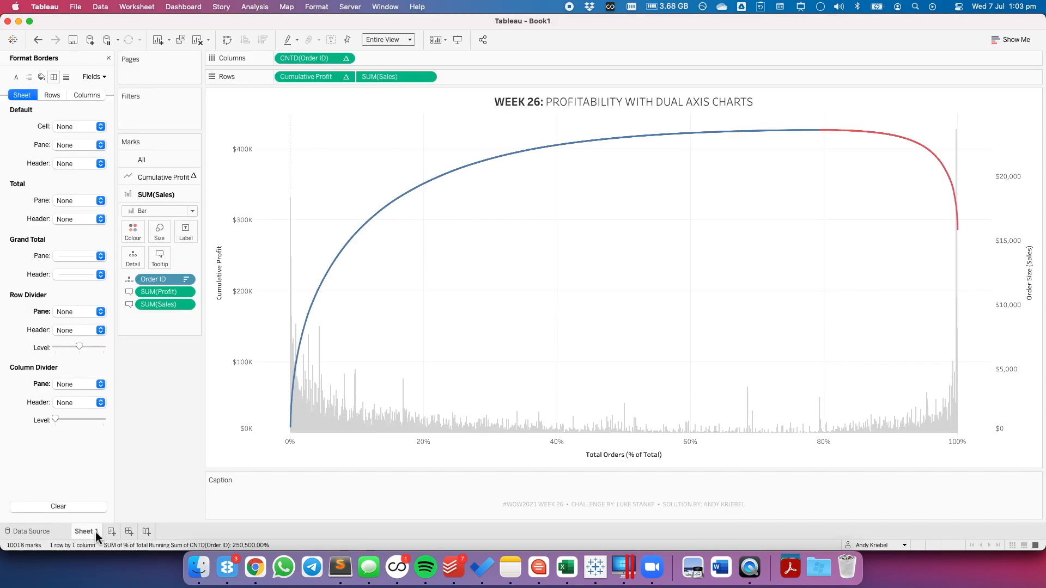
pyautogui.click(108, 57)
pyautogui.click(374, 109)
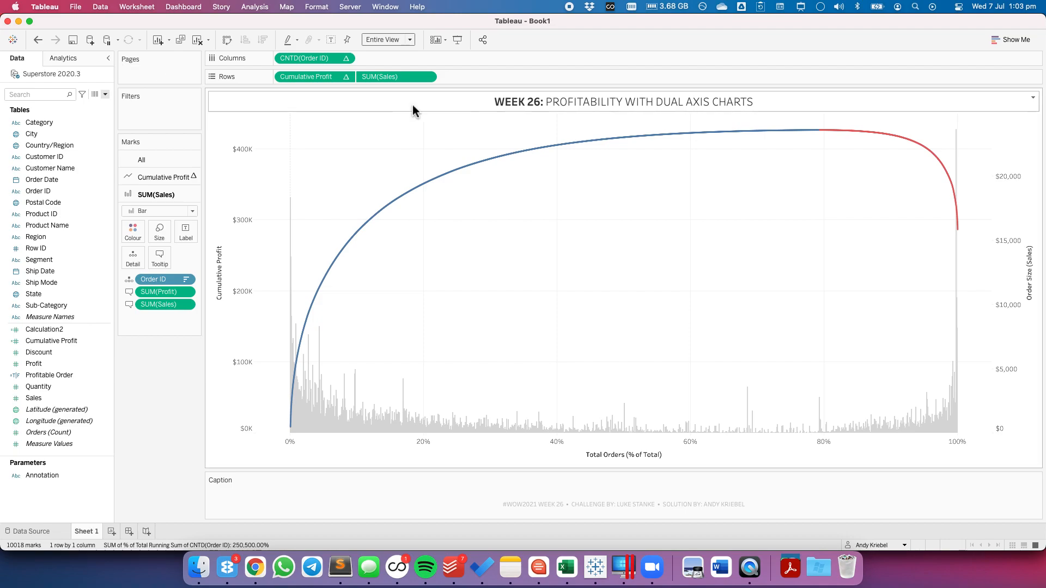
pyautogui.press('super+Tab')
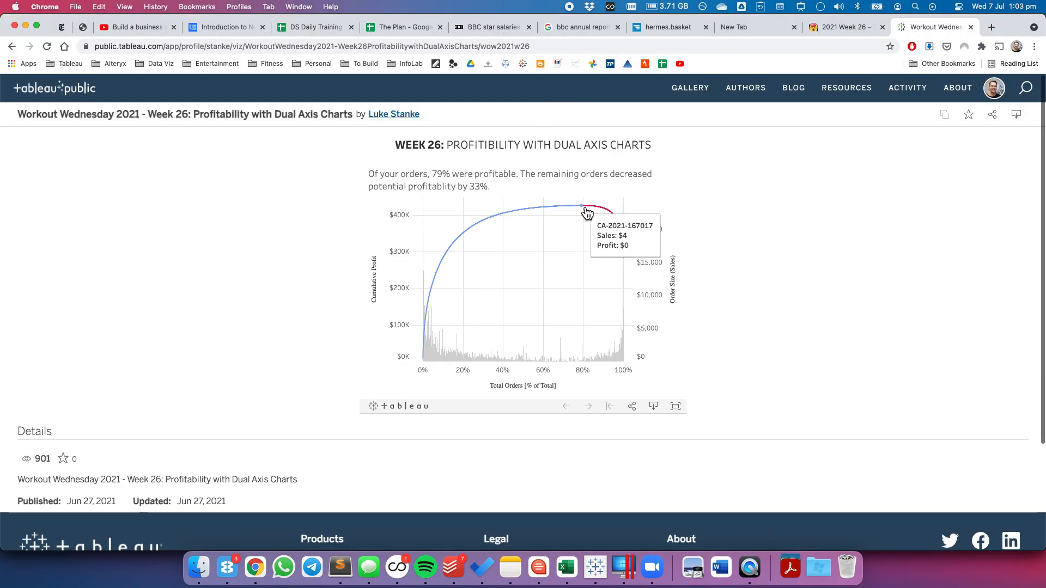
pyautogui.press('super+Tab')
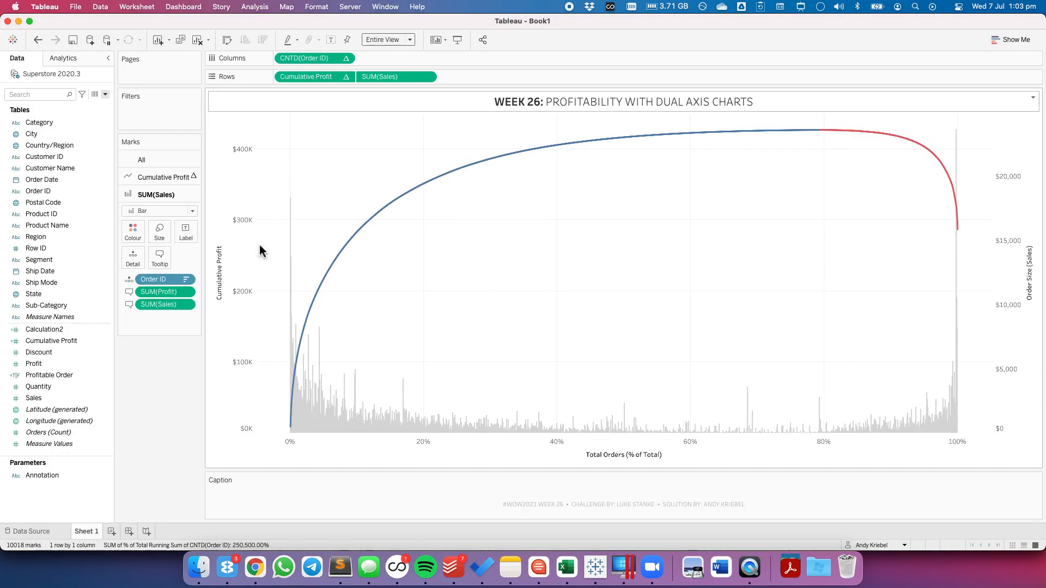
# Delete the Calculation2 field from the data source.
pyautogui.click(53, 421)
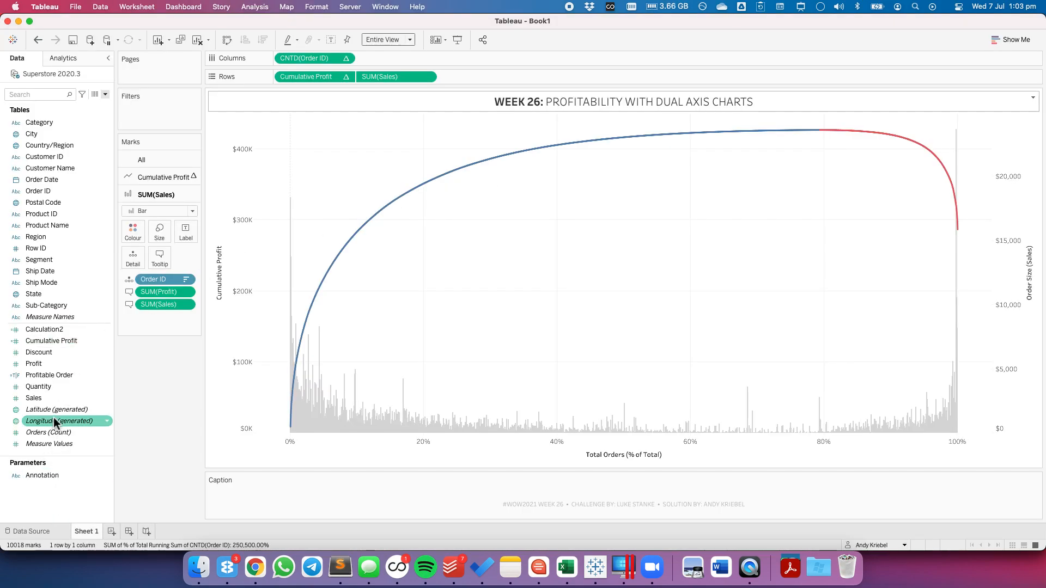
pyautogui.rightClick(57, 329)
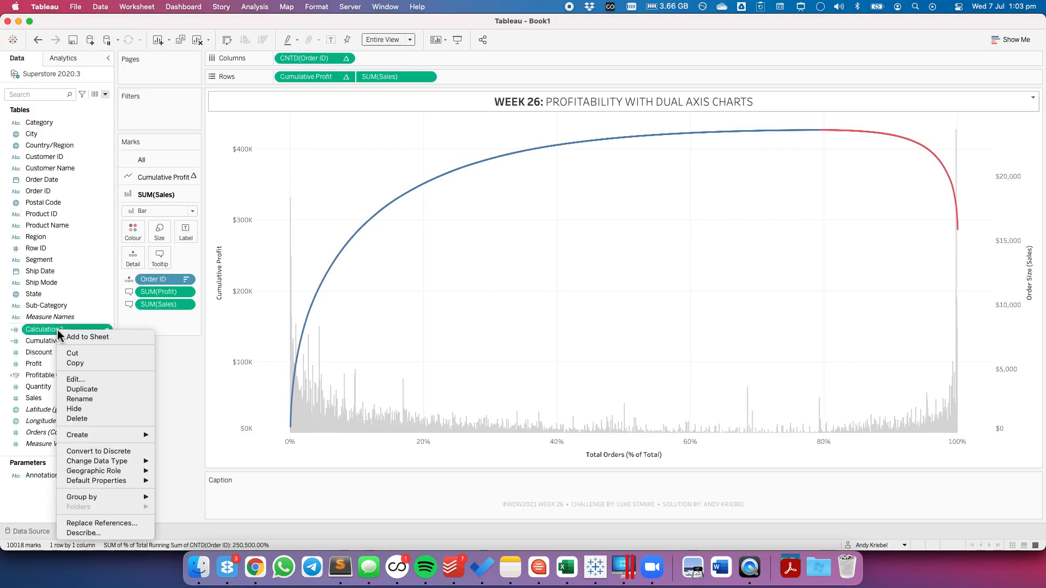
pyautogui.click(82, 420)
# Create a calculated field named "% OF PROFITABLE ORDERS".
pyautogui.click(105, 95)
pyautogui.click(92, 106)
pyautogui.write('% OF PROFITABLE ORDERS')
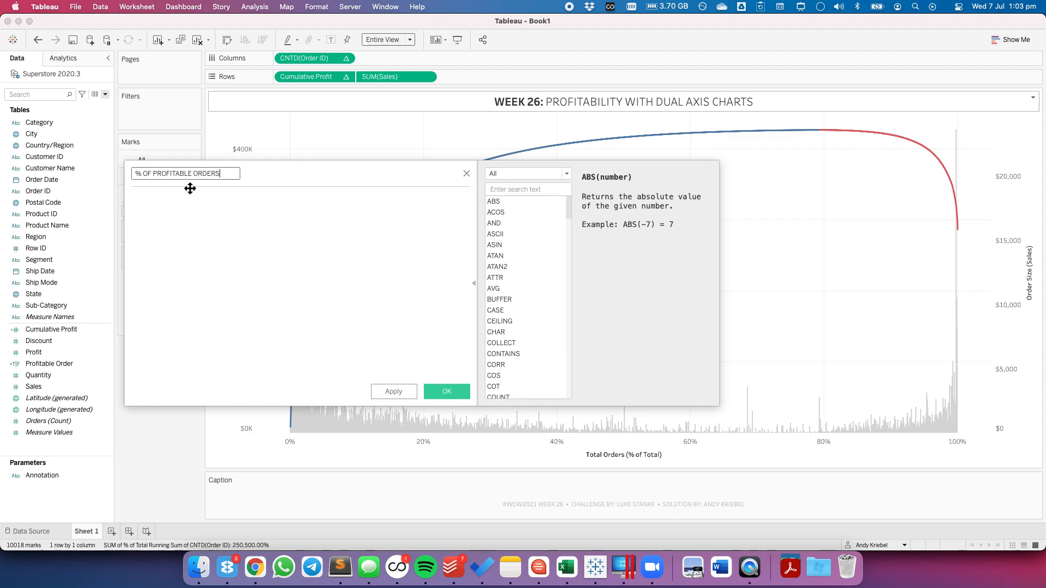
# Enter the total order count SUM({ COUNTD([Order ID]) }) in the calculation.
pyautogui.press('Tab')
pyautogui.write('count')
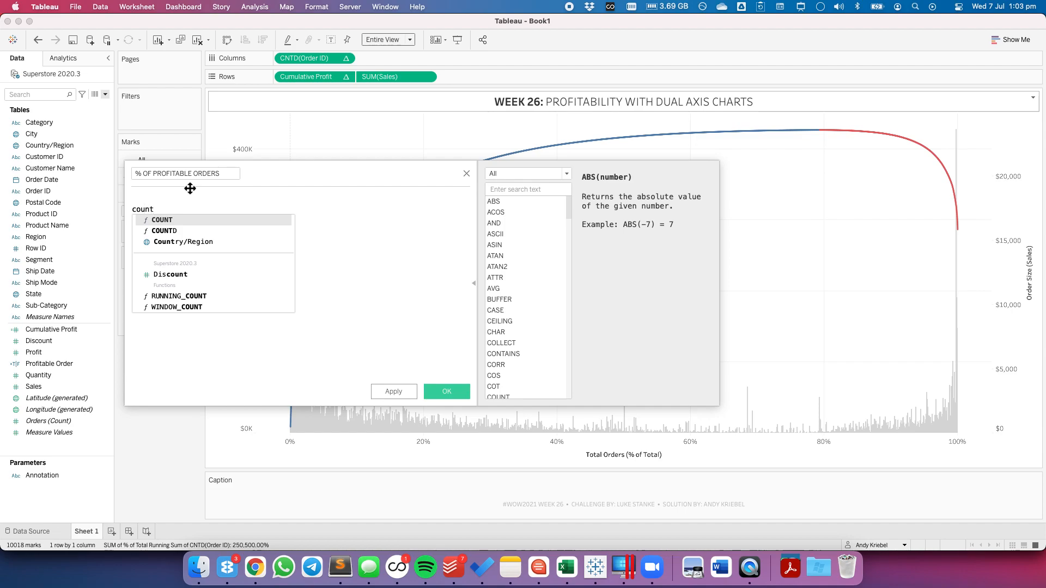
pyautogui.write('d')
pyautogui.press('Return')
pyautogui.write('order')
pyautogui.press('Return')
pyautogui.write('{ ')
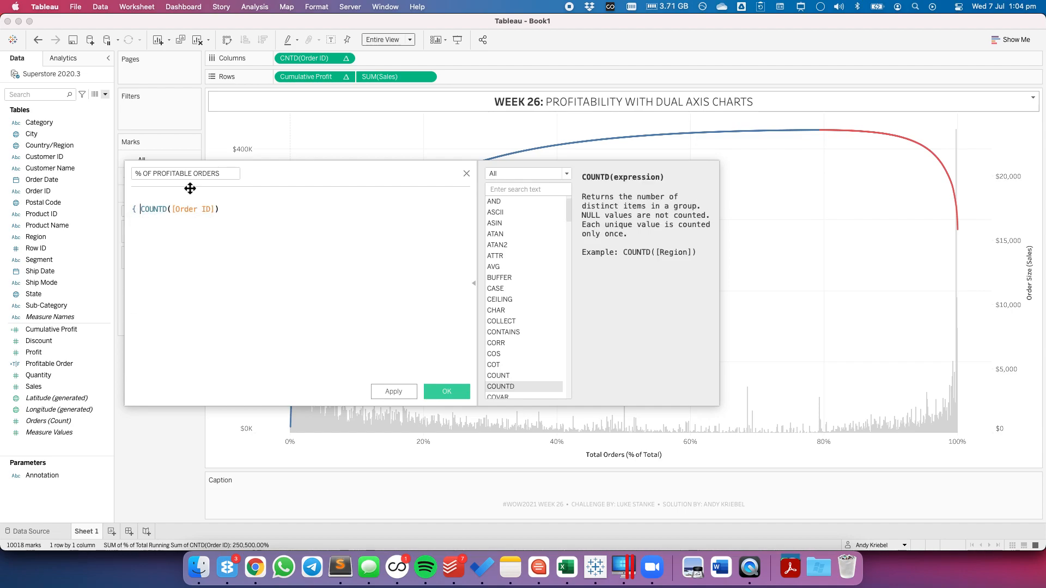
pyautogui.write(' }')
pyautogui.write('SUM(')
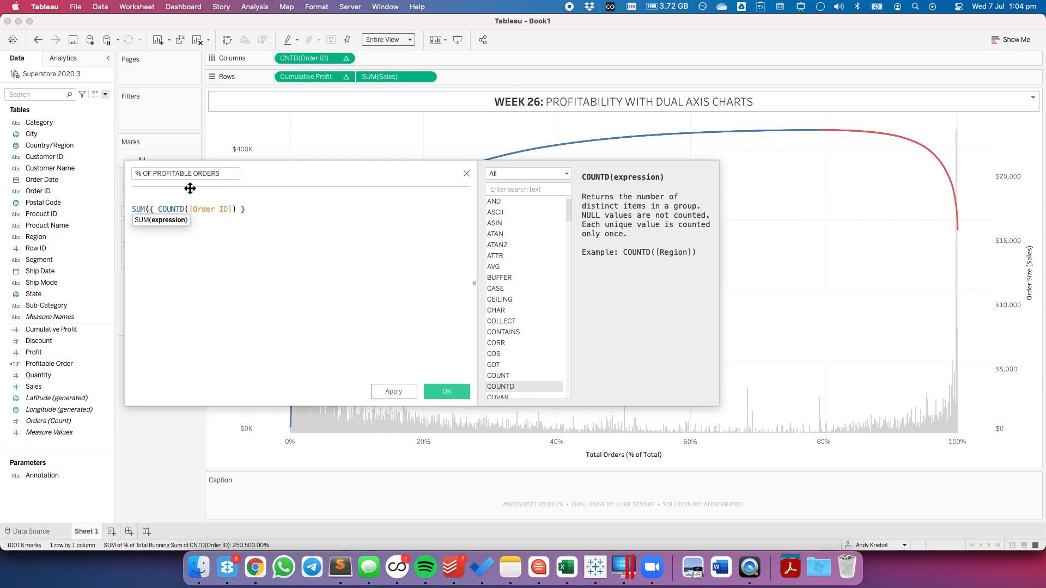
pyautogui.write(')')
# Begin a numerator above the total order count with the level-of-detail expression { FIXED [Order ID] : SUM.
pyautogui.press('Home')
pyautogui.press('Return')
pyautogui.press('Up')
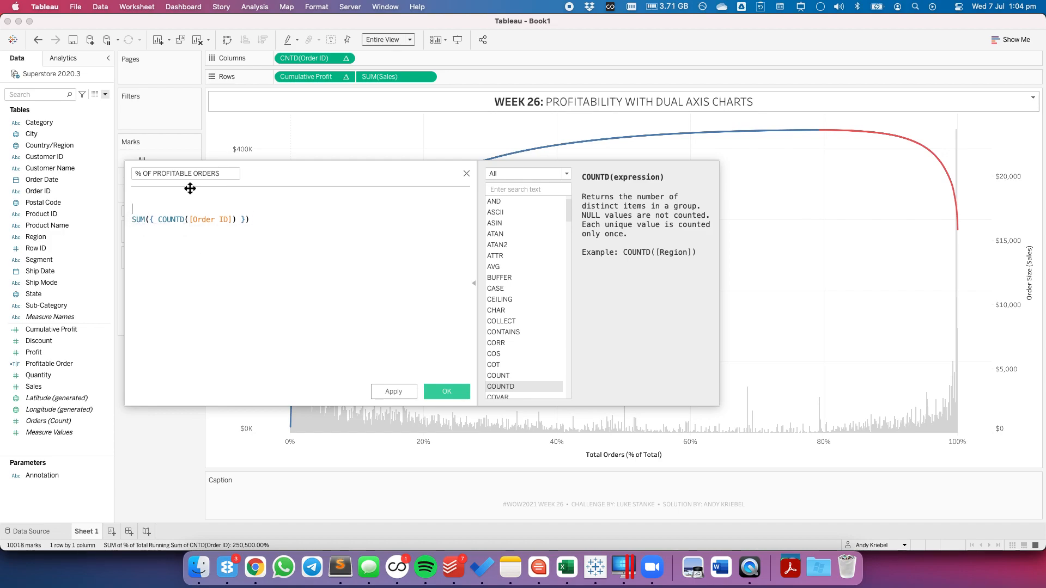
pyautogui.write('{ FIXED order')
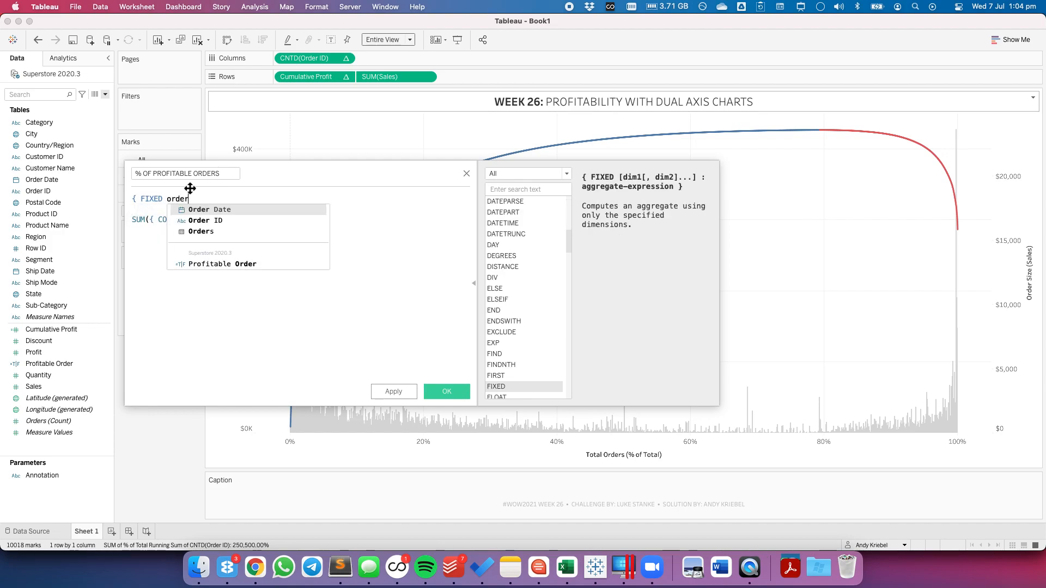
pyautogui.press('Down')
pyautogui.press('Return')
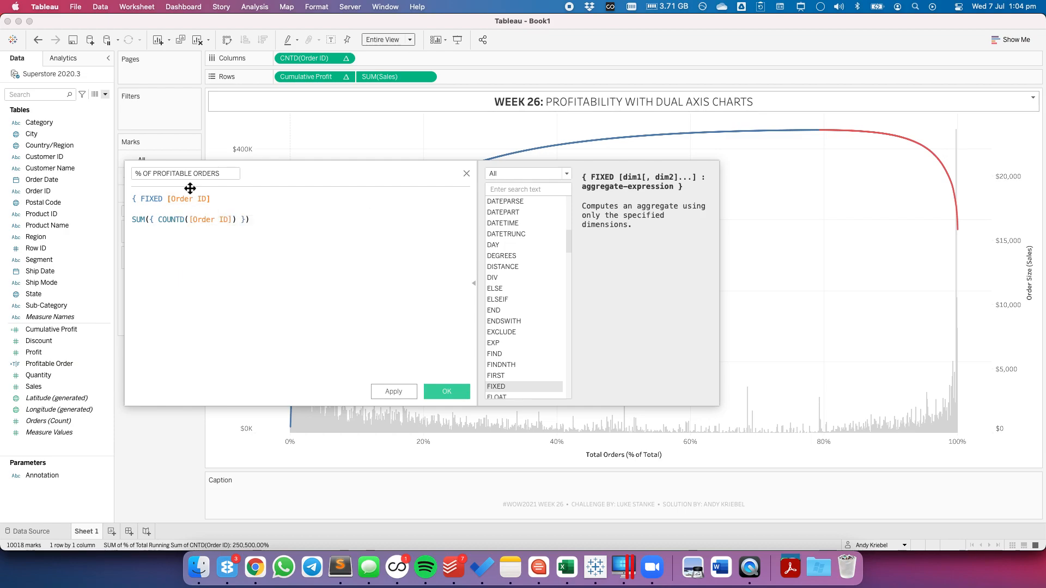
pyautogui.write(': SUM')
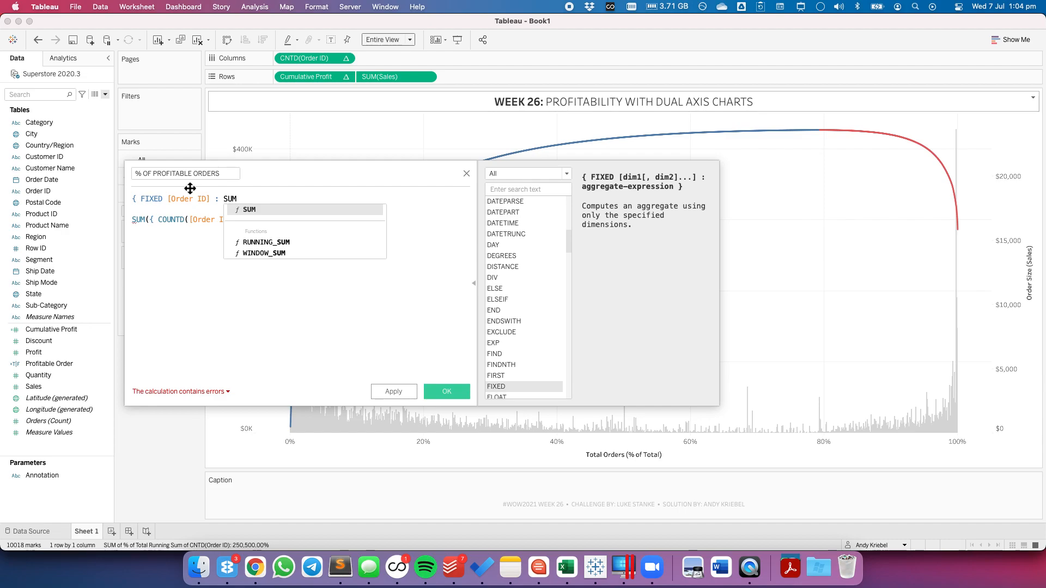
# Complete the FIXED expression's aggregate as SUM(IF [Profit] > 0 THEN 1 ELSE 0 END) and close its brace.
pyautogui.write('(if p')
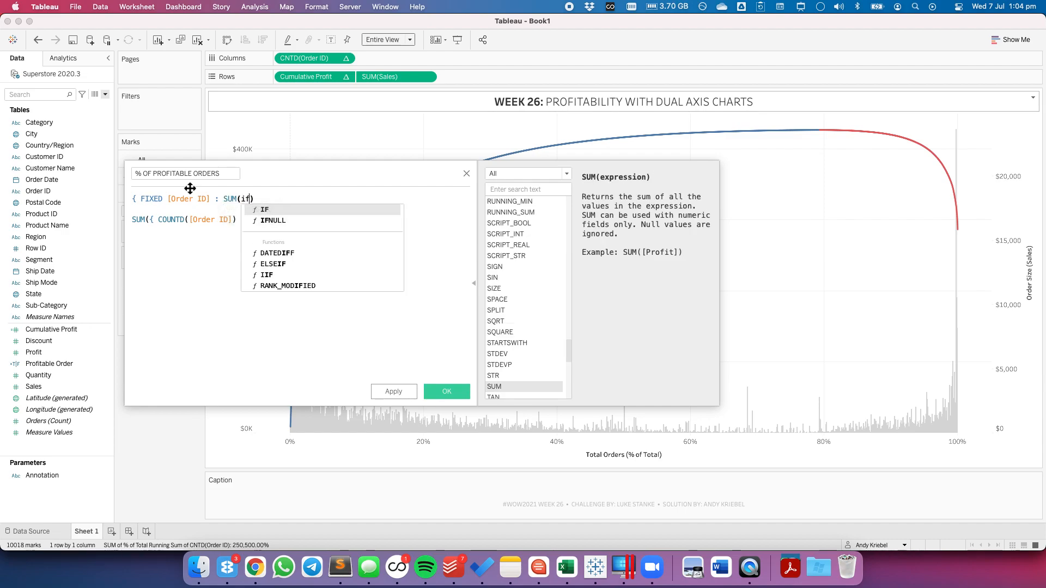
pyautogui.press('BackSpace')
pyautogui.press('BackSpace')
pyautogui.press('BackSpace')
pyautogui.press('BackSpace')
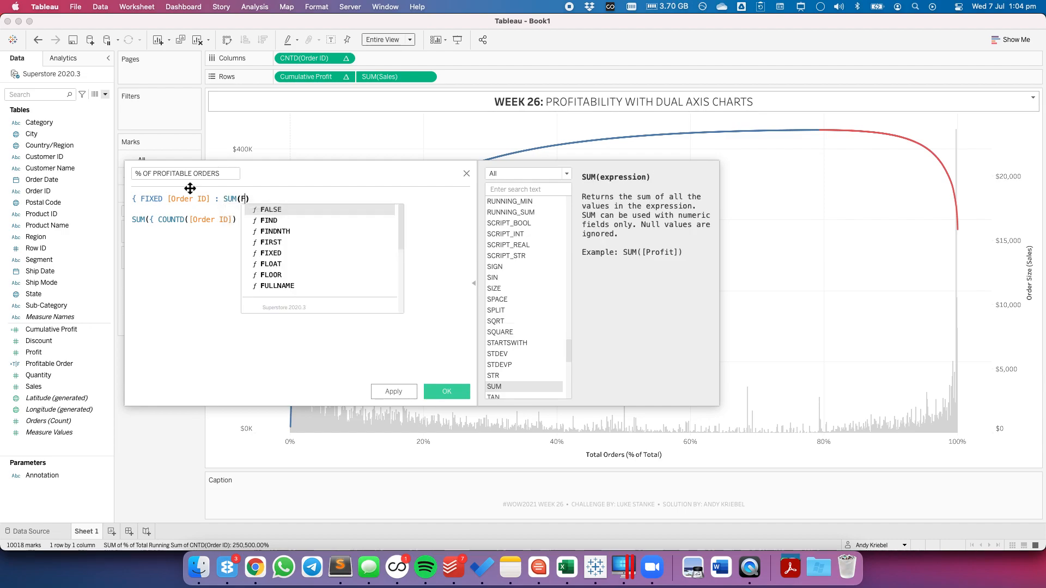
pyautogui.write('IF')
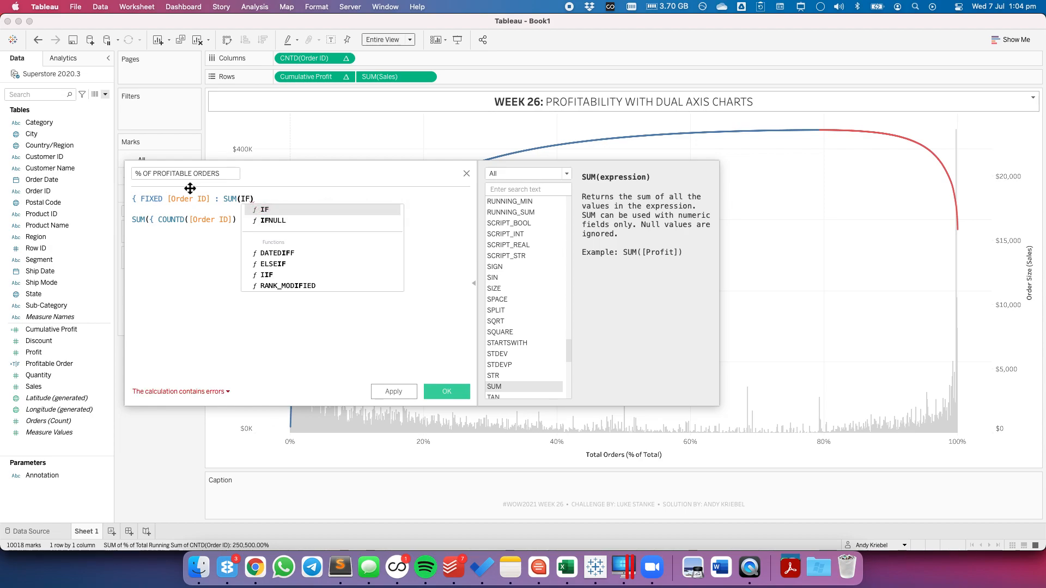
pyautogui.write(' ord')
pyautogui.press('BackSpace')
pyautogui.press('BackSpace')
pyautogui.press('BackSpace')
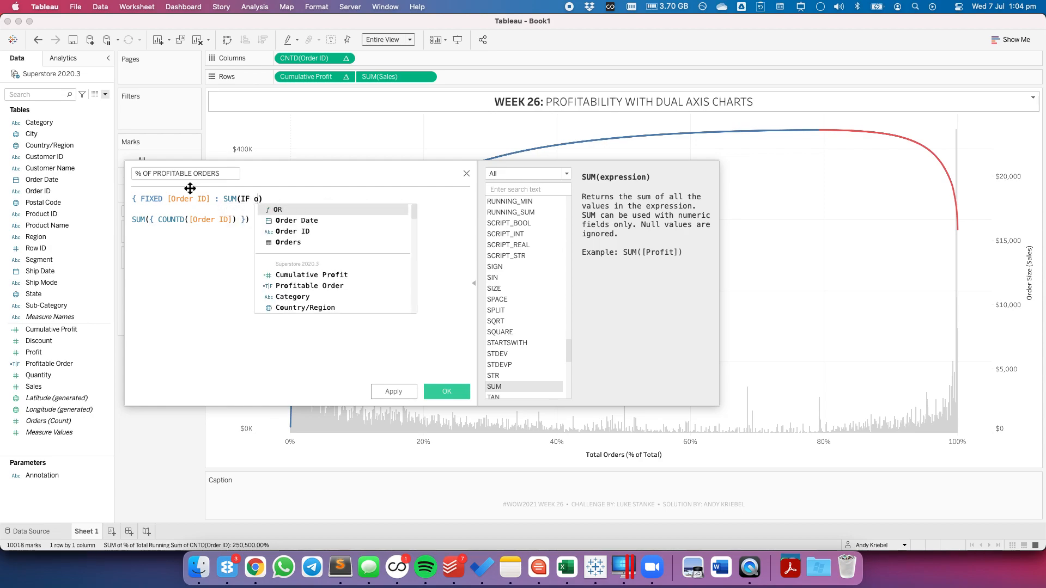
pyautogui.write('pro')
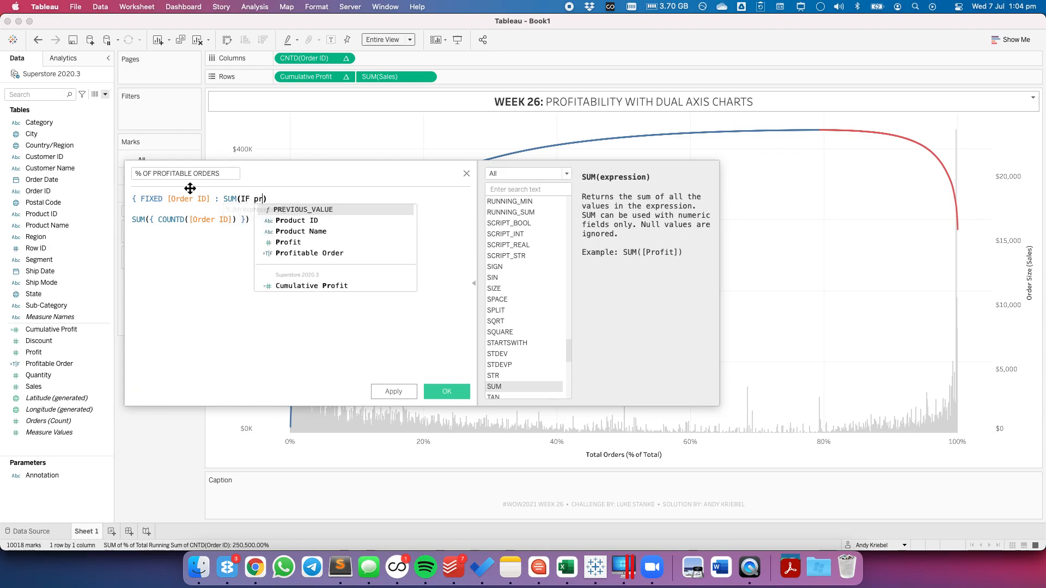
pyautogui.press('Return')
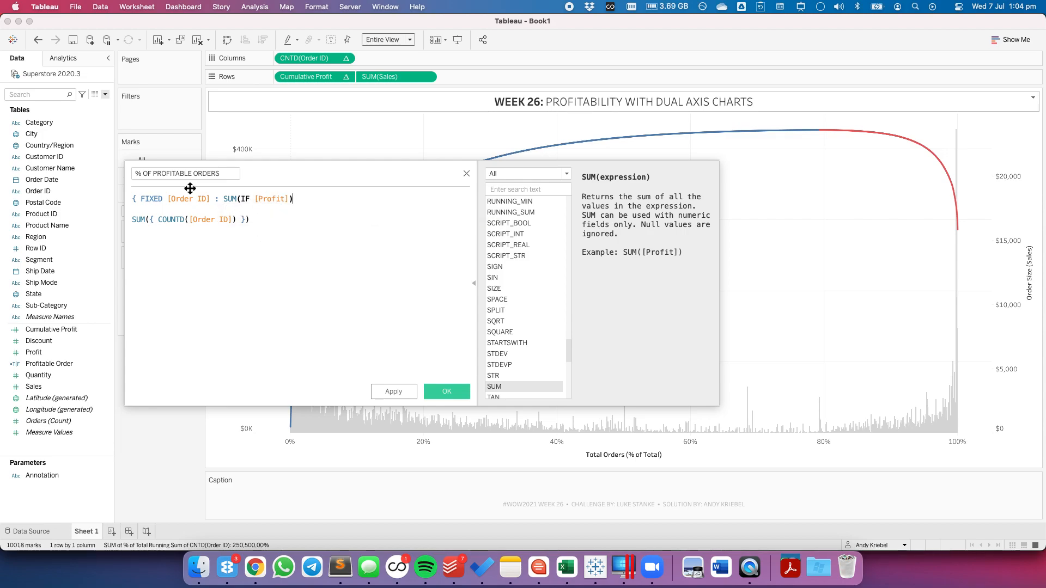
pyautogui.press('BackSpace')
pyautogui.write('> 0 THEN 1 ELSE 0 END')
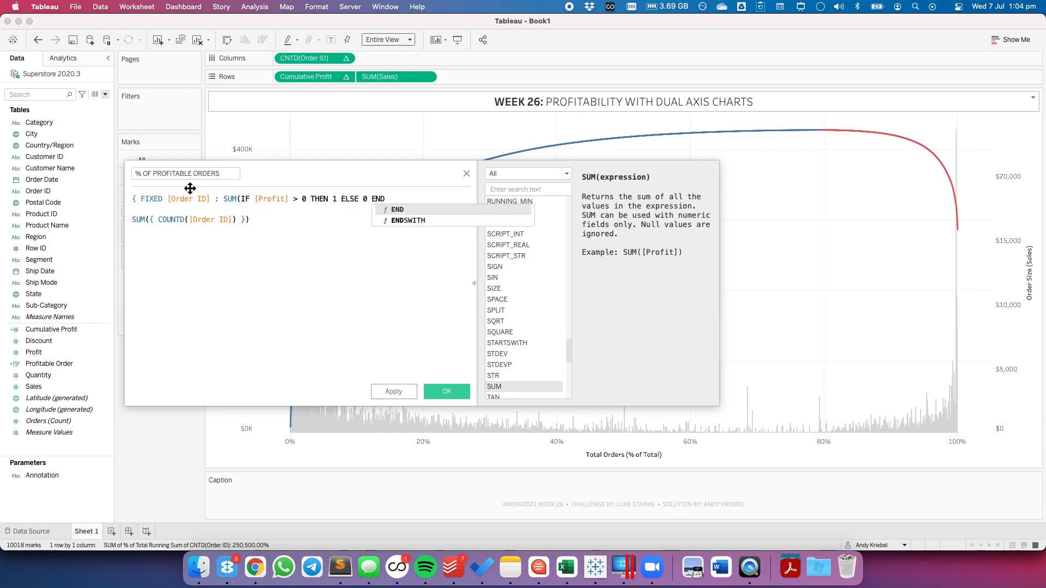
pyautogui.write(') }')
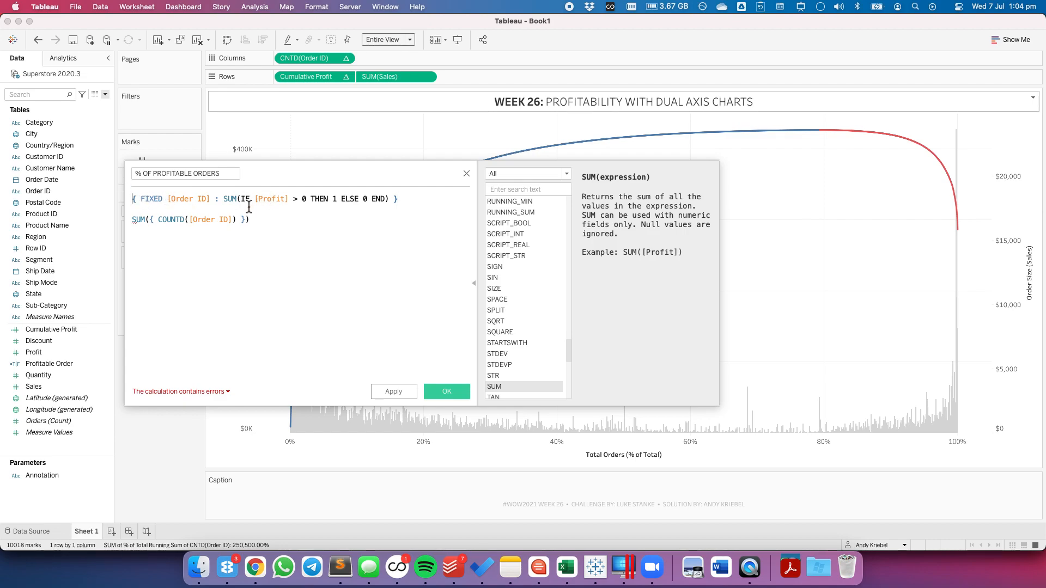
# Wrap the FIXED expression in SUM(), divide it by the total order count, and save the calculated field.
pyautogui.write('SUM(')
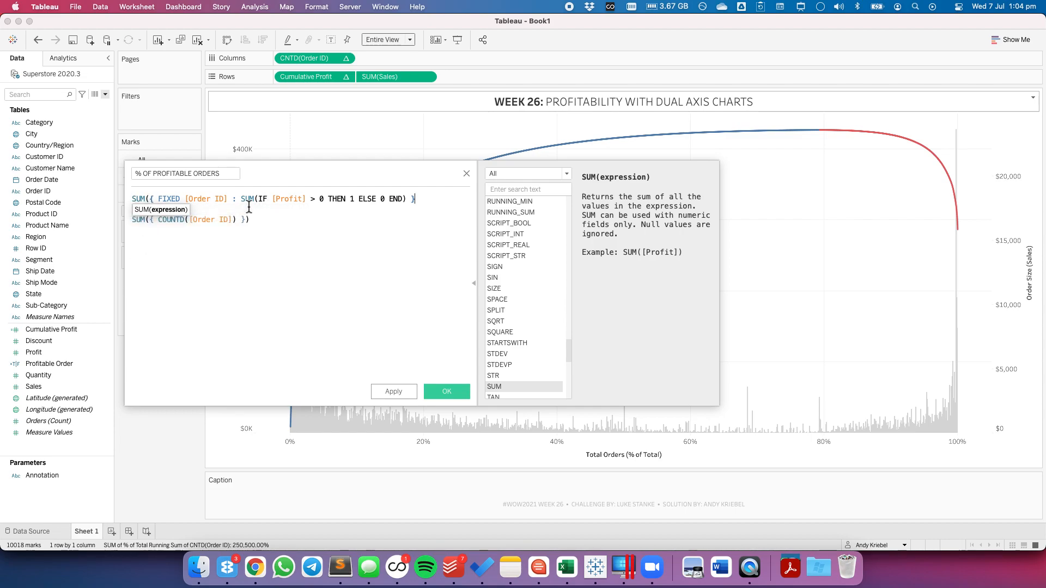
pyautogui.write(')')
pyautogui.press('Down')
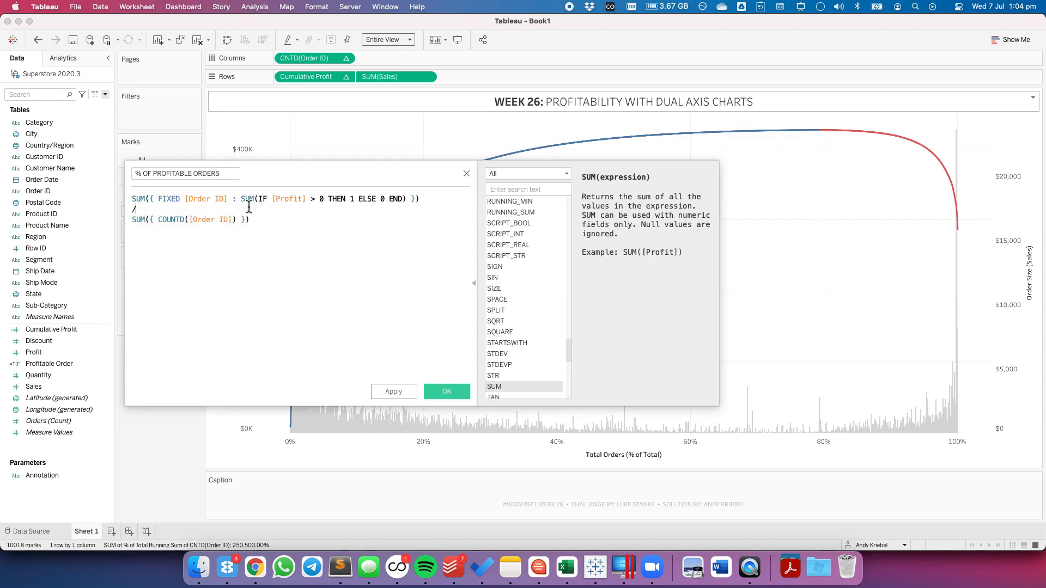
pyautogui.click(435, 390)
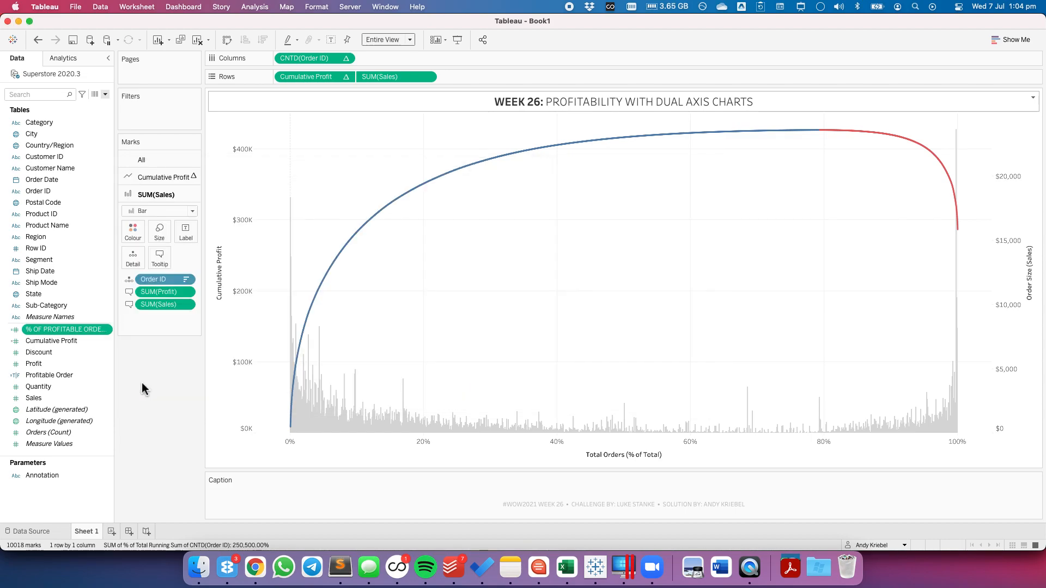
# Set the default number format of % OF PROFITABLE ORDERS to percentage with zero decimal places.
pyautogui.rightClick(56, 328)
pyautogui.moveTo(112, 267)
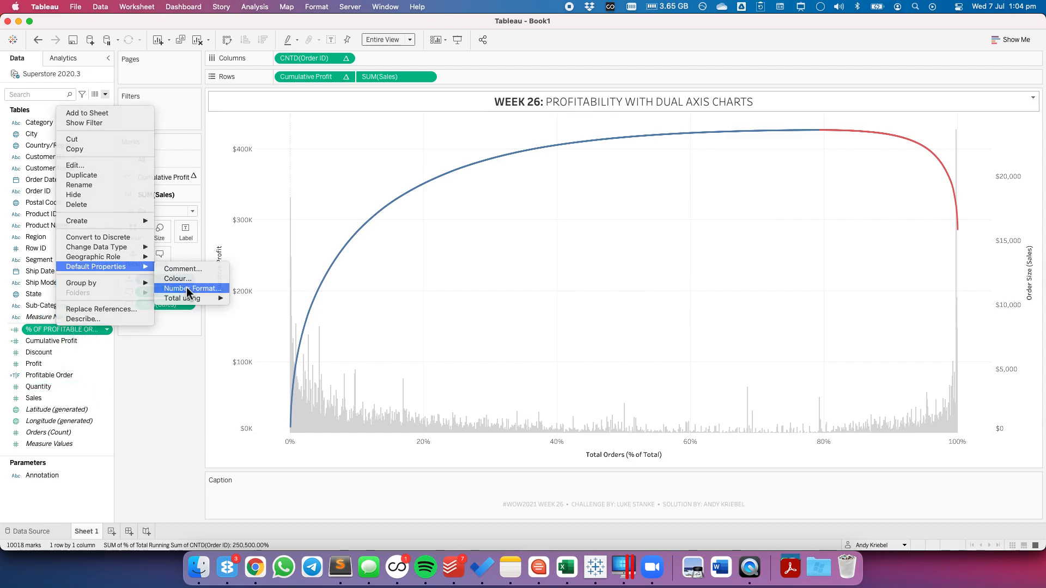
pyautogui.click(191, 288)
pyautogui.click(443, 277)
pyautogui.click(550, 243)
pyautogui.click(550, 243)
pyautogui.click(621, 360)
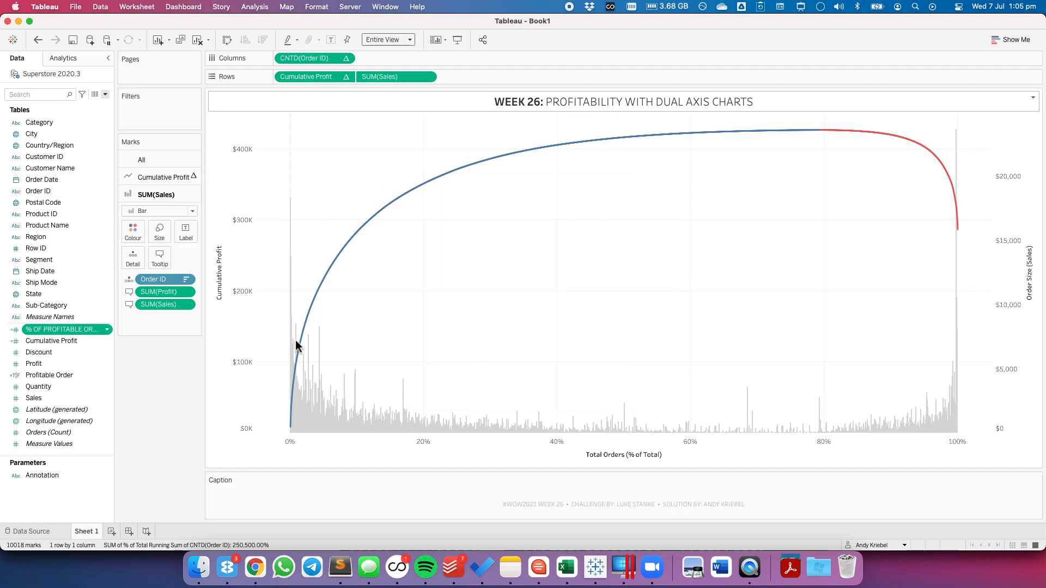
# Add % OF PROFITABLE ORDERS to Detail for all marks.
pyautogui.click(142, 160)
pyautogui.click(54, 327)
pyautogui.moveTo(54, 327); pyautogui.dragTo(145, 216)
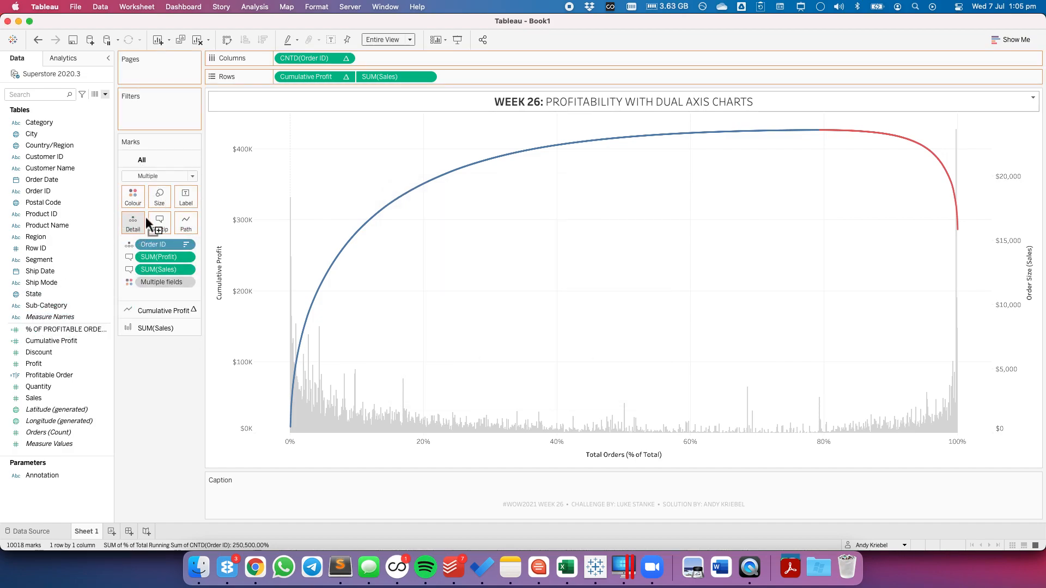
# Add a 12-point line below the sheet title's heading, starting with "Of your orders,", and check the wording against the reference chart.
pyautogui.moveTo(550, 102); pyautogui.dragTo(550, 103)
pyautogui.doubleClick(550, 102)
pyautogui.click(588, 151)
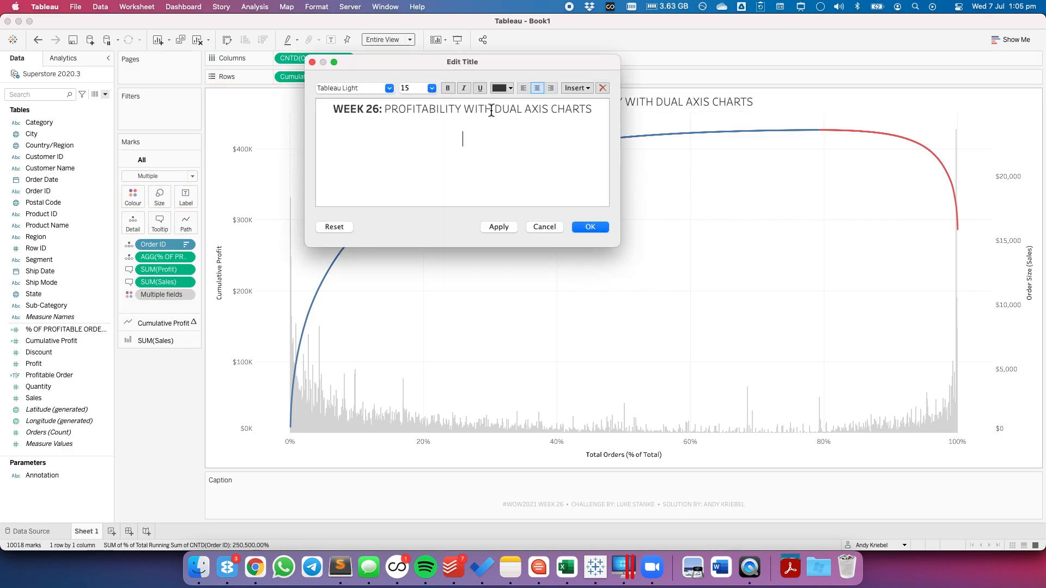
pyautogui.click(429, 88)
pyautogui.click(417, 132)
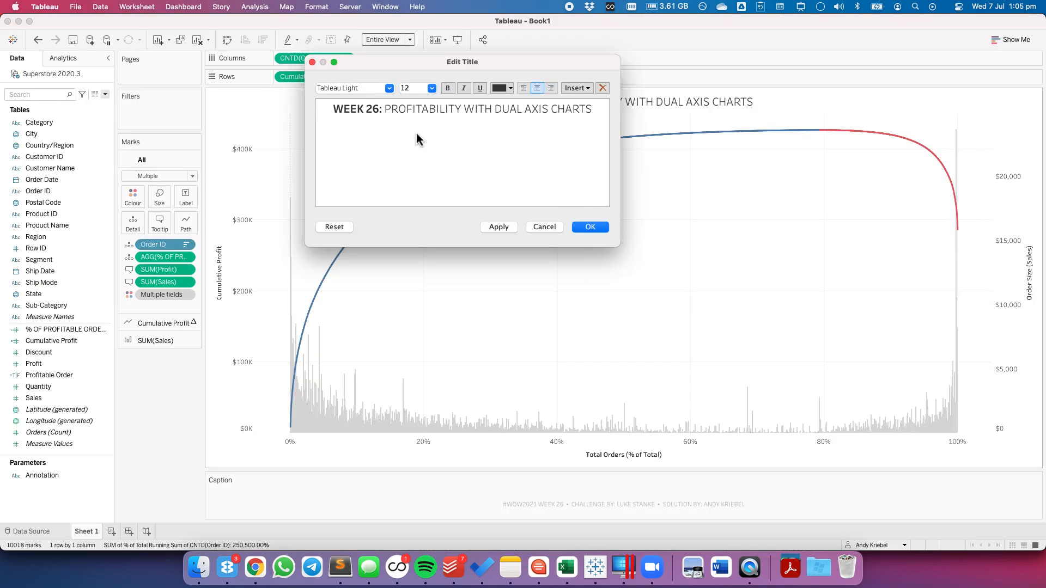
pyautogui.write('Of your orders,')
pyautogui.press('super+Tab')
pyautogui.press('super+Tab')
# Insert the AGG(% OF PROFITABLE ORDERS) field into the title's descriptive line, followed by "were profitable.".
pyautogui.click(578, 89)
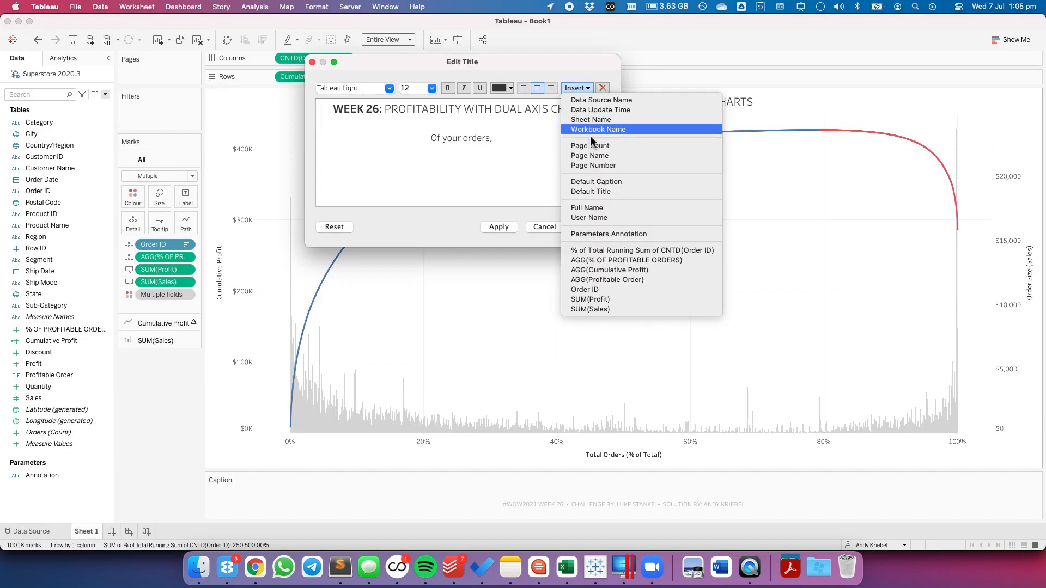
pyautogui.click(600, 265)
pyautogui.write('were p')
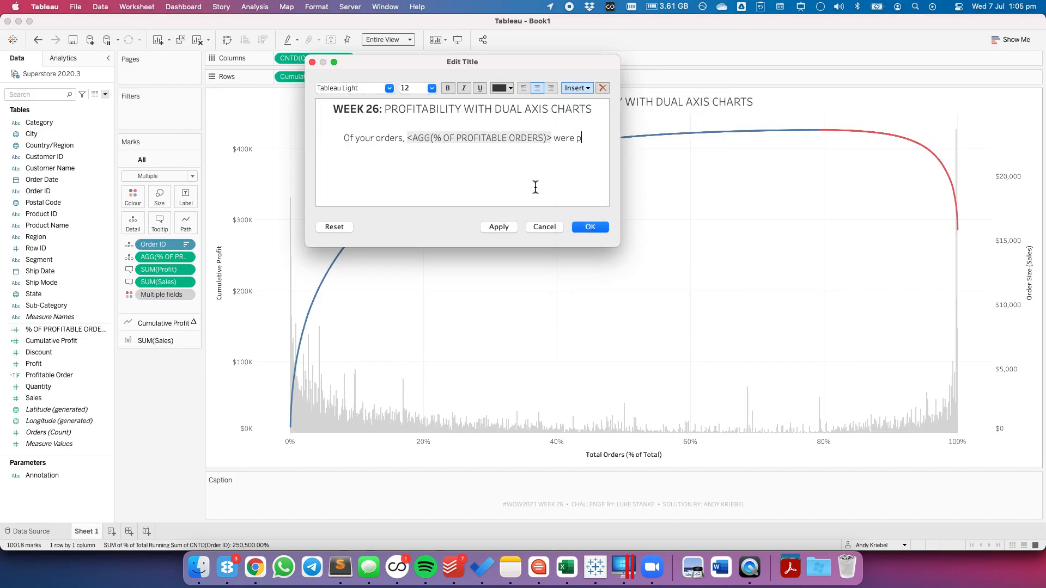
pyautogui.write('rofitable.')
# Following the reference wording, append "The remaining orders decreased potential profitability by" to the title's descriptive text and apply the title.
pyautogui.press('super+Tab')
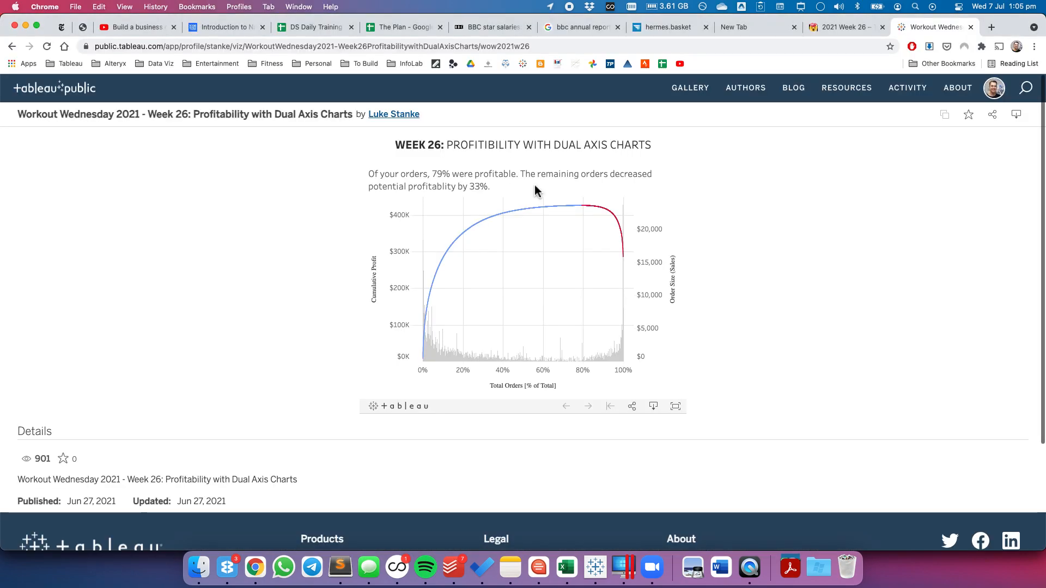
pyautogui.press('super+Tab')
pyautogui.write('The re')
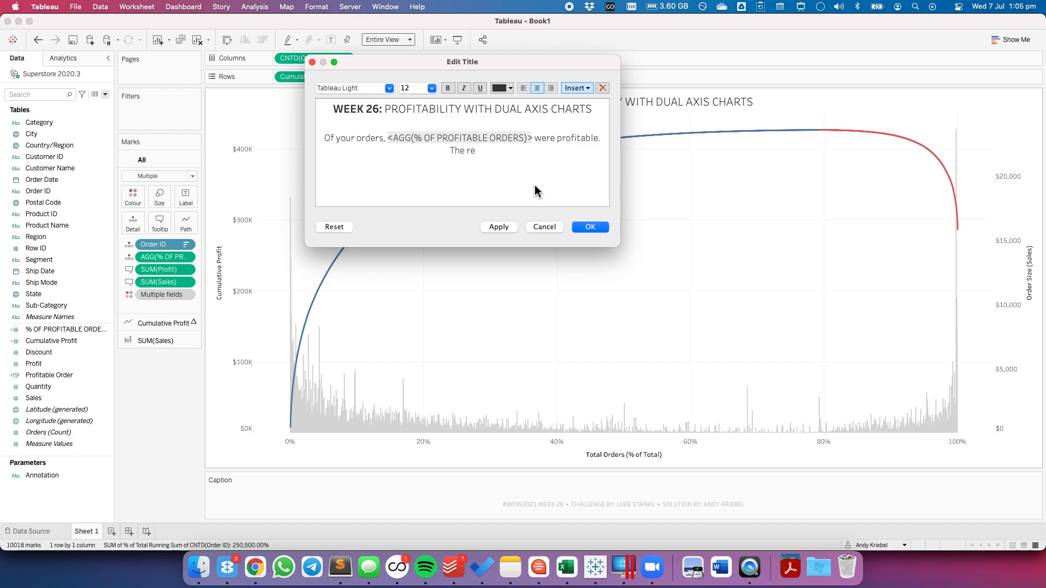
pyautogui.write('maining orders')
pyautogui.press('super+Tab')
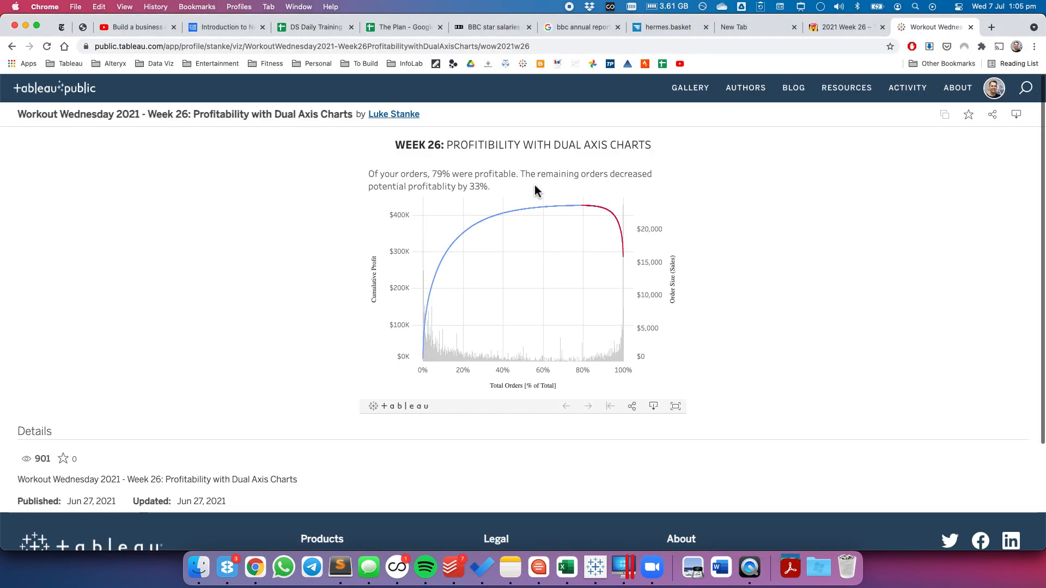
pyautogui.press('super+Tab')
pyautogui.write('d')
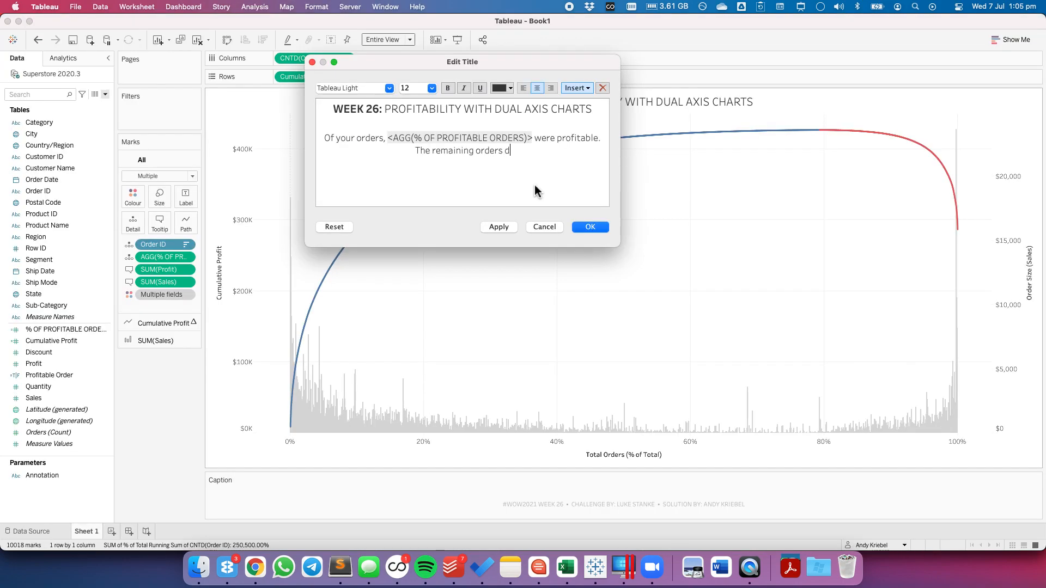
pyautogui.write('ecreased')
pyautogui.write(' potential ')
pyautogui.write('profitabilit')
pyautogui.write('y')
pyautogui.press('BackSpace')
pyautogui.press('BackSpace')
pyautogui.write('y by')
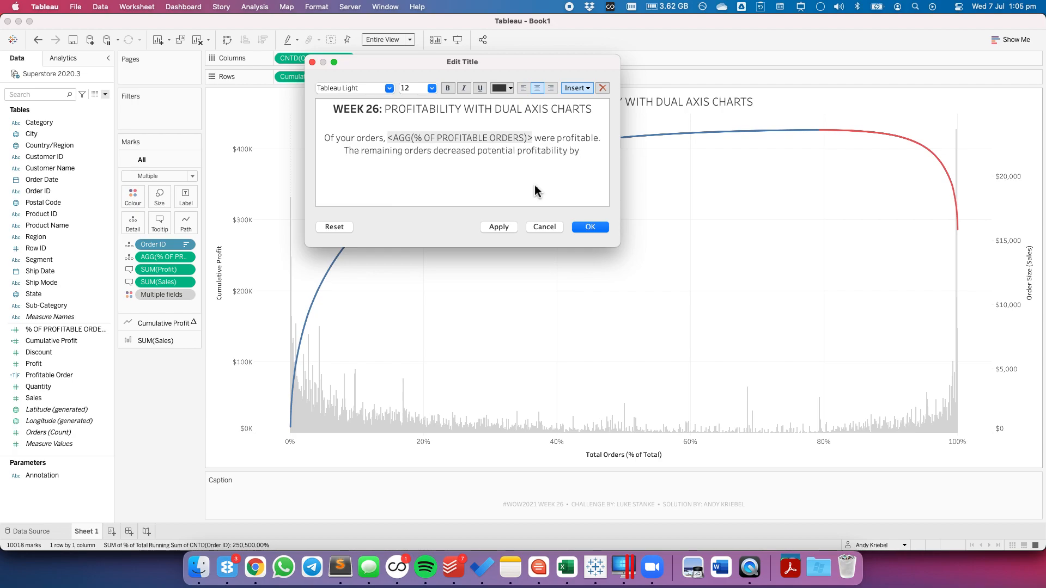
pyautogui.press('super+Tab')
pyautogui.press('super+Tab')
pyautogui.click(589, 228)
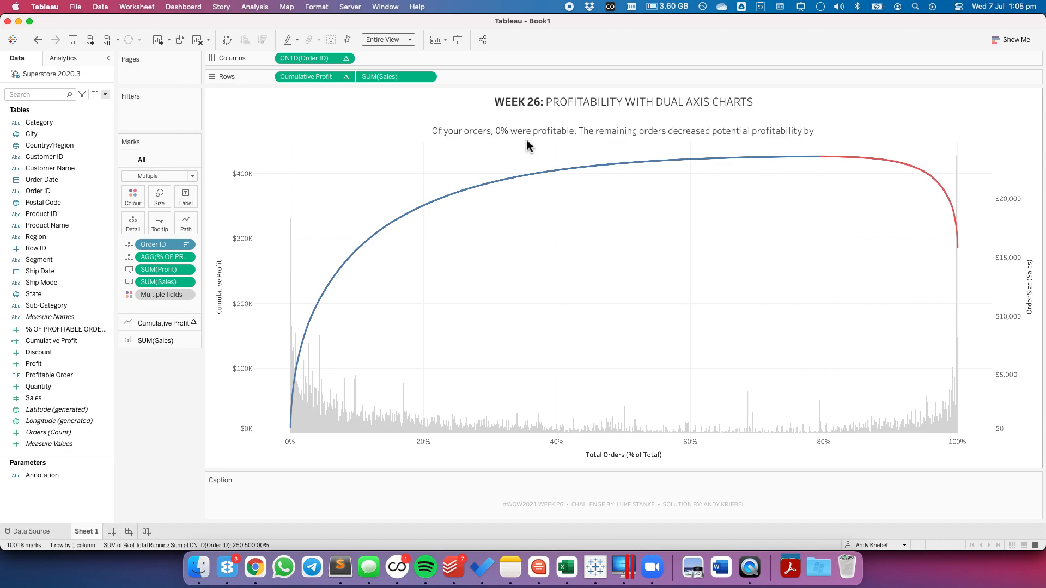
# Edit % OF PROFITABLE ORDERS, replacing the IF expression inside the FIXED sum with [Profit].
pyautogui.click(46, 330)
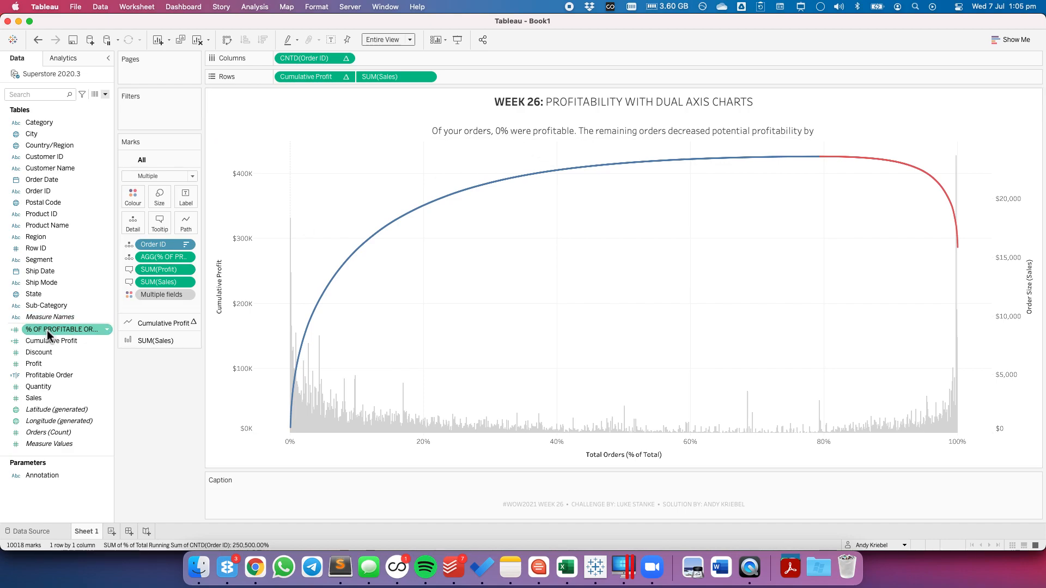
pyautogui.rightClick(46, 333)
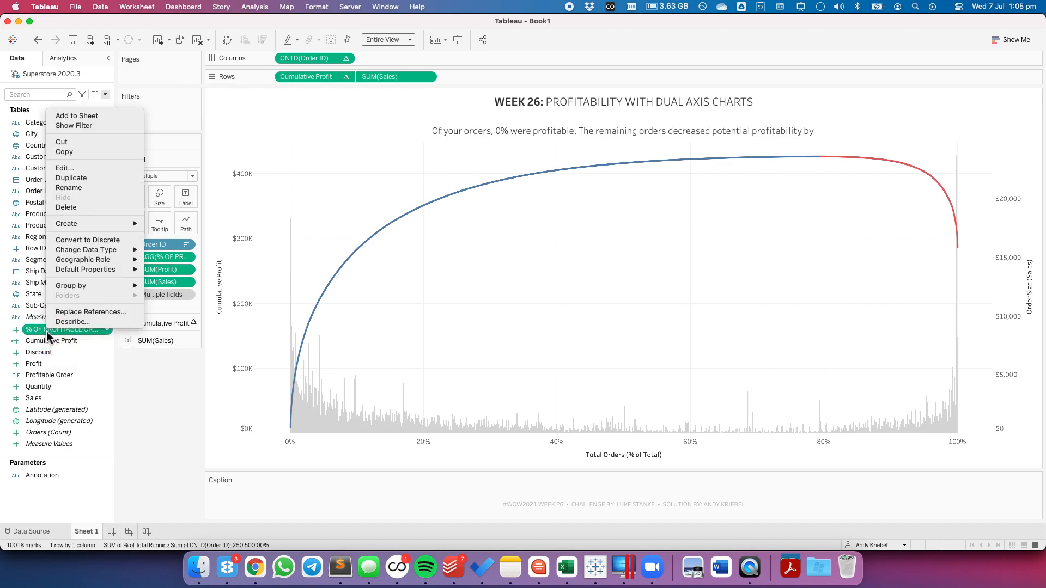
pyautogui.click(73, 168)
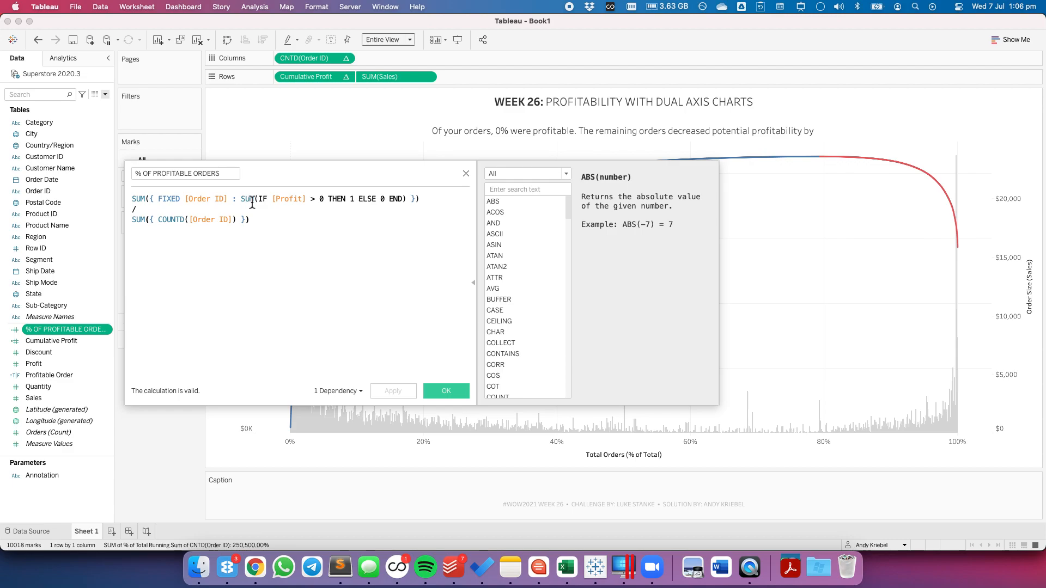
pyautogui.moveTo(260, 203); pyautogui.dragTo(407, 198)
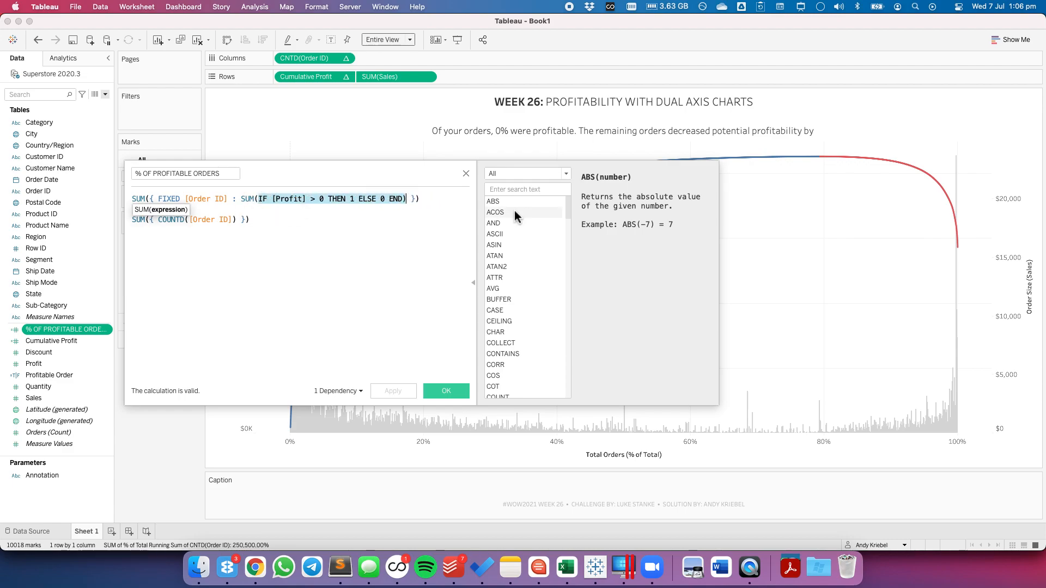
pyautogui.write('[Profit]')
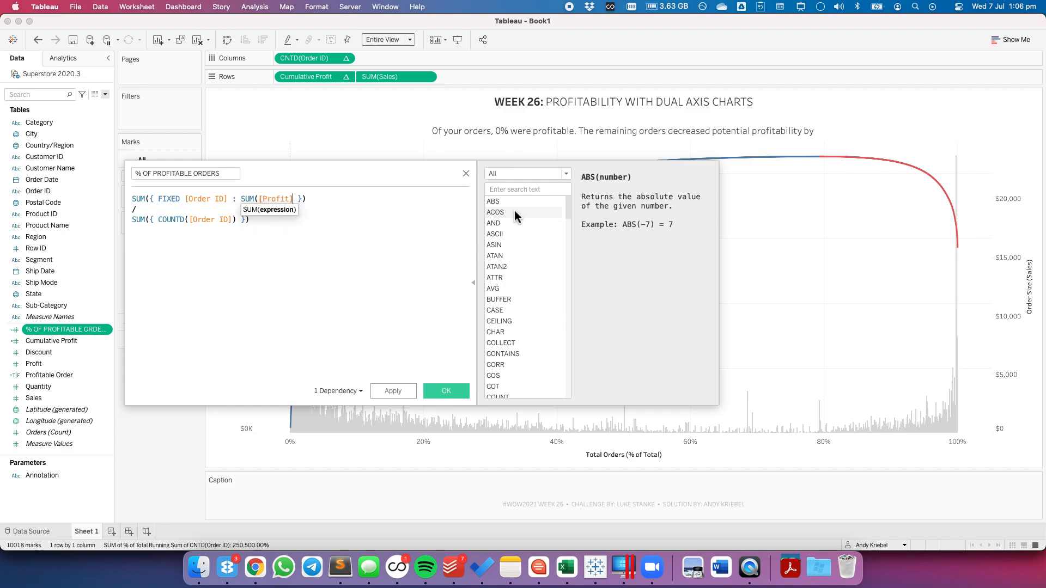
pyautogui.write(')')
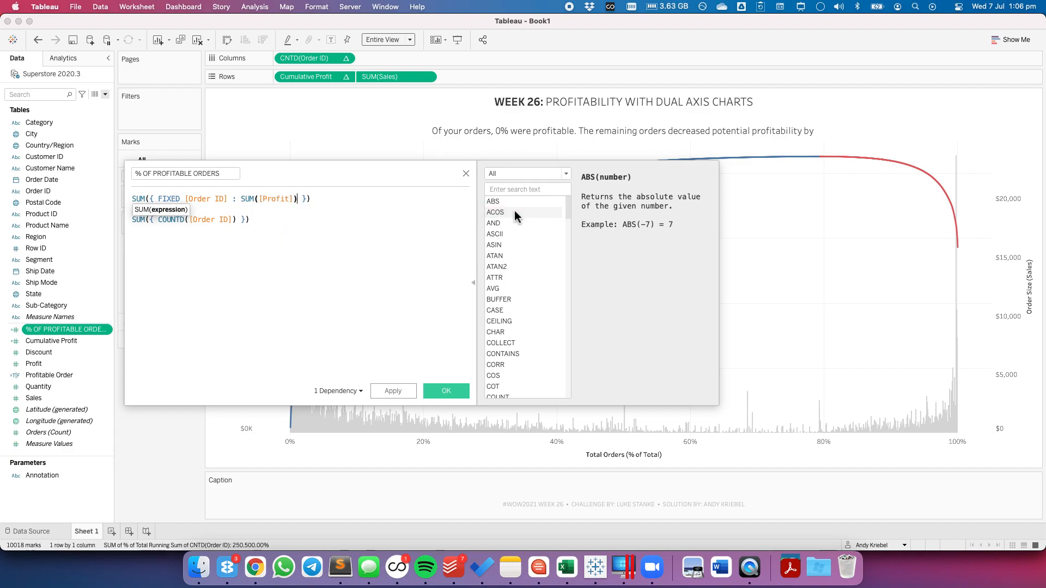
pyautogui.press('super+Up')
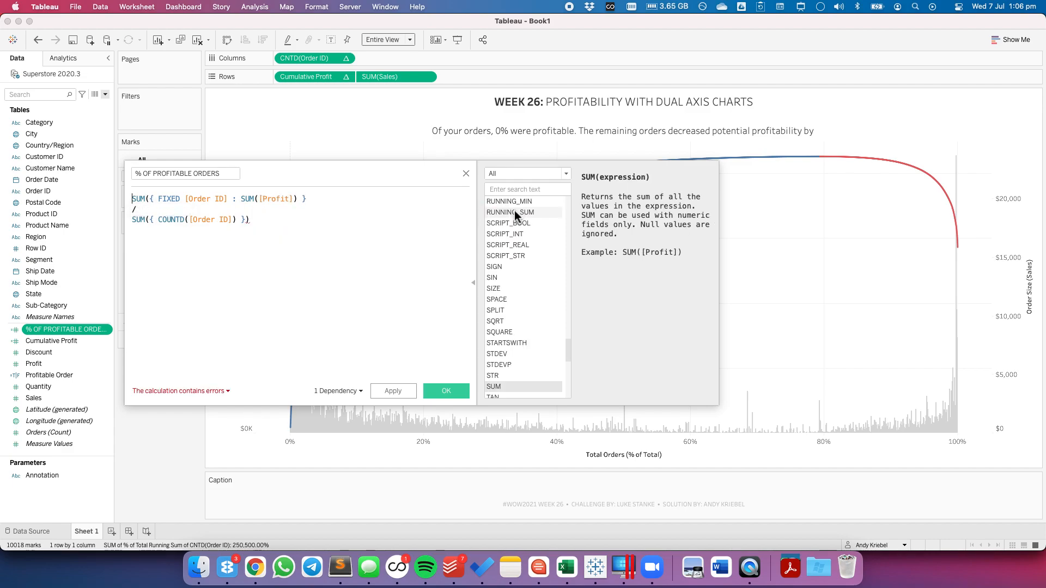
pyautogui.press('Right')
pyautogui.press('Right')
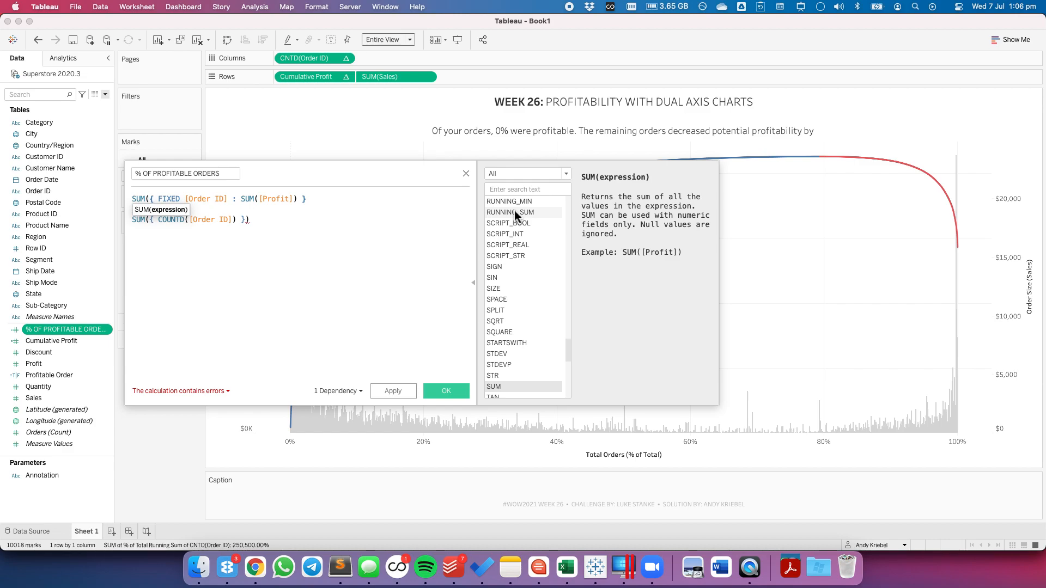
# Try SUM(IF { FIXED [Order ID] : SUM([Profit]) } > 0 THEN 1 ELSE 0 END) as the calculation's numerator.
pyautogui.write('IF')
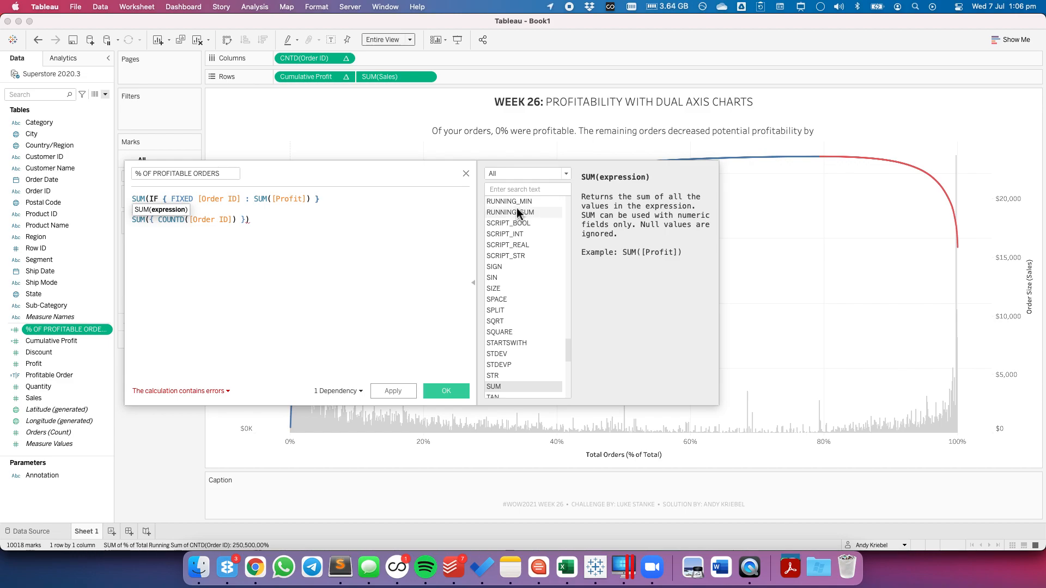
pyautogui.write('> 0 THEN 1 ELSE 0 END)')
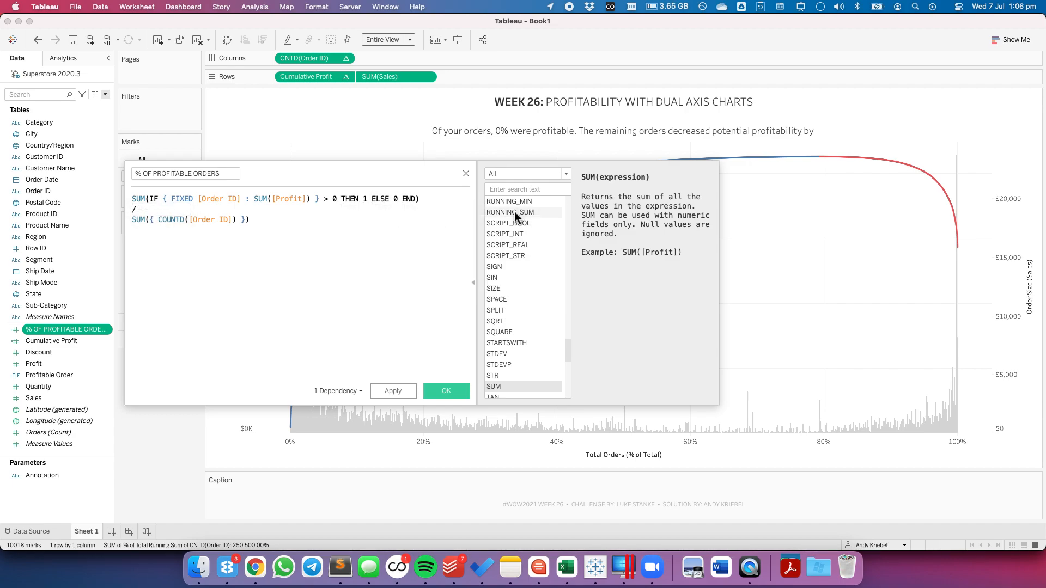
pyautogui.click(401, 391)
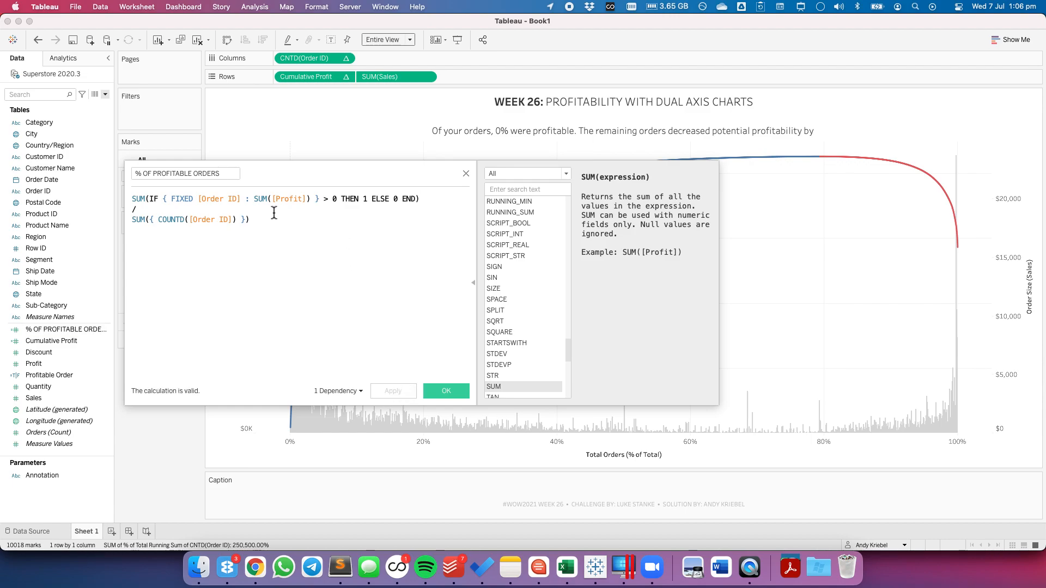
pyautogui.click(446, 391)
pyautogui.click(37, 40)
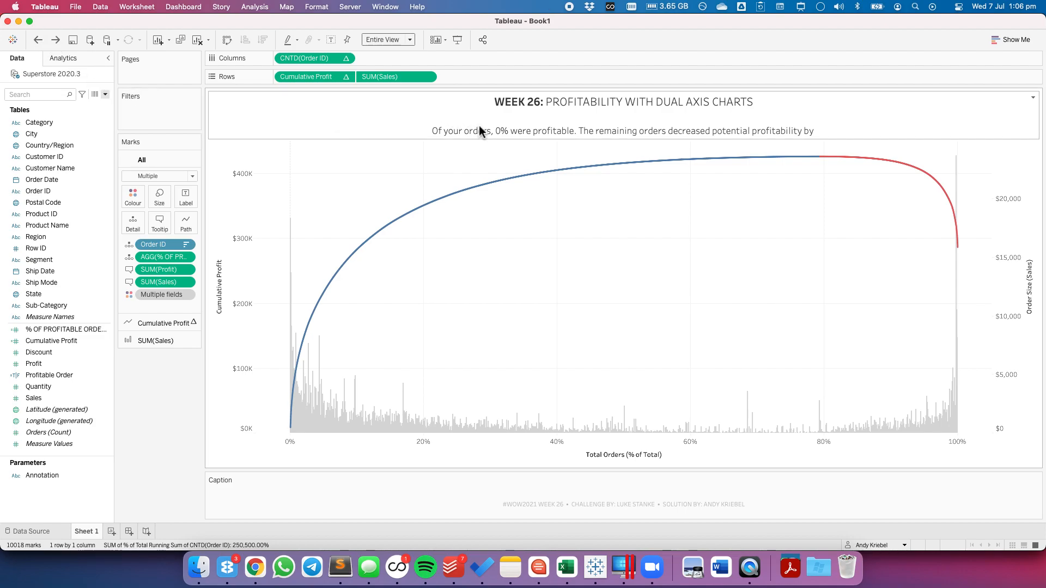
# Create a new worksheet and place the % OF PROFITABLE ORDERS field in its view.
pyautogui.moveTo(463, 204)
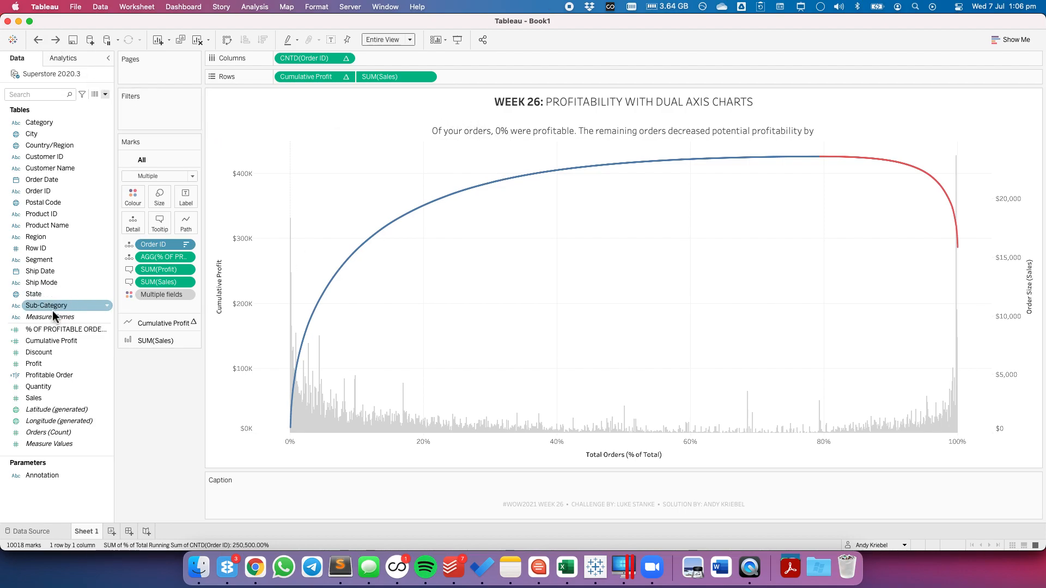
pyautogui.click(111, 531)
pyautogui.moveTo(67, 329); pyautogui.dragTo(313, 279)
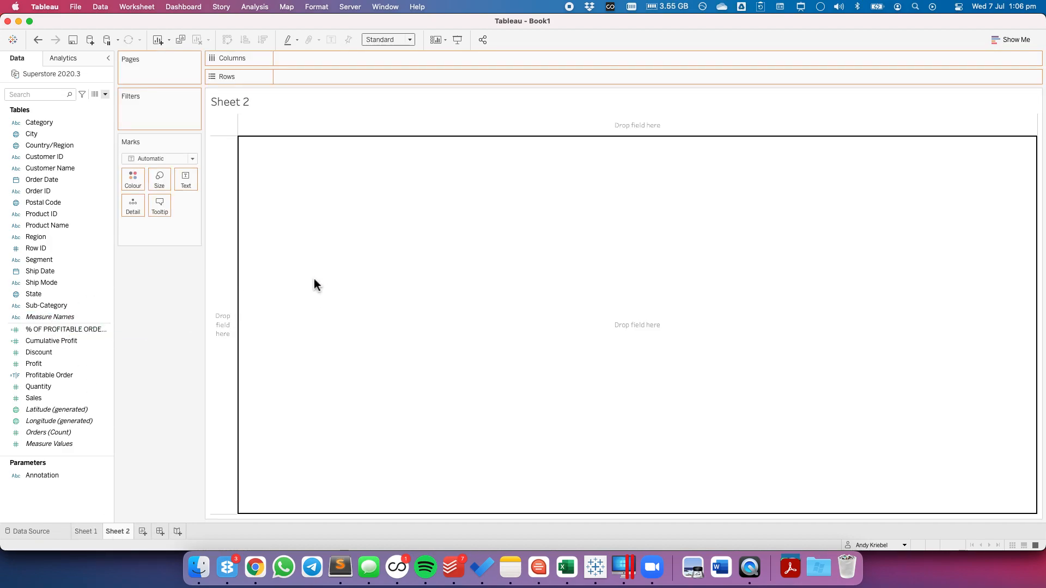
# Open the % OF PROFITABLE ORDERS calculation for editing and clear its entire formula.
pyautogui.rightClick(67, 328)
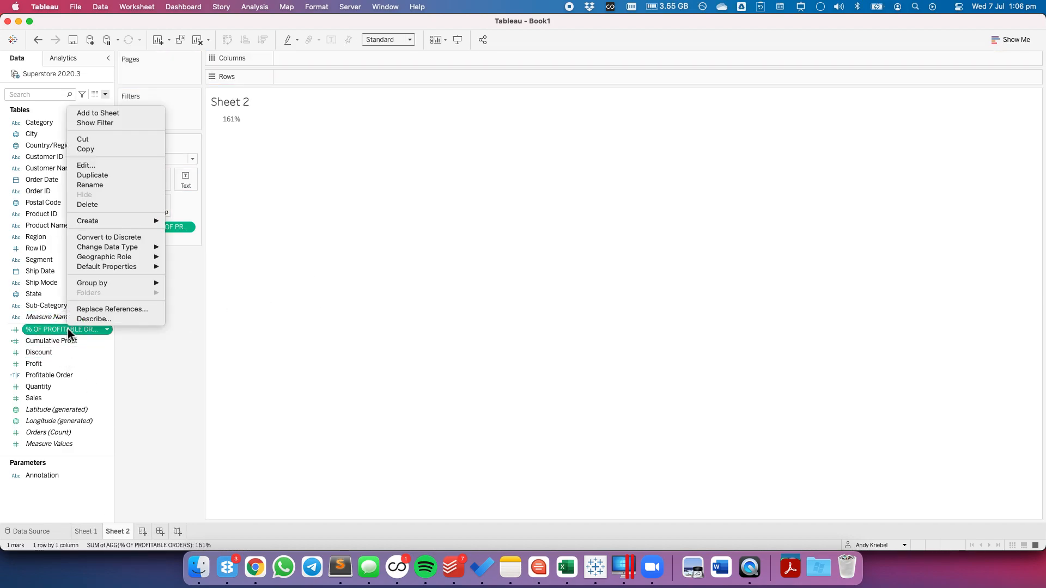
pyautogui.click(95, 173)
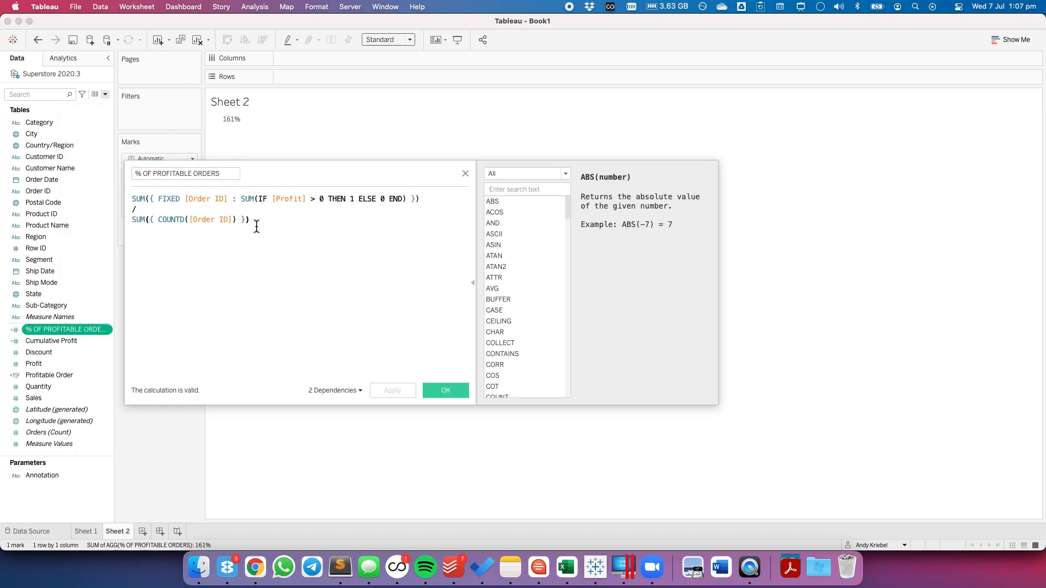
pyautogui.moveTo(250, 220); pyautogui.dragTo(115, 220)
pyautogui.click(154, 211)
pyautogui.moveTo(270, 220); pyautogui.dragTo(69, 196)
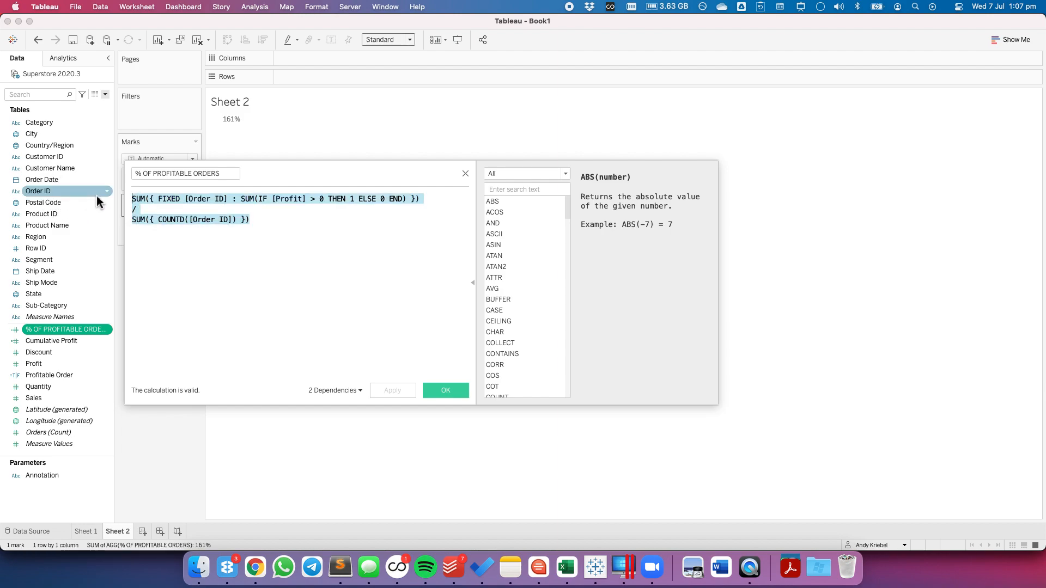
pyautogui.press('BackSpace')
# Enter { FIXED [Order ID] : SUM([Profit]) } as the calculation's formula.
pyautogui.write('{ FIXED order')
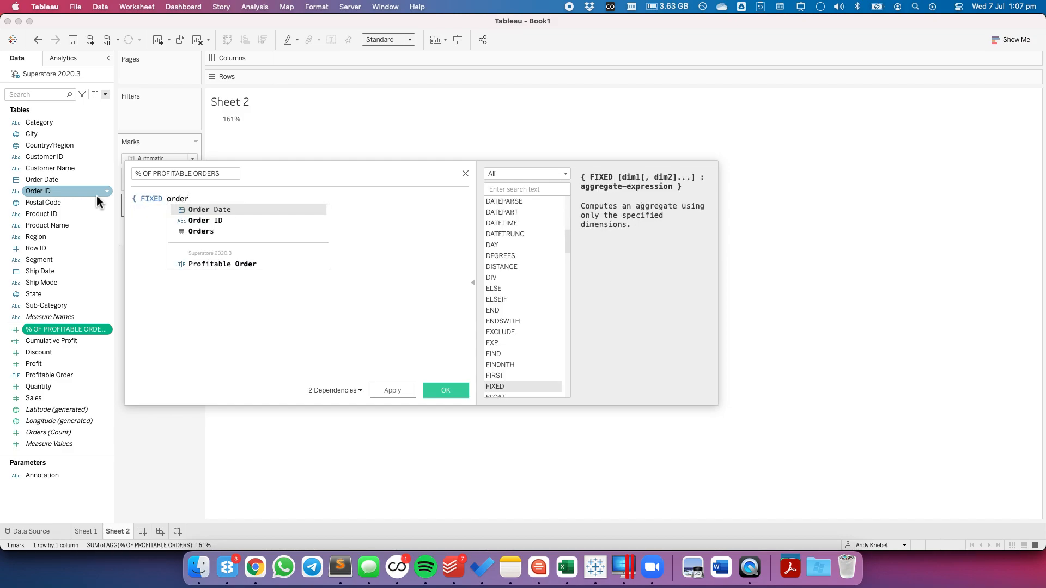
pyautogui.press('Down')
pyautogui.press('Return')
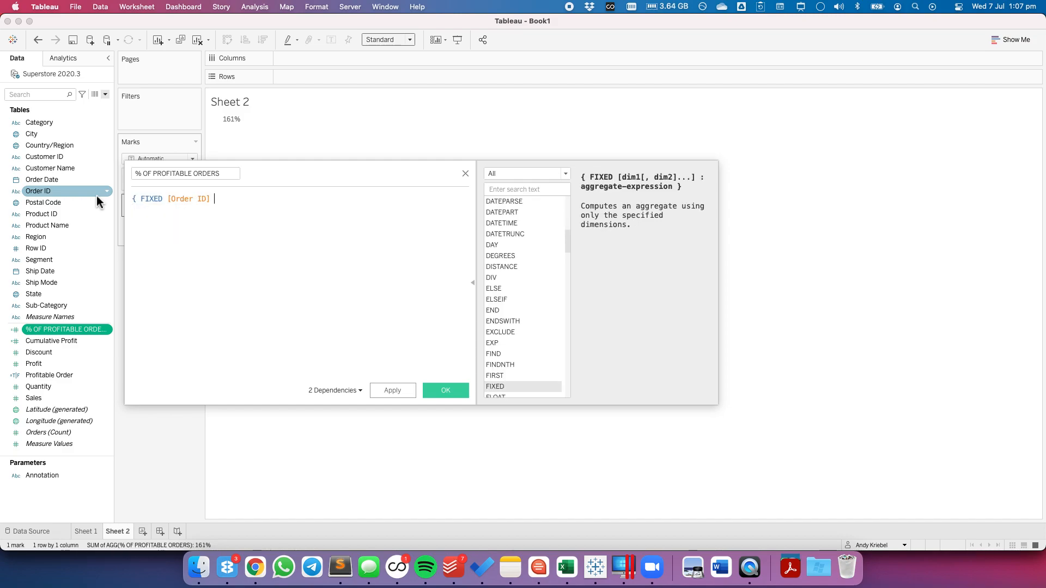
pyautogui.write(': sum')
pyautogui.press('Return')
pyautogui.write('pr')
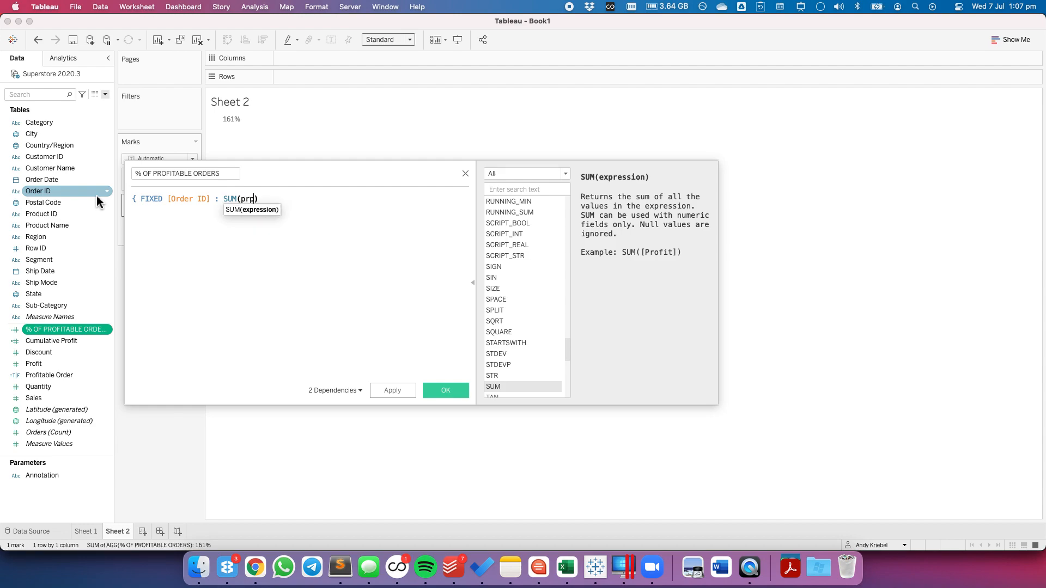
pyautogui.write('ofit')
pyautogui.press('Return')
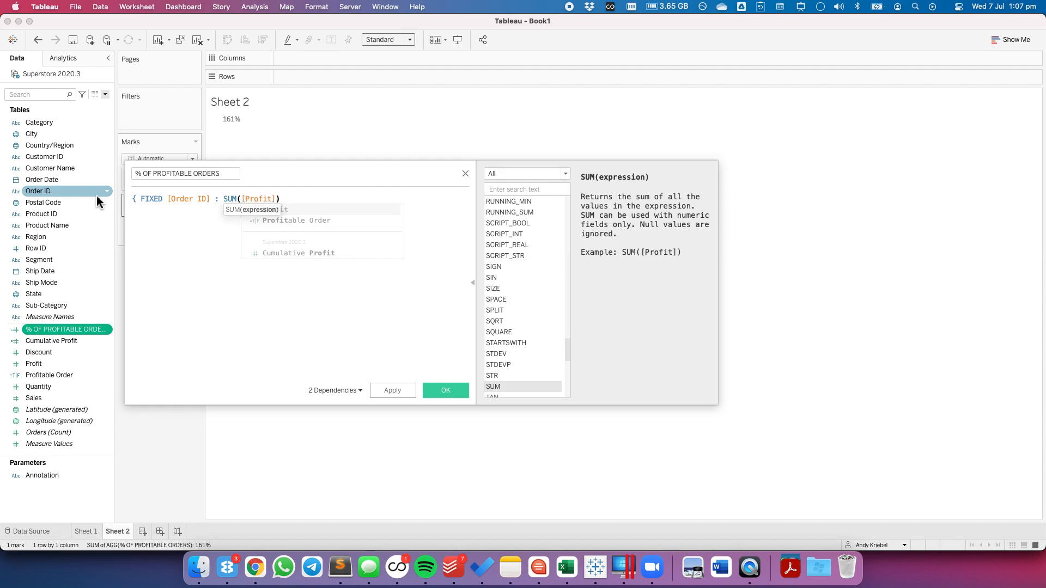
pyautogui.write('}')
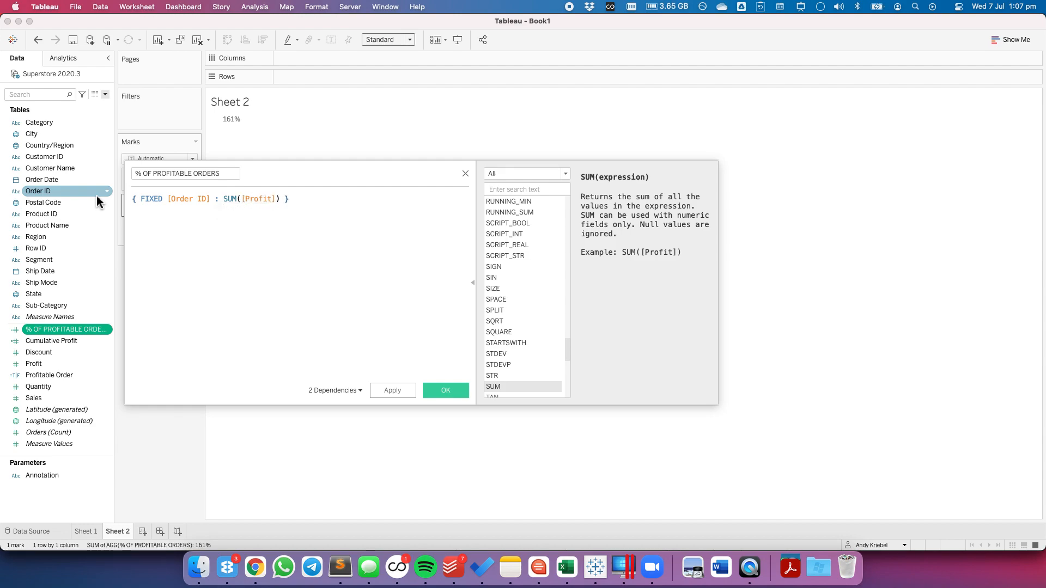
# Insert an outer { FIXED [Order ID] : in front of the existing FIXED expression.
pyautogui.write('IF ')
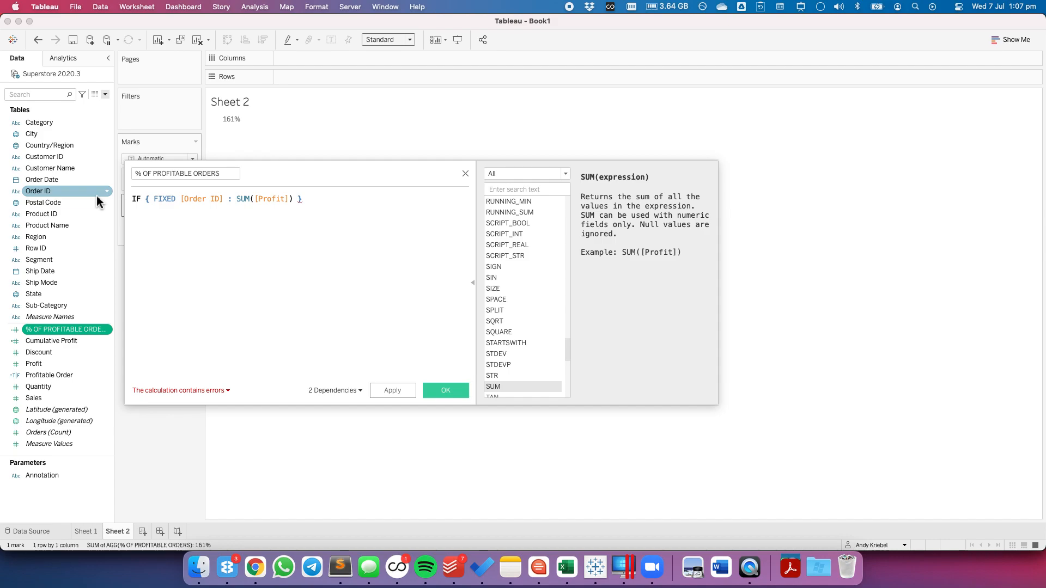
pyautogui.write('FIX')
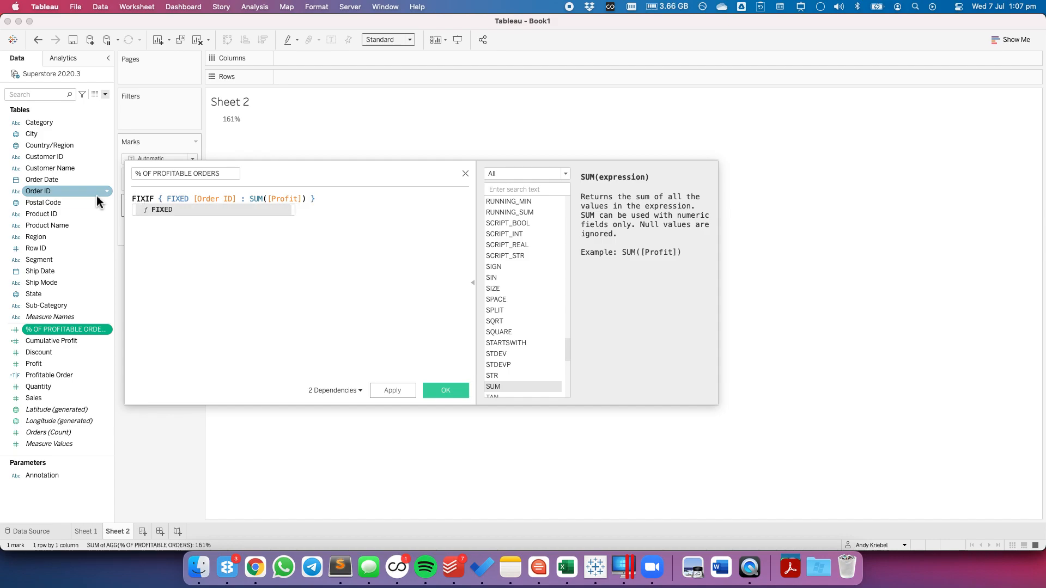
pyautogui.press('Return')
pyautogui.write('[Order Date')
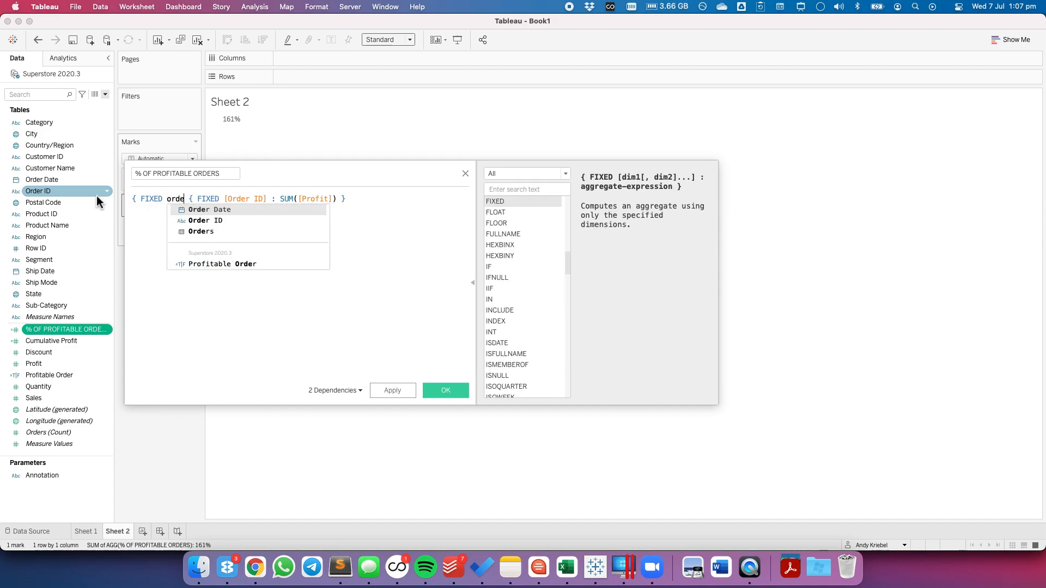
pyautogui.press('BackSpace')
pyautogui.press('BackSpace')
pyautogui.press('BackSpace')
pyautogui.press('BackSpace')
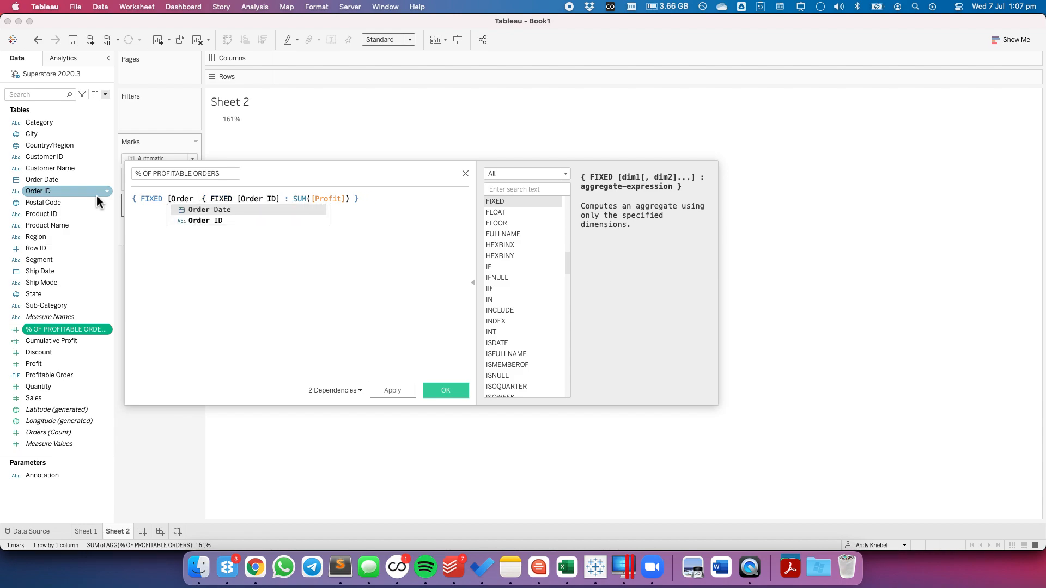
pyautogui.press('Down')
pyautogui.press('Return')
pyautogui.write(': ')
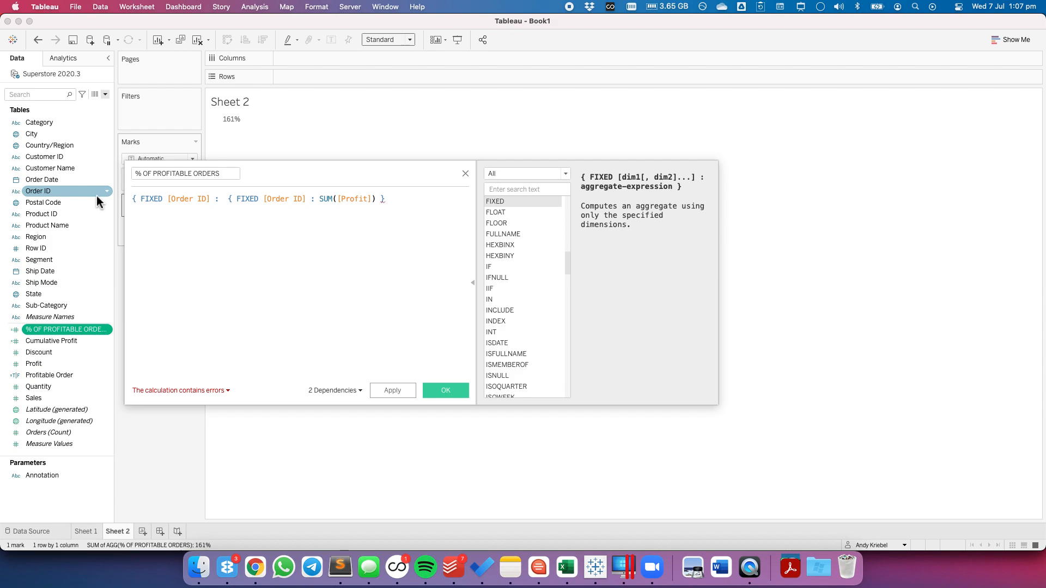
# Insert SUM(IF before the inner FIXED expression and append > 0 THEN 1 ELSE 0) END } after it.
pyautogui.write('SUM(I')
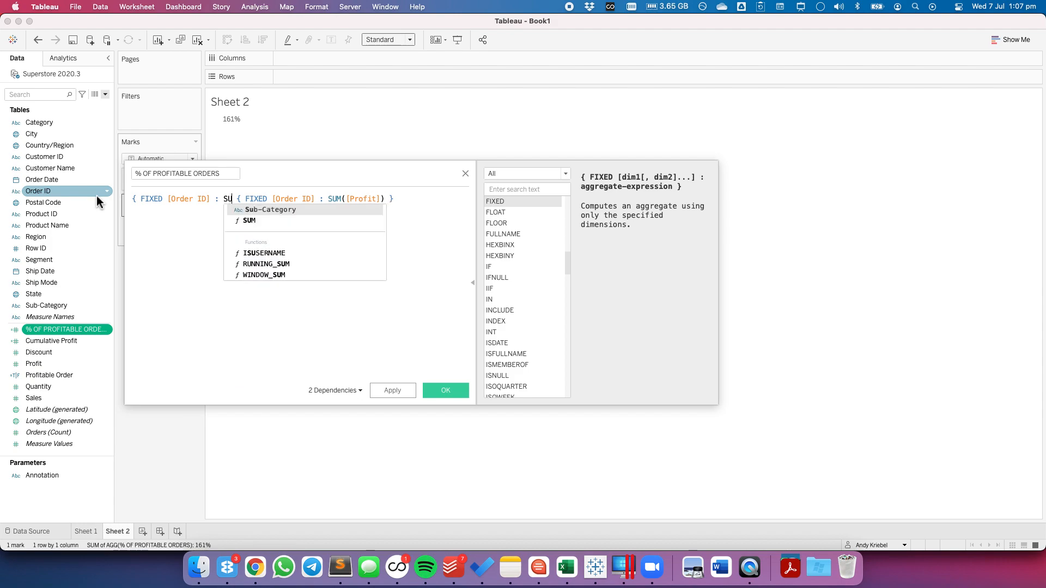
pyautogui.write('F')
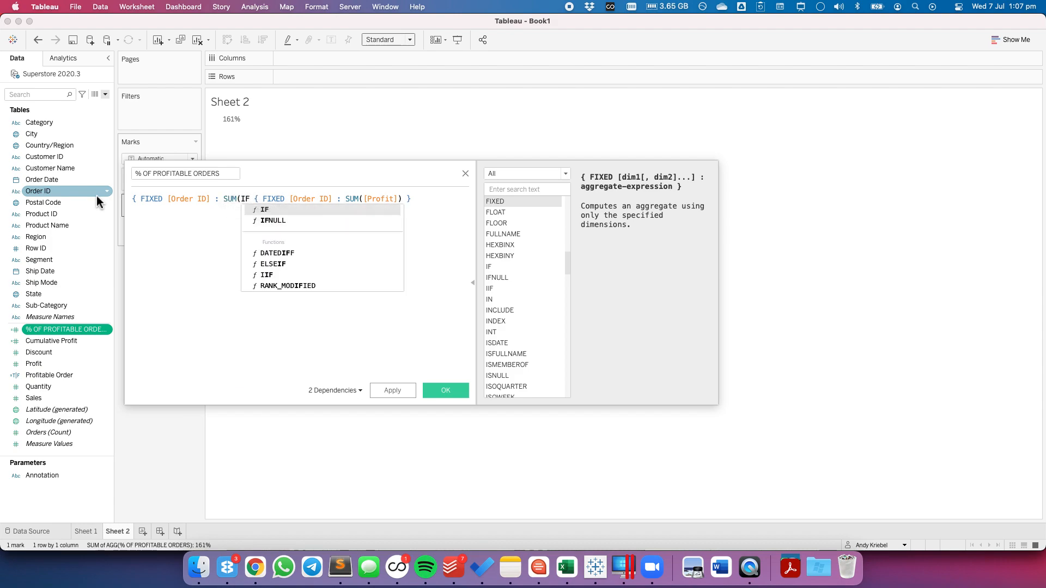
pyautogui.press('super+Right')
pyautogui.write('> ')
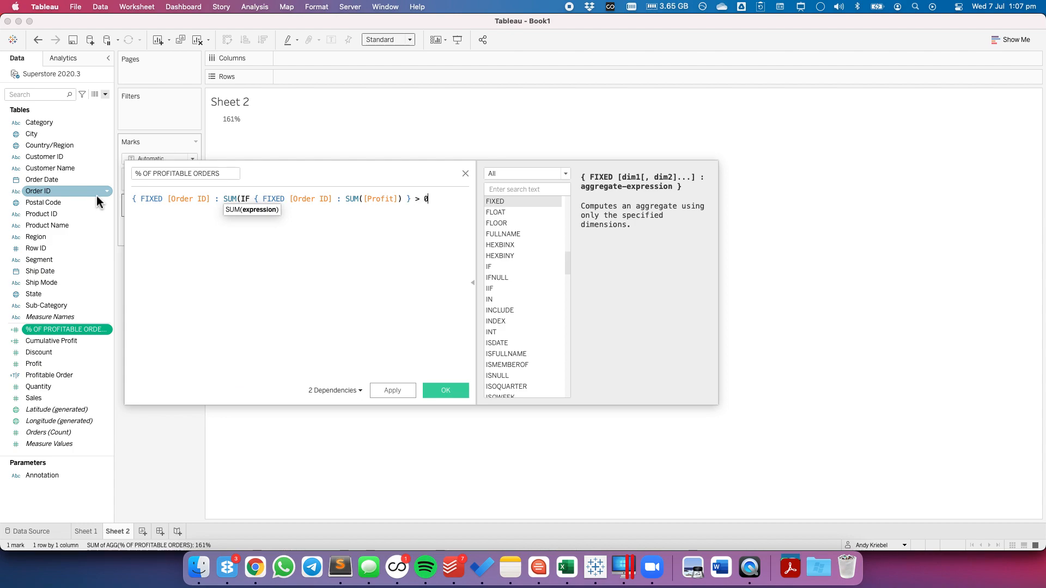
pyautogui.write('0 THEN 1 ELSE ')
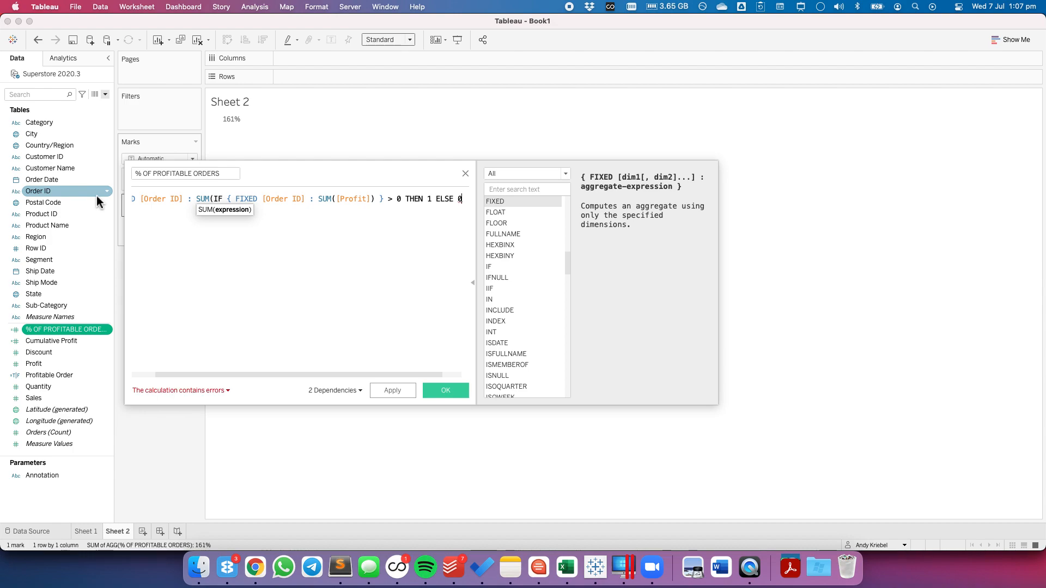
pyautogui.write('0) END')
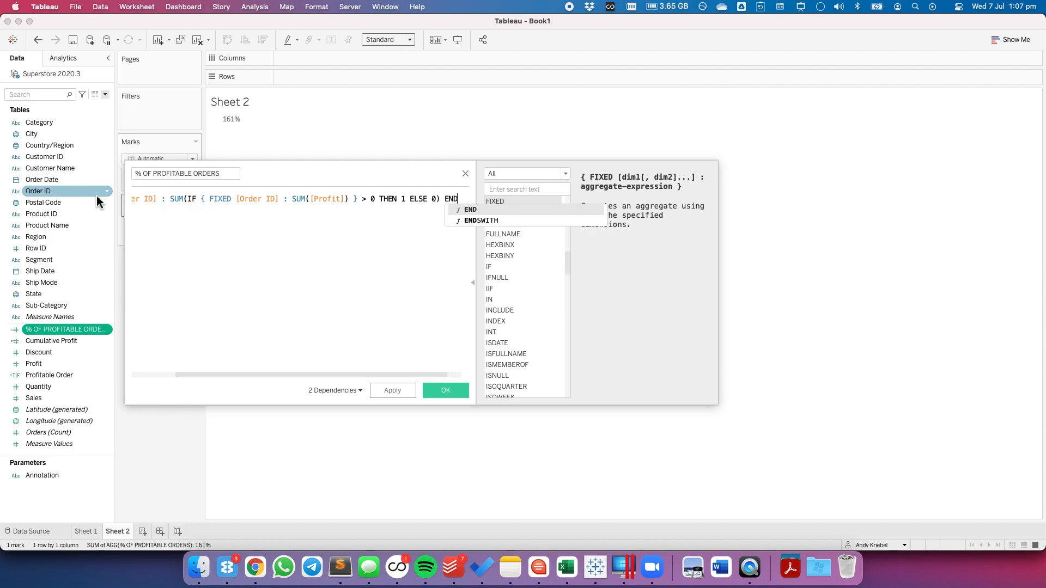
pyautogui.press('Return')
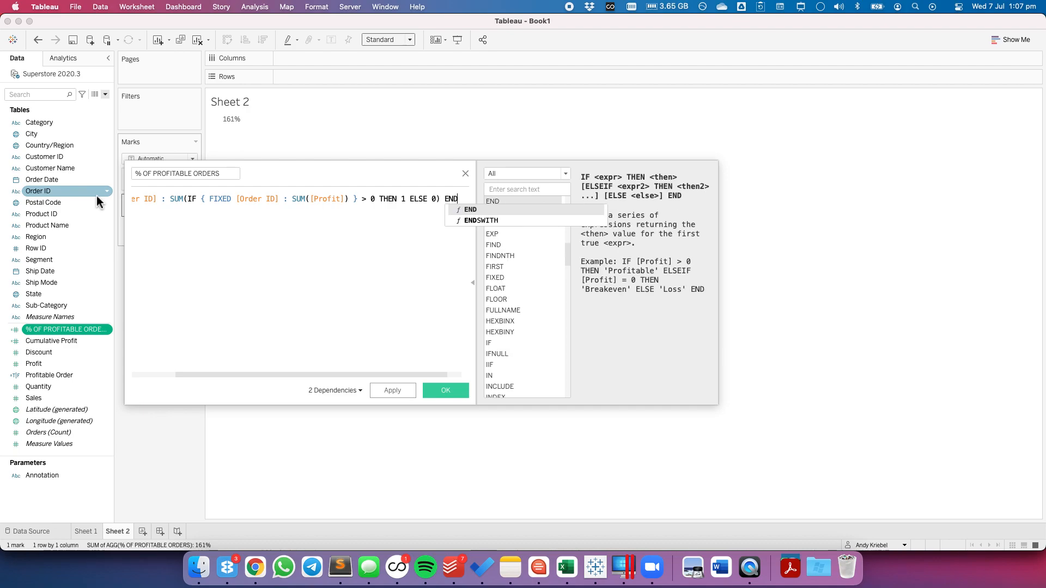
pyautogui.write('}')
pyautogui.press('super+Left')
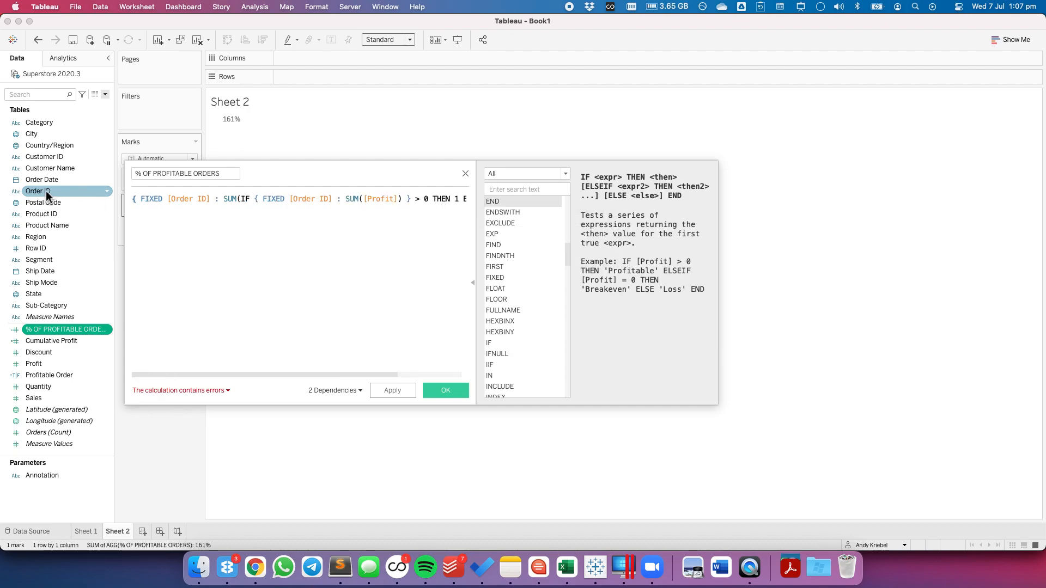
# Break the formula before the outer SUM and indent that part on its own line.
pyautogui.click(224, 199)
pyautogui.press('Return')
pyautogui.press('Tab')
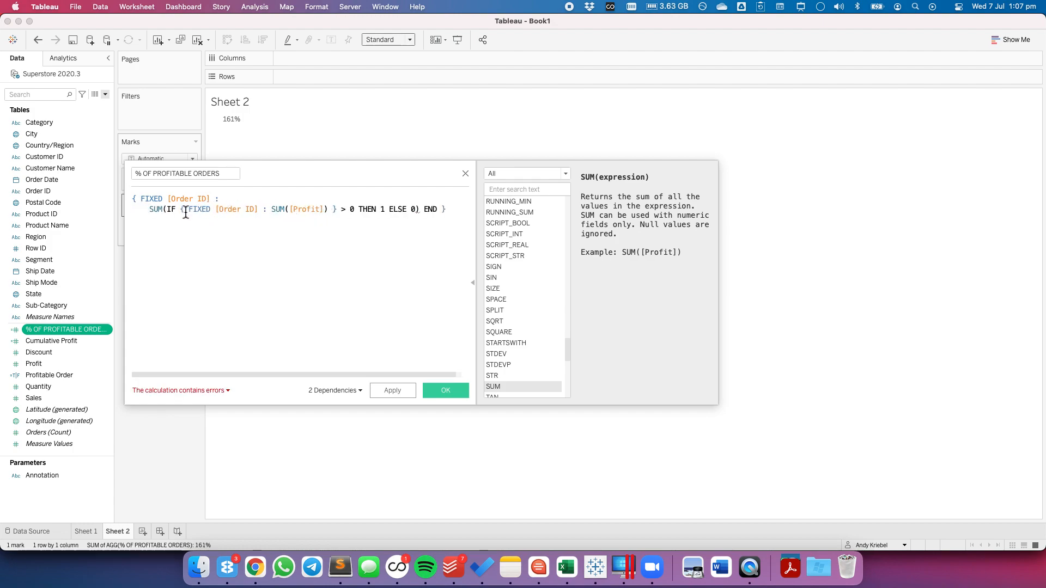
# Move the outer SUM's closing parenthesis from after ELSE 0 to after END.
pyautogui.moveTo(182, 209); pyautogui.dragTo(329, 209)
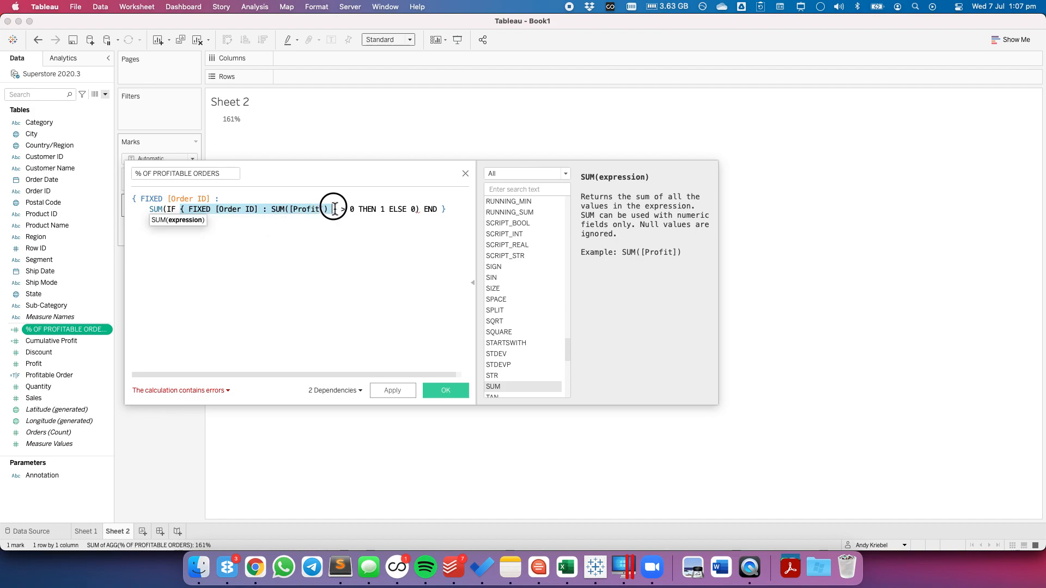
pyautogui.click(207, 229)
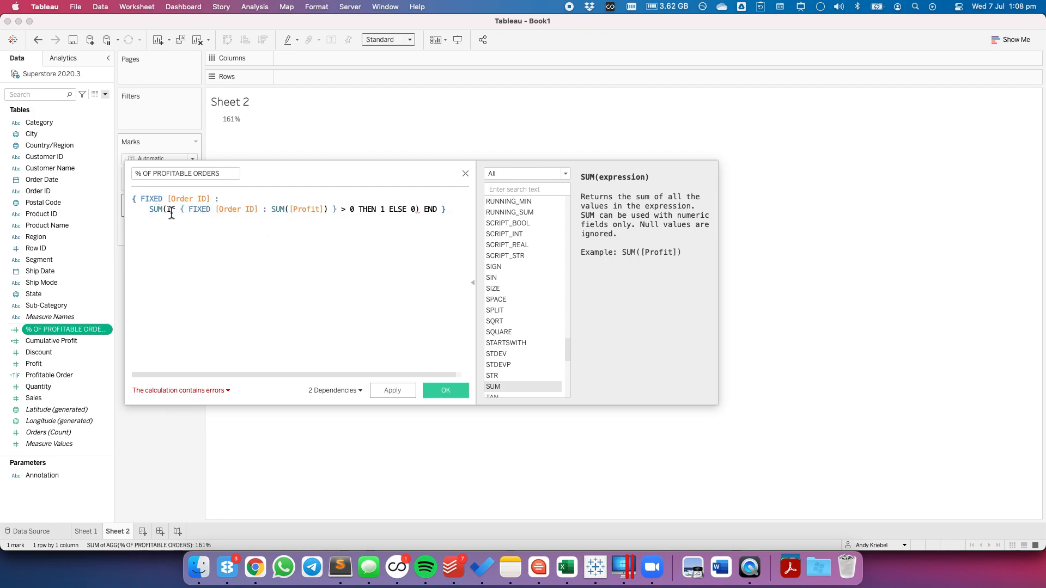
pyautogui.moveTo(169, 212); pyautogui.dragTo(376, 212)
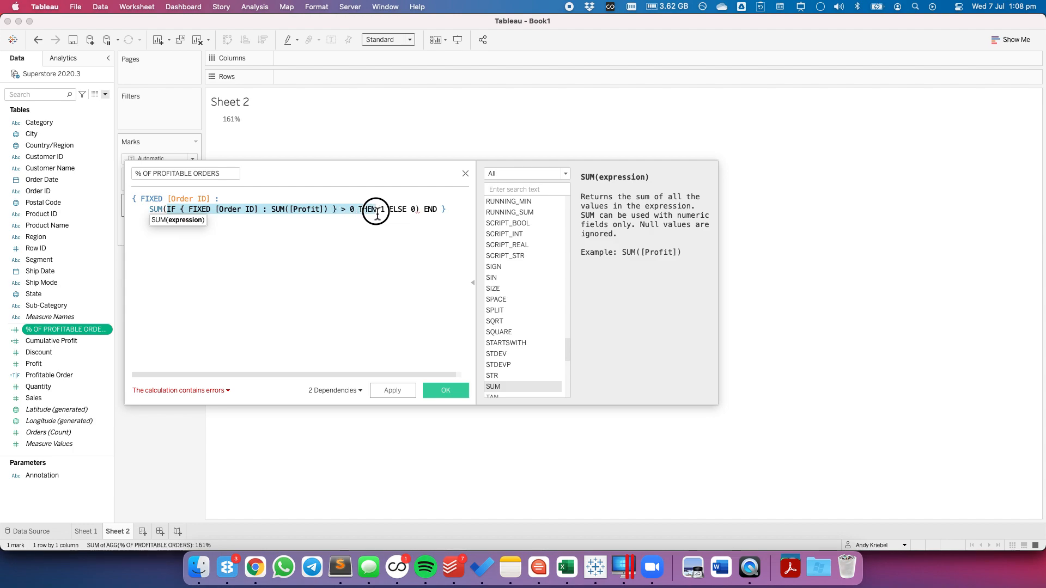
pyautogui.click(421, 211)
pyautogui.press('BackSpace')
pyautogui.click(437, 210)
pyautogui.write(')')
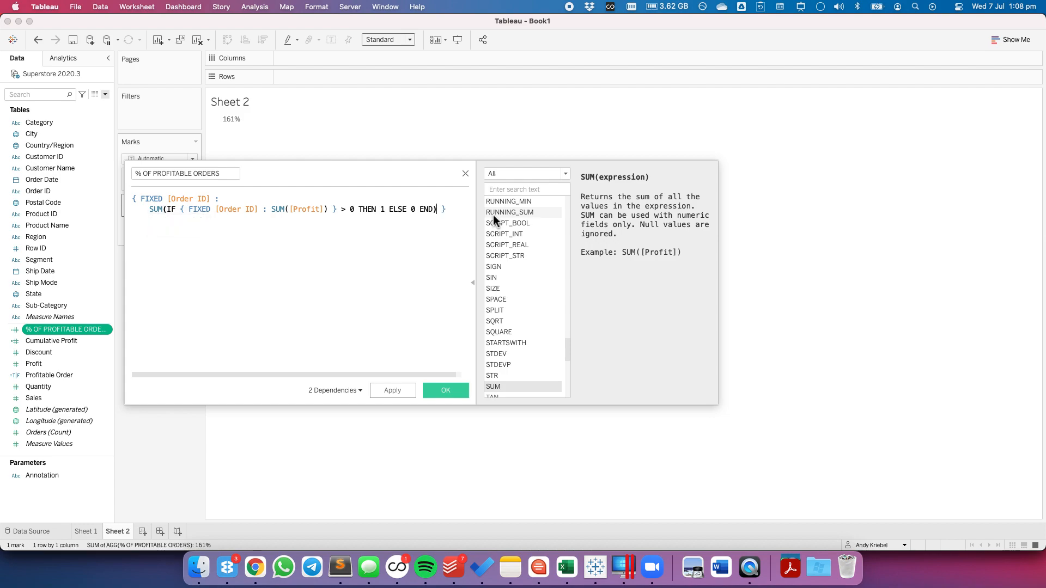
# Apply and save the calculation, and put the updated % OF PROFITABLE ORDERS field on the sheet's marks.
pyautogui.click(414, 392)
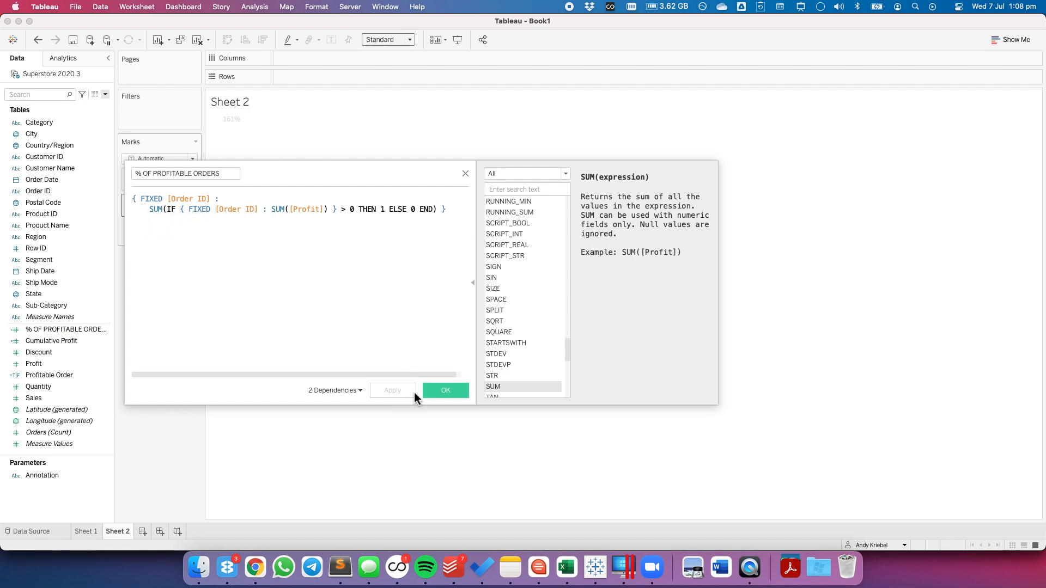
pyautogui.click(446, 390)
pyautogui.moveTo(67, 326); pyautogui.dragTo(163, 228)
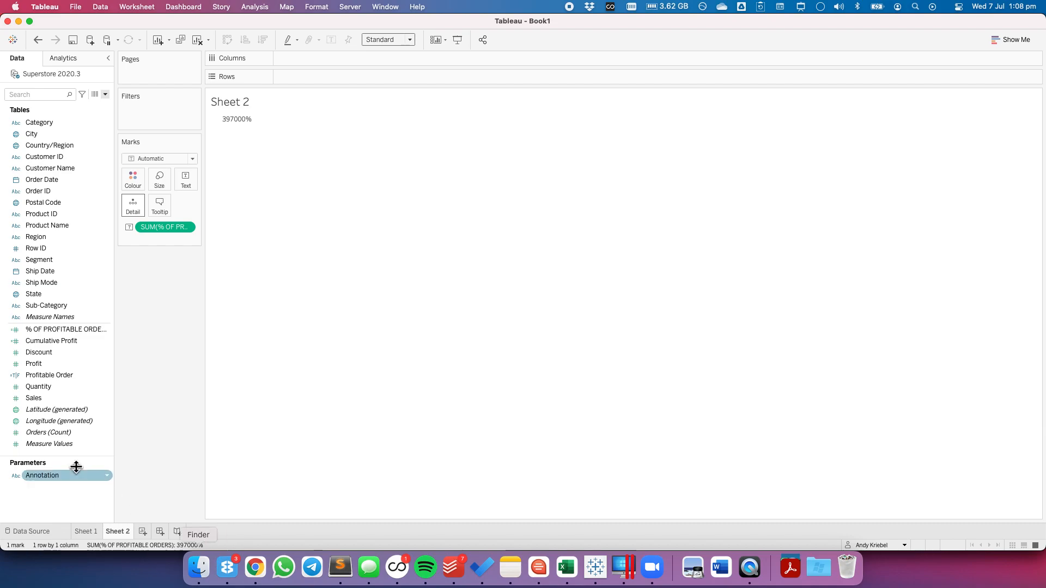
# Divide the % OF PROFITABLE ORDERS formula's FIXED expression by { COUNTD([Order ID]) }, and apply and save the calculation.
pyautogui.rightClick(74, 329)
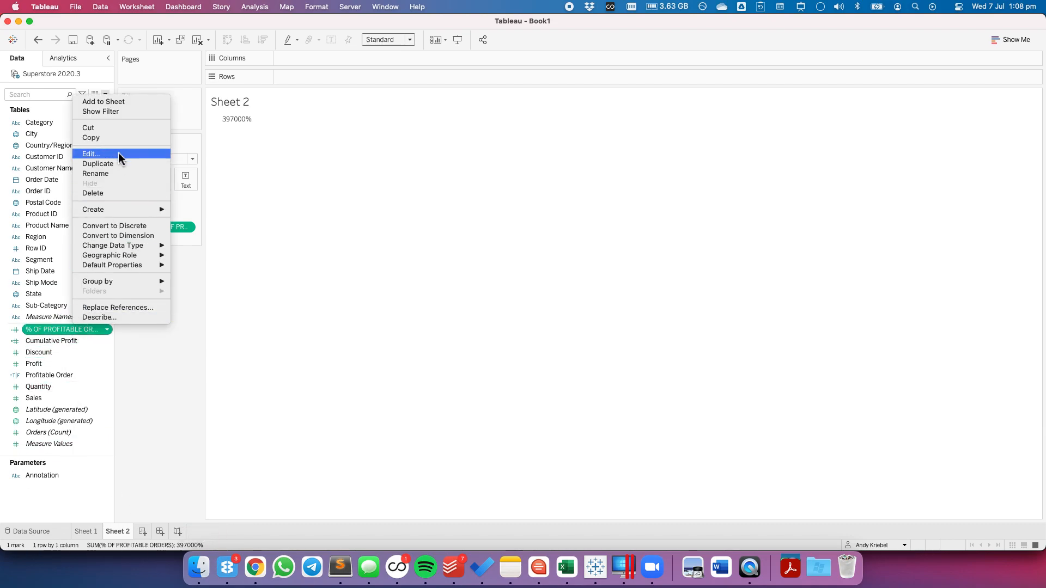
pyautogui.click(92, 154)
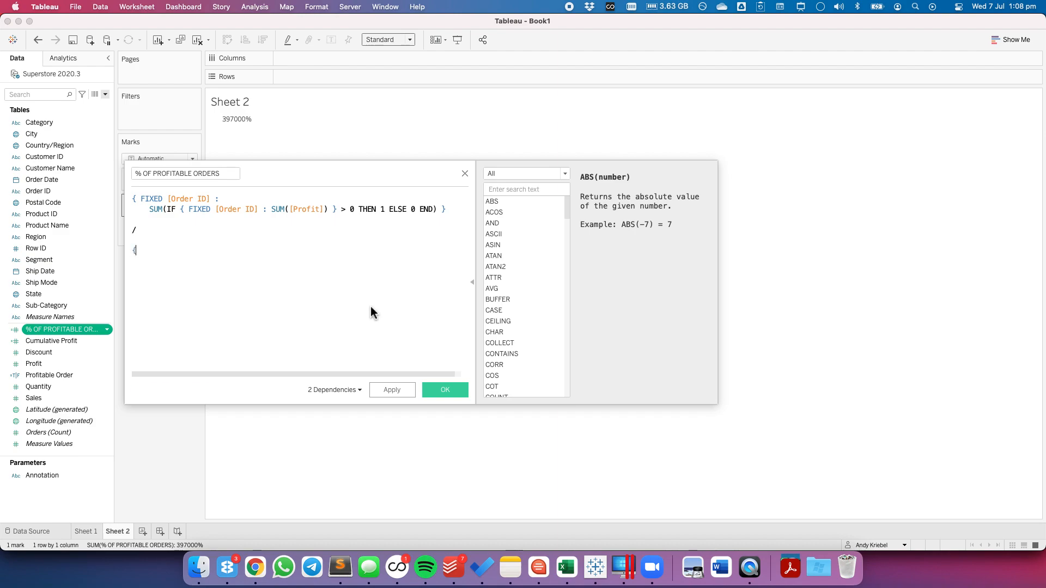
pyautogui.write('countd')
pyautogui.press('Return')
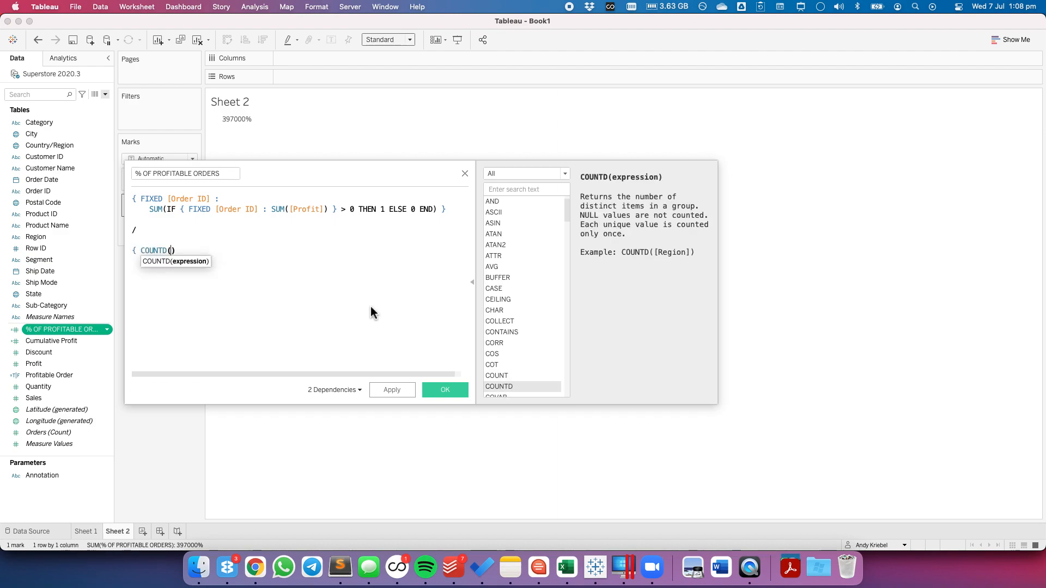
pyautogui.write('order')
pyautogui.press('Down')
pyautogui.press('Return')
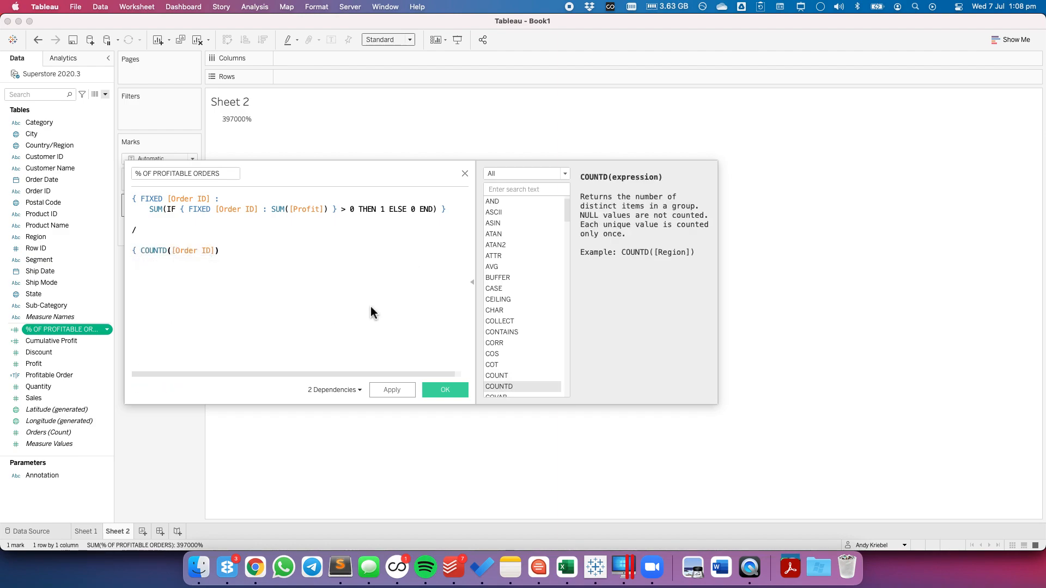
pyautogui.write('}')
pyautogui.click(403, 389)
pyautogui.click(402, 390)
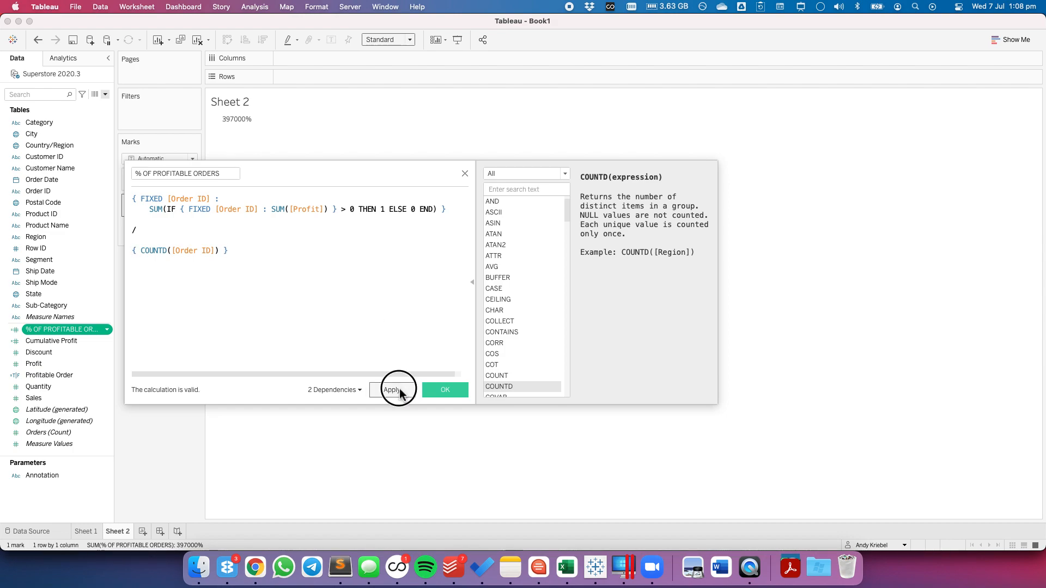
pyautogui.click(443, 390)
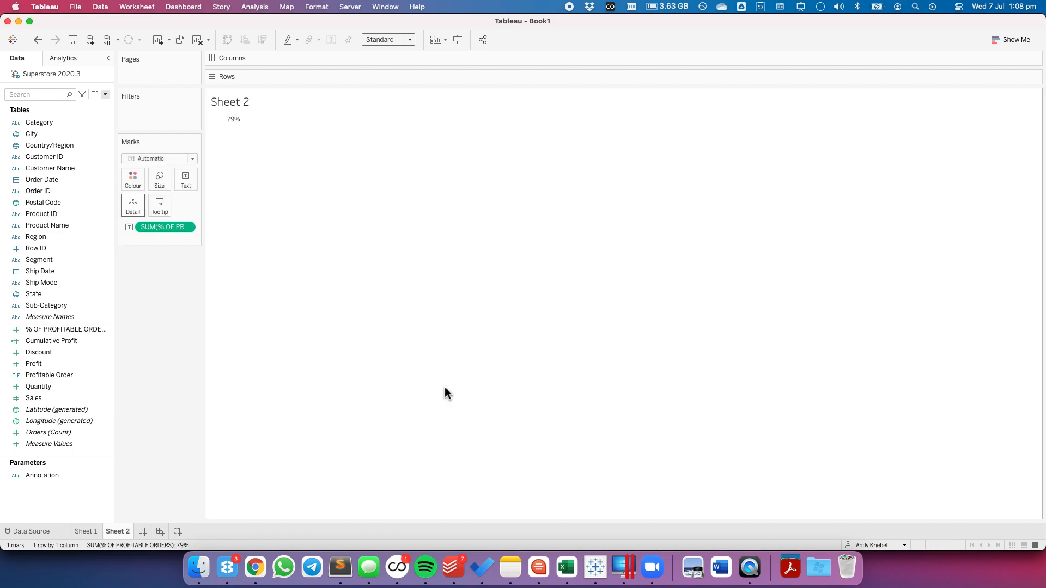
# Add % OF PROFITABLE ORDERS to Sheet 1's marks and replace the title's missing field with SUM(% OF PROFITABLE ORDERS).
pyautogui.click(93, 531)
pyautogui.moveTo(41, 328); pyautogui.dragTo(156, 256)
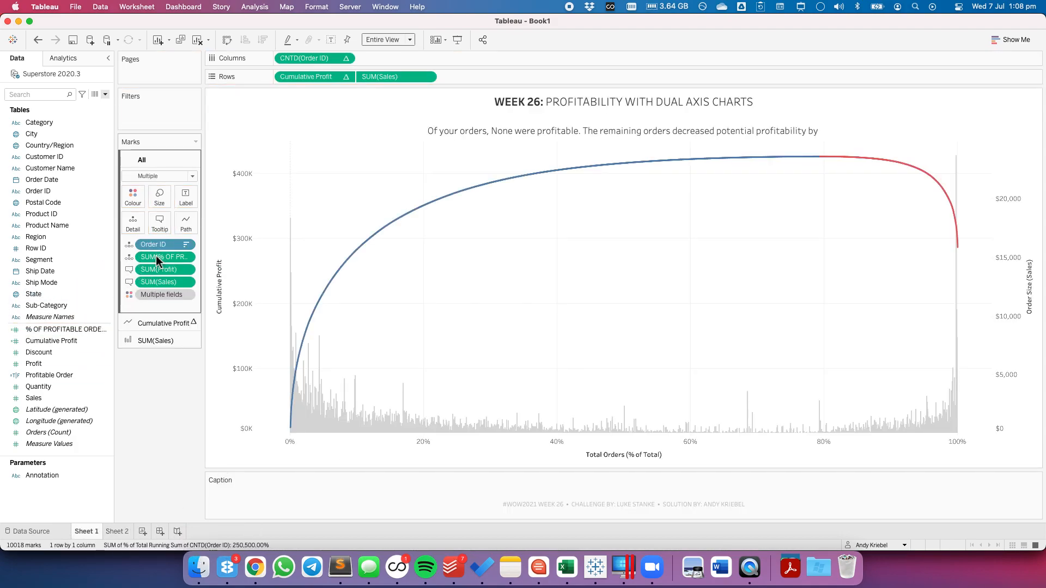
pyautogui.doubleClick(485, 125)
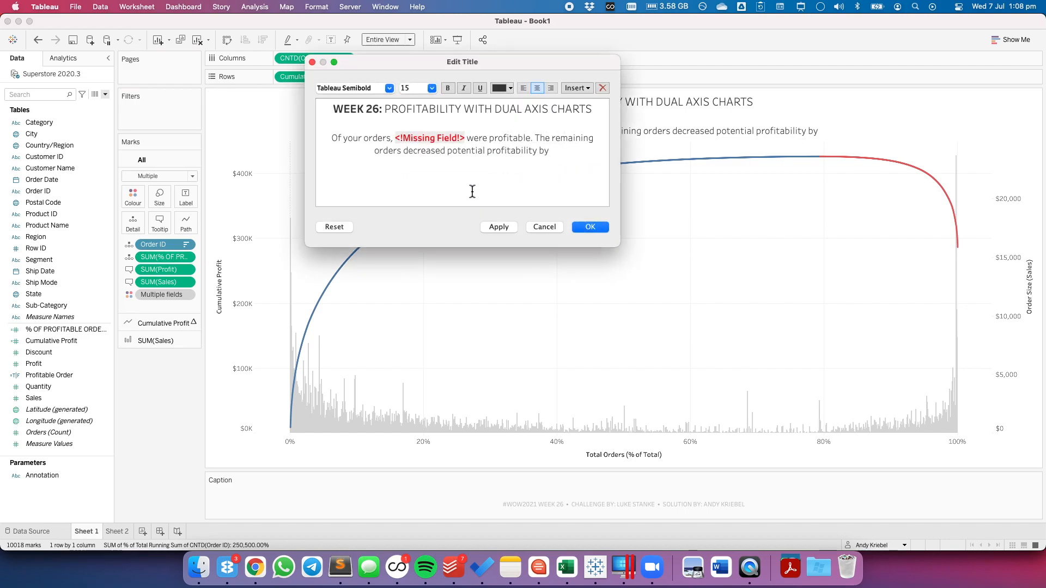
pyautogui.click(395, 141)
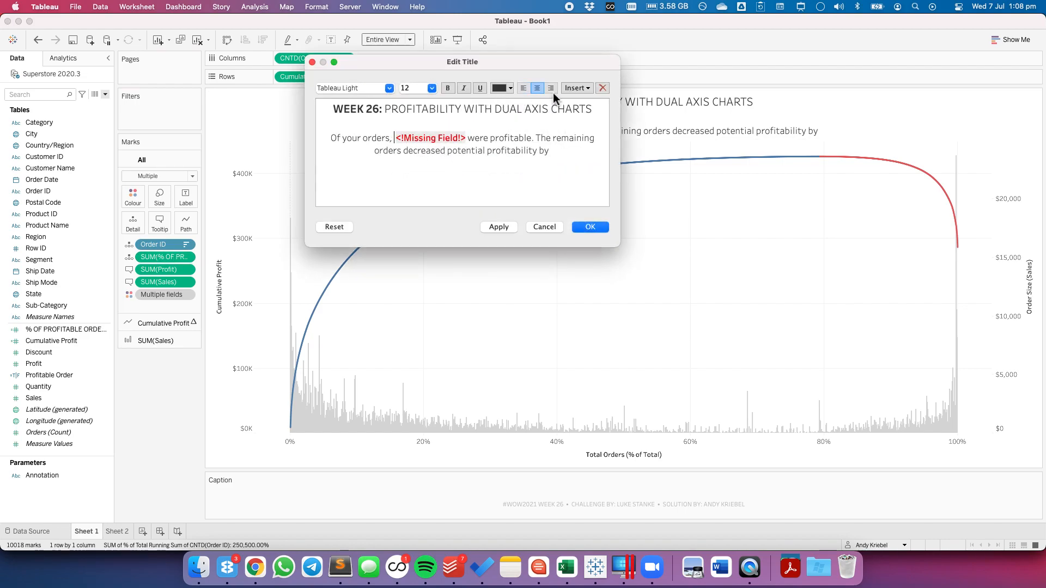
pyautogui.click(577, 88)
pyautogui.click(605, 289)
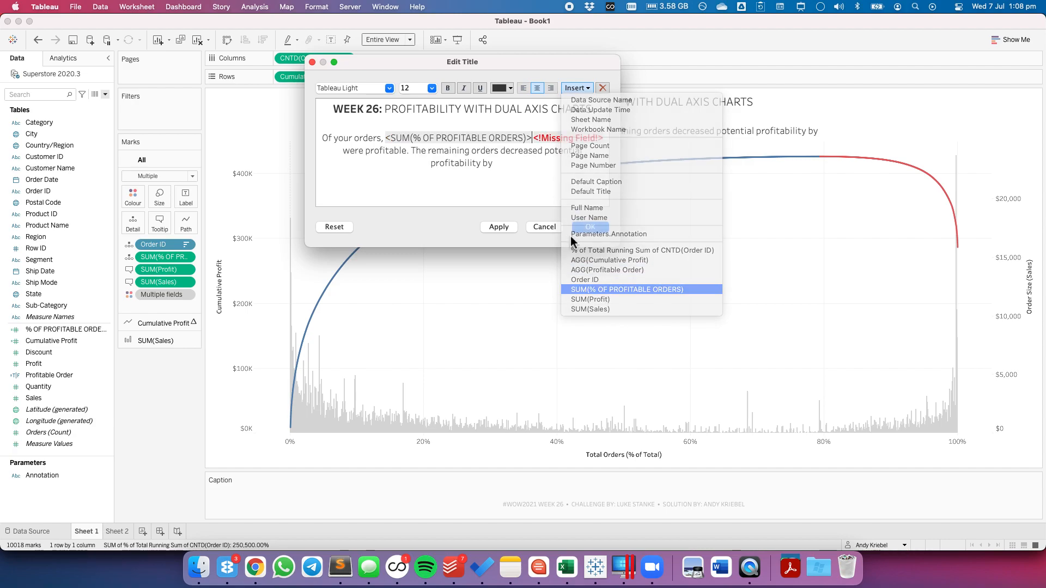
pyautogui.hotkey('shift', 'End')
pyautogui.press('BackSpace')
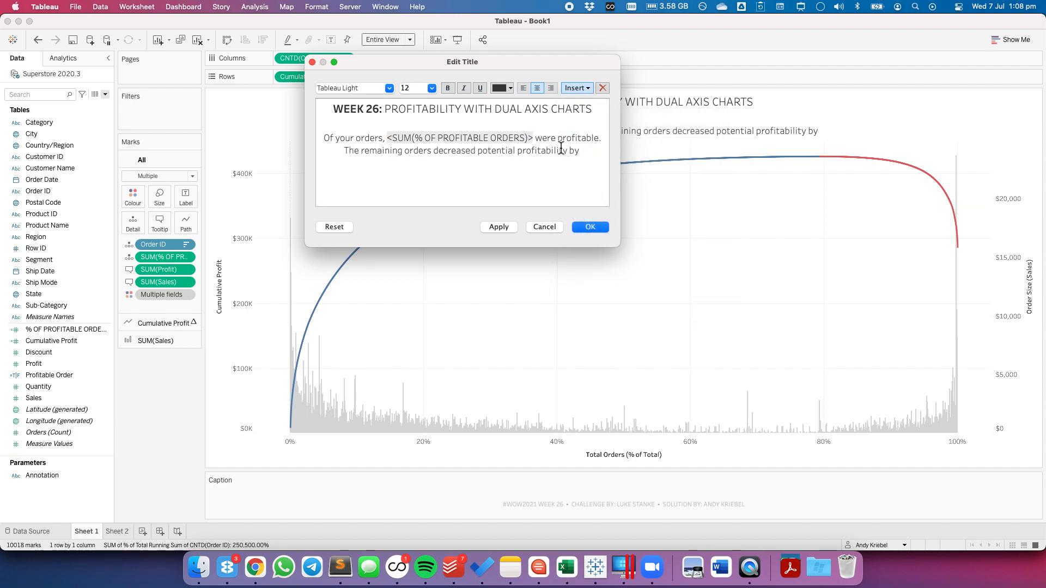
pyautogui.click(499, 227)
pyautogui.click(590, 227)
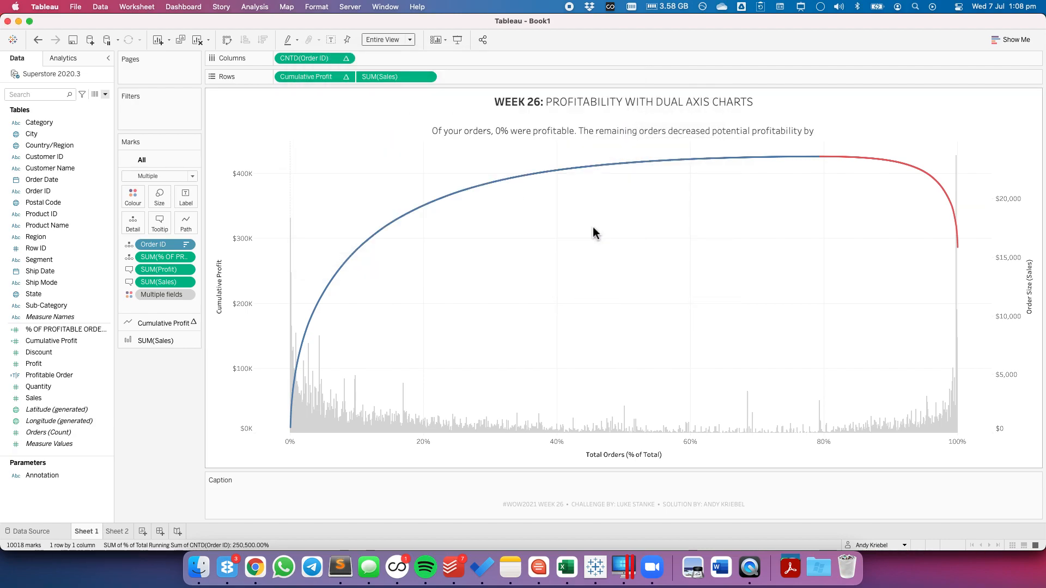
# Reopen the Sheet 1 title and check its SUM(% OF PROFITABLE ORDERS) field.
pyautogui.doubleClick(518, 129)
pyautogui.click(432, 138)
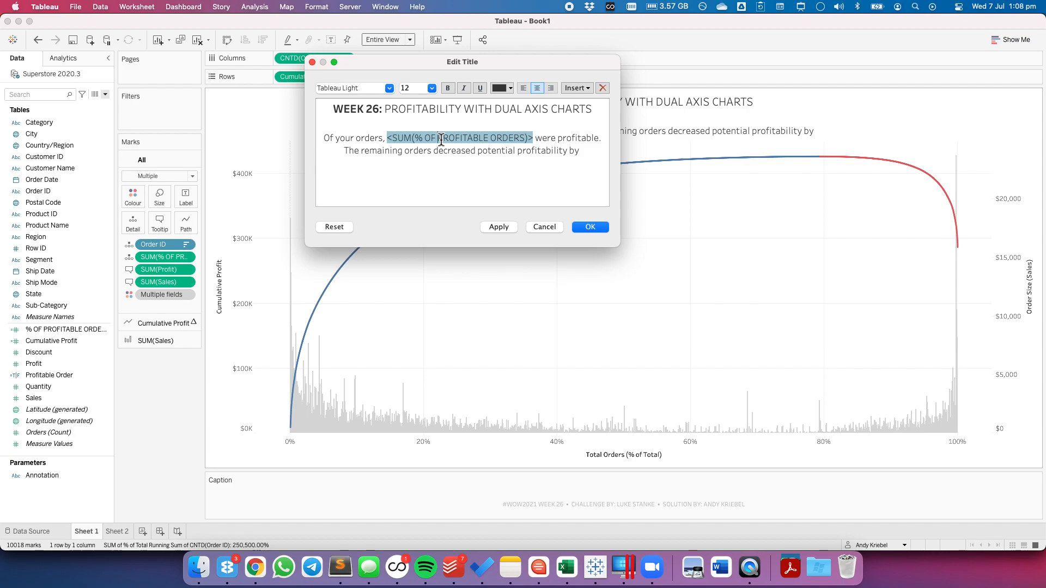
pyautogui.click(586, 228)
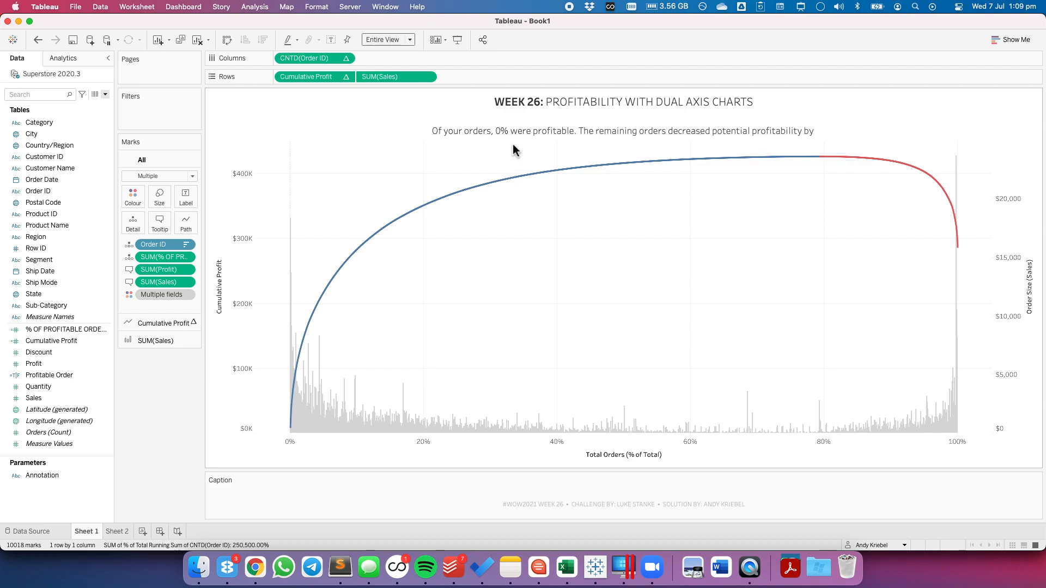
# Try formatting the SUM(% OF PROFITABLE ORDERS) mark's default numbers as a percentage with 0 decimal places.
pyautogui.rightClick(177, 256)
pyautogui.click(198, 295)
pyautogui.click(72, 99)
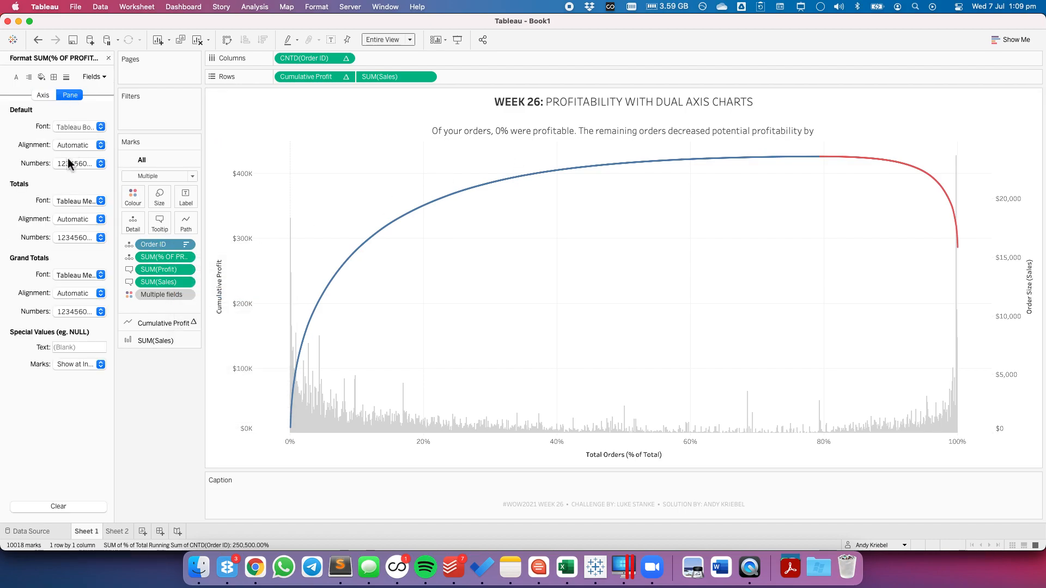
pyautogui.click(71, 163)
pyautogui.click(84, 243)
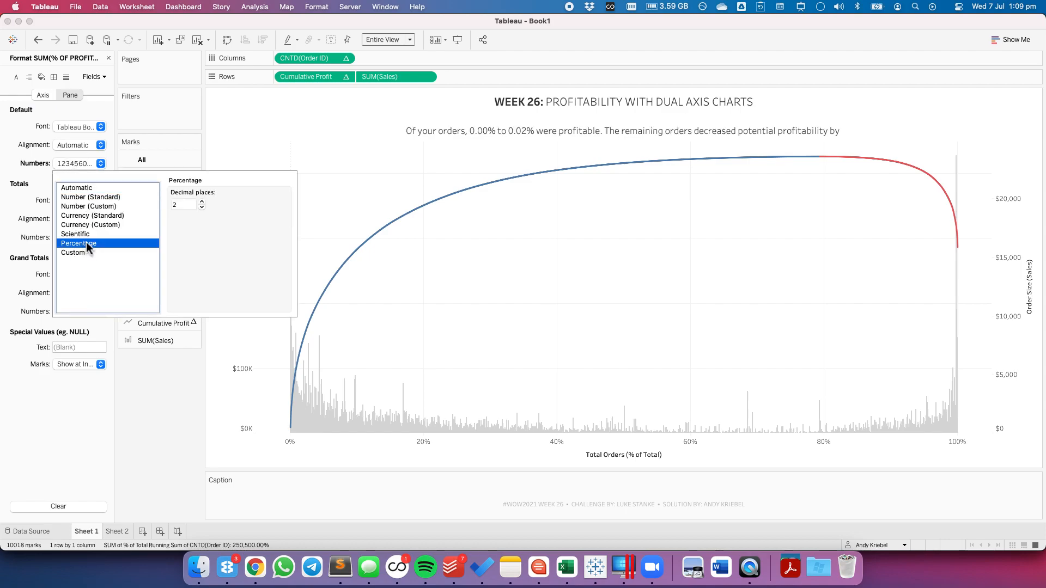
pyautogui.click(201, 207)
pyautogui.click(201, 208)
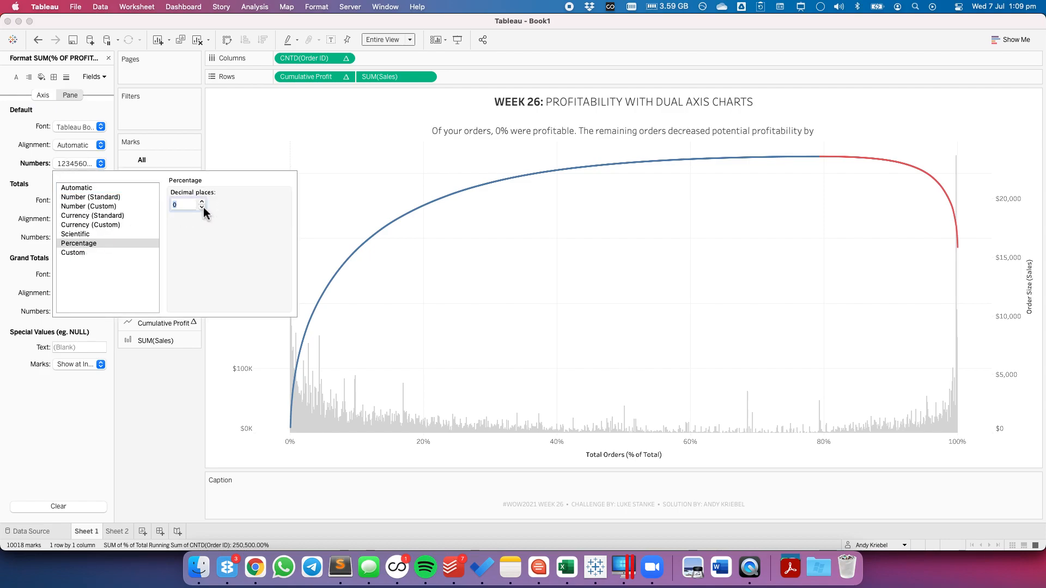
pyautogui.click(352, 172)
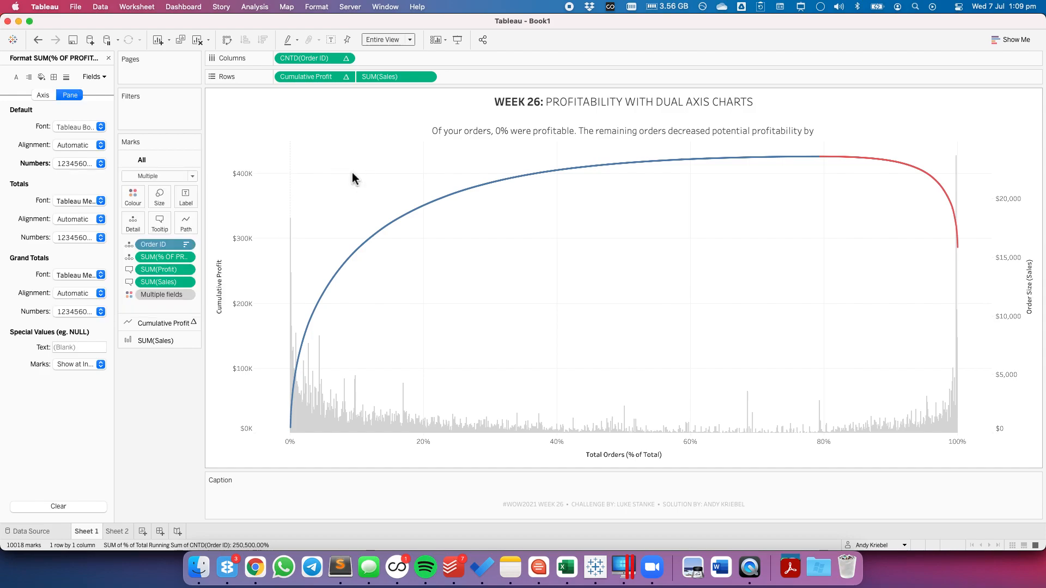
# Undo the percentage number formatting of the SUM(% OF PROFITABLE ORDERS) mark and close its format settings.
pyautogui.click(37, 42)
pyautogui.click(37, 42)
pyautogui.click(36, 42)
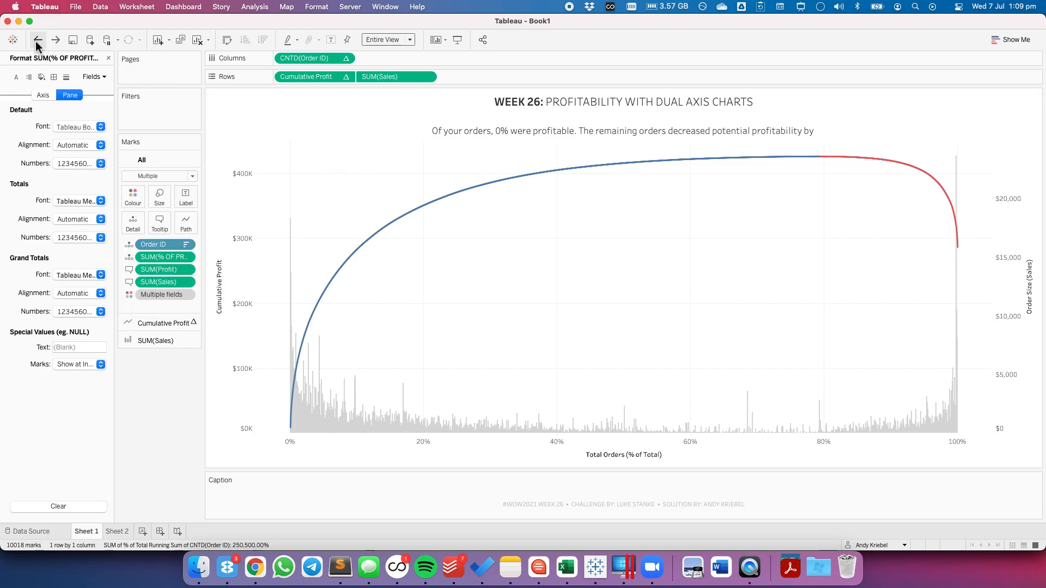
pyautogui.click(109, 57)
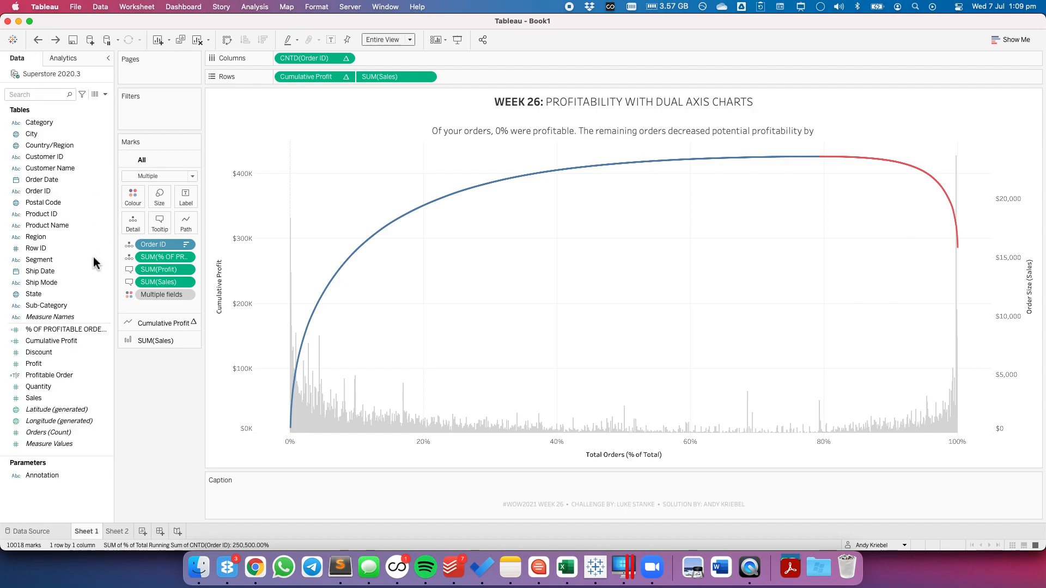
# Wrap the entire % OF PROFITABLE ORDERS formula in { SUM( ... )}, and apply and save the calculation.
pyautogui.rightClick(59, 329)
pyautogui.click(90, 155)
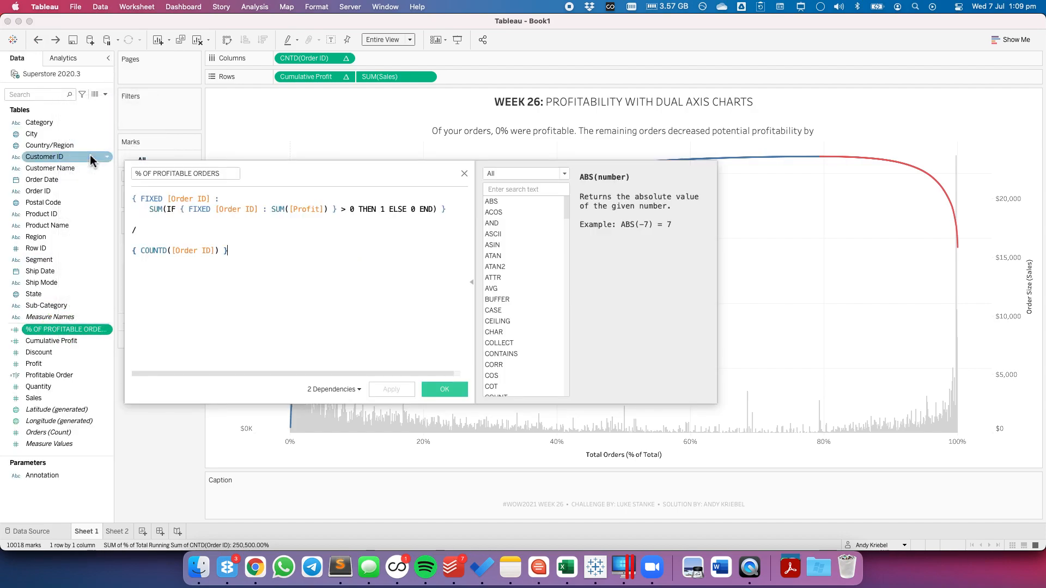
pyautogui.write('{ ')
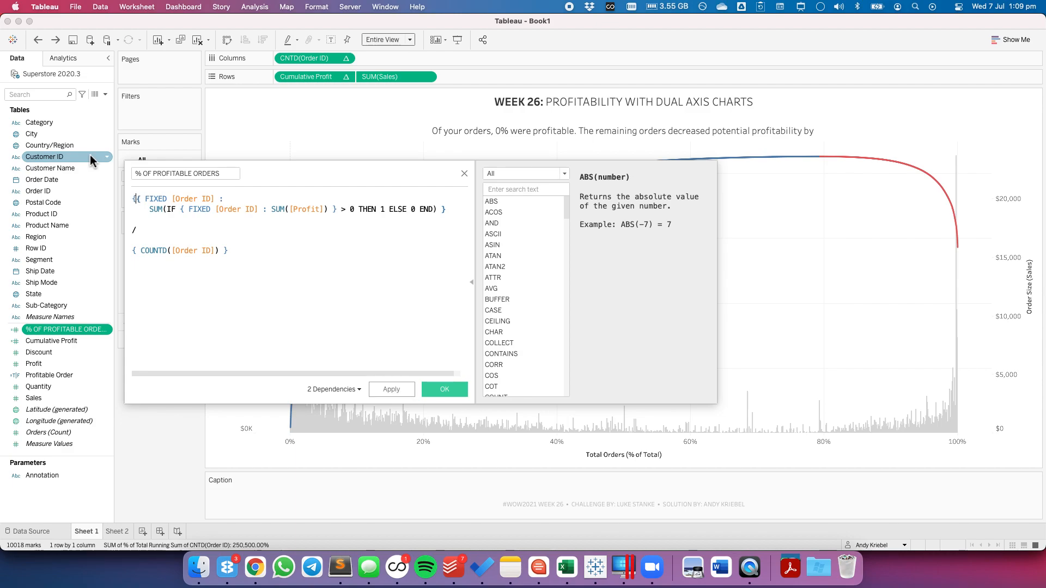
pyautogui.write('SUM(')
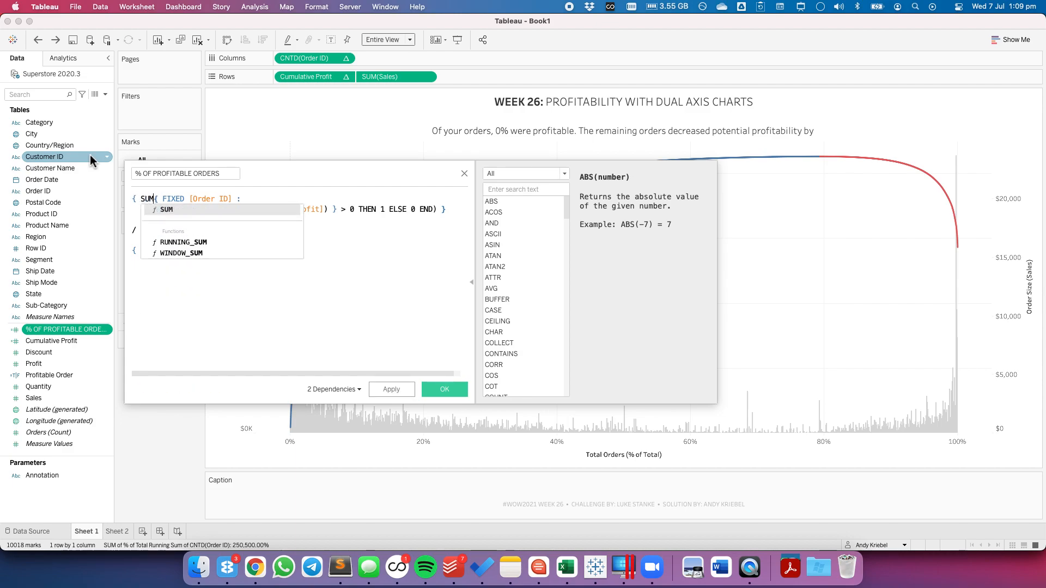
pyautogui.press('Return')
pyautogui.write(')')
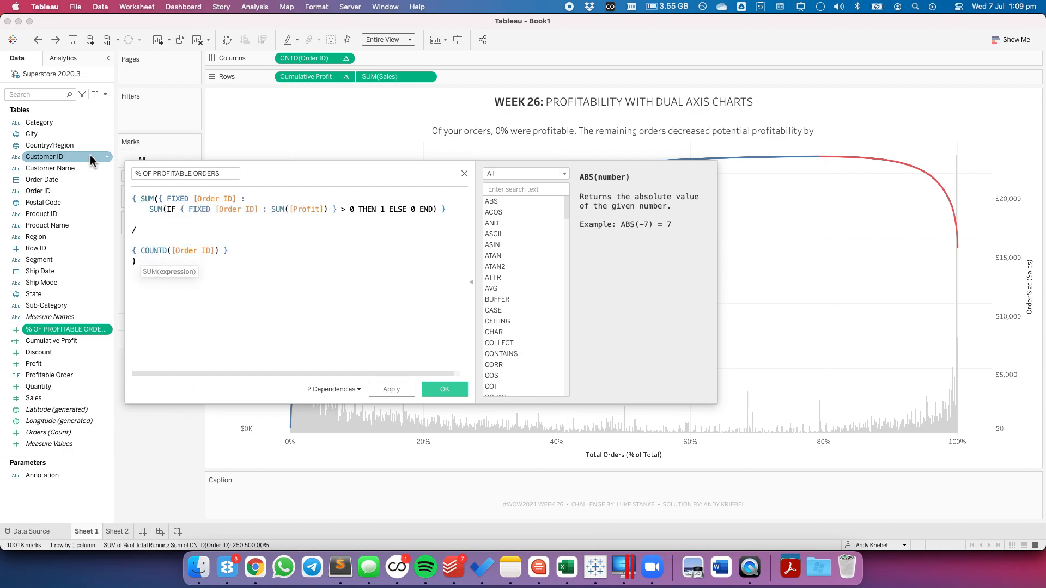
pyautogui.write('}')
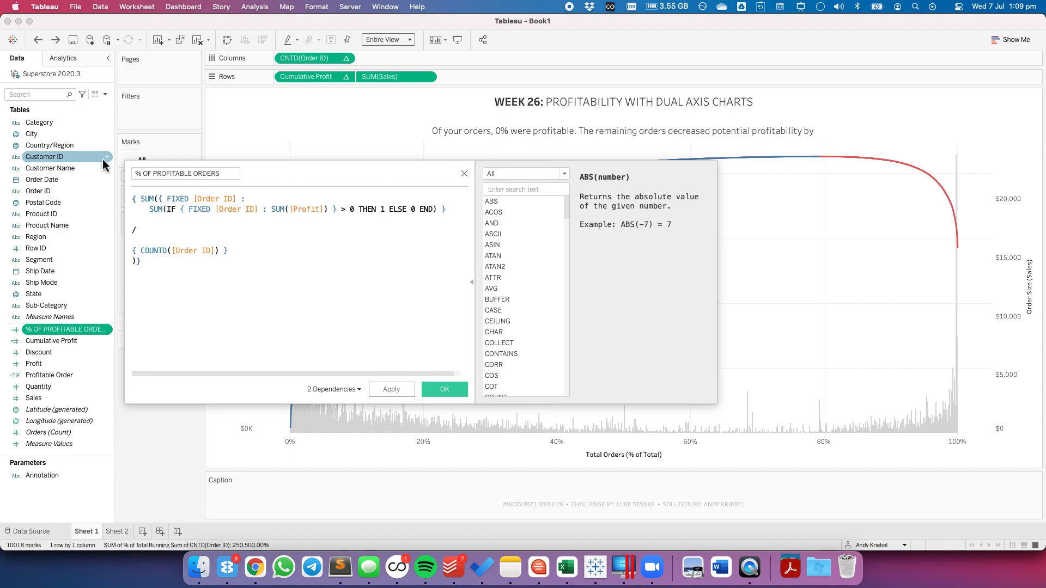
pyautogui.click(392, 389)
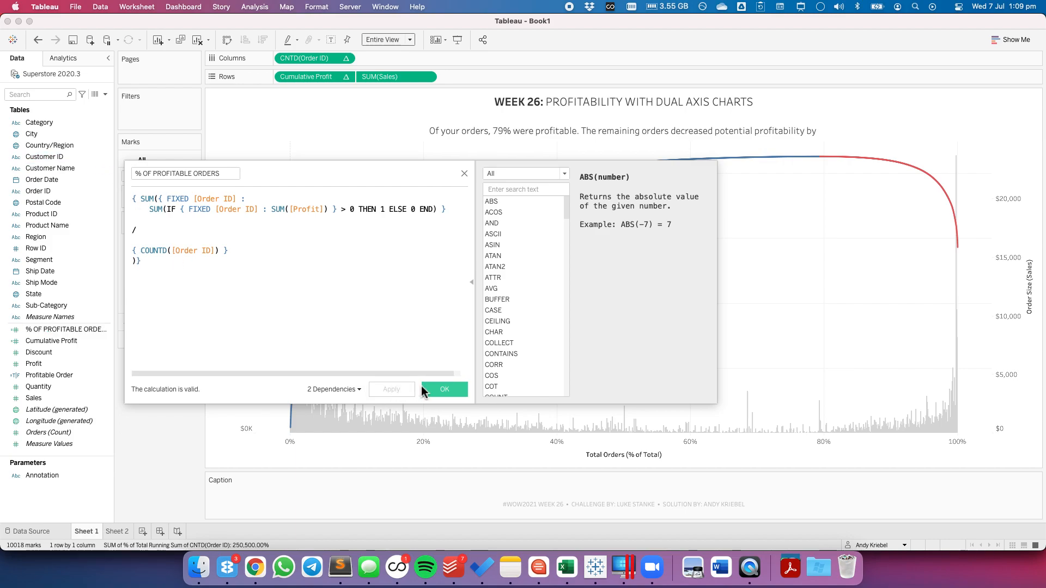
pyautogui.click(437, 389)
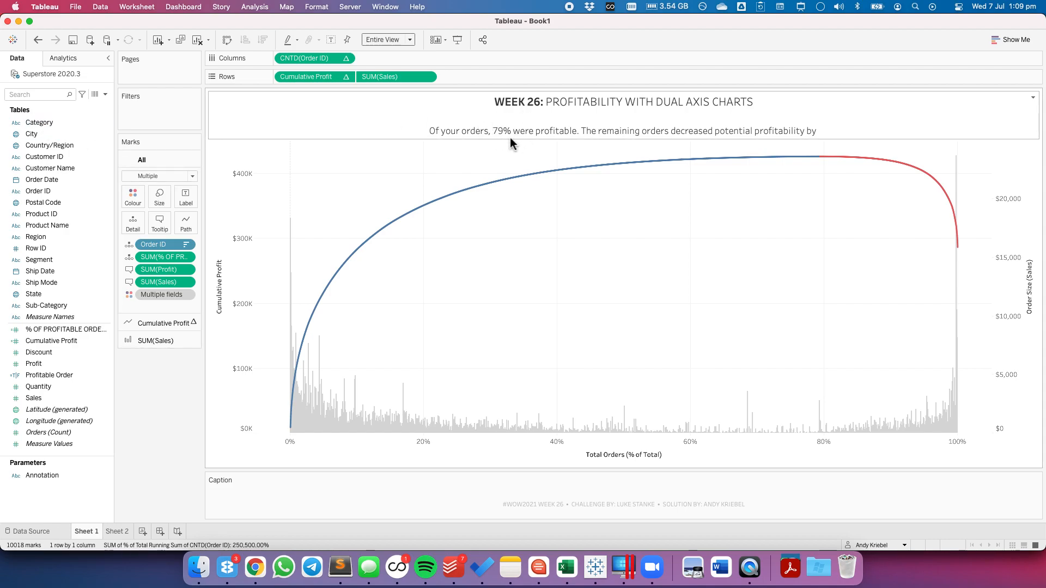
# Replace the inner FIXED expression in % OF PROFITABLE ORDERS with [Profit], leaving IF [Profit] > 0, and apply and save the calculation.
pyautogui.click(54, 330)
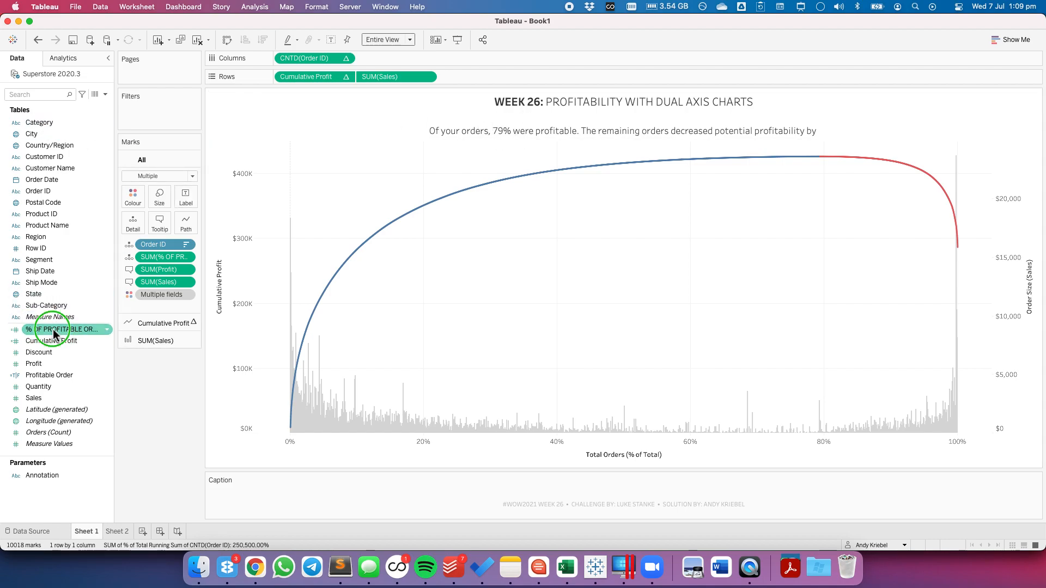
pyautogui.rightClick(54, 330)
pyautogui.click(64, 153)
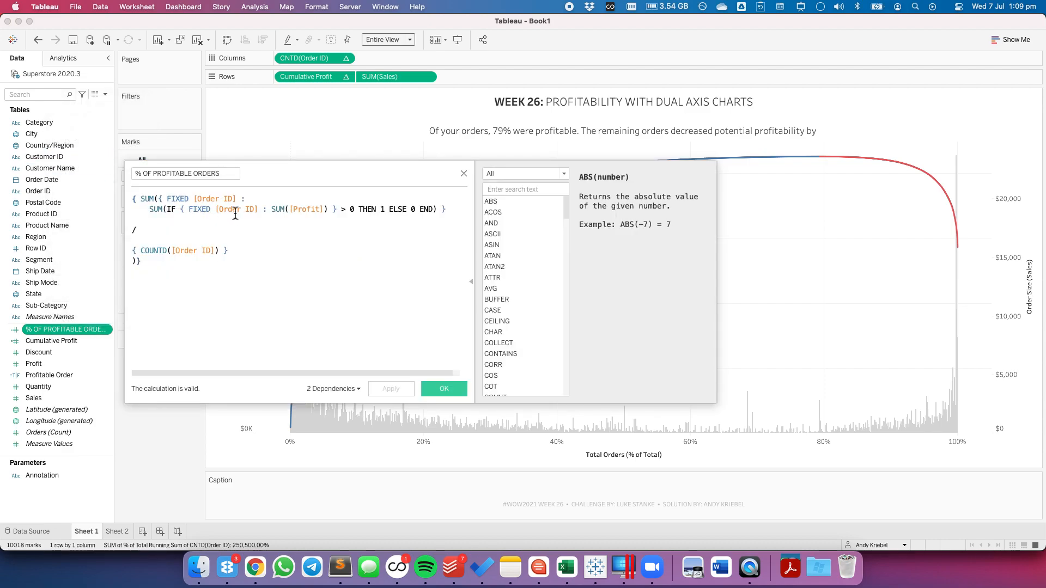
pyautogui.click(272, 212)
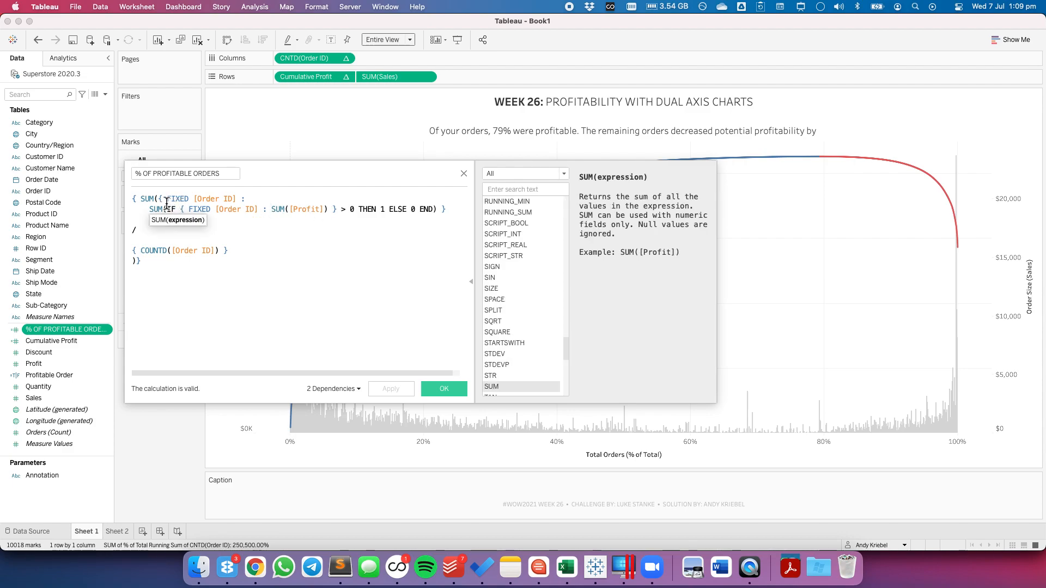
pyautogui.moveTo(180, 210); pyautogui.dragTo(289, 210)
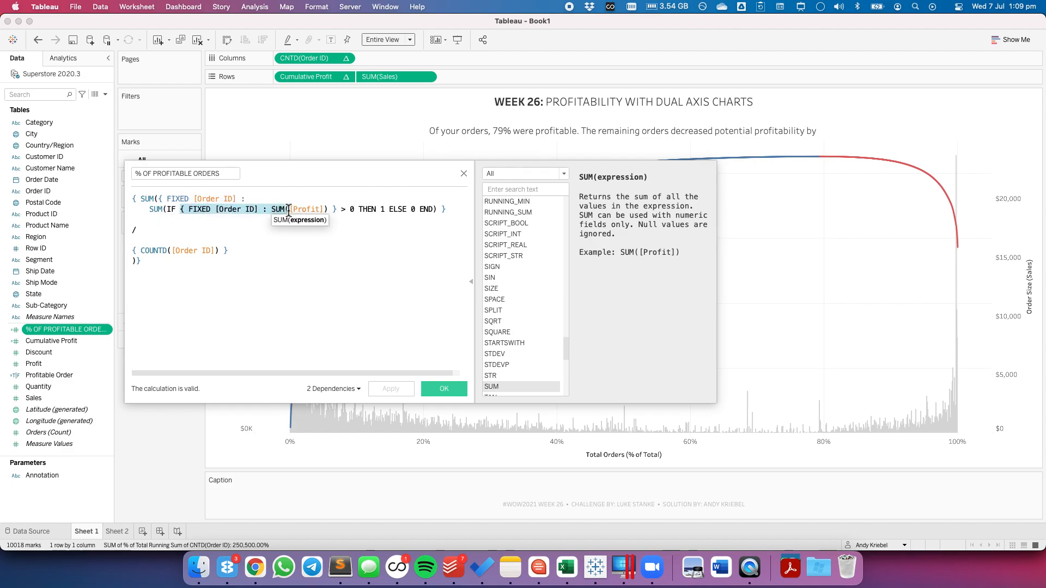
pyautogui.press('BackSpace')
pyautogui.click(227, 211)
pyautogui.press('BackSpace')
pyautogui.press('BackSpace')
pyautogui.press('BackSpace')
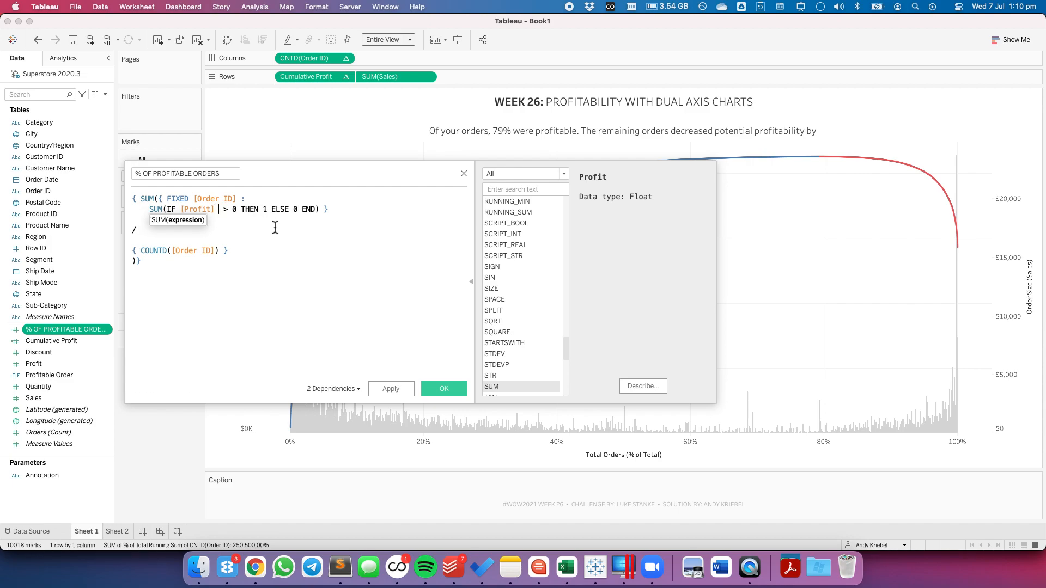
pyautogui.press('BackSpace')
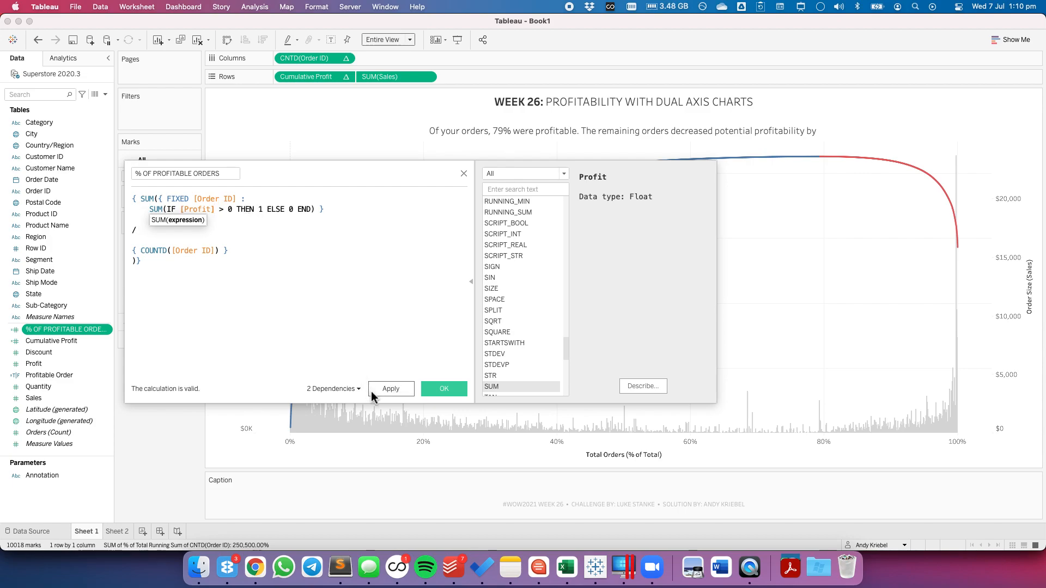
pyautogui.click(384, 387)
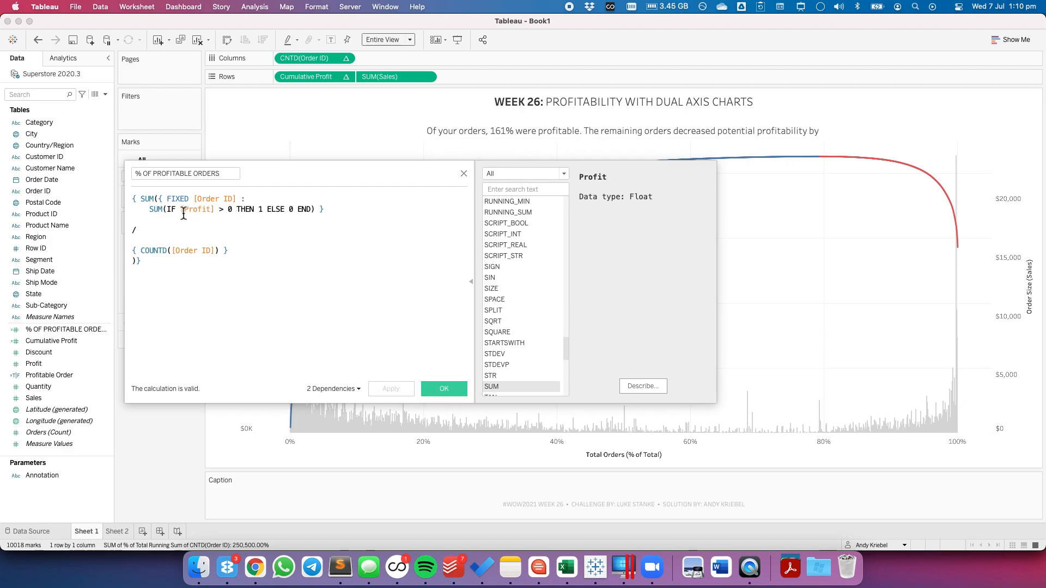
pyautogui.click(444, 390)
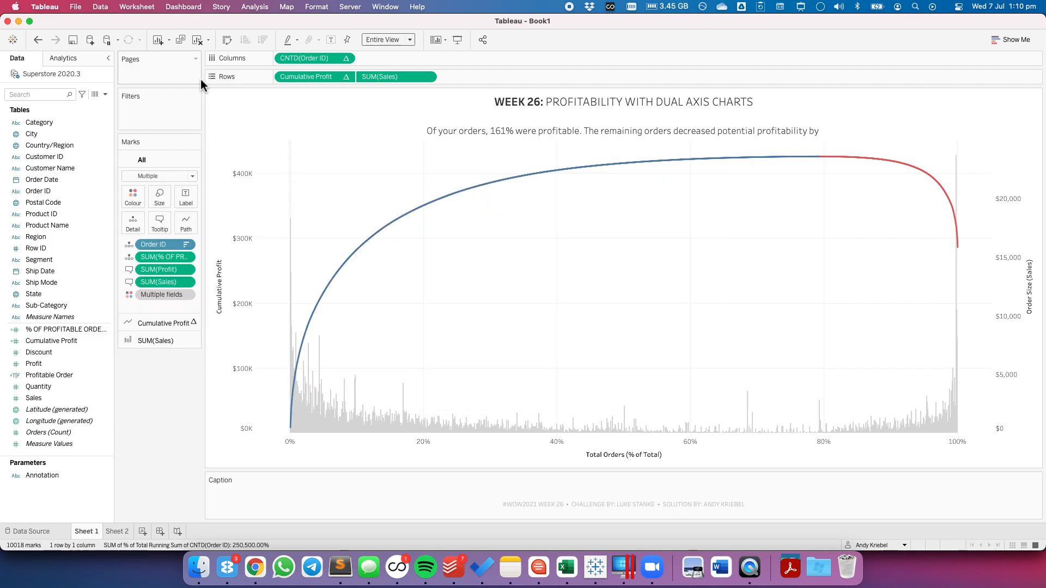
# Undo the last % OF PROFITABLE ORDERS formula change and reopen the calculation to examine its inner FIXED profit expression.
pyautogui.click(42, 43)
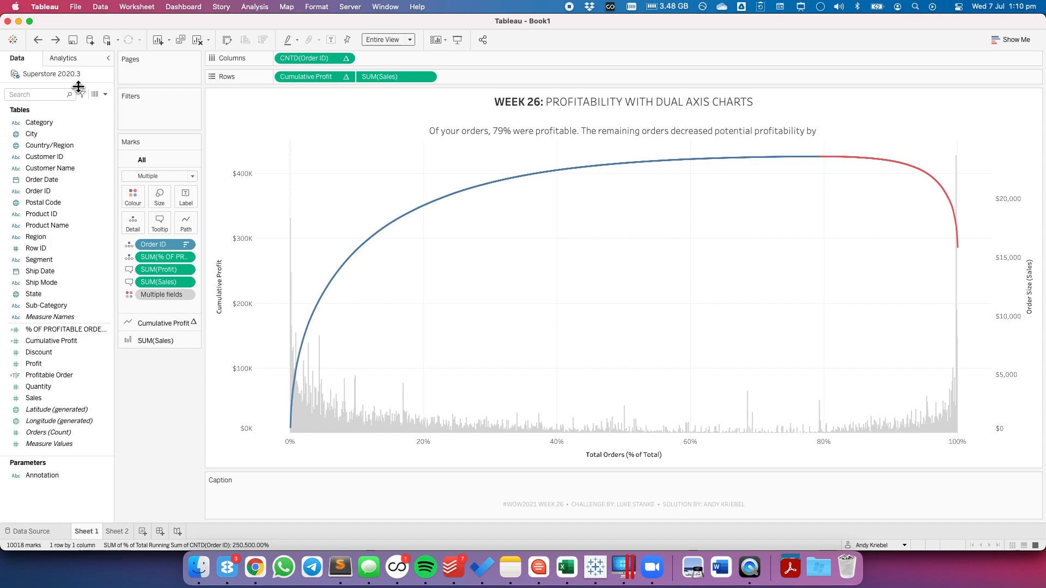
pyautogui.rightClick(60, 330)
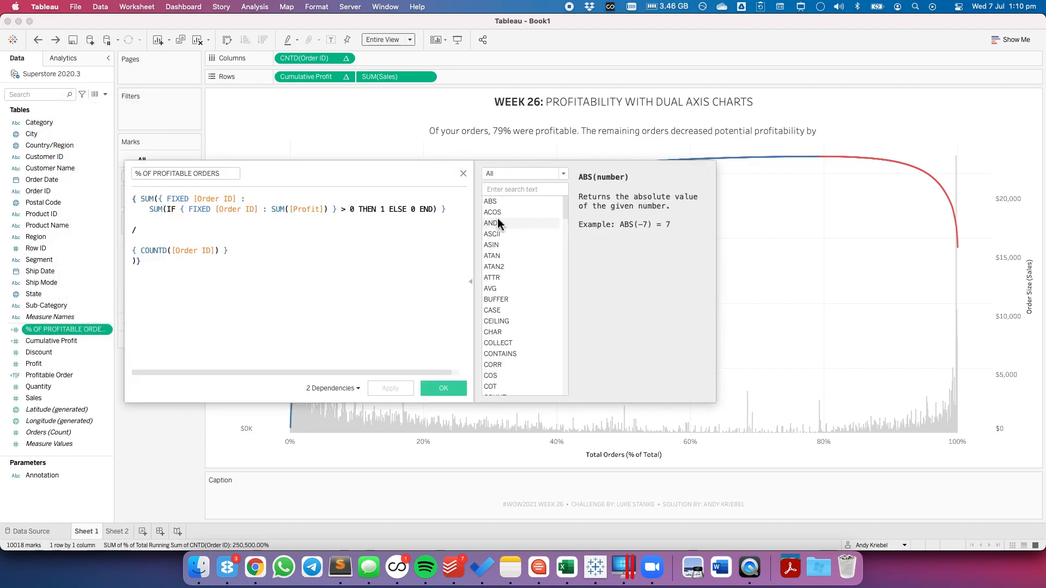
pyautogui.moveTo(182, 209); pyautogui.dragTo(337, 209)
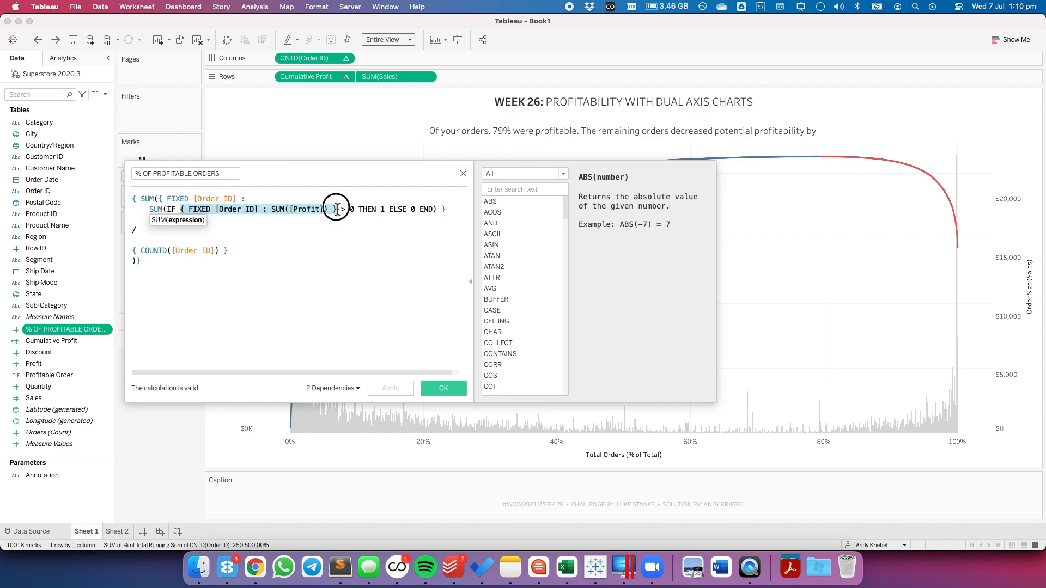
pyautogui.click(336, 239)
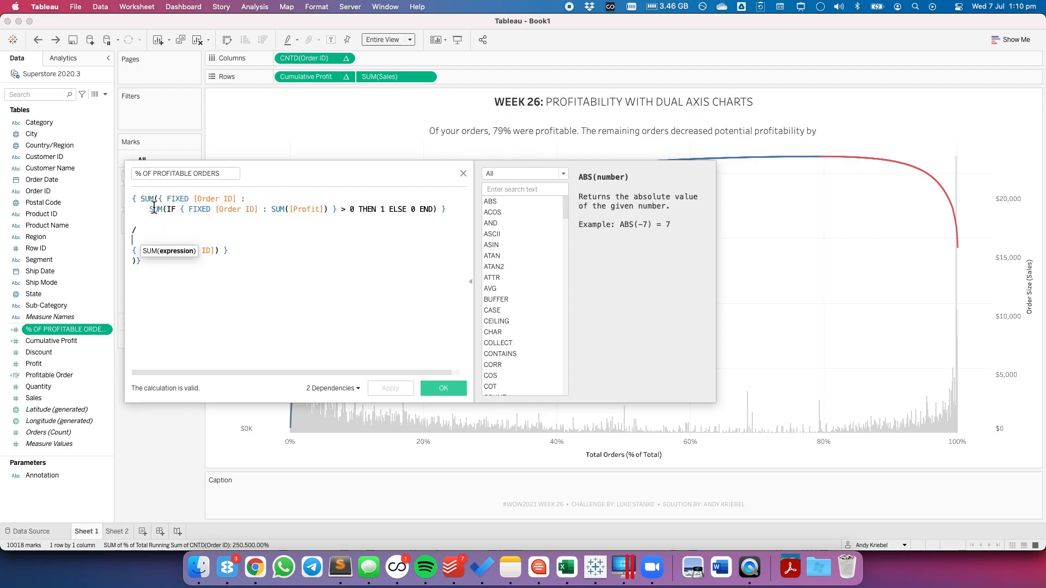
# Examine the outer FIXED expression, the IF sum and the COUNTD divisor of % OF PROFITABLE ORDERS, and close the calculation.
pyautogui.moveTo(167, 198); pyautogui.dragTo(245, 199)
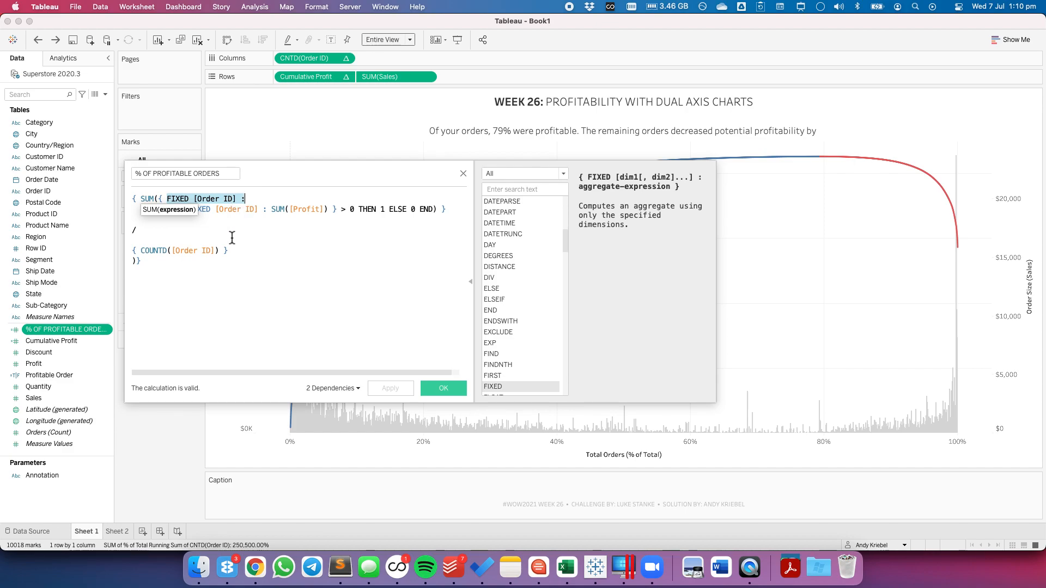
pyautogui.click(232, 237)
pyautogui.moveTo(150, 210); pyautogui.dragTo(444, 206)
pyautogui.click(434, 234)
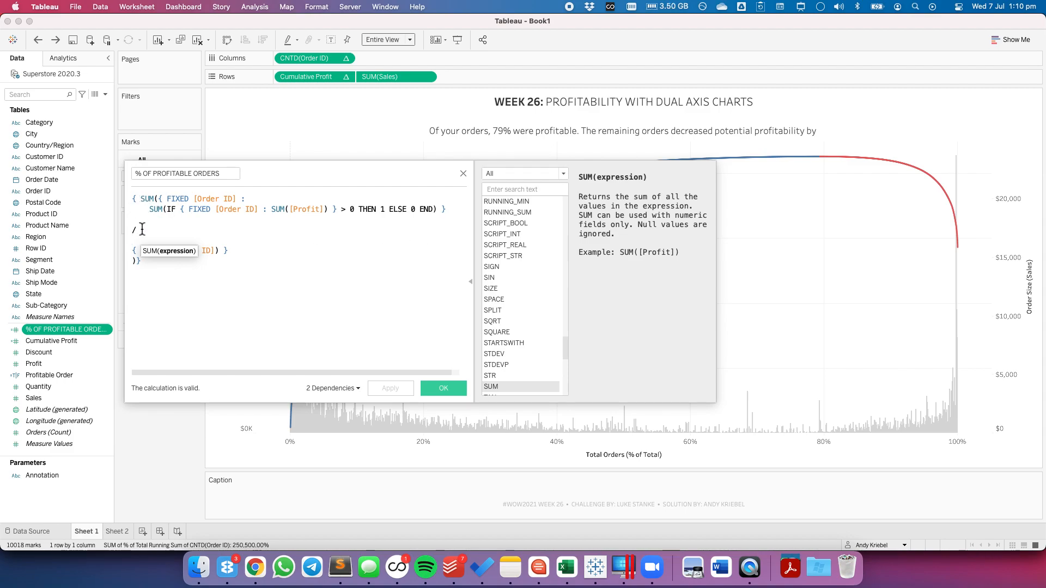
pyautogui.click(137, 252)
pyautogui.write(')')
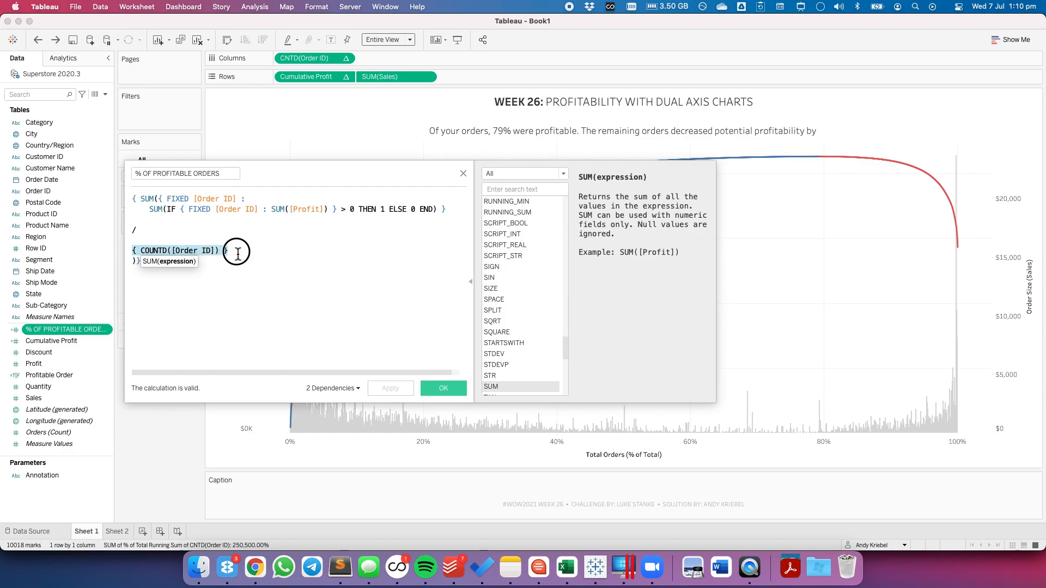
pyautogui.moveTo(164, 266); pyautogui.dragTo(125, 197)
pyautogui.click(237, 296)
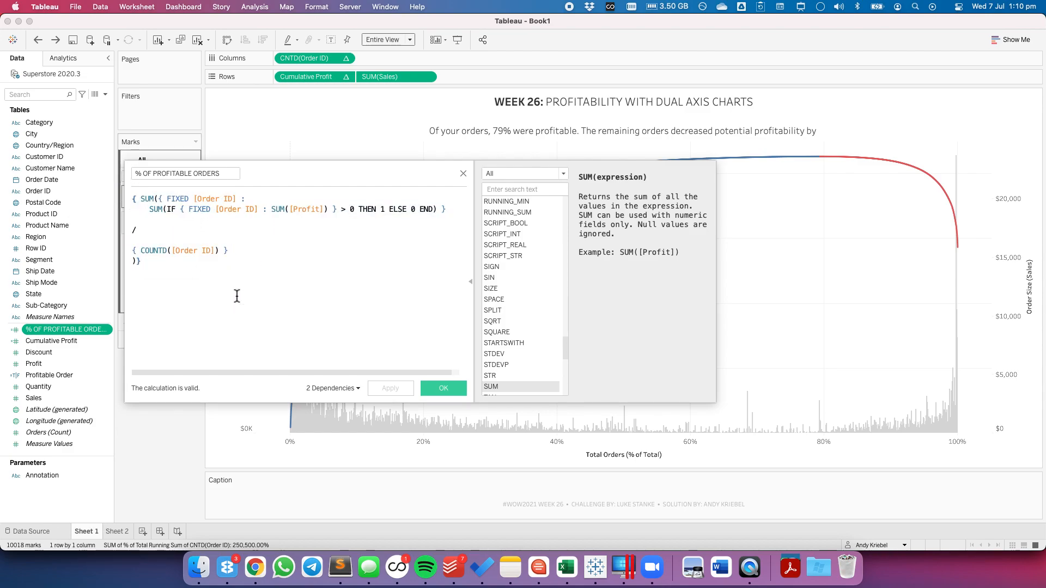
pyautogui.click(444, 388)
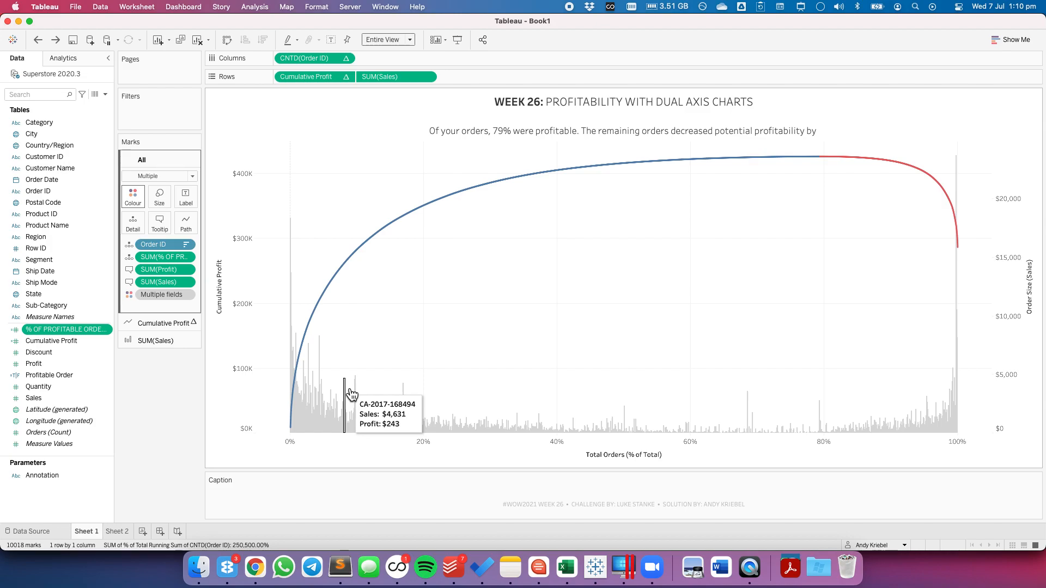
# Check the reference chart's subtitle in Chrome, and review the % OF PROFITABLE ORDERS formula once more in Tableau.
pyautogui.press('super+Tab')
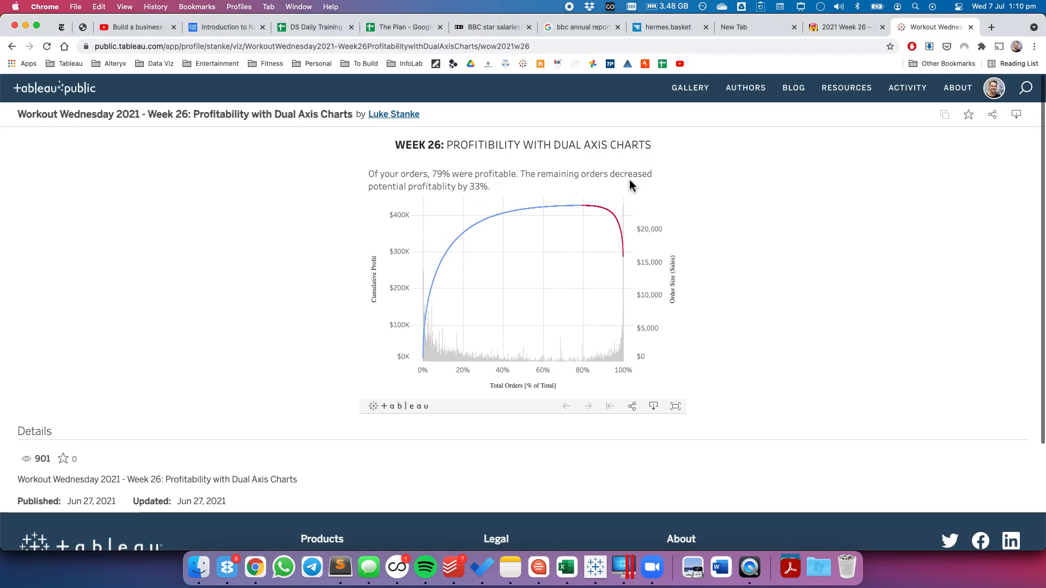
pyautogui.press('super+Tab')
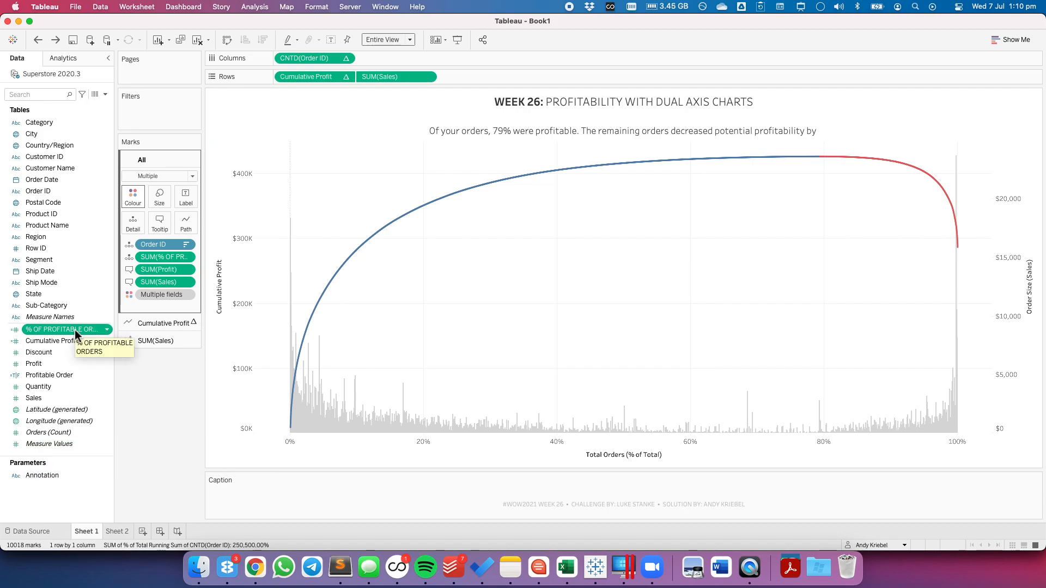
pyautogui.rightClick(89, 329)
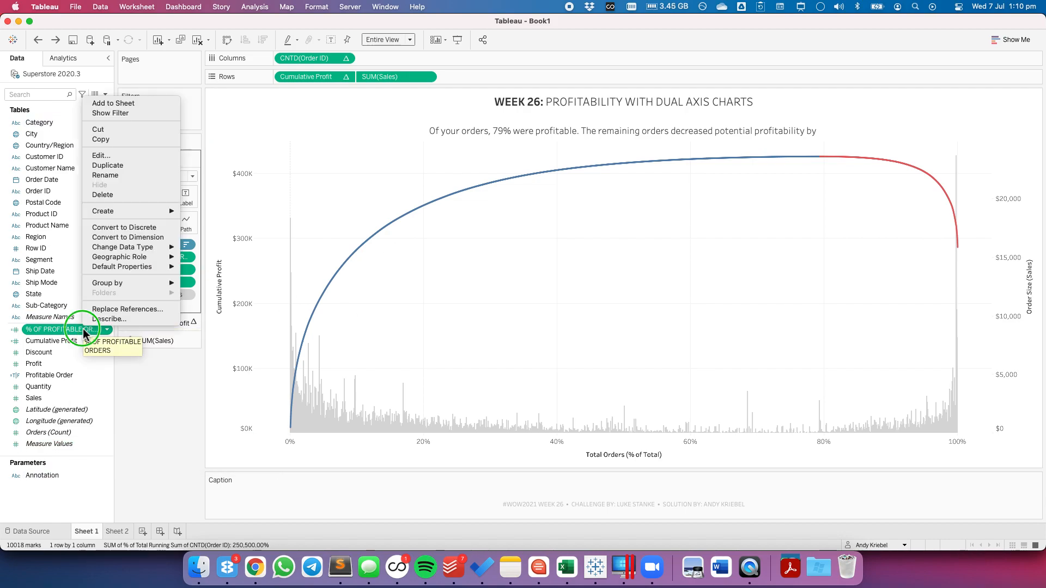
pyautogui.click(101, 155)
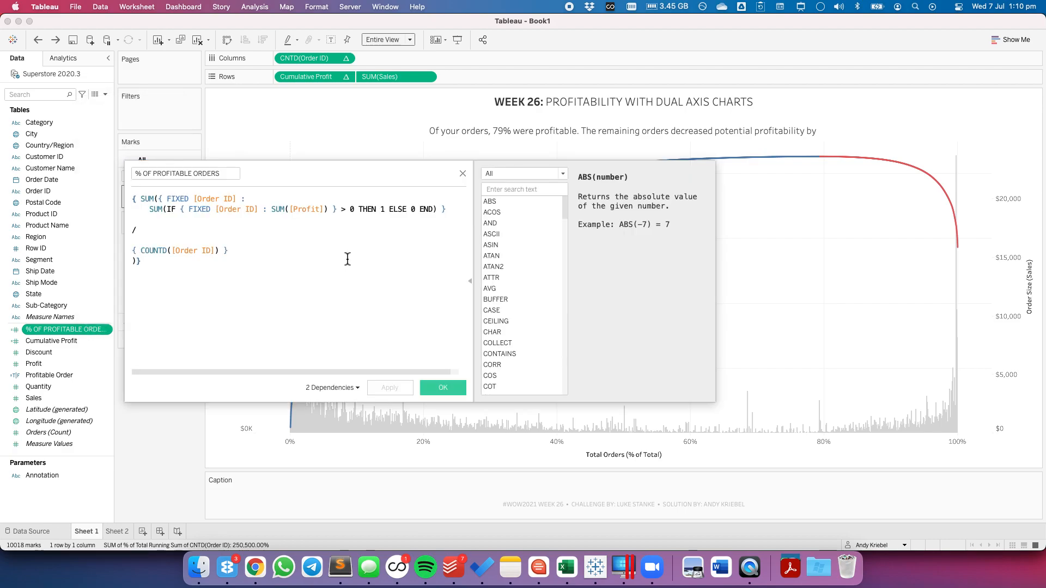
pyautogui.press('super+a')
pyautogui.click(343, 257)
pyautogui.moveTo(141, 198); pyautogui.dragTo(446, 209)
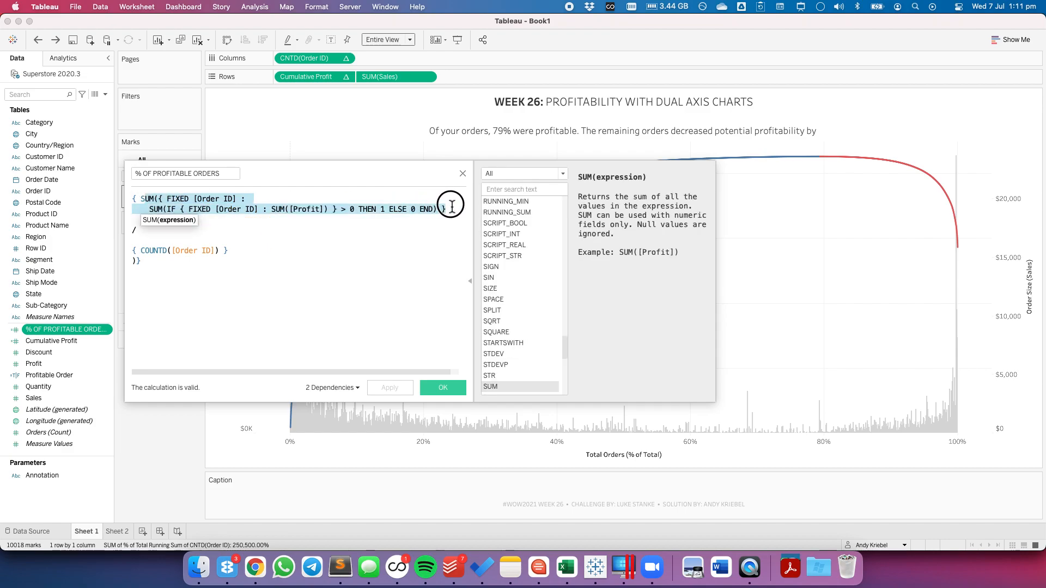
pyautogui.click(443, 387)
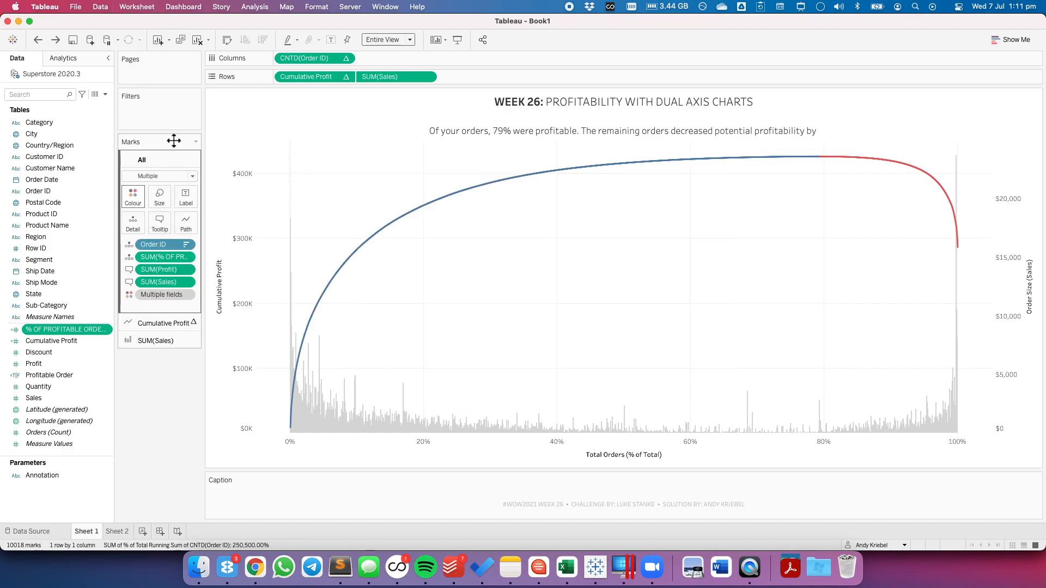
# Start a new calculated field named Unprofitable Orders Value and consult the reference chart's subtitle in Chrome.
pyautogui.click(105, 94)
pyautogui.click(66, 105)
pyautogui.write('Remaining O')
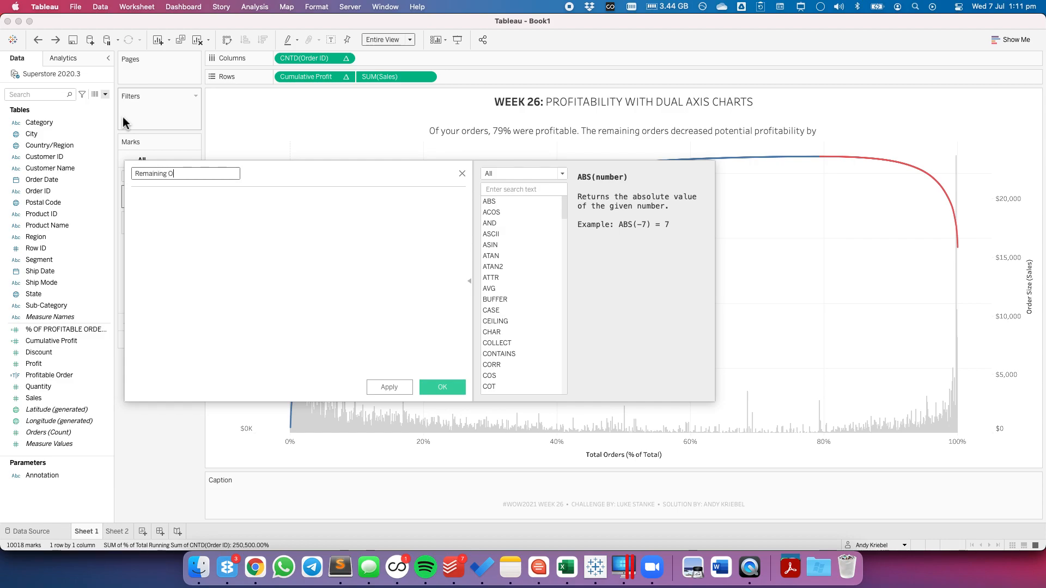
pyautogui.press('super+a')
pyautogui.write('Up')
pyautogui.press('BackSpace')
pyautogui.press('BackSpace')
pyautogui.write('nprofitable Orders Value')
pyautogui.press('super+Tab')
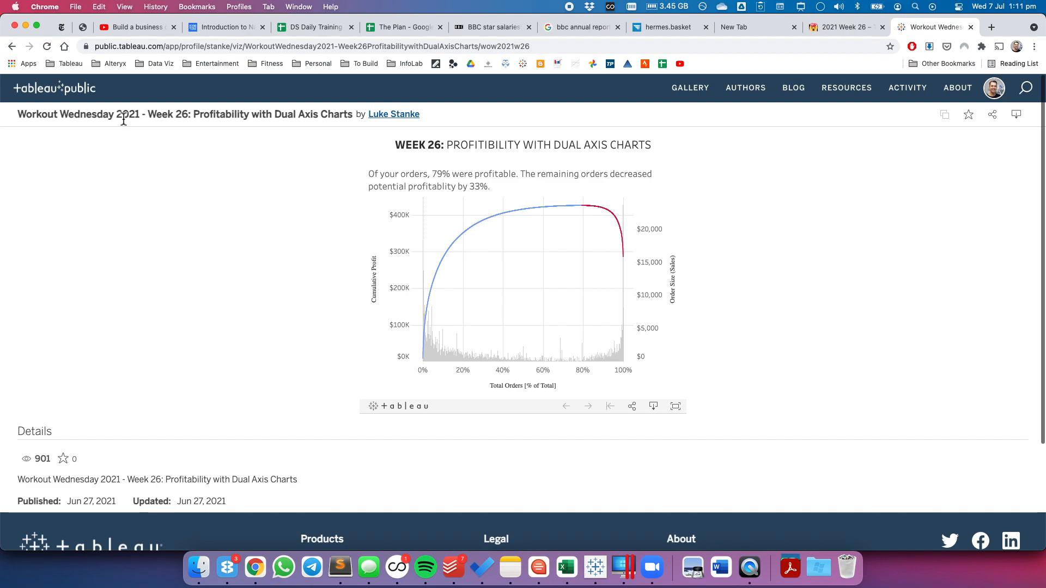
pyautogui.press('super+Tab')
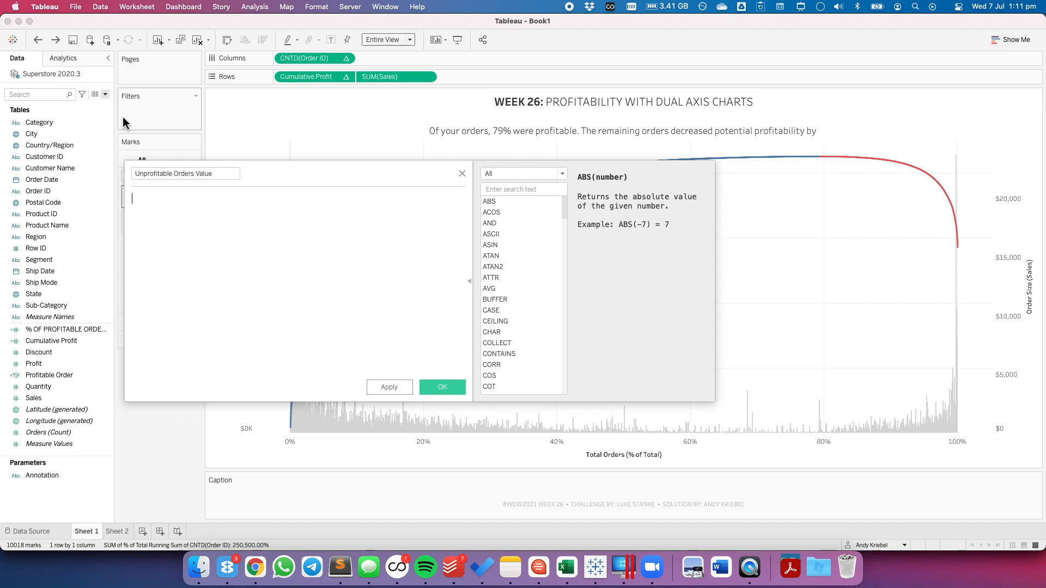
# Disconnect the AirPods from the computer's Bluetooth.
pyautogui.click(858, 7)
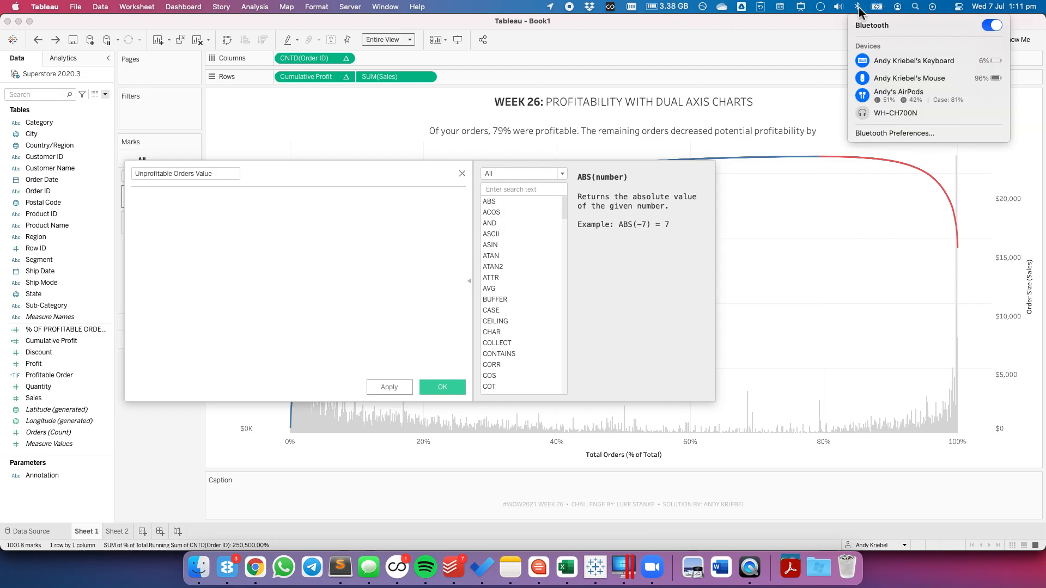
pyautogui.click(869, 101)
pyautogui.click(779, 31)
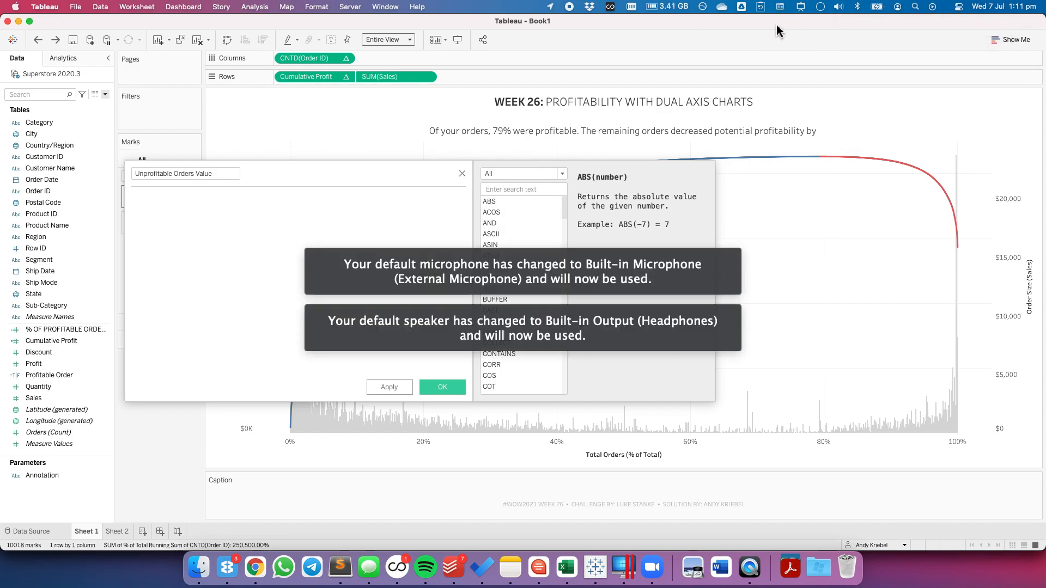
# Move the calculation editor lower over the chart and enter the formula { FIXED [Order ID] : SUM([Profit]) }.
pyautogui.click(256, 203)
pyautogui.moveTo(277, 175); pyautogui.dragTo(401, 247)
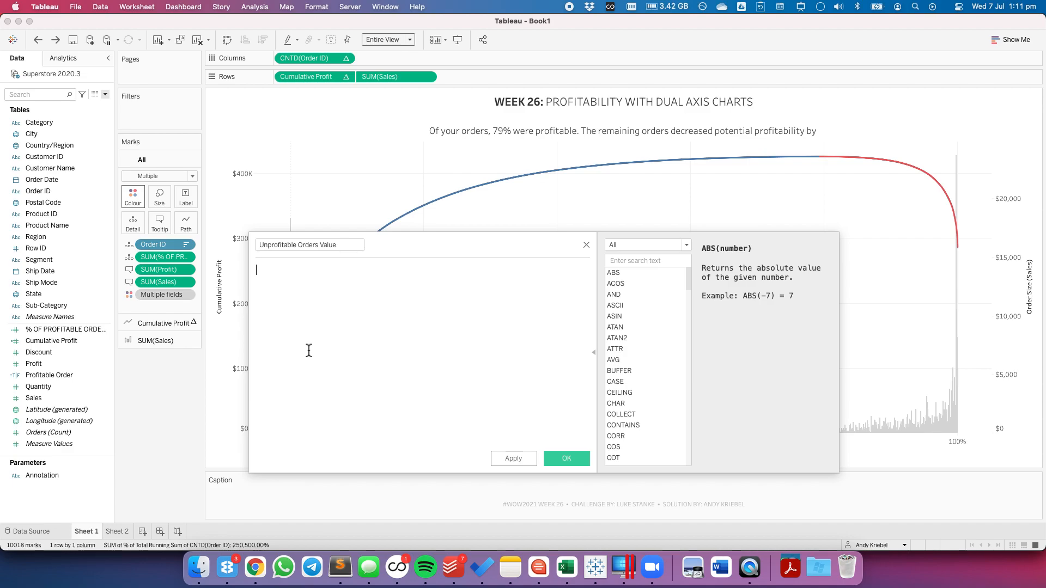
pyautogui.write('{ fix')
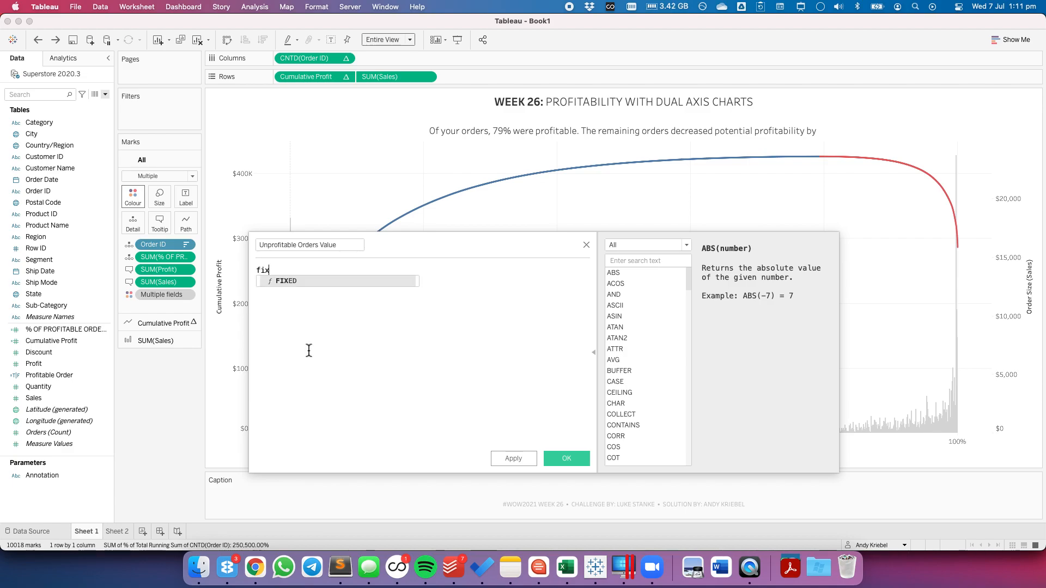
pyautogui.press('Return')
pyautogui.write('order')
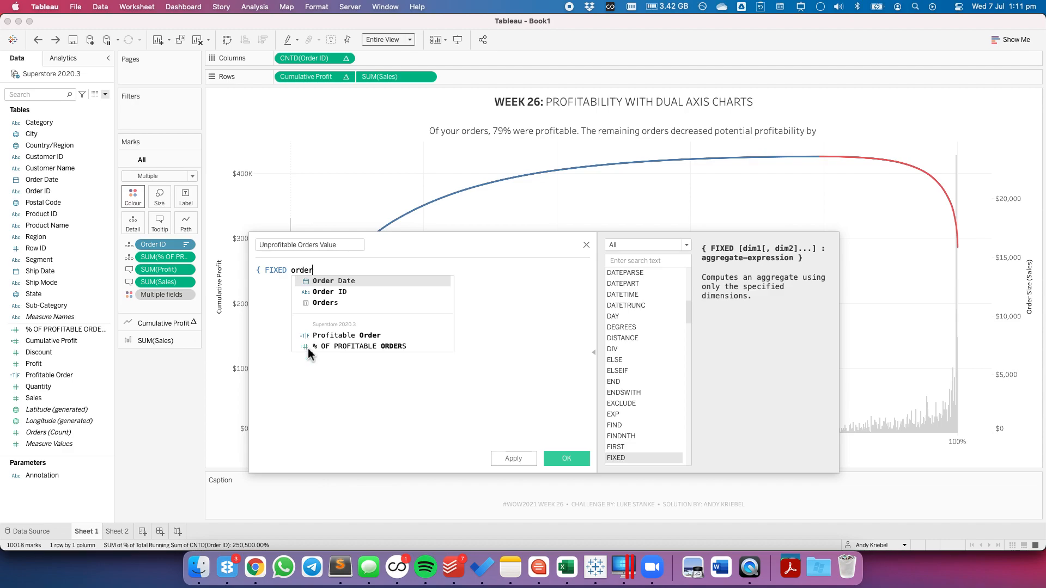
pyautogui.press('Down')
pyautogui.press('Return')
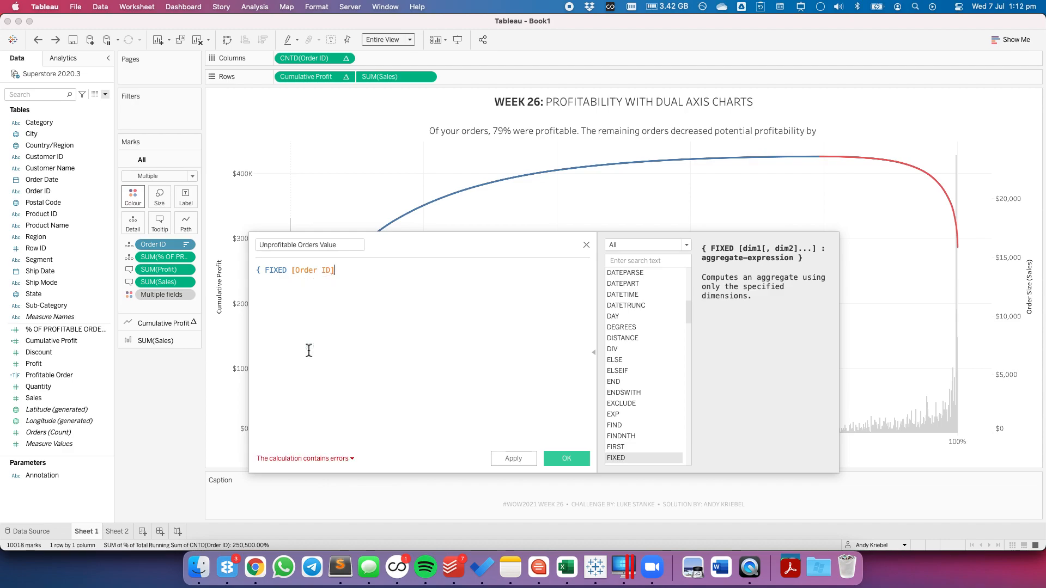
pyautogui.write(': sum')
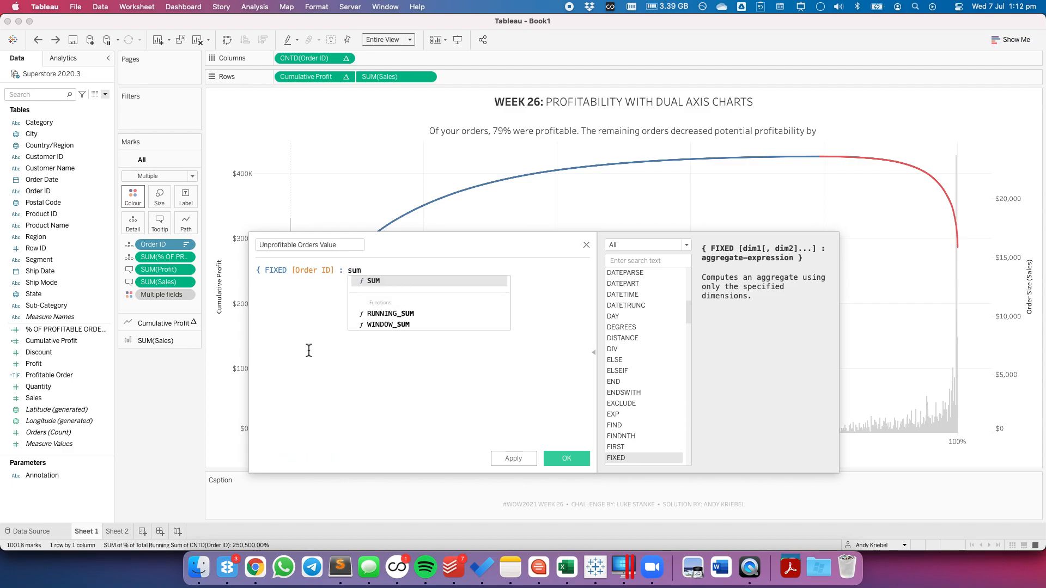
pyautogui.press('Return')
pyautogui.write('pro')
pyautogui.press('Down')
pyautogui.press('Down')
pyautogui.press('Return')
pyautogui.write(')')
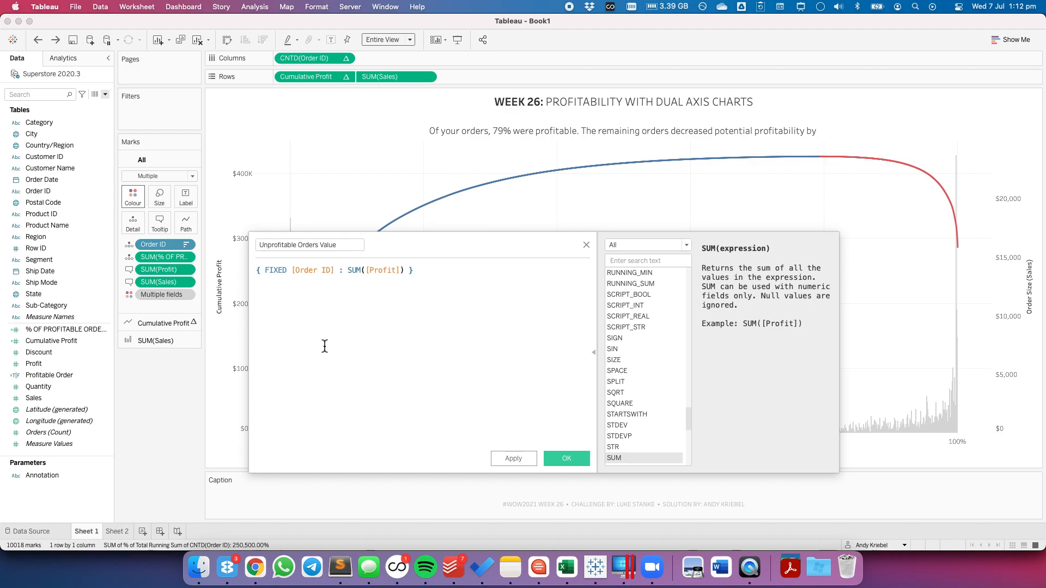
pyautogui.click(366, 268)
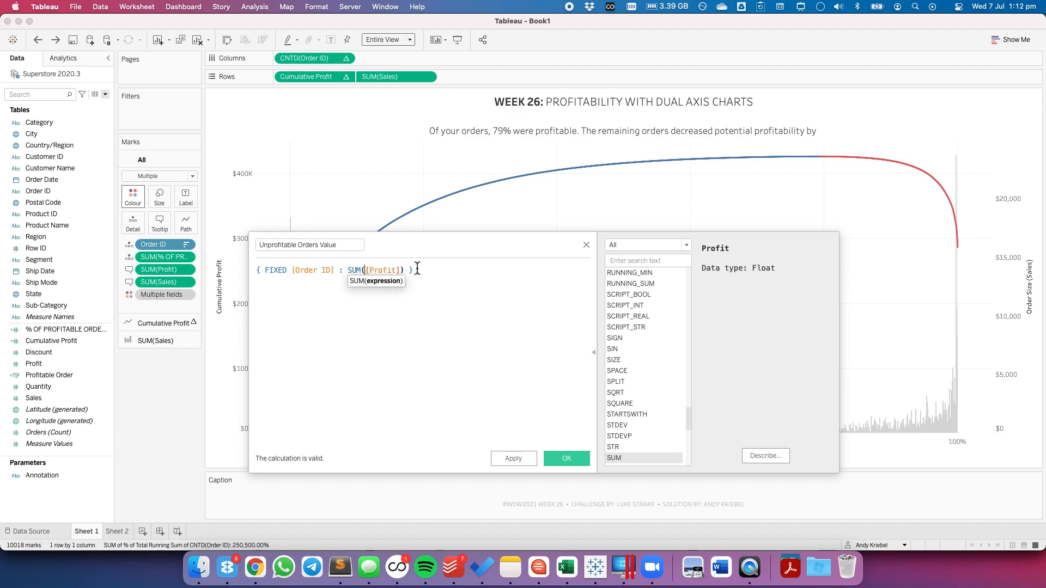
pyautogui.write('IF')
pyautogui.press('BackSpace')
pyautogui.press('BackSpace')
pyautogui.press('BackSpace')
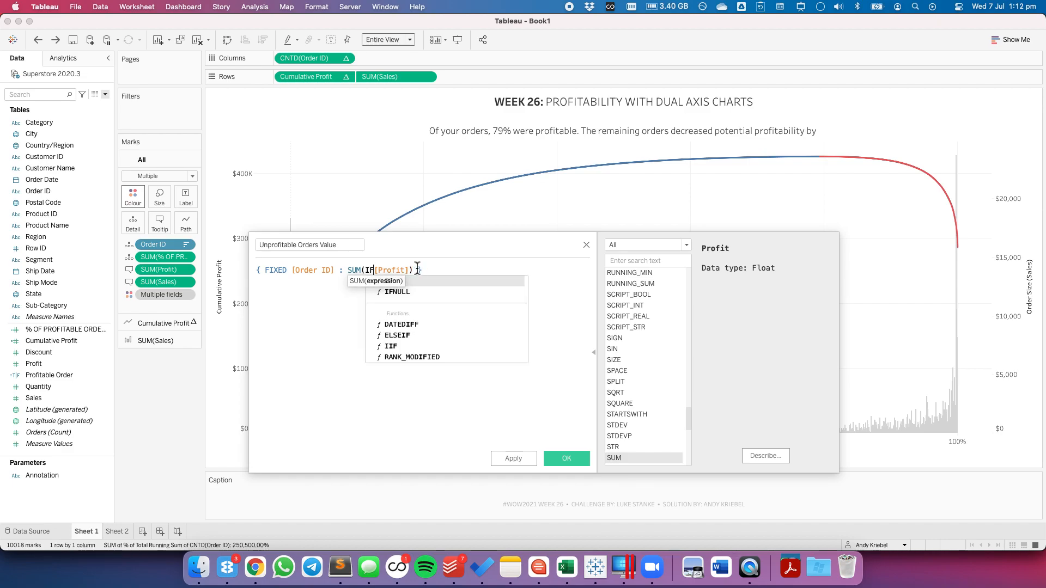
# Insert a line reading { FIXED [Order ID] : IF above the existing FIXED profit expression in Unprofitable Orders Value.
pyautogui.press('super+Left')
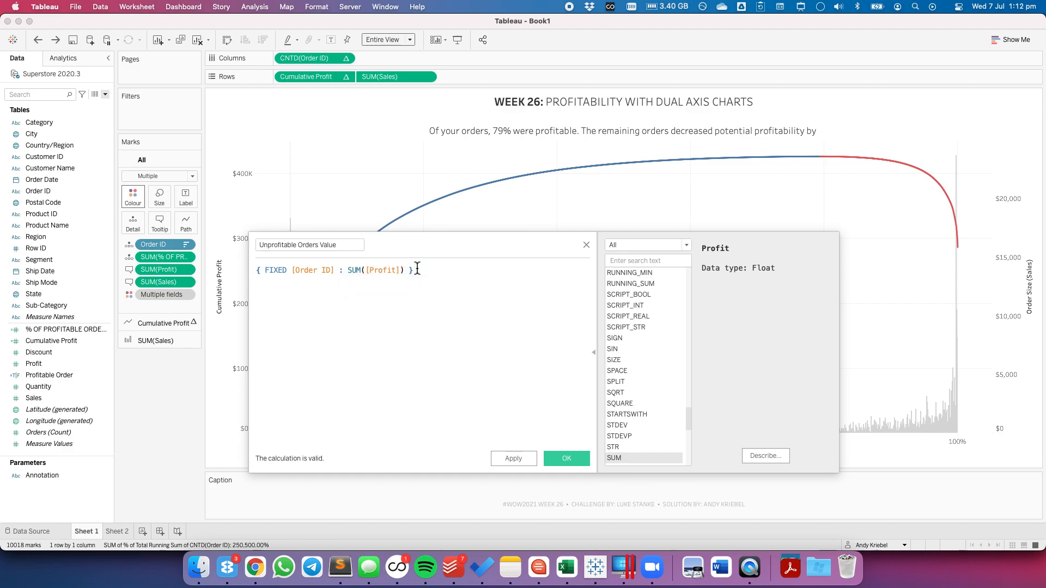
pyautogui.press('Return')
pyautogui.write('{ FIXED order')
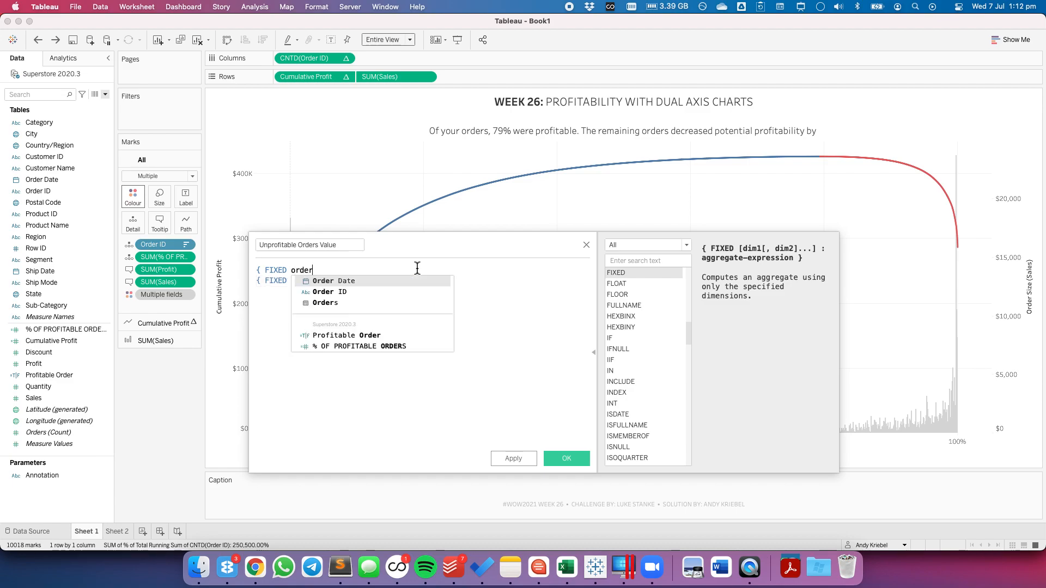
pyautogui.press('Down')
pyautogui.press('Return')
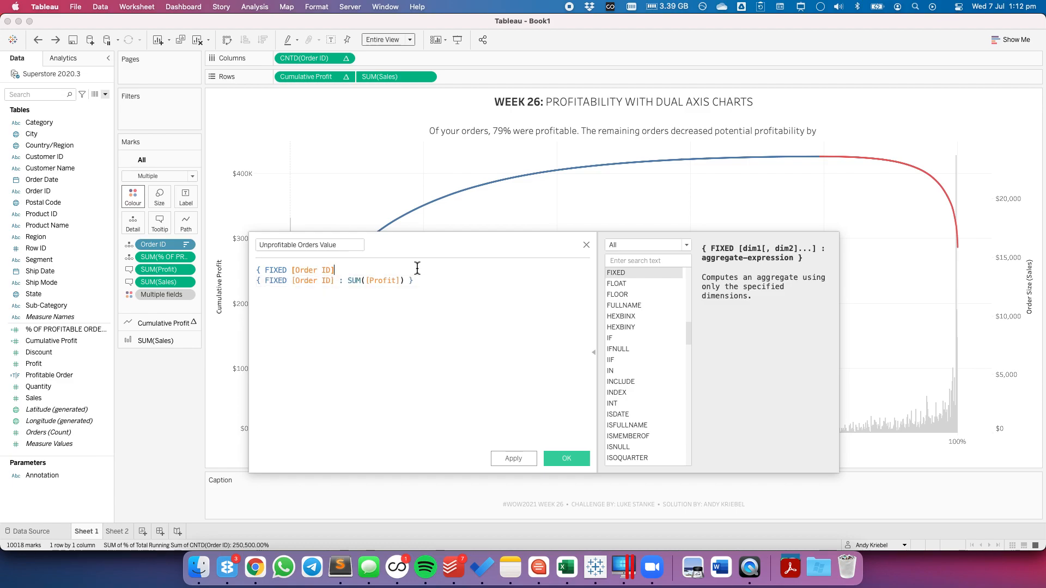
pyautogui.write(': IF')
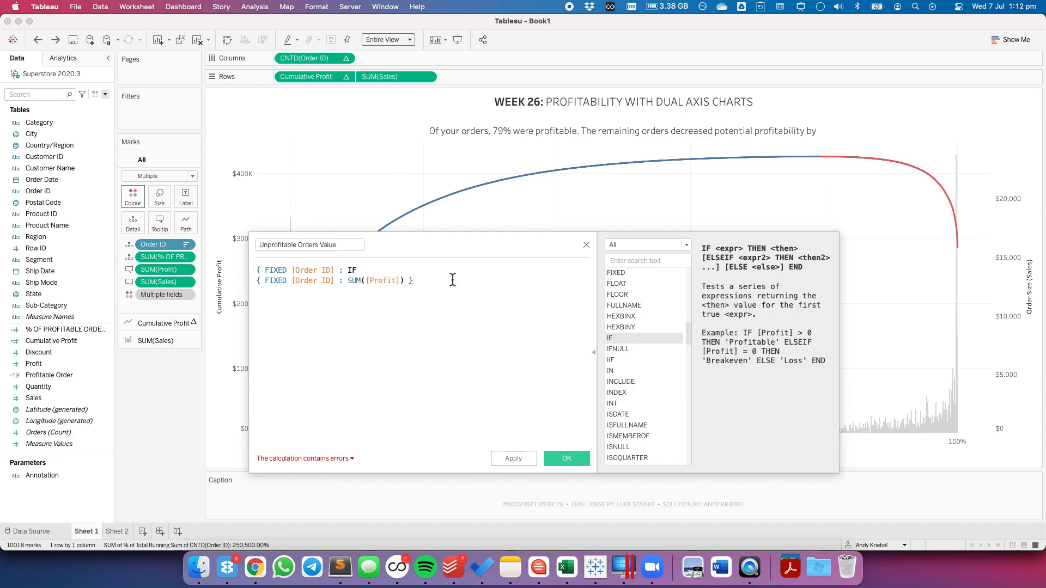
# Extend the FIXED profit expression with < 0 THEN 0, followed by ELSE [Profit] and END on new lines.
pyautogui.click(452, 279)
pyautogui.write('< 0 THEN 0 ELS')
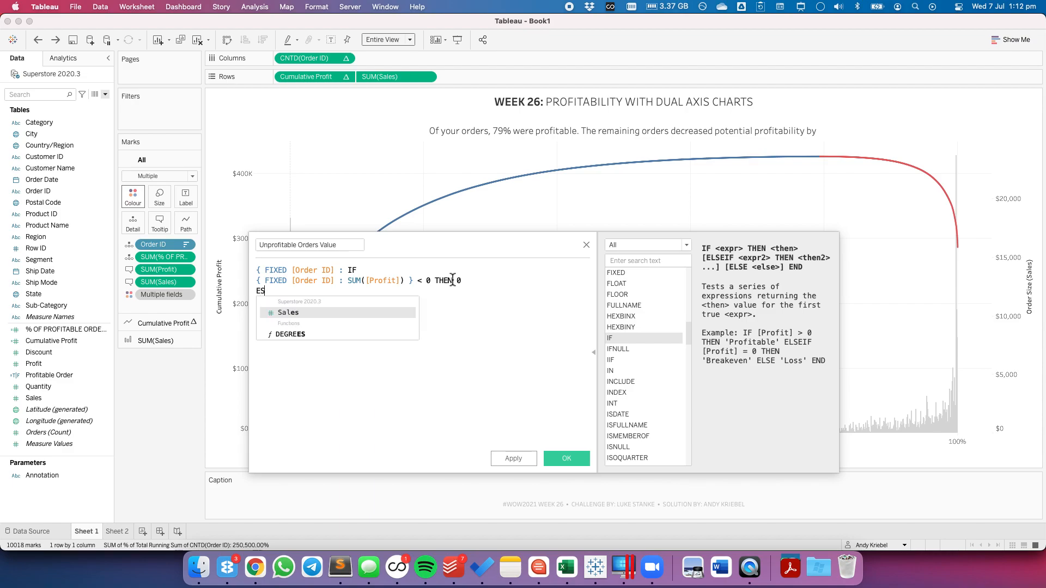
pyautogui.write('E ')
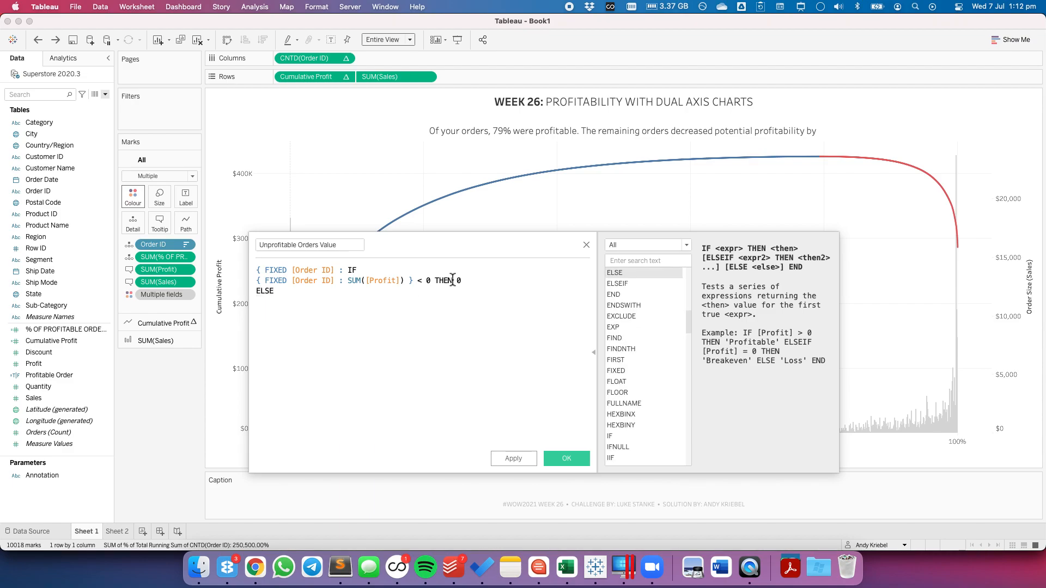
pyautogui.write(' profi')
pyautogui.press('Return')
pyautogui.write('END')
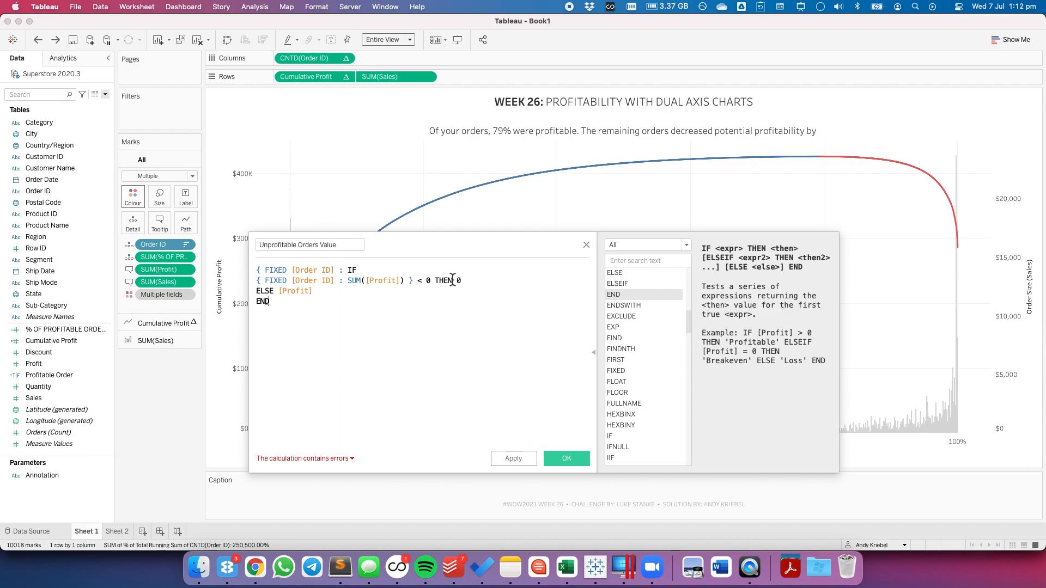
# Wrap the IF expression of Unprofitable Orders Value in SUM( ), close the FIXED expression with a brace, and save the calculation.
pyautogui.write(')')
pyautogui.click(348, 271)
pyautogui.write('SUM(')
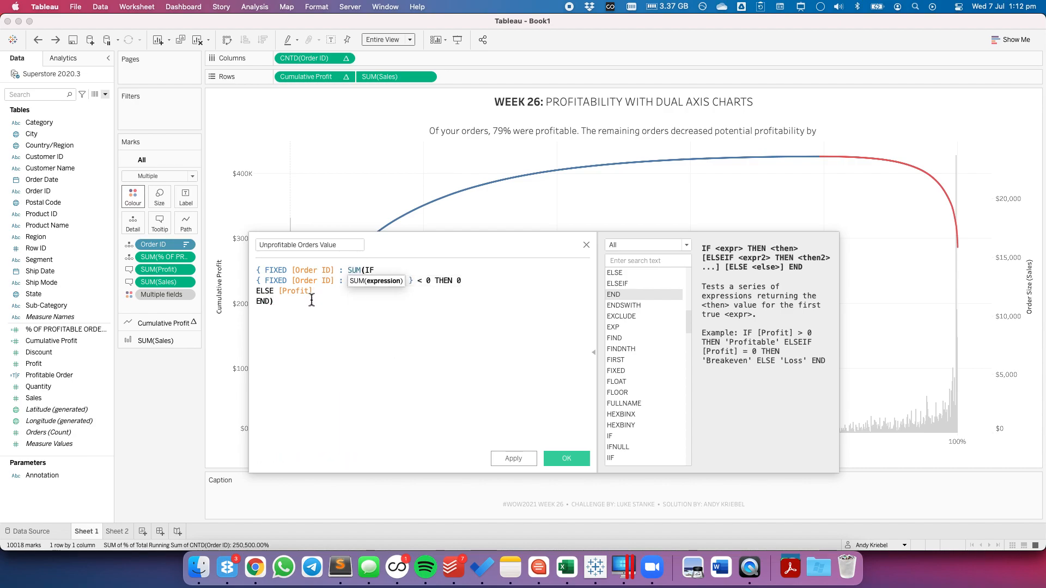
pyautogui.click(311, 305)
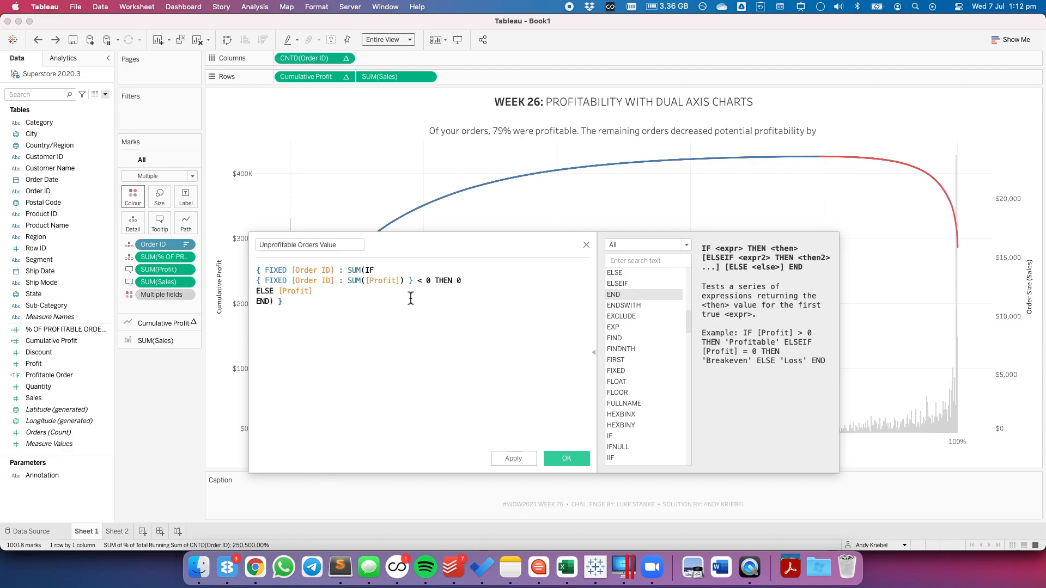
pyautogui.click(569, 459)
# Replace Sheet 2's content with a table of Profit and Unprofitable Orders Value per Order ID, sorted ascending by profit.
pyautogui.click(115, 531)
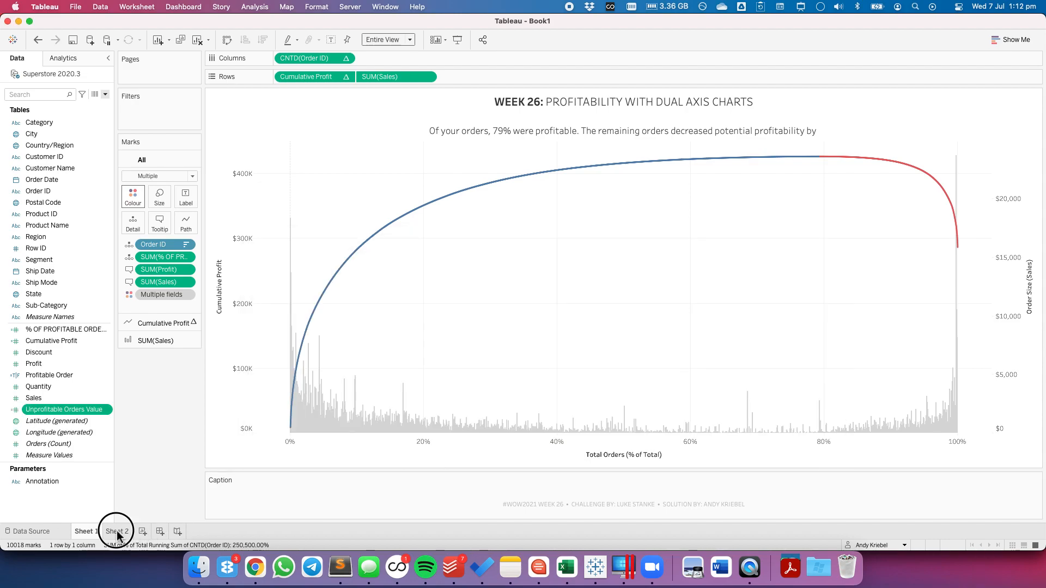
pyautogui.moveTo(158, 226); pyautogui.dragTo(152, 388)
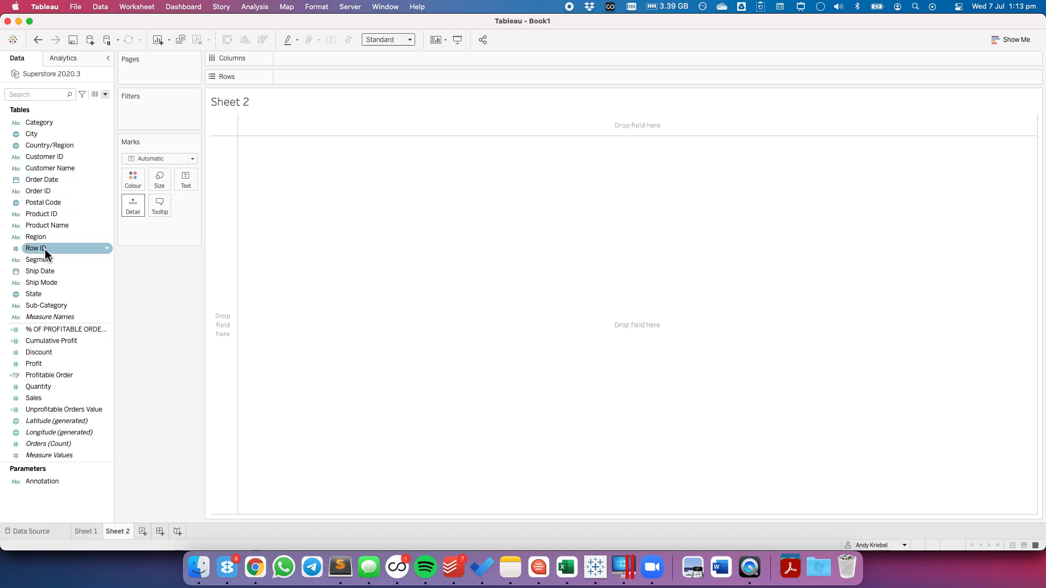
pyautogui.moveTo(41, 190); pyautogui.dragTo(227, 206)
pyautogui.moveTo(44, 369); pyautogui.dragTo(278, 337)
pyautogui.click(245, 44)
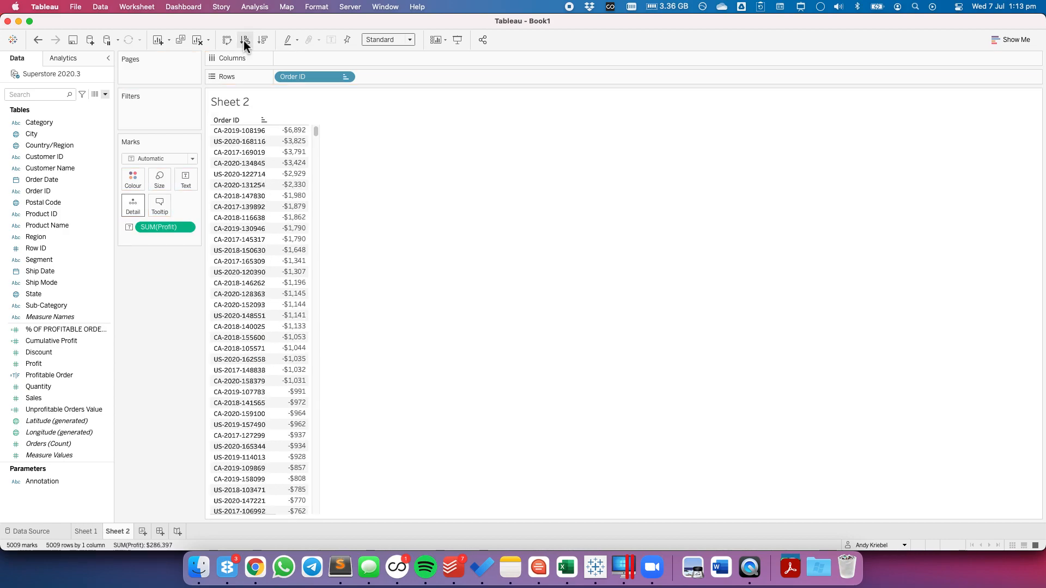
pyautogui.moveTo(42, 409); pyautogui.dragTo(296, 321)
pyautogui.moveTo(349, 133)
pyautogui.mouseDown()
pyautogui.moveTo(360, 376)
pyautogui.moveTo(348, 516)
pyautogui.moveTo(355, 121)
pyautogui.mouseUp()
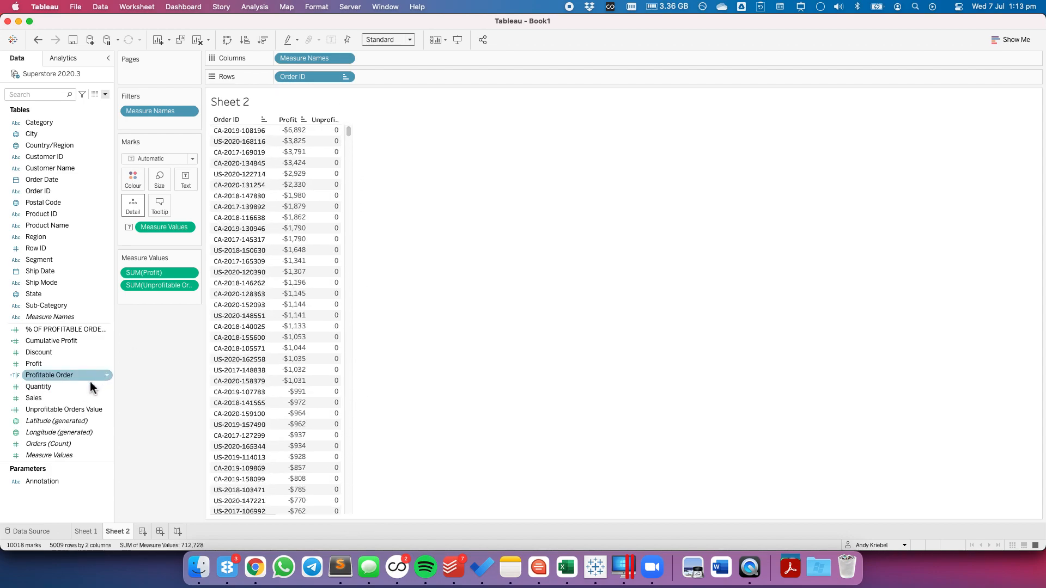
# Open the Unprofitable Orders Value calculation for editing and remove Order ID from the rows so that only totals are compared.
pyautogui.rightClick(68, 409)
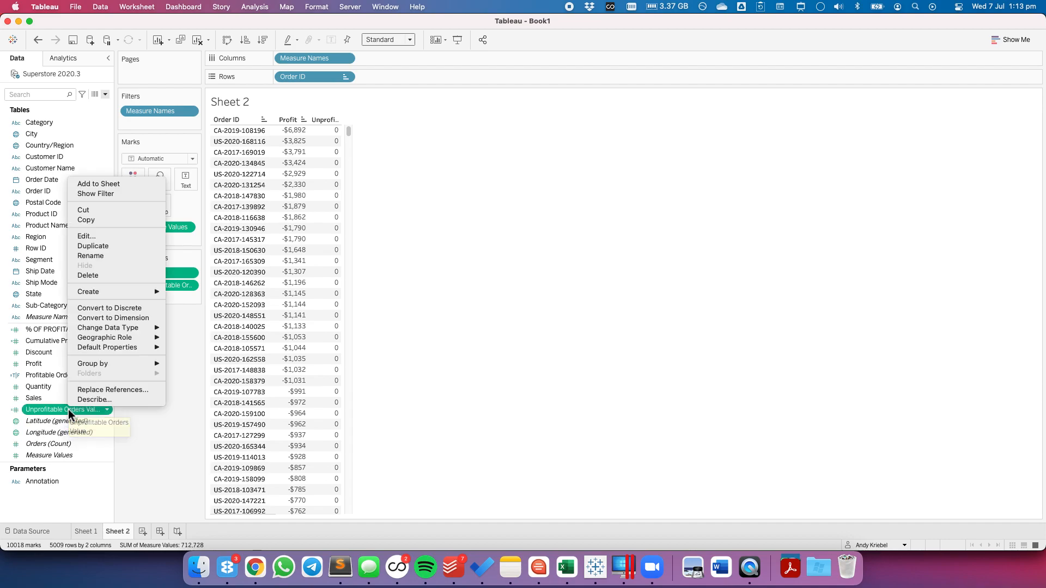
pyautogui.click(100, 238)
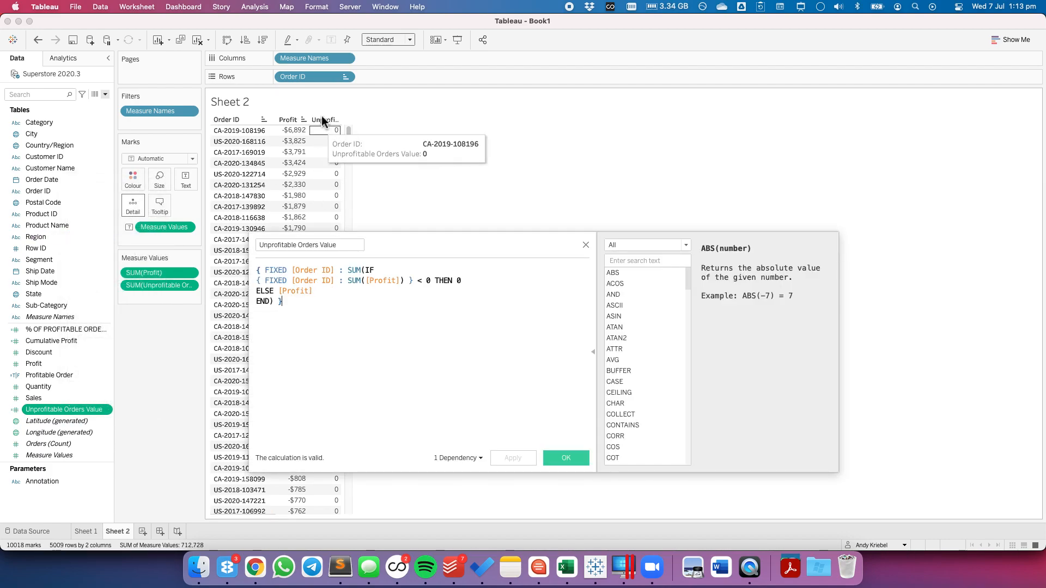
pyautogui.moveTo(306, 79); pyautogui.dragTo(175, 351)
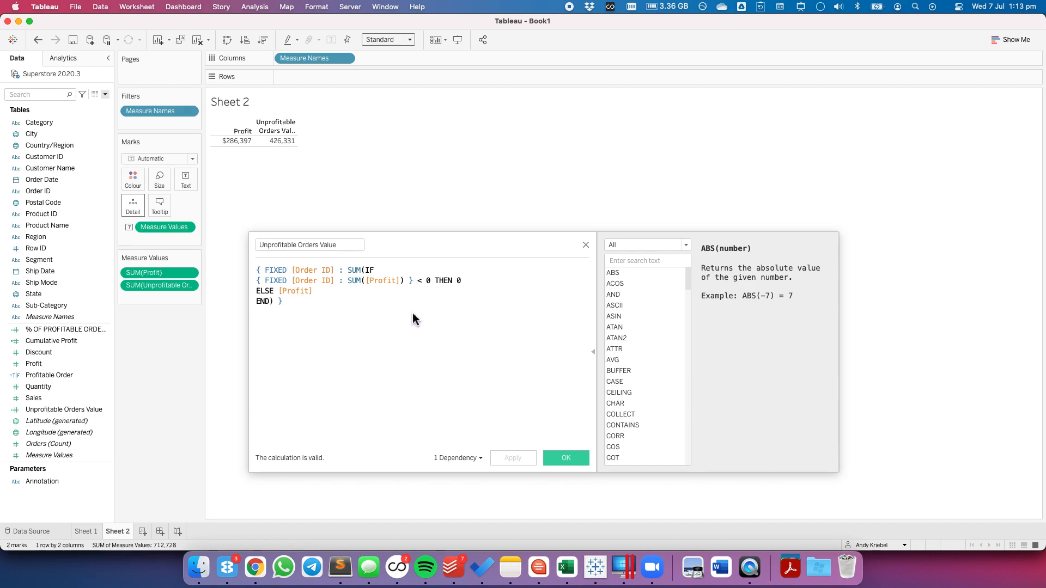
pyautogui.press('super+space')
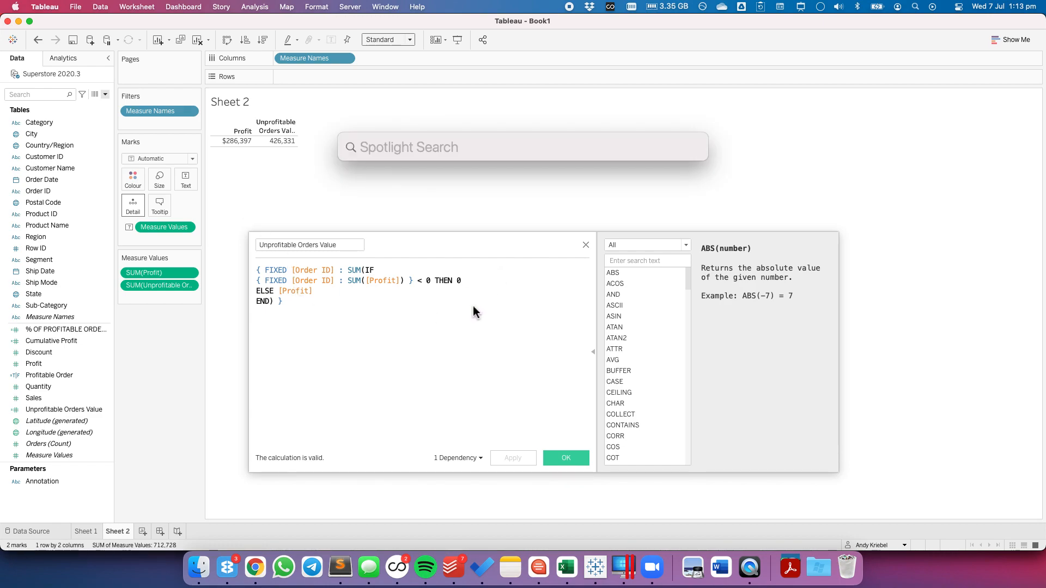
pyautogui.write('286')
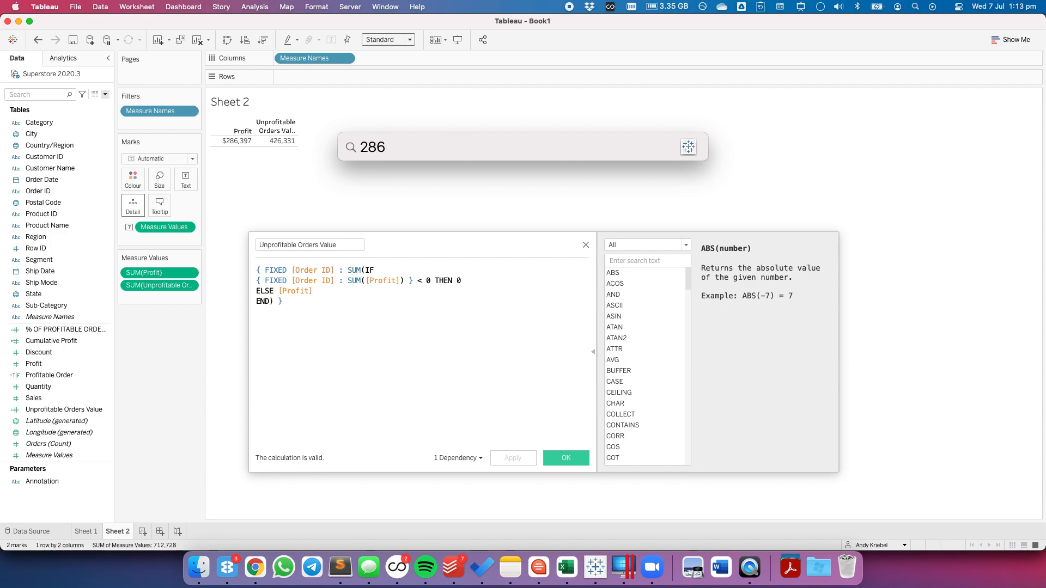
pyautogui.write('397')
pyautogui.press('BackSpace')
pyautogui.press('BackSpace')
pyautogui.press('BackSpace')
pyautogui.press('BackSpace')
pyautogui.press('BackSpace')
pyautogui.press('BackSpace')
pyautogui.write('(426331-286')
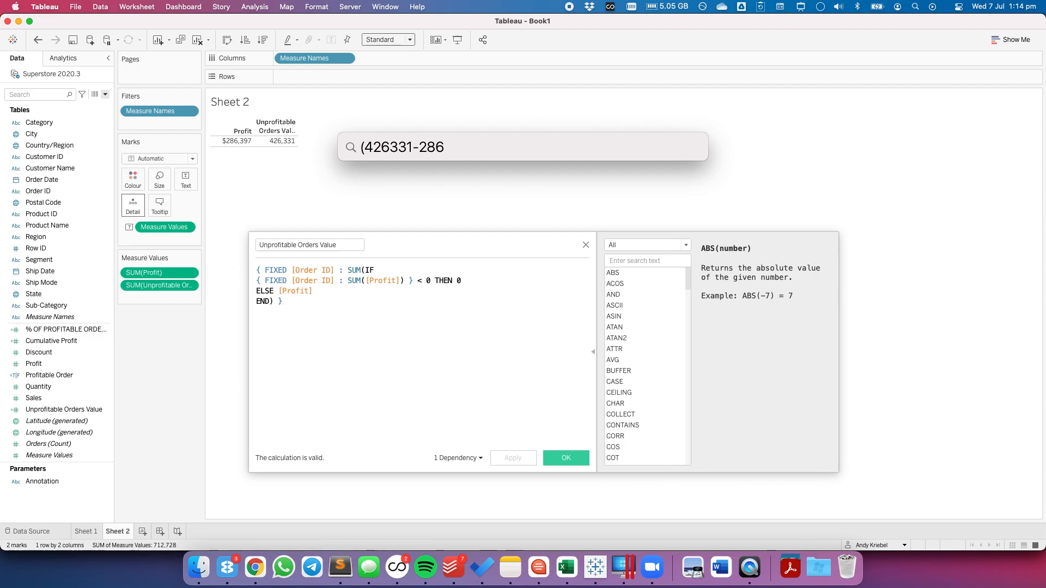
pyautogui.write('397)/286397')
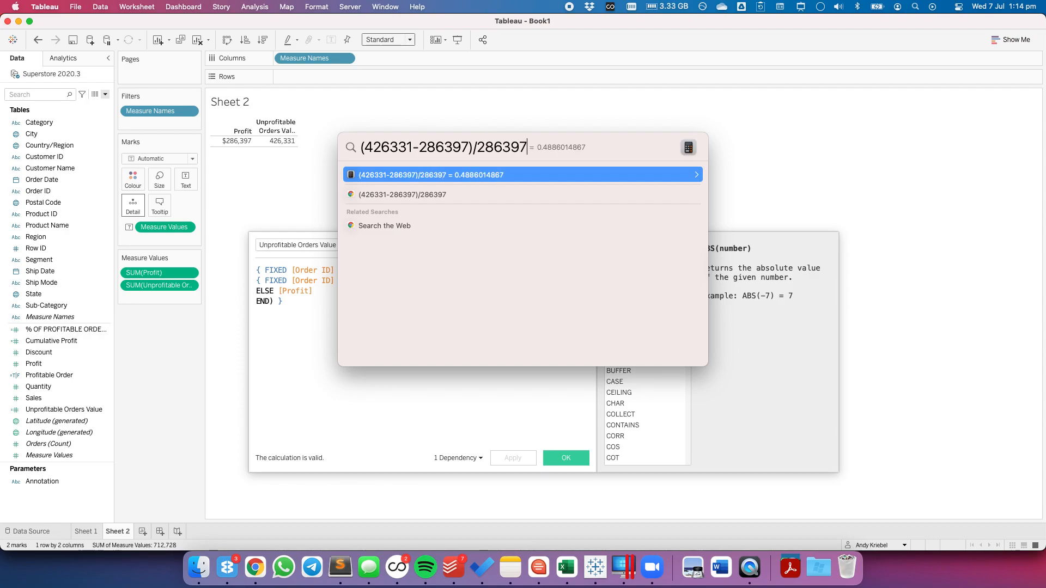
pyautogui.press('Escape')
pyautogui.press('Escape')
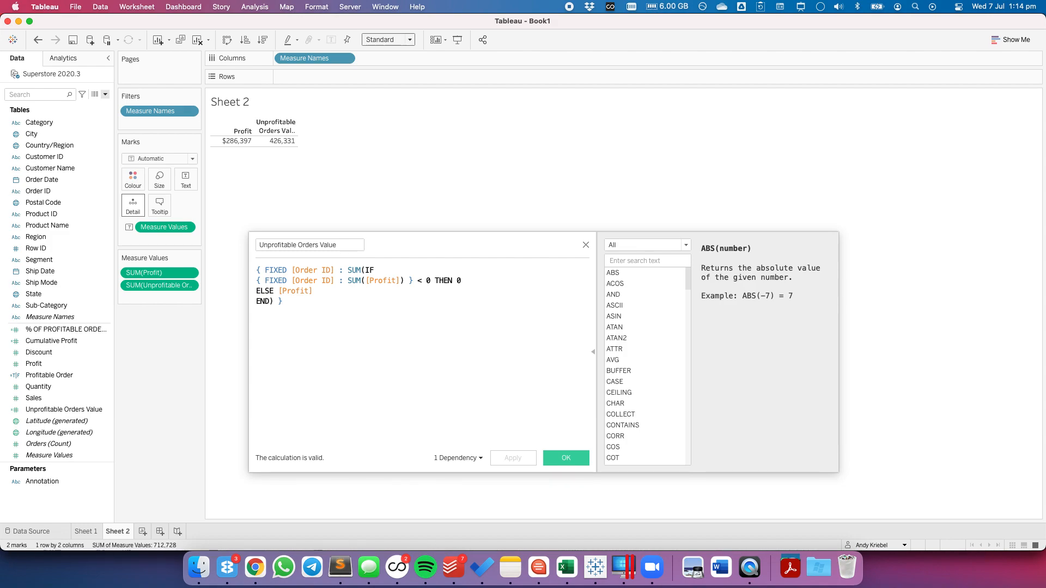
# Switch to Chrome to examine the published Week 26 chart's title percentages and the unprofitable end of its curve, and return to Tableau.
pyautogui.press('super+Tab')
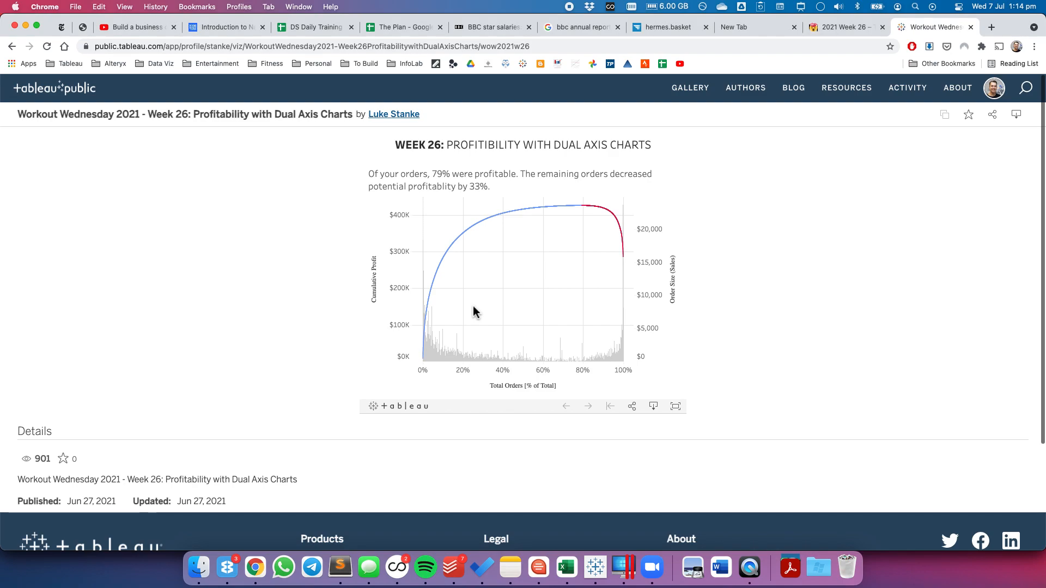
pyautogui.press('super+Tab')
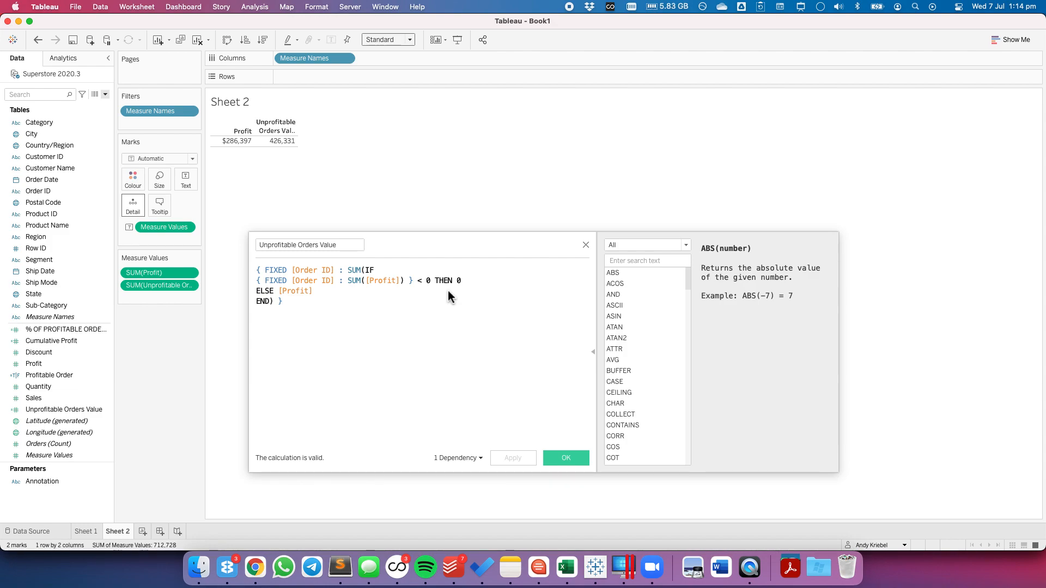
pyautogui.press('super+Tab')
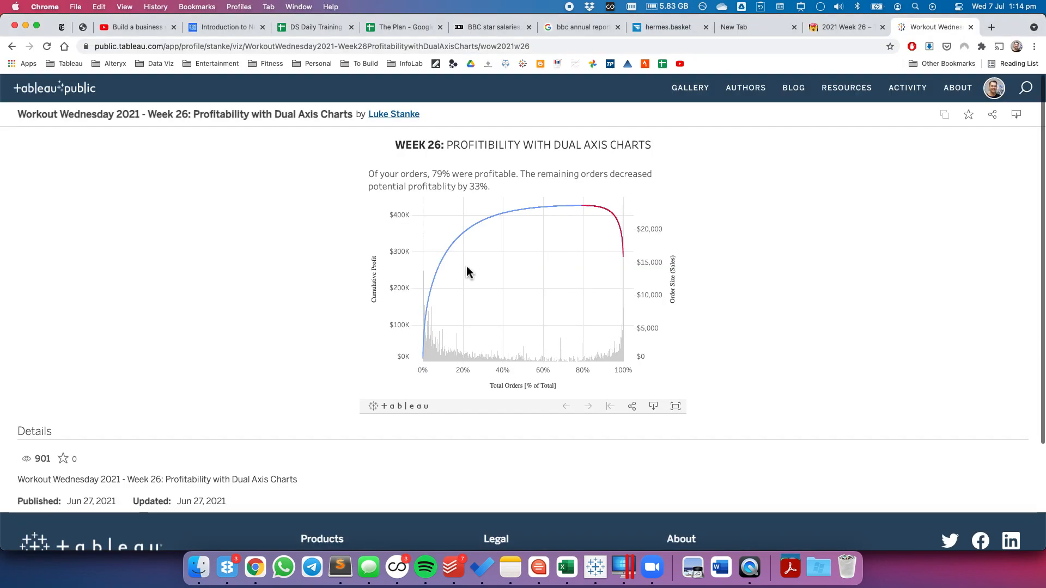
pyautogui.moveTo(583, 210)
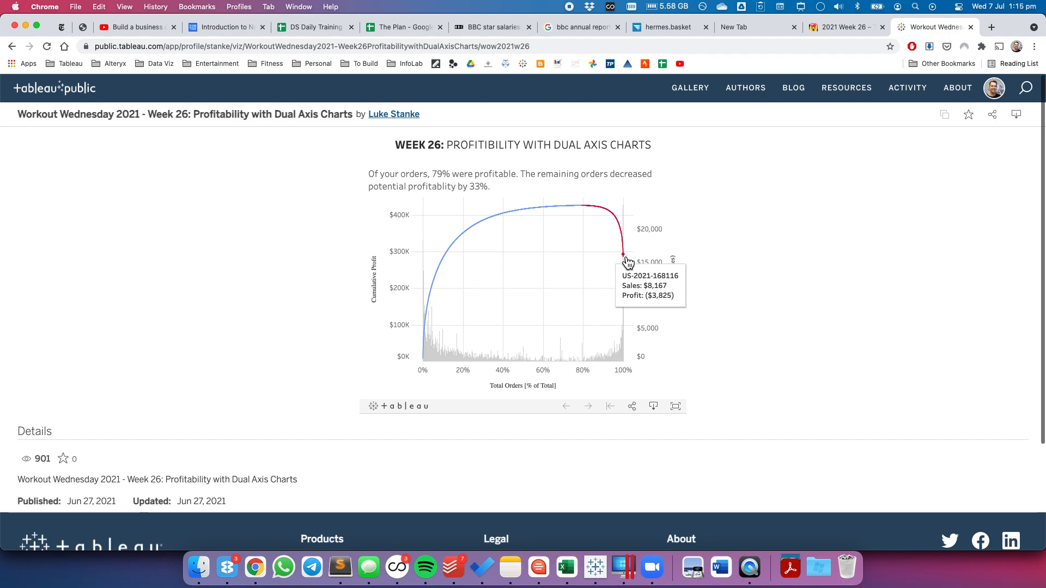
pyautogui.press('super+Tab')
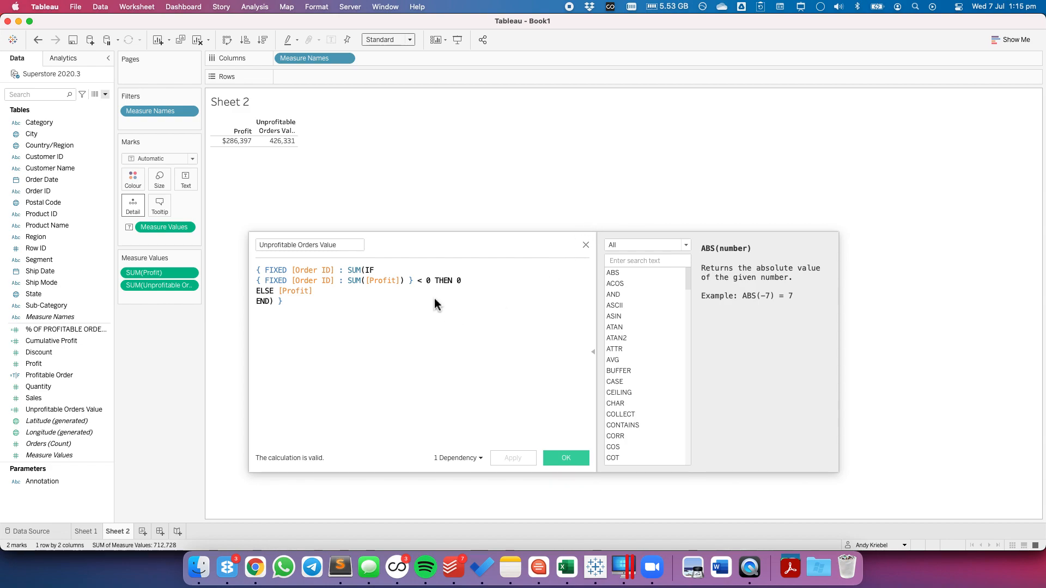
# In Unprofitable Orders Value, replace the 0 after THEN with ABS([Profit]), delete the ELSE [Profit] line, and apply the change.
pyautogui.click(459, 282)
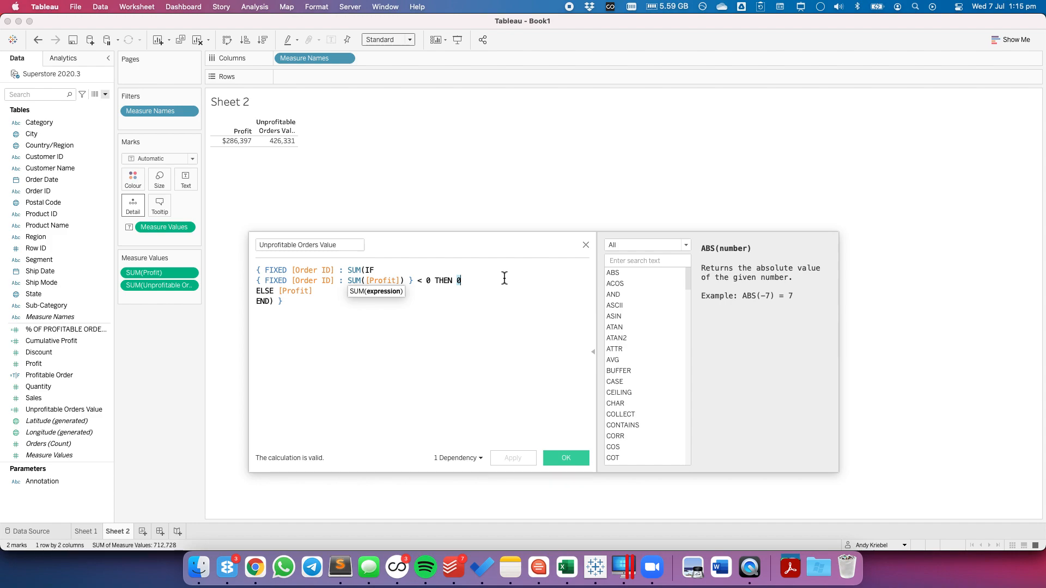
pyautogui.press('BackSpace')
pyautogui.write('ab')
pyautogui.press('Return')
pyautogui.write('[pr')
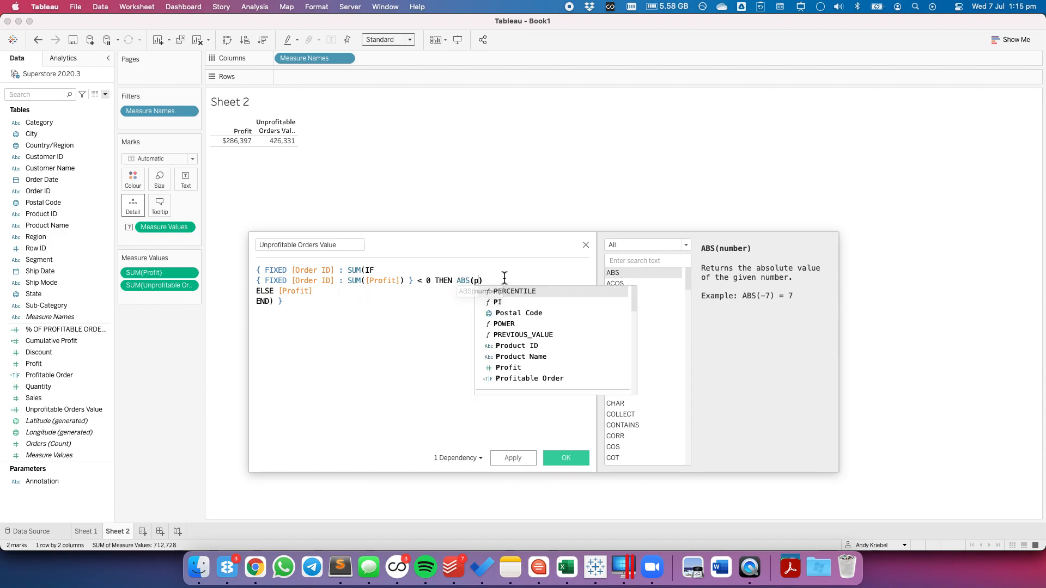
pyautogui.press('Down')
pyautogui.press('Down')
pyautogui.press('Return')
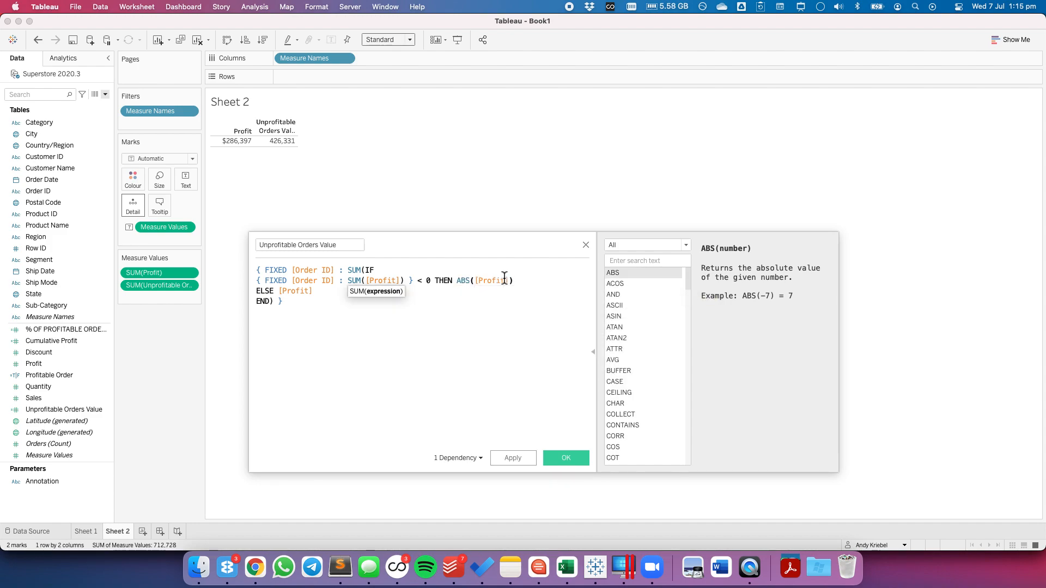
pyautogui.hotkey('shift', 'Down')
pyautogui.press('BackSpace')
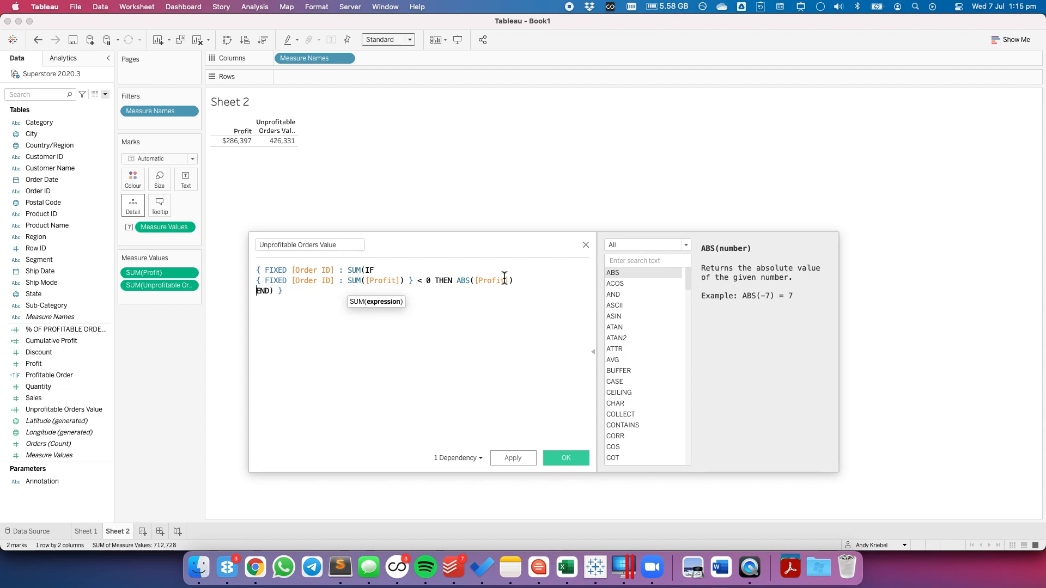
pyautogui.click(521, 457)
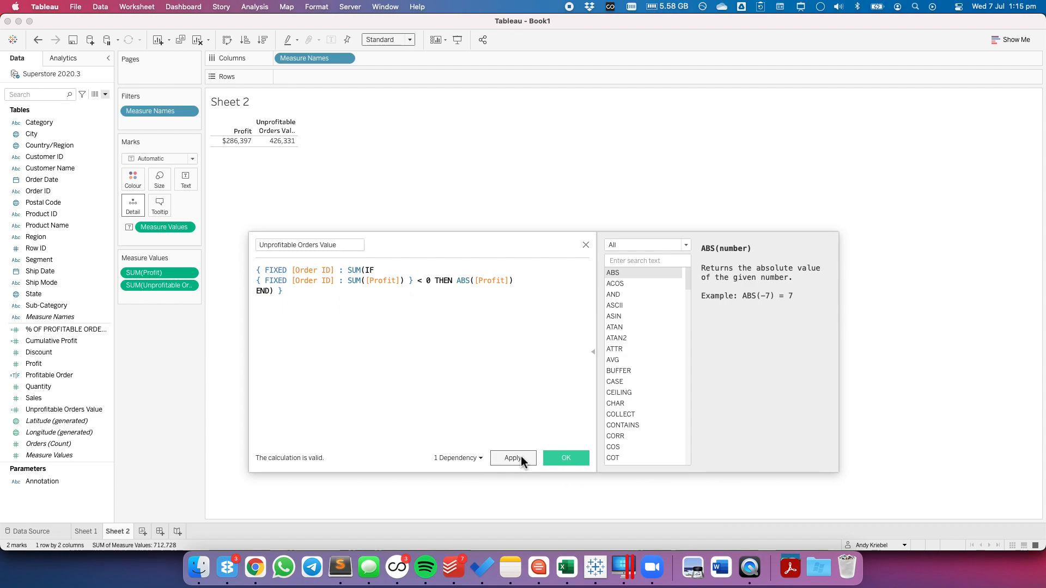
# Try dividing the Unprofitable Orders Value expression by 286397 and apply the calculation.
pyautogui.click(379, 374)
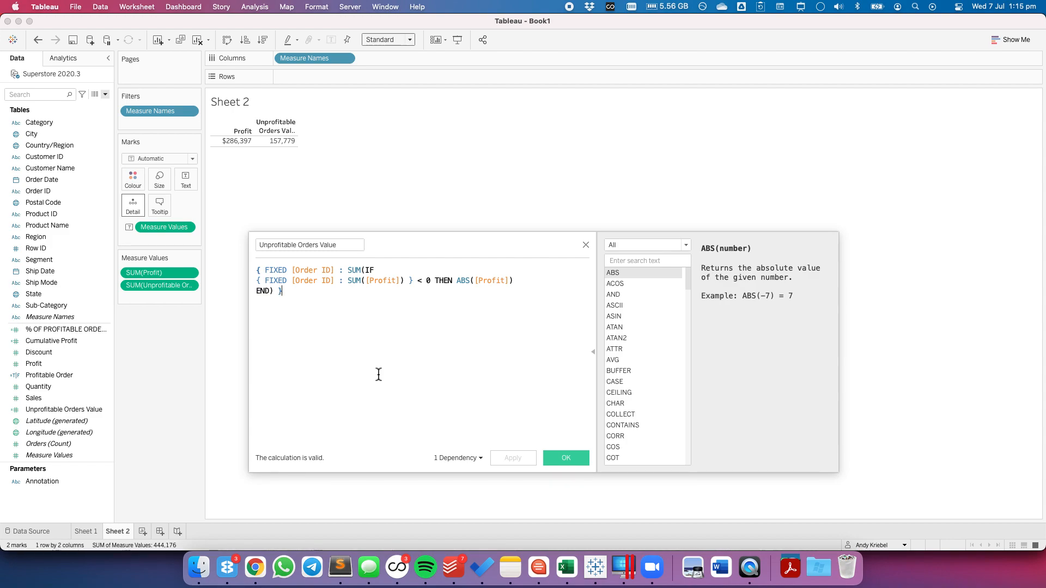
pyautogui.press('Return')
pyautogui.press('Return')
pyautogui.write('/')
pyautogui.press('Return')
pyautogui.press('Return')
pyautogui.write('286397')
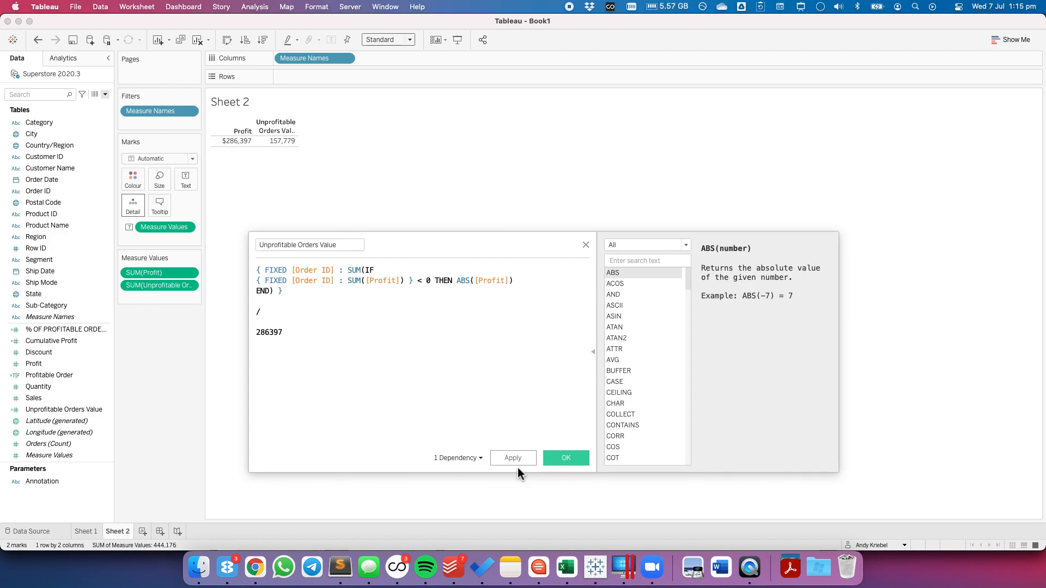
pyautogui.click(513, 458)
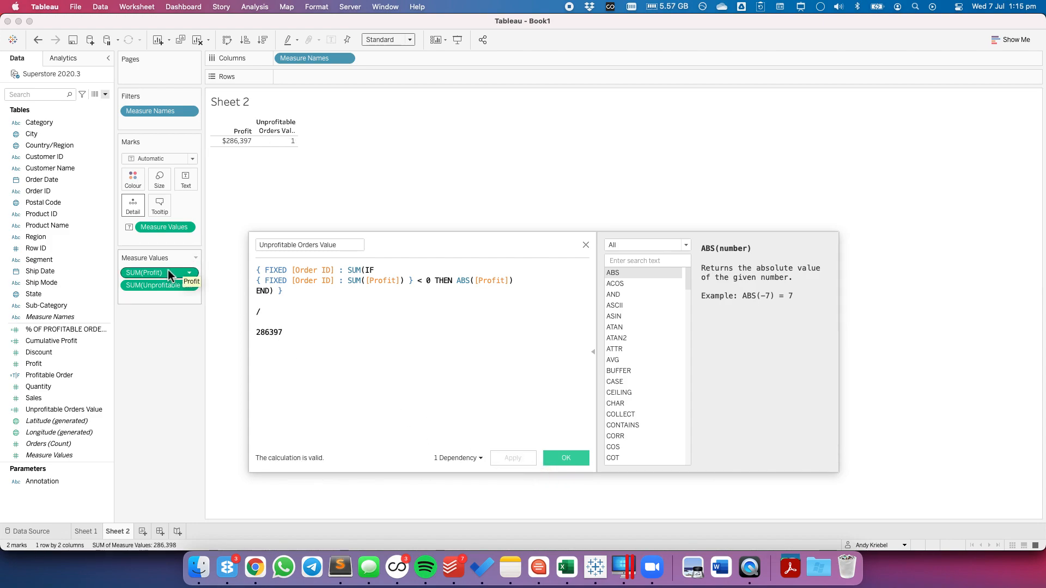
# Set the default number format of Unprofitable Orders Value to Percentage with 0 decimal places.
pyautogui.click(68, 407)
pyautogui.rightClick(67, 407)
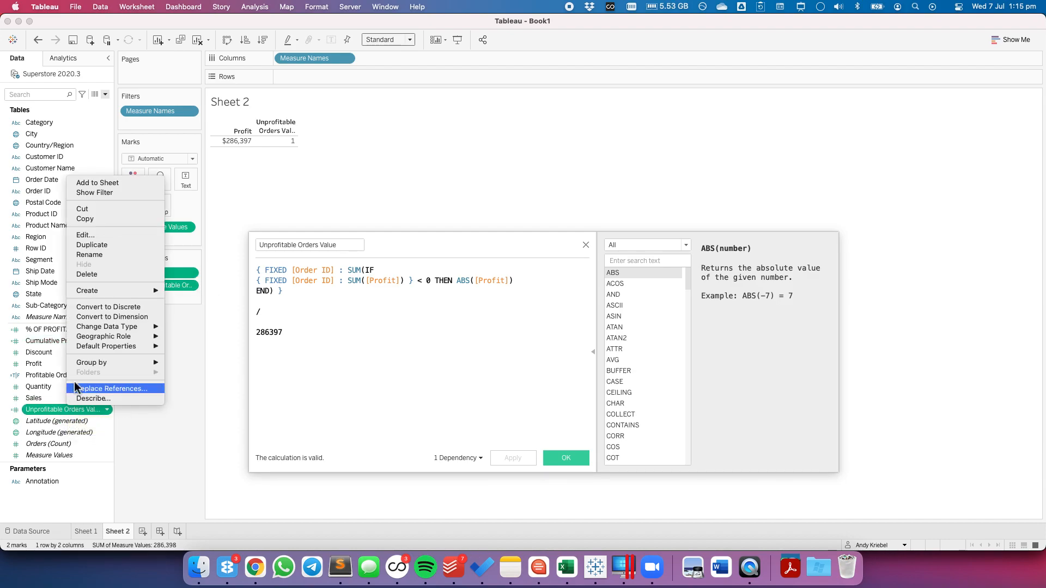
pyautogui.moveTo(111, 347)
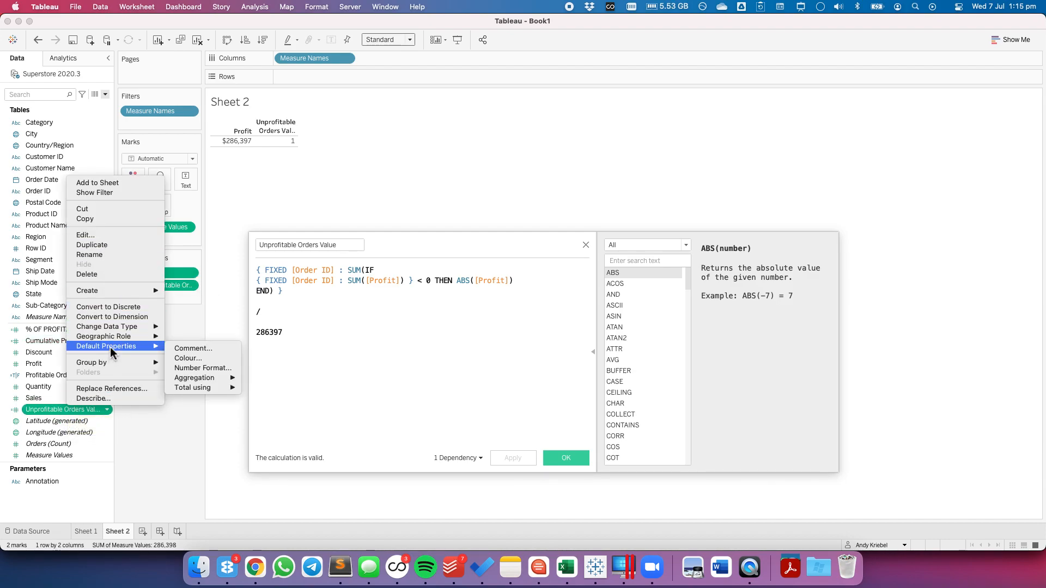
pyautogui.click(191, 366)
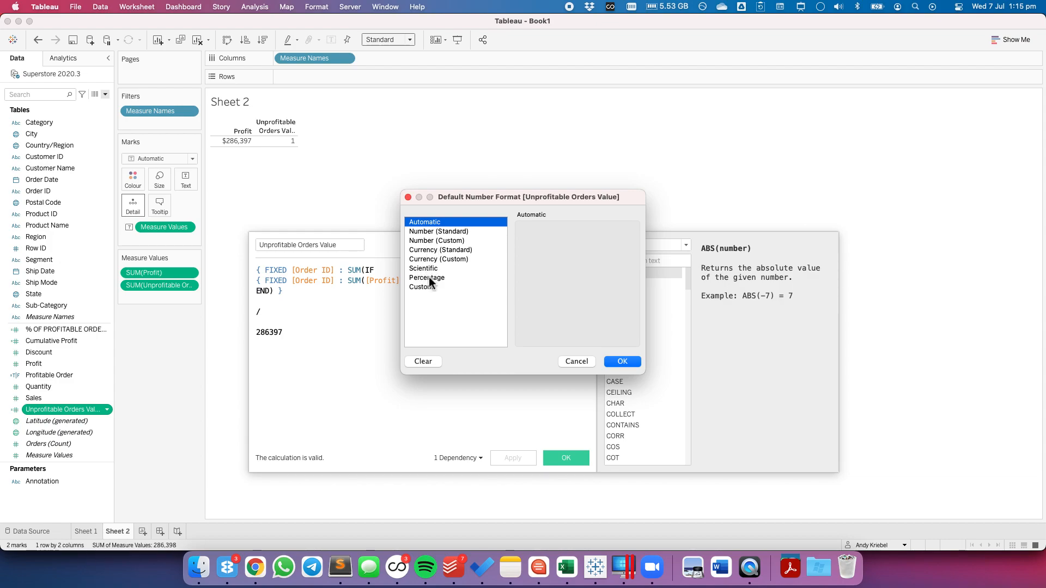
pyautogui.click(428, 278)
pyautogui.click(550, 244)
pyautogui.click(549, 244)
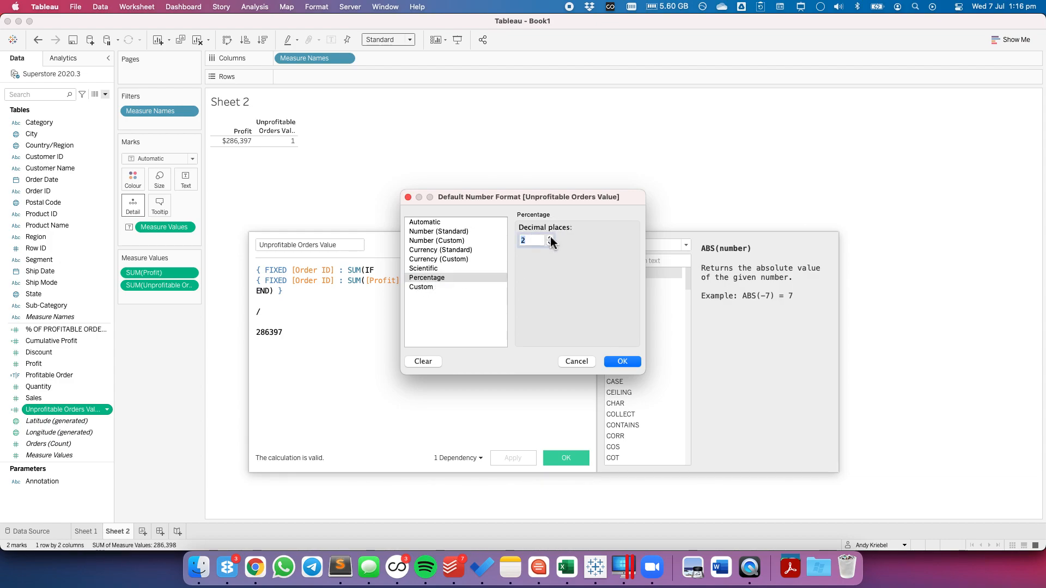
pyautogui.click(621, 360)
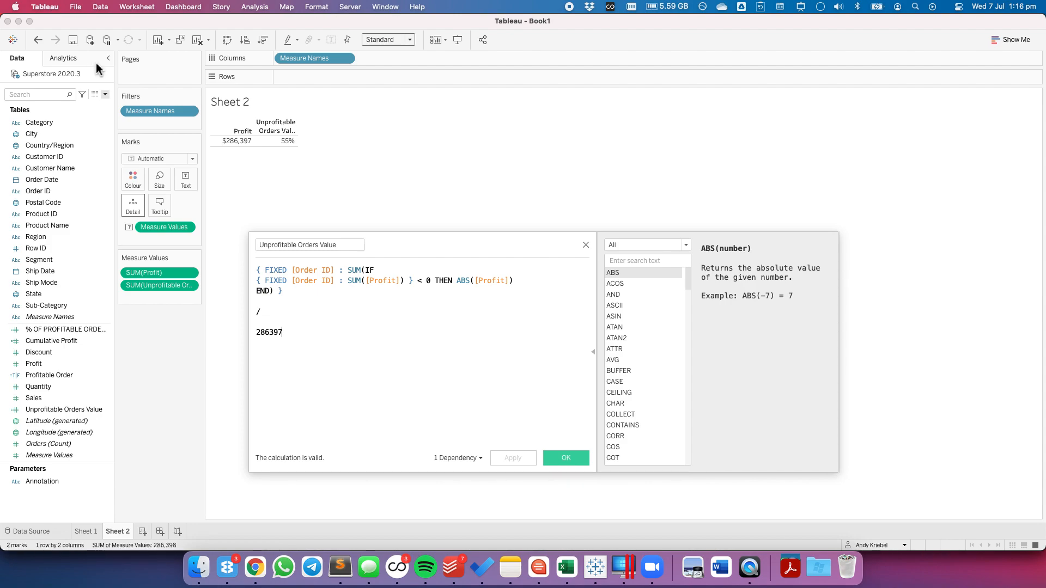
# Close the calculation editor and undo the percentage format and the division by 286397.
pyautogui.moveTo(456, 280); pyautogui.dragTo(515, 281)
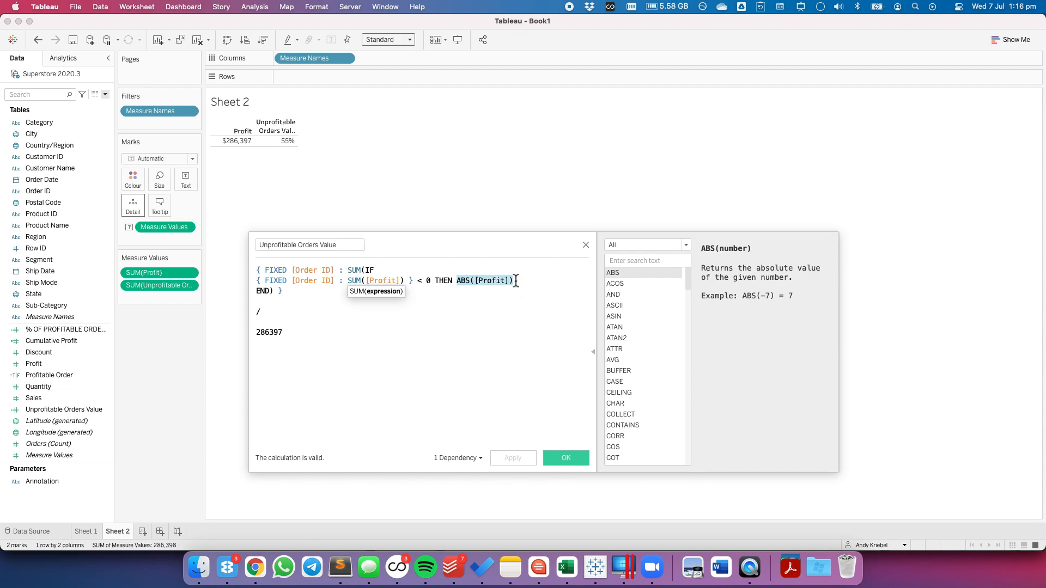
pyautogui.click(586, 245)
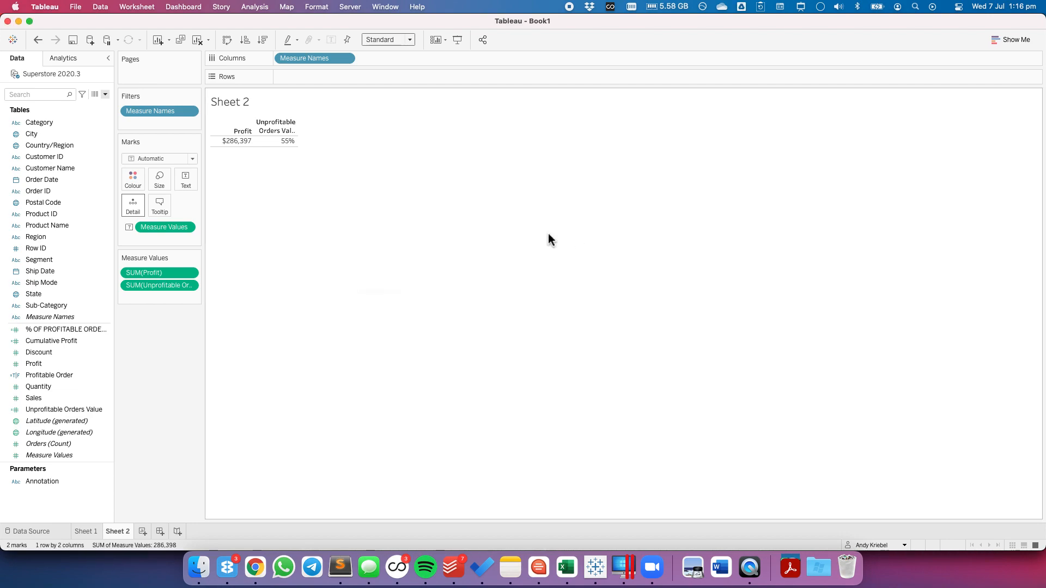
pyautogui.click(38, 42)
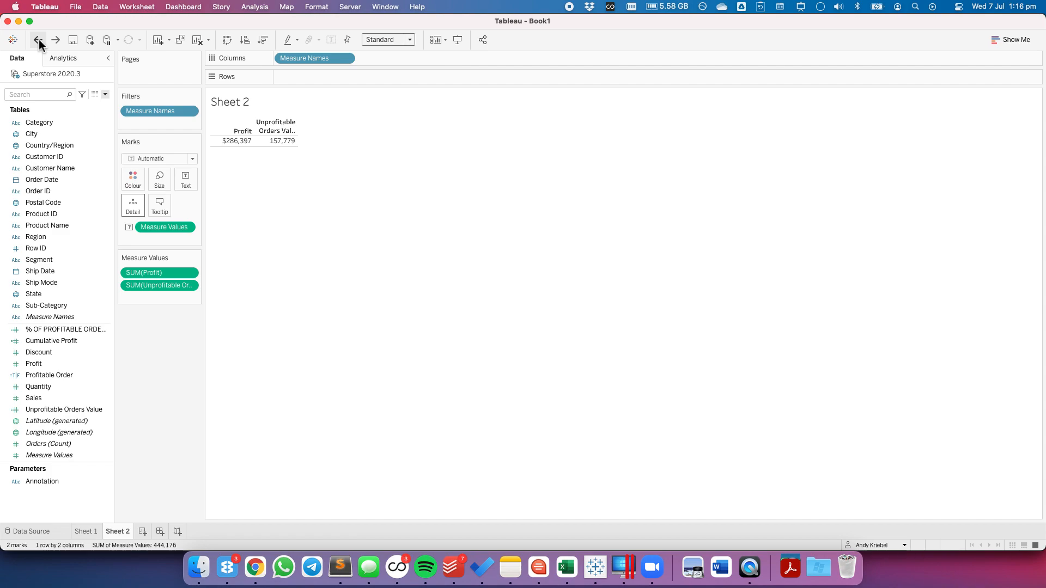
# Revert the Unprofitable Orders Value calculation to its THEN 0 ELSE [Profit] version and have it open for editing.
pyautogui.click(38, 41)
pyautogui.click(55, 41)
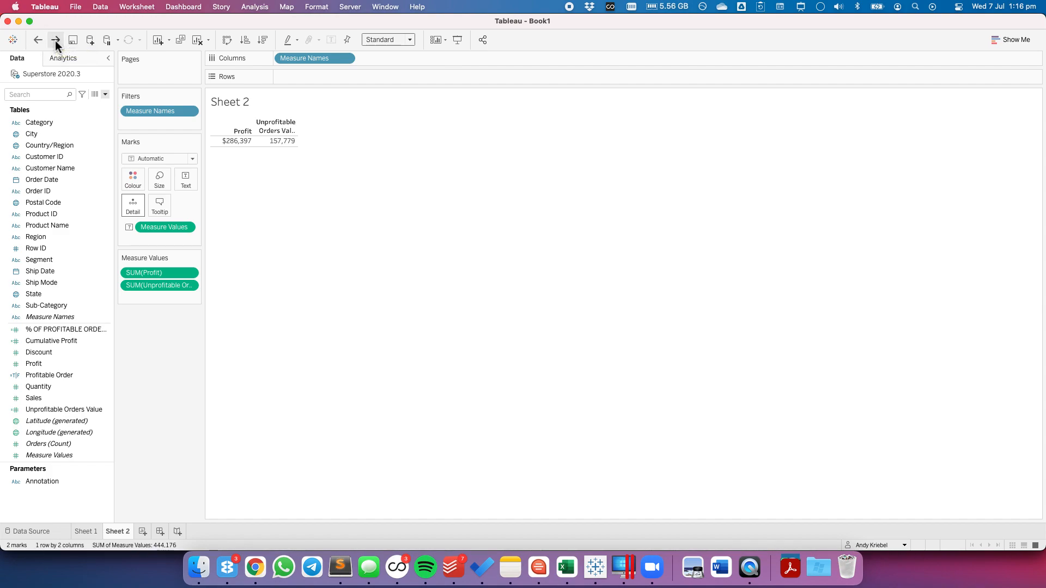
pyautogui.rightClick(56, 407)
pyautogui.click(76, 239)
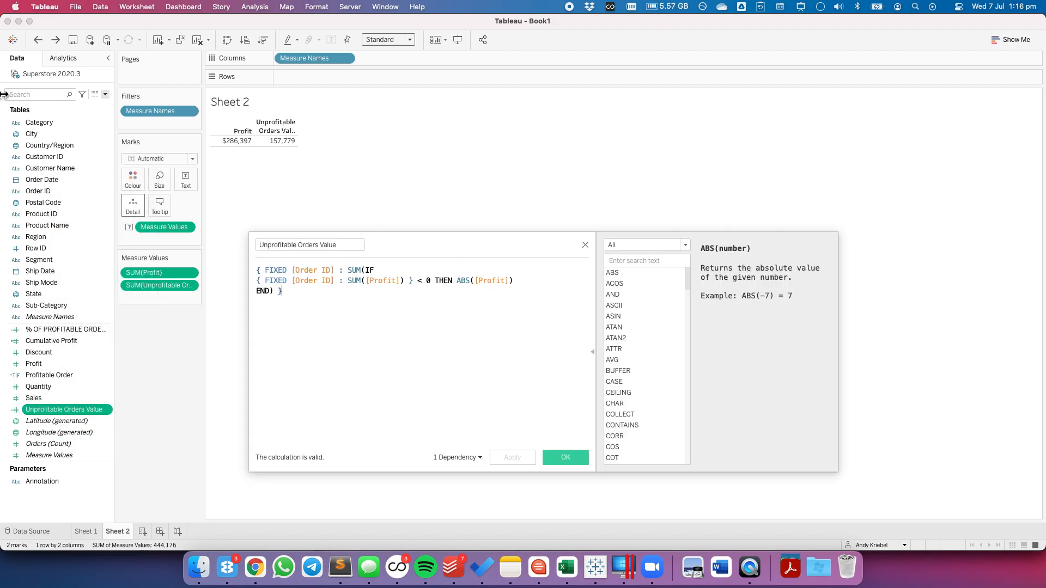
pyautogui.click(38, 40)
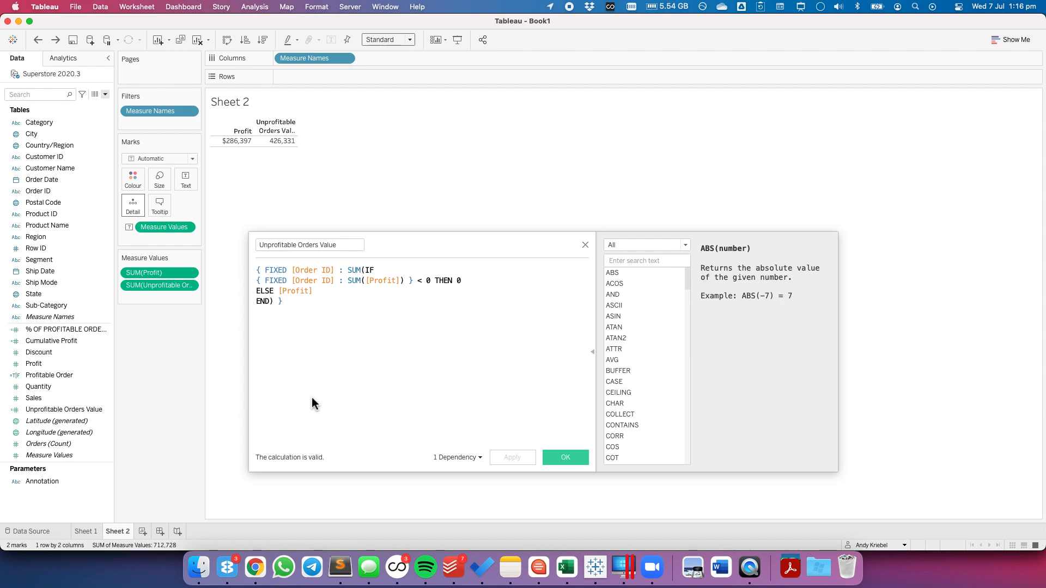
# Rename the Unprofitable Orders Value calculation to Profitable Orders Value and apply the change.
pyautogui.click(271, 245)
pyautogui.press('BackSpace')
pyautogui.press('BackSpace')
pyautogui.press('BackSpace')
pyautogui.write('P')
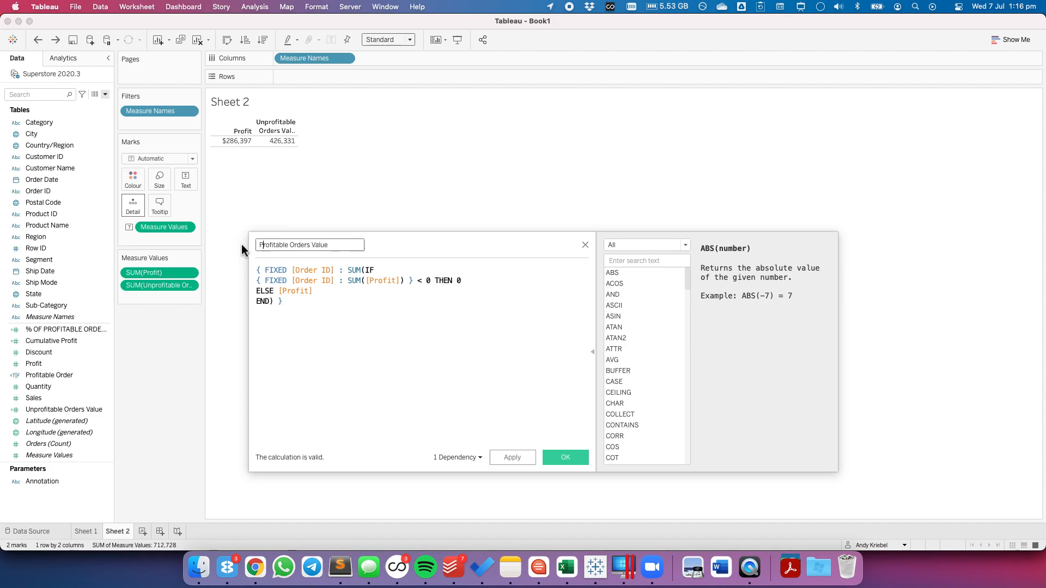
pyautogui.click(527, 459)
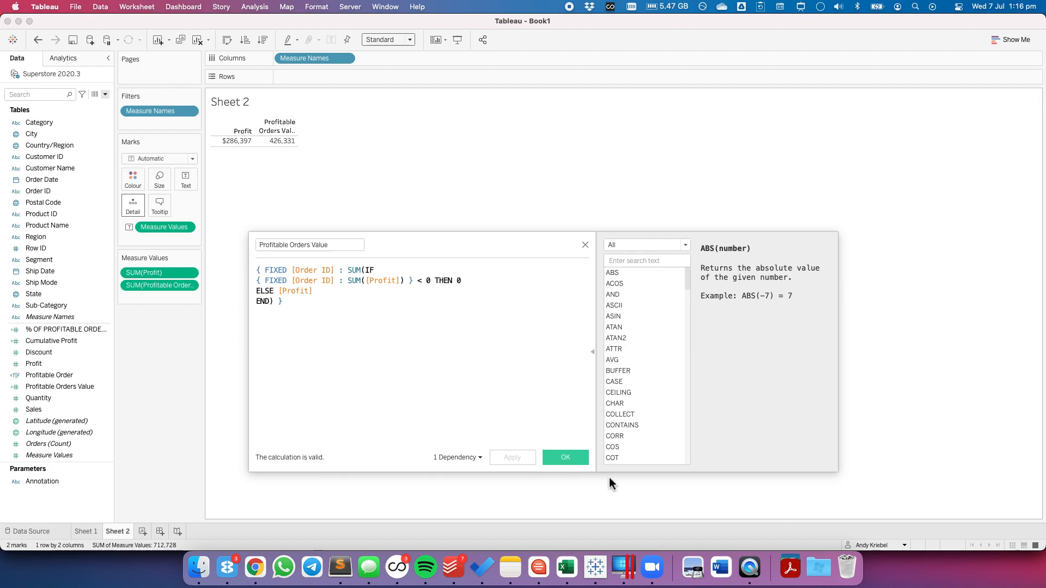
# Try multiplying the Profitable Orders Value expression by .33 and apply the calculation.
pyautogui.press('Return')
pyautogui.press('Return')
pyautogui.write('*')
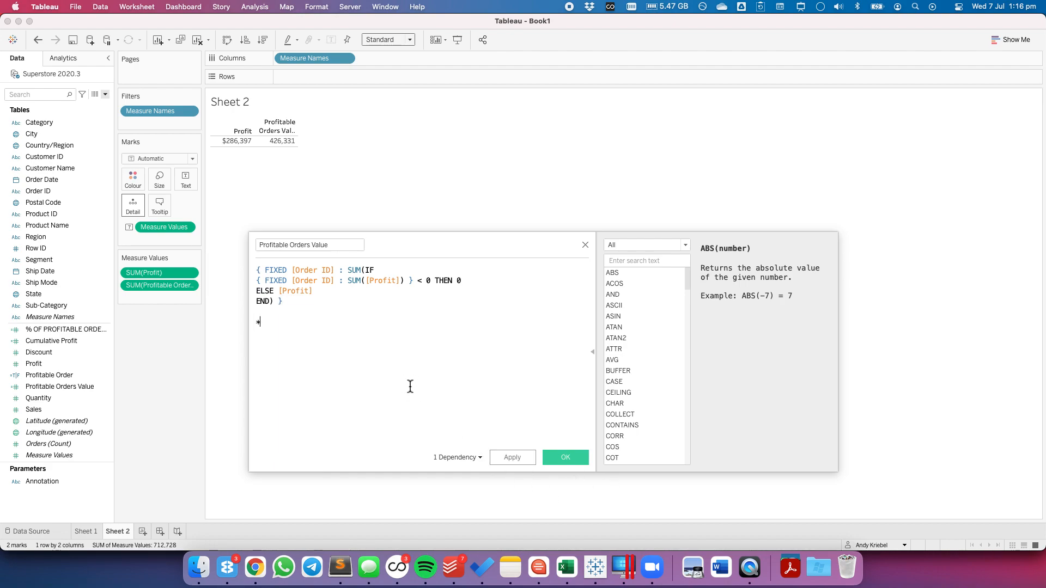
pyautogui.write(' .33')
pyautogui.click(512, 457)
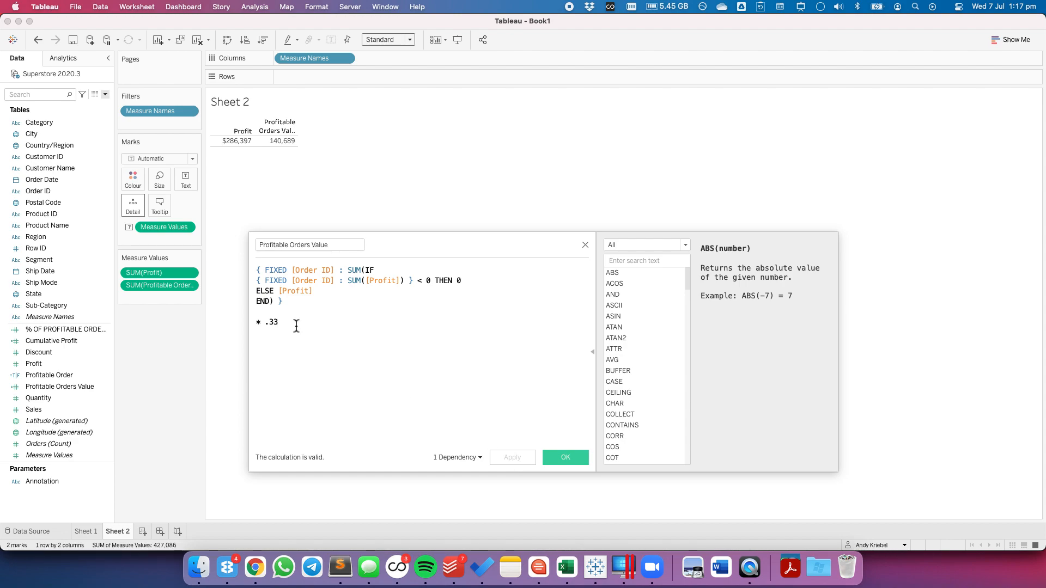
# Try .67 as the multiplier instead, apply it, and remove the multiplication from the formula.
pyautogui.press('BackSpace')
pyautogui.press('BackSpace')
pyautogui.write('67')
pyautogui.click(514, 459)
pyautogui.press('BackSpace')
pyautogui.press('BackSpace')
pyautogui.press('BackSpace')
pyautogui.press('BackSpace')
pyautogui.press('BackSpace')
# Wrap the whole FIXED expression in Profitable Orders Value in an outer SUM( ), closing it on its own line.
pyautogui.press('Return')
pyautogui.press('Up')
pyautogui.press('Up')
pyautogui.press('Up')
pyautogui.press('Up')
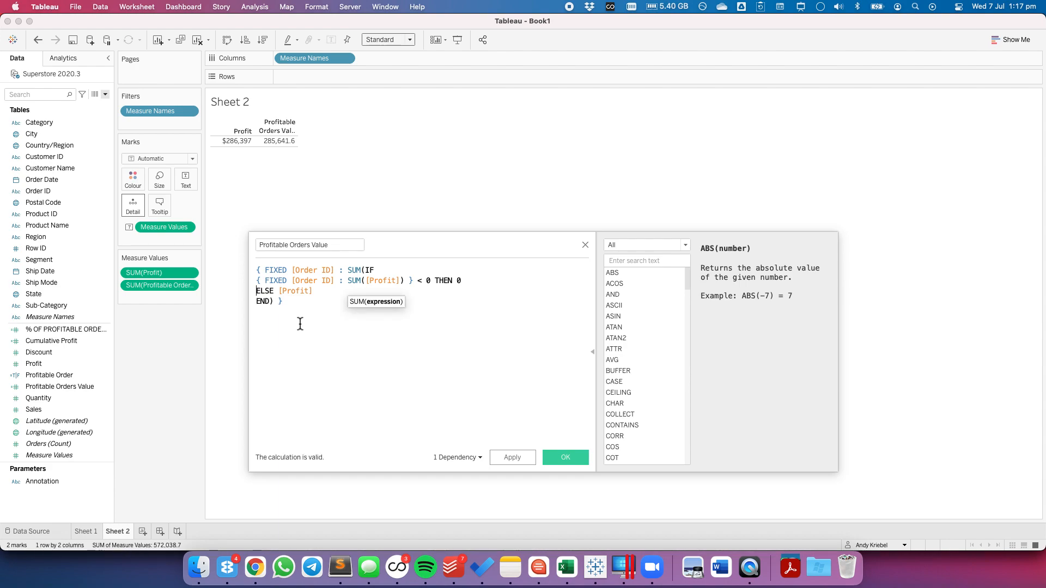
pyautogui.write('SUM(')
pyautogui.press('Down')
pyautogui.press('Down')
pyautogui.press('Down')
pyautogui.press('Down')
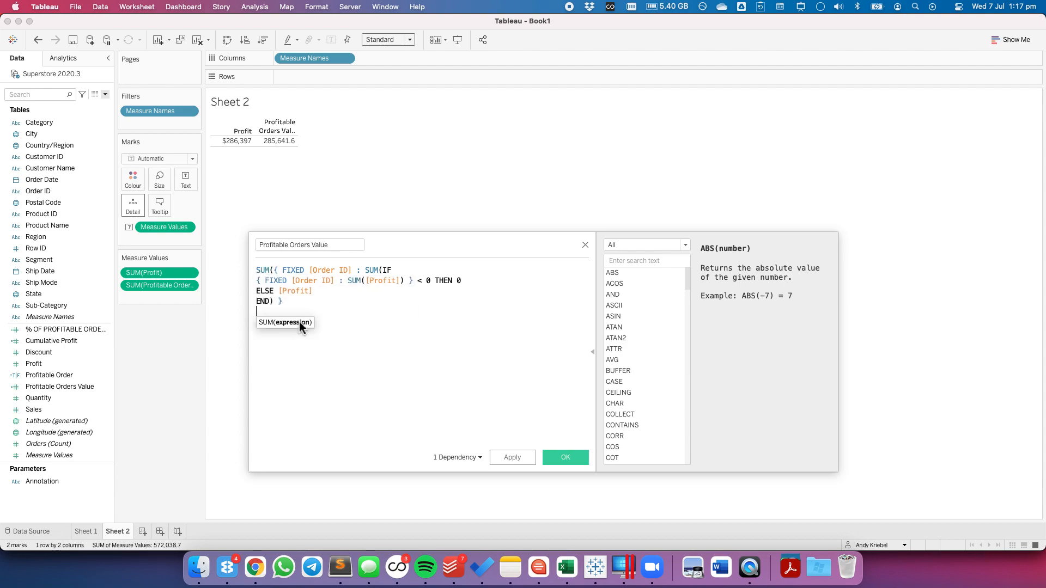
pyautogui.write(')')
pyautogui.press('Return')
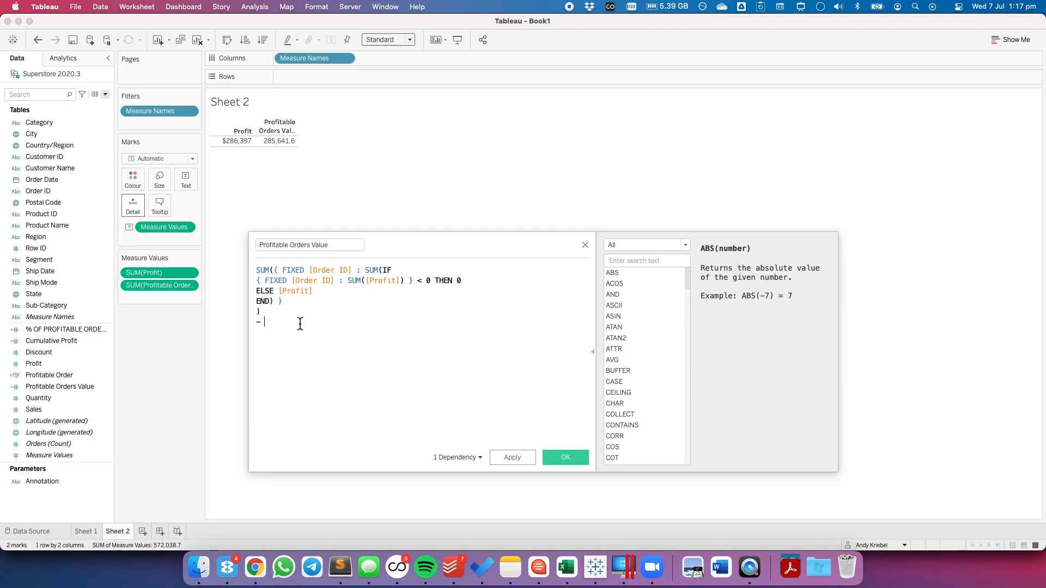
# Subtract SUM([Profit]) from the summed FIXED expression and enclose the entire difference in parentheses.
pyautogui.write('sum')
pyautogui.press('Return')
pyautogui.write('pr')
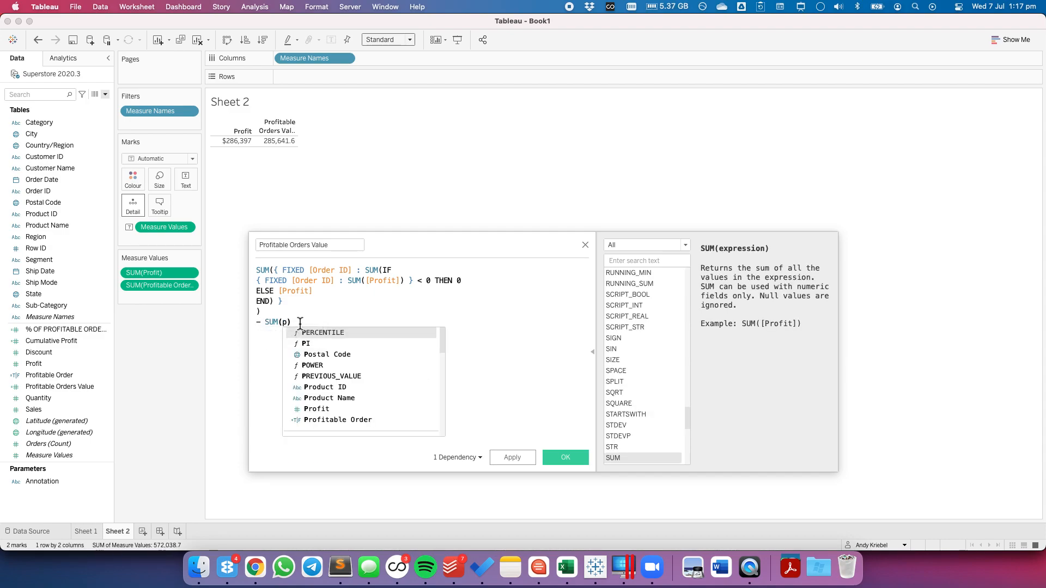
pyautogui.write('o')
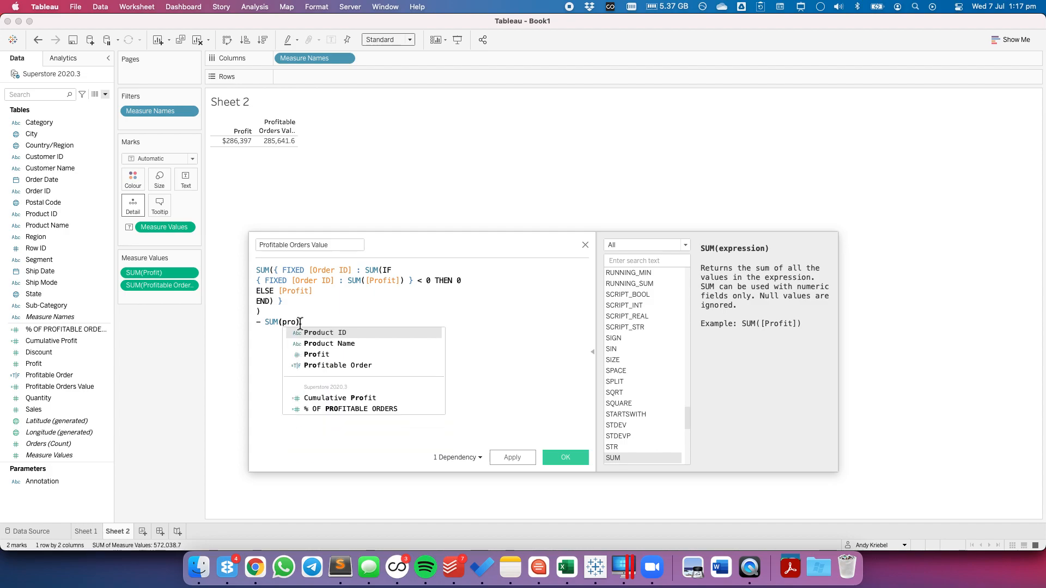
pyautogui.press('Down')
pyautogui.press('Down')
pyautogui.press('Return')
pyautogui.write(')')
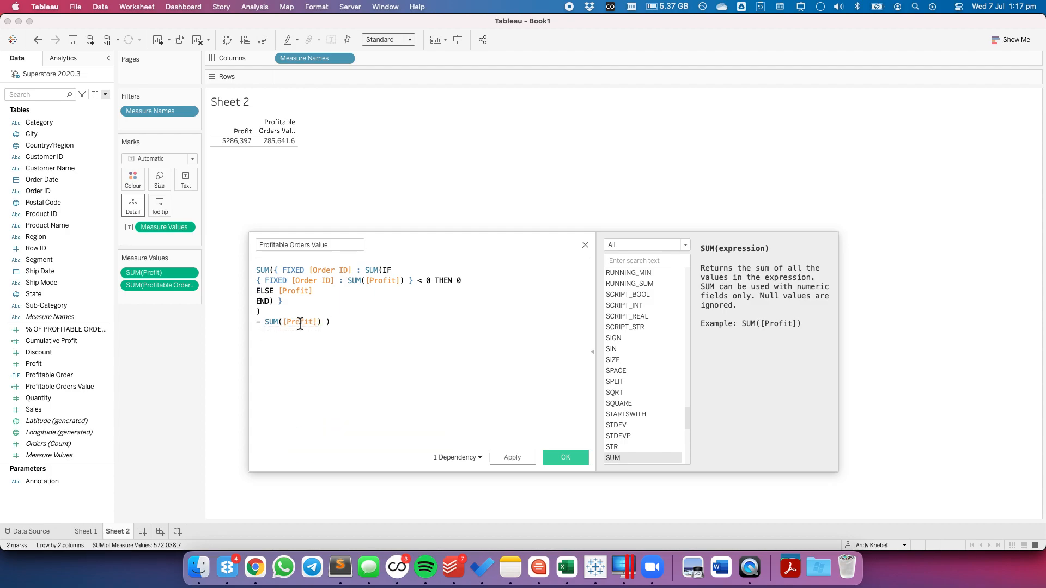
pyautogui.write('(')
pyautogui.press('Return')
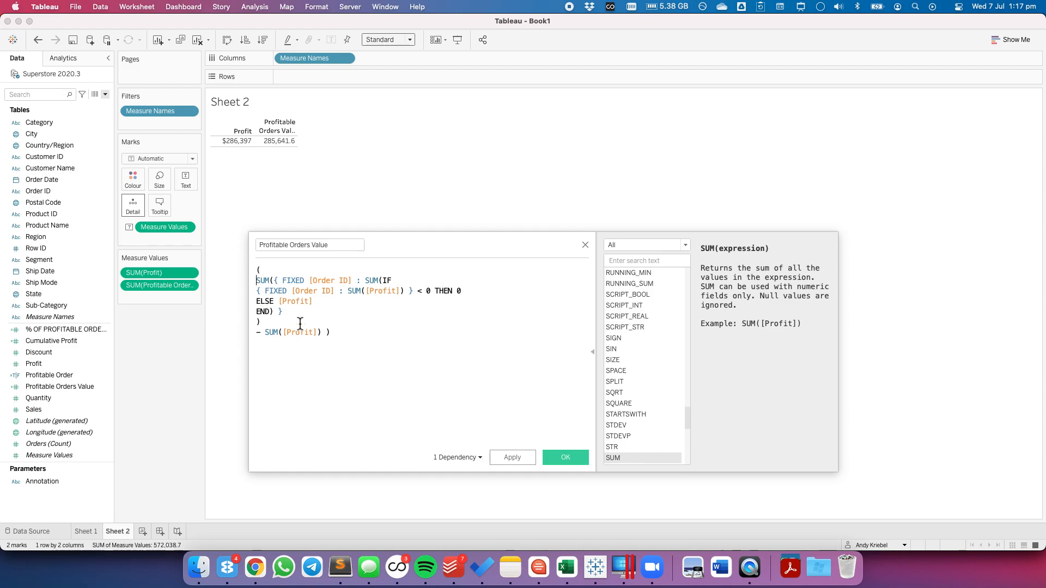
# Divide the parenthesized difference by SUM([Profit]), apply the calculation, and close the editor.
pyautogui.write('/')
pyautogui.press('Return')
pyautogui.write('SUM(p')
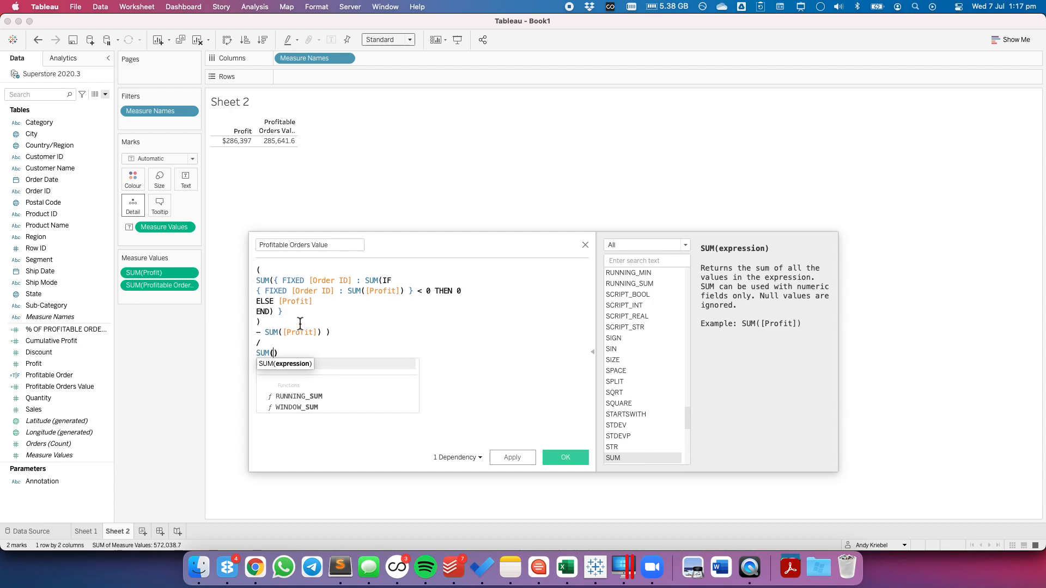
pyautogui.write('r')
pyautogui.press('Down')
pyautogui.press('Down')
pyautogui.press('Down')
pyautogui.press('Return')
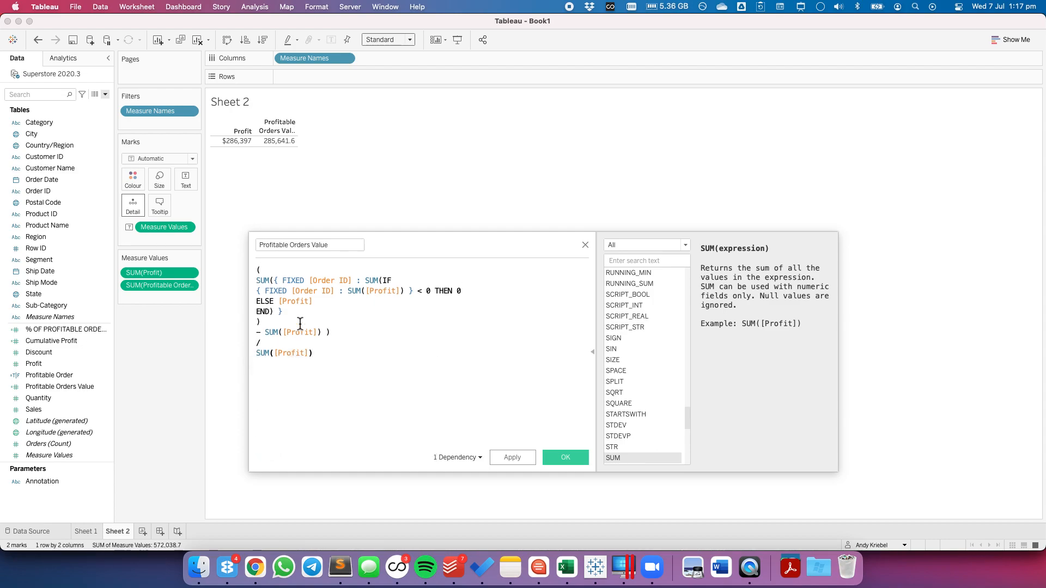
pyautogui.click(514, 458)
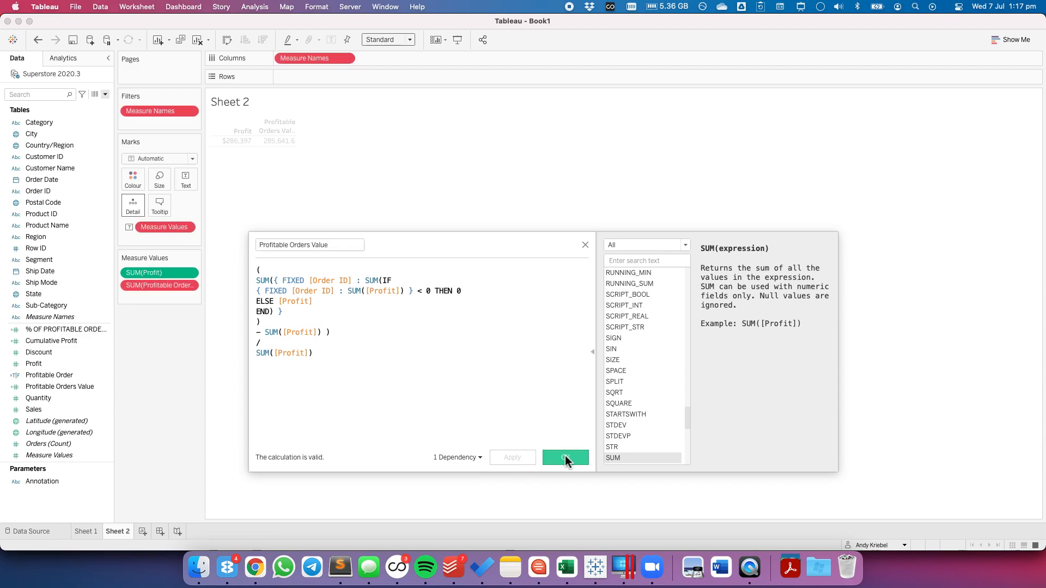
pyautogui.click(564, 455)
# Replace the invalid measure among the Measure Values with the updated Profitable Orders Value field.
pyautogui.moveTo(63, 387); pyautogui.dragTo(174, 285)
pyautogui.click(189, 285)
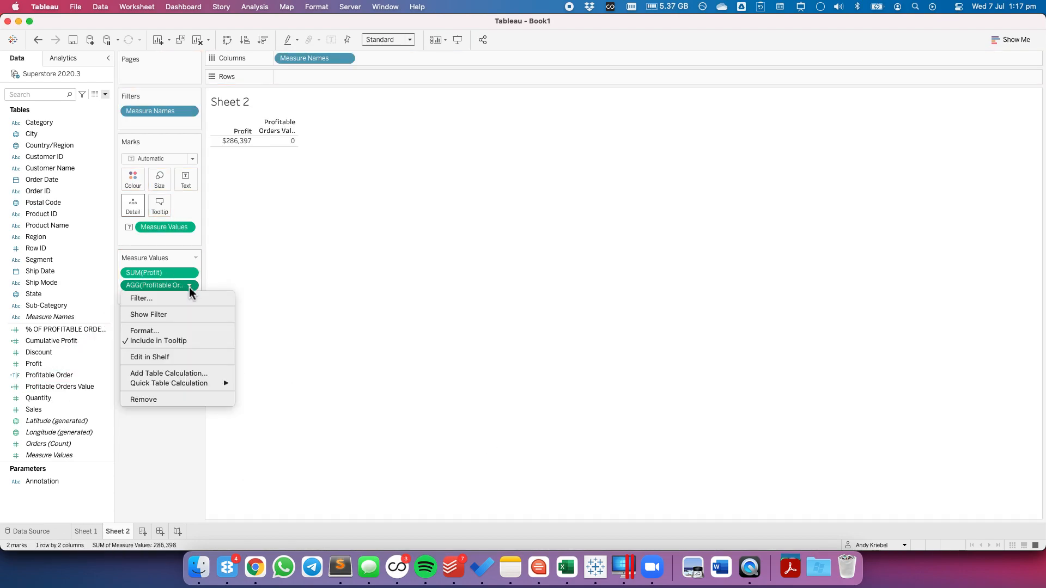
pyautogui.click(138, 453)
# Set the default number format of Profitable Orders Value to Percentage with 0 decimal places.
pyautogui.rightClick(86, 386)
pyautogui.moveTo(156, 317)
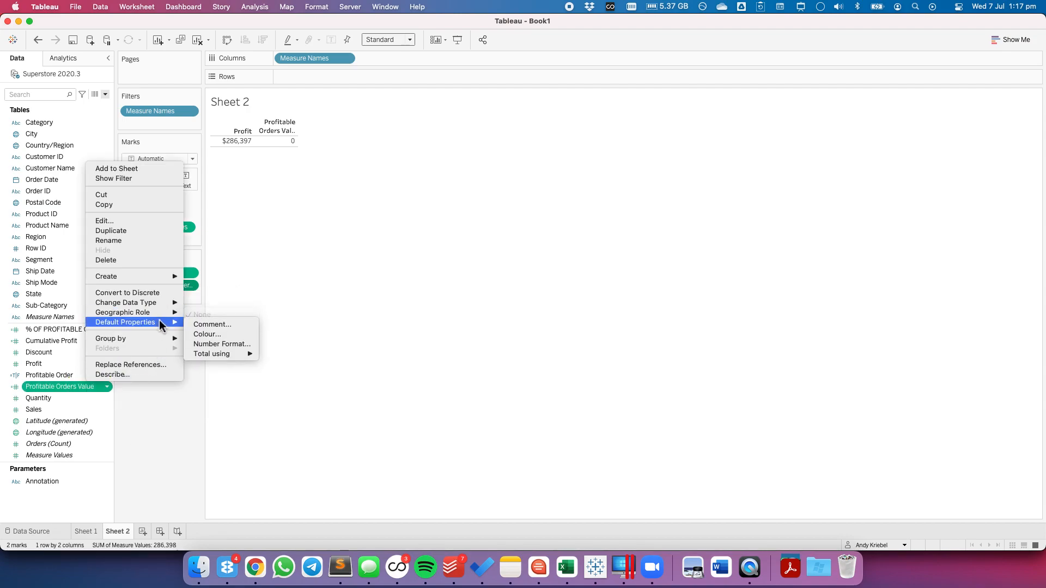
pyautogui.click(215, 343)
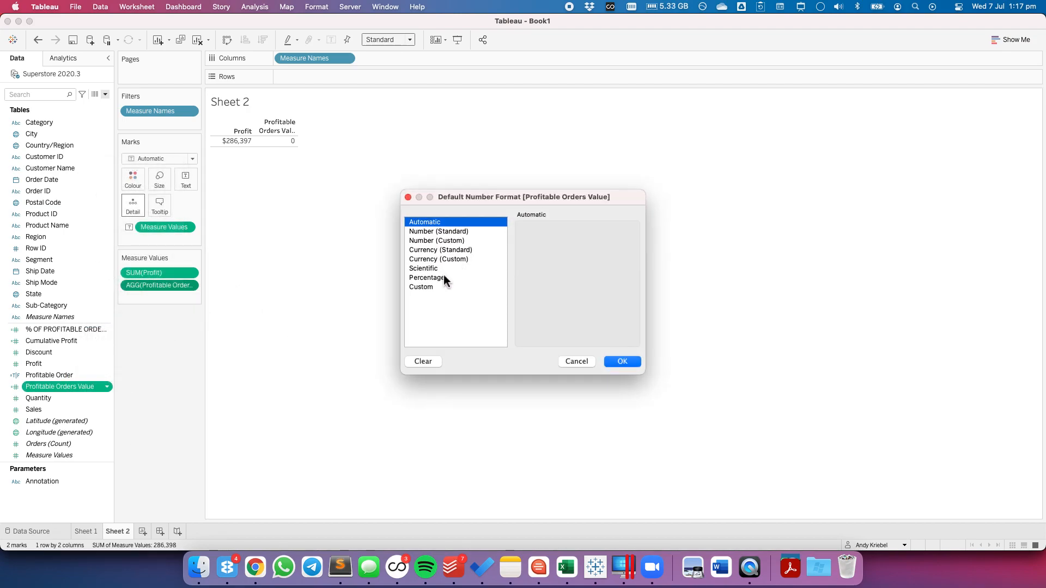
pyautogui.click(435, 277)
pyautogui.click(550, 242)
pyautogui.click(620, 359)
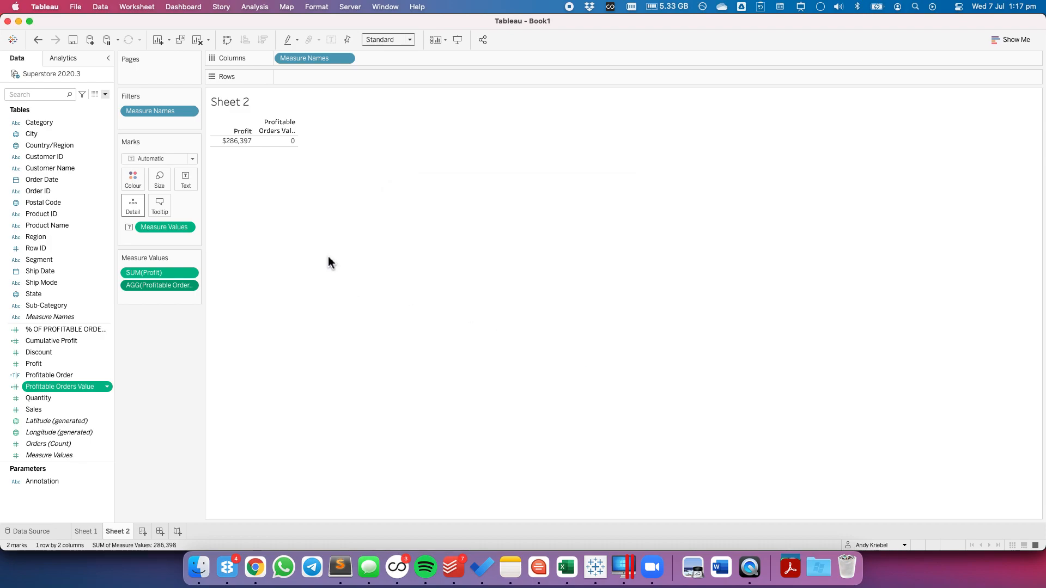
# Reopen the Profitable Orders Value calculation and write the scratch note PO * .67 = below the formula.
pyautogui.rightClick(67, 387)
pyautogui.click(82, 220)
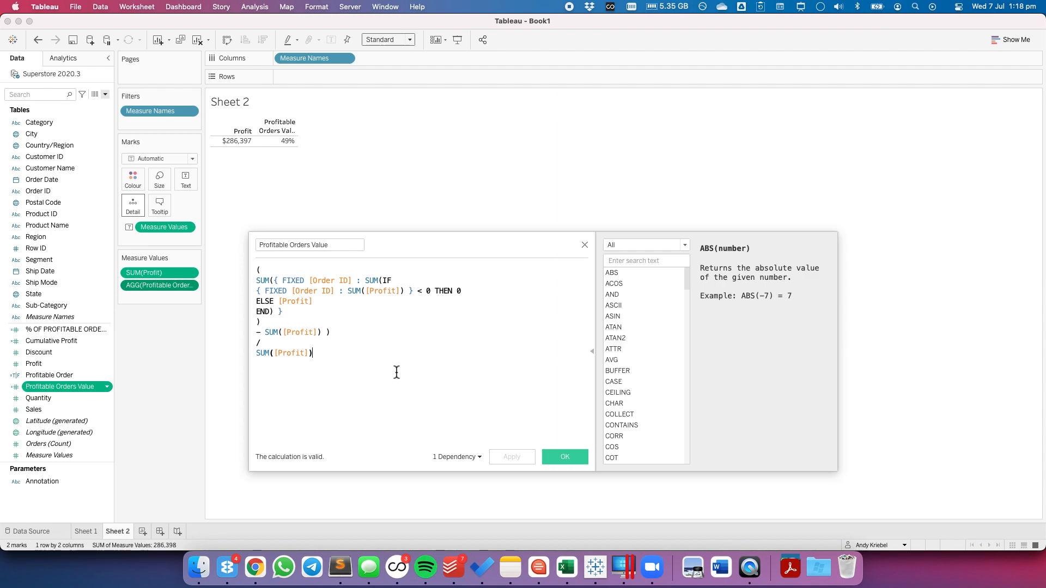
pyautogui.press('Return')
pyautogui.press('Return')
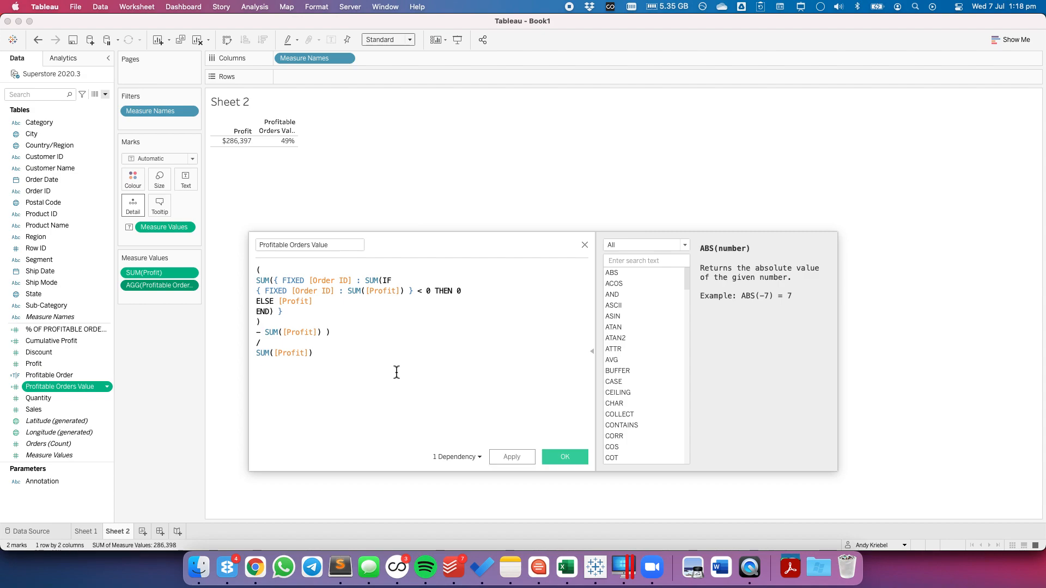
pyautogui.write('prof')
pyautogui.press('BackSpace')
pyautogui.press('BackSpace')
pyautogui.press('BackSpace')
pyautogui.press('BackSpace')
pyautogui.write('PO')
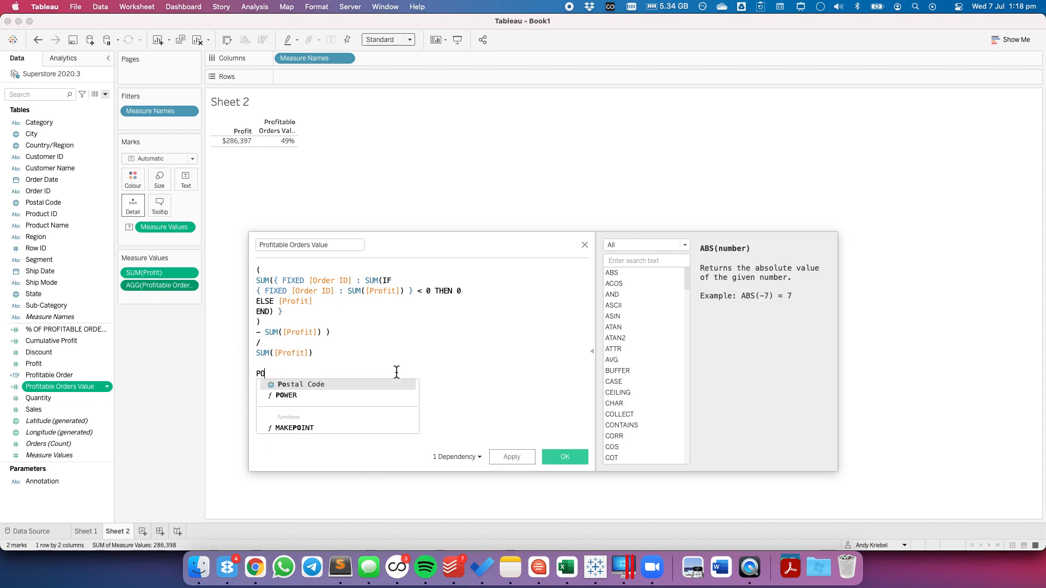
pyautogui.write(' * .67 =')
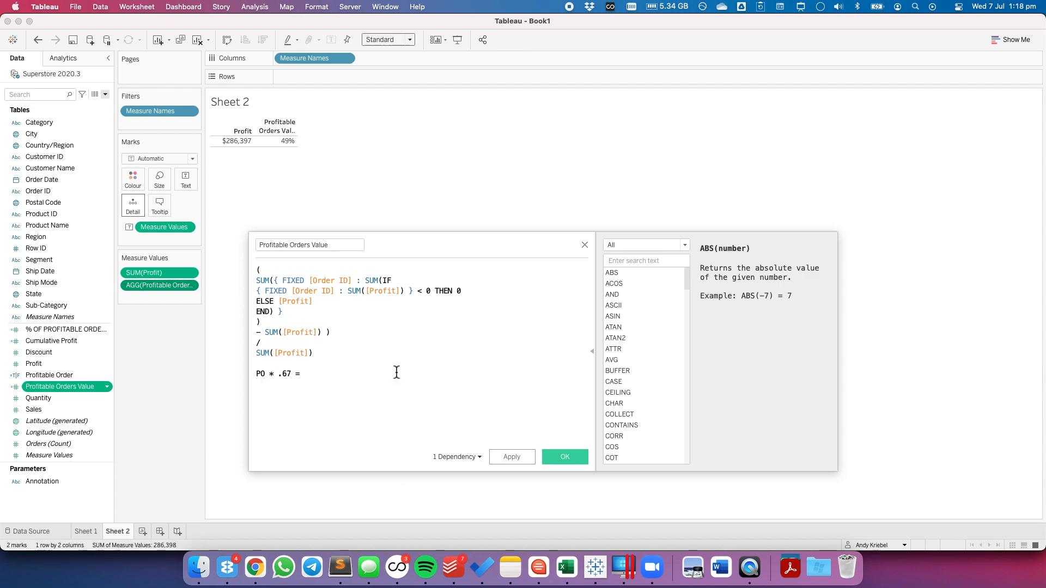
# Complete the scratch equation with SUM([Profit]) and delete the whole note from the calculation.
pyautogui.write(' sum')
pyautogui.press('Return')
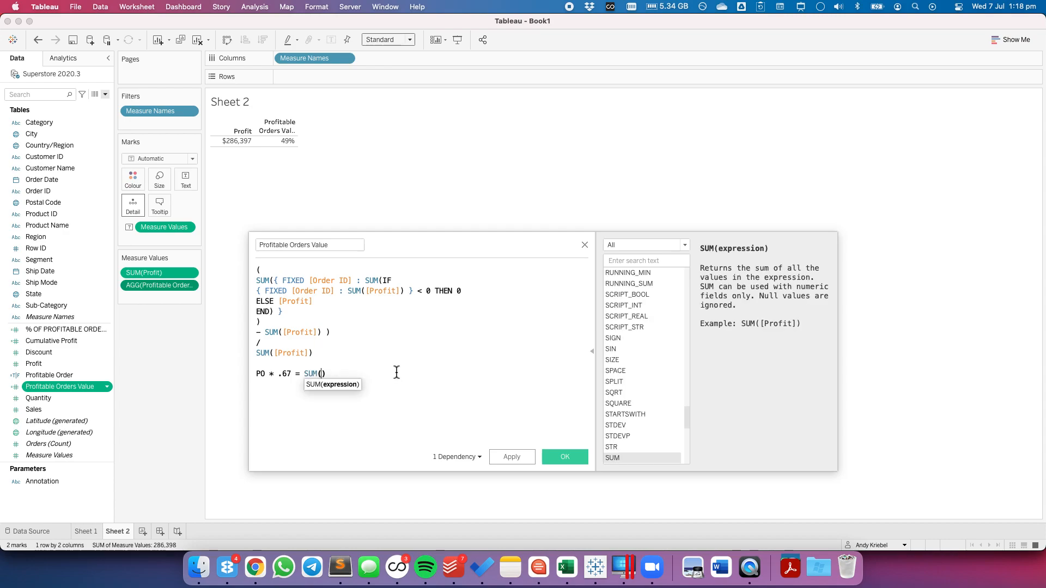
pyautogui.write('prp')
pyautogui.press('Down')
pyautogui.press('Down')
pyautogui.press('Down')
pyautogui.press('Return')
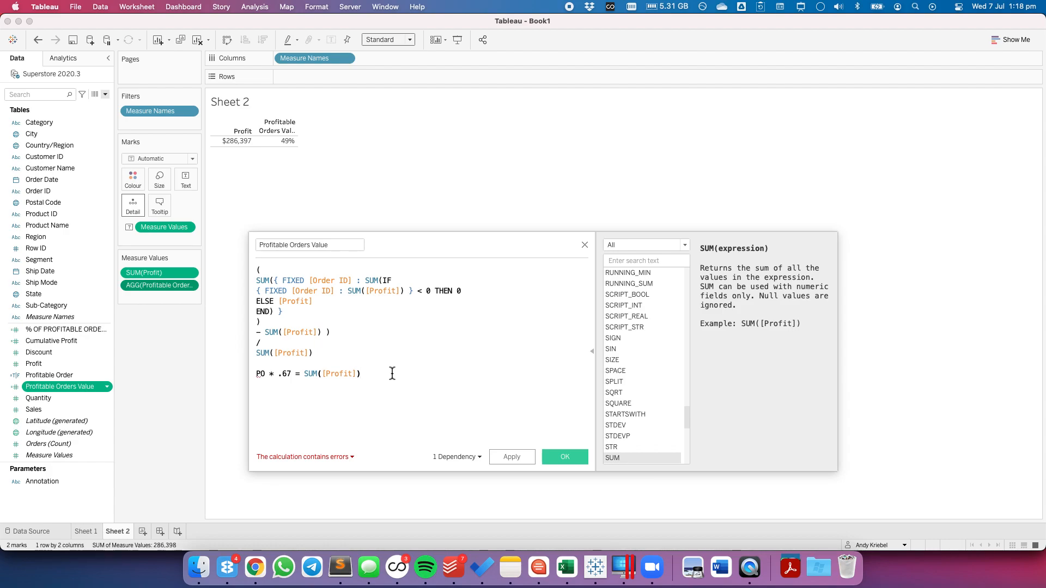
pyautogui.moveTo(392, 373); pyautogui.dragTo(253, 364)
pyautogui.press('BackSpace')
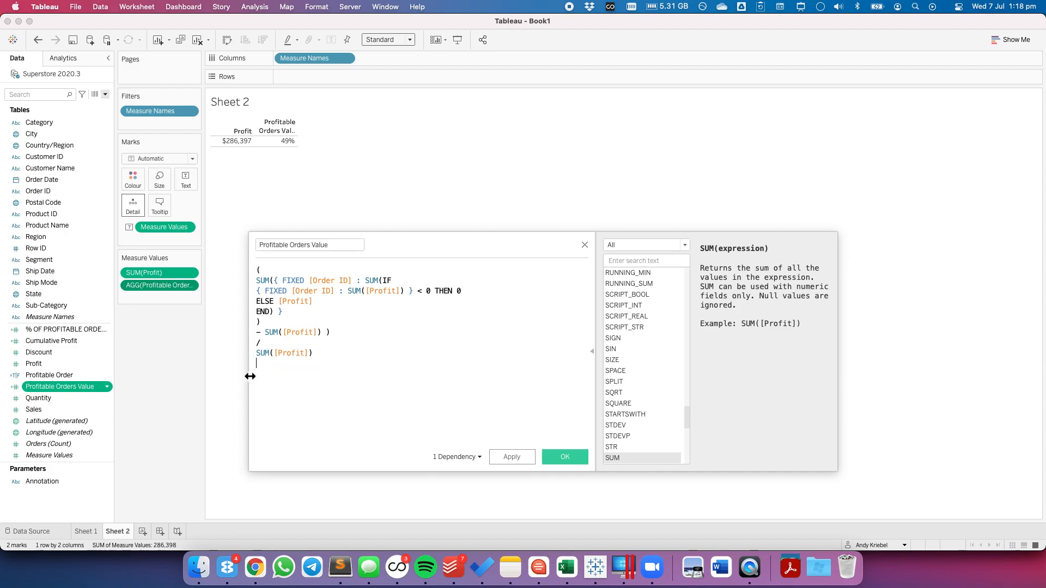
# Copy the final SUM([Profit]) line, then delete the subtraction and division lines that follow the summed FIXED expression.
pyautogui.hotkey('shift', 'Up')
pyautogui.press('super+c')
pyautogui.press('BackSpace')
pyautogui.hotkey('shift', 'Down')
pyautogui.hotkey('shift', 'Down')
pyautogui.press('BackSpace')
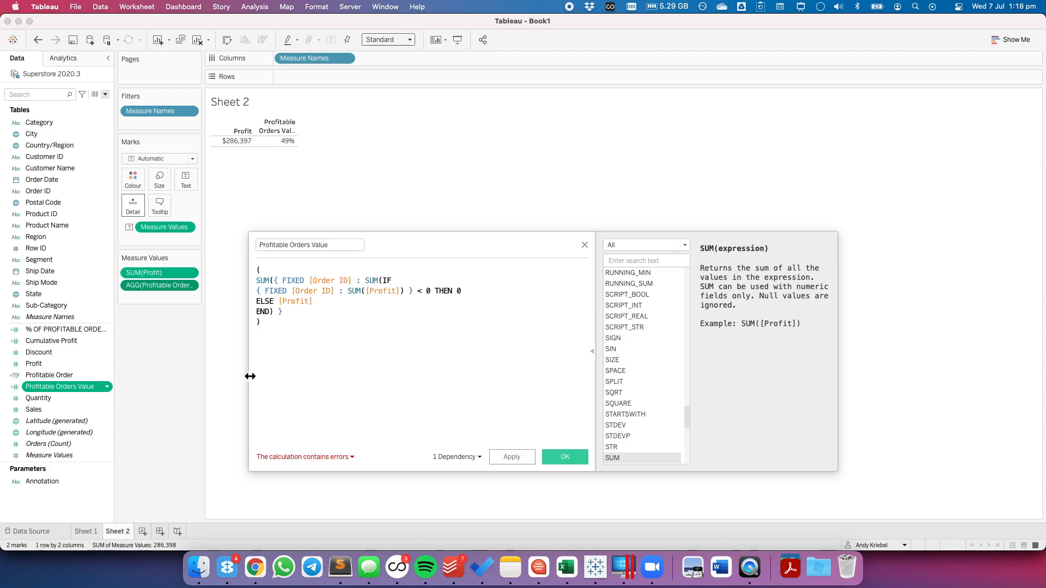
# Place SUM([Profit]) / ahead of the summed FIXED expression, delete the extra opening parenthesis, and apply the calculation.
pyautogui.press('Return')
pyautogui.press('Up')
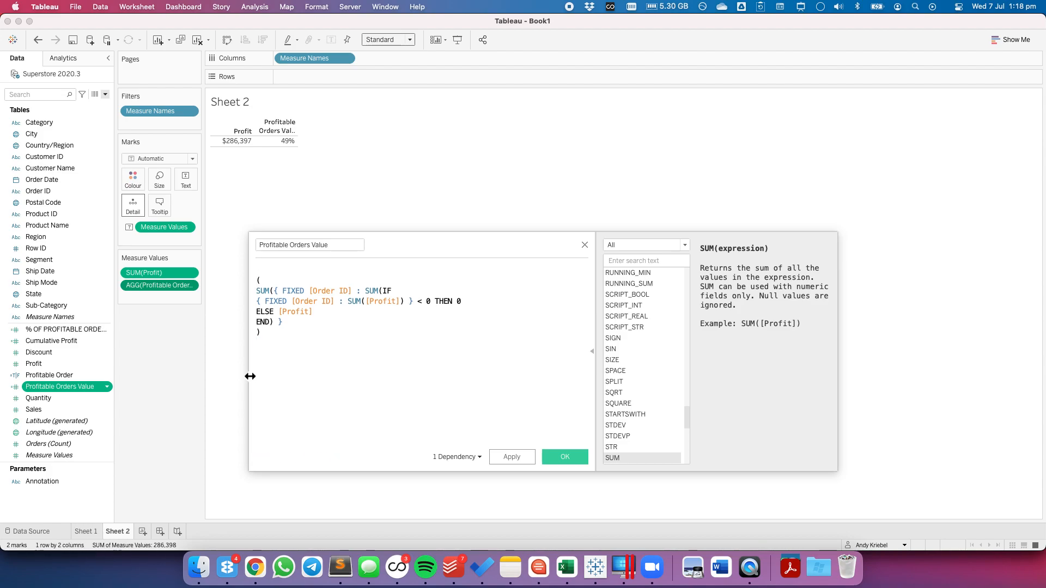
pyautogui.press('super+v')
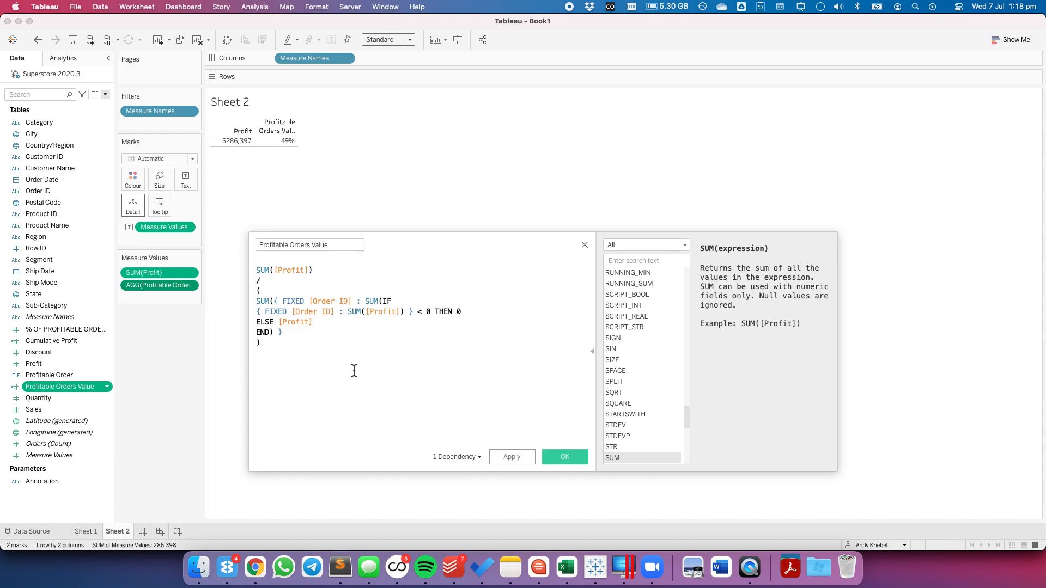
pyautogui.click(506, 457)
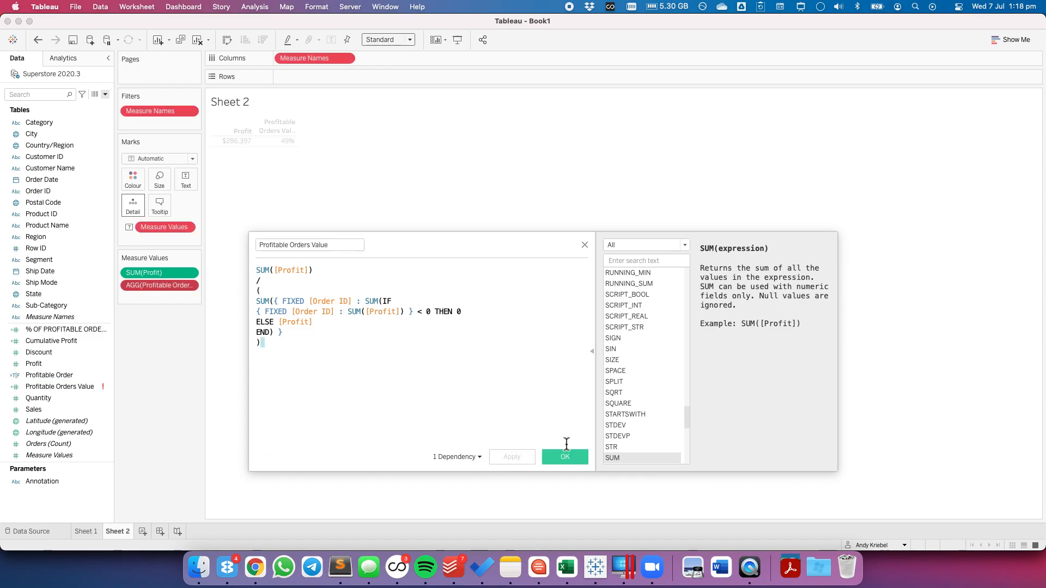
pyautogui.click(272, 344)
pyautogui.click(269, 291)
pyautogui.press('BackSpace')
pyautogui.click(511, 456)
# Subtract the profit ratio from 1 in Profitable Orders Value, apply and close the calculation, and return to Sheet 1.
pyautogui.click(257, 271)
pyautogui.write('(-')
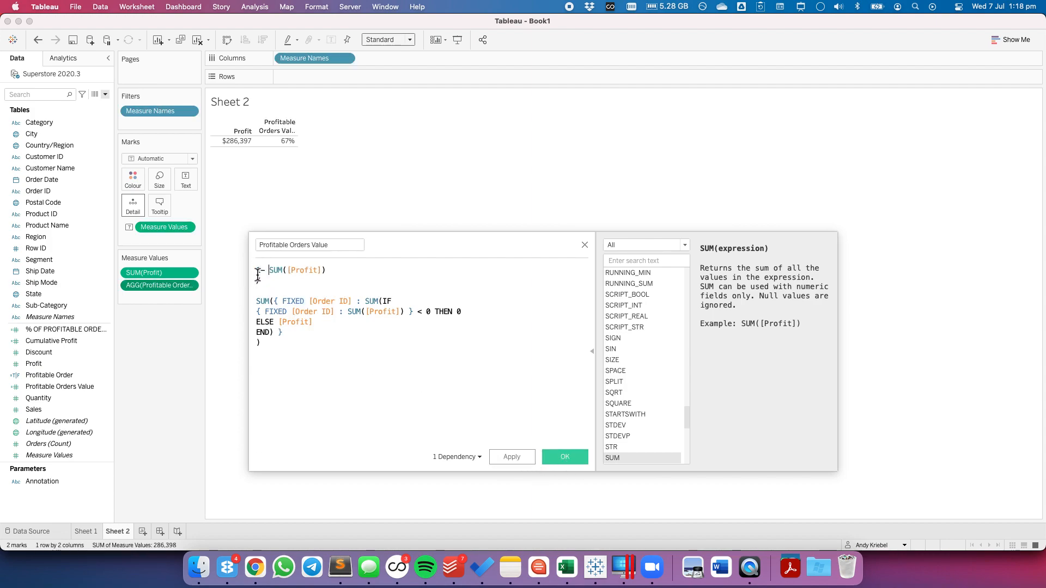
pyautogui.click(524, 456)
pyautogui.click(565, 457)
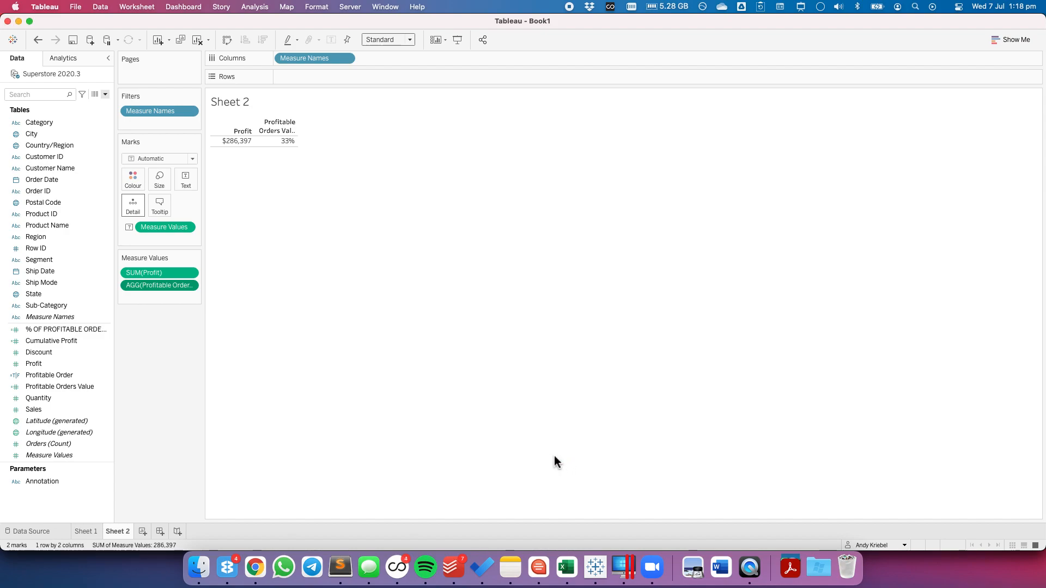
pyautogui.click(99, 531)
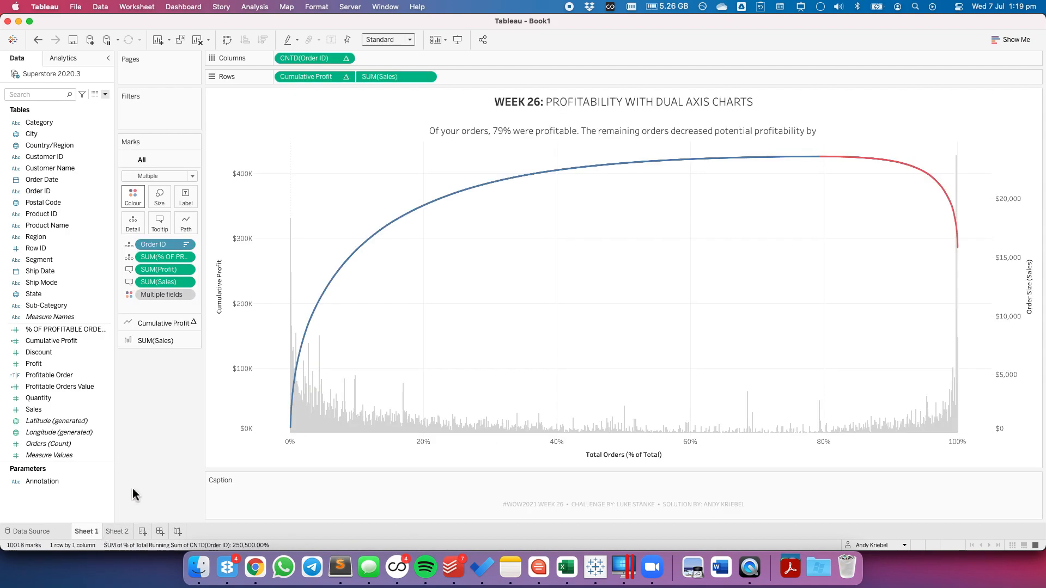
# Open the Profitable Orders Value calculation from Sheet 2 and examine its nested FIXED expressions and the denominator of the ratio.
pyautogui.click(117, 531)
pyautogui.rightClick(64, 386)
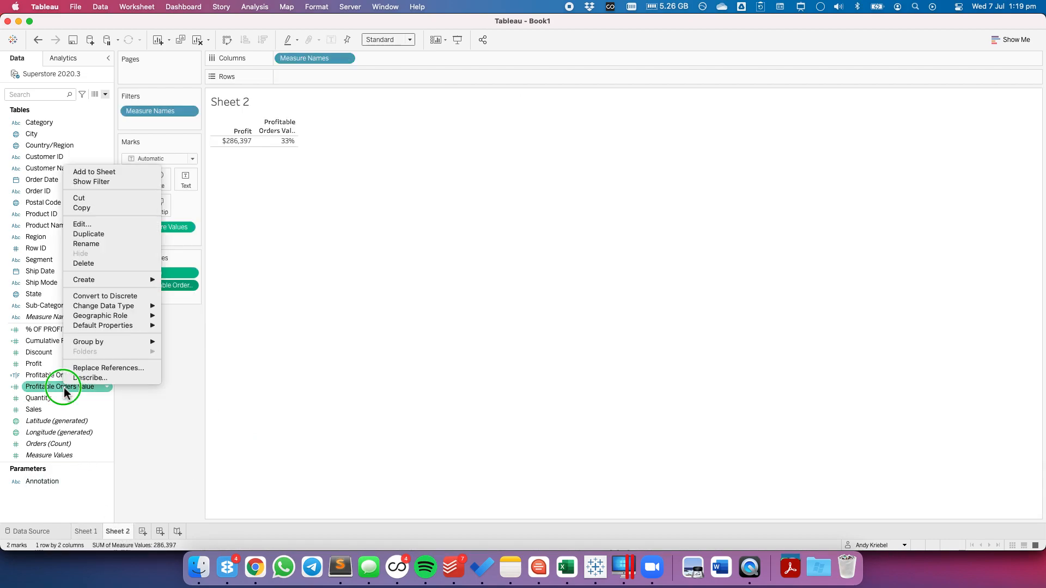
pyautogui.click(109, 227)
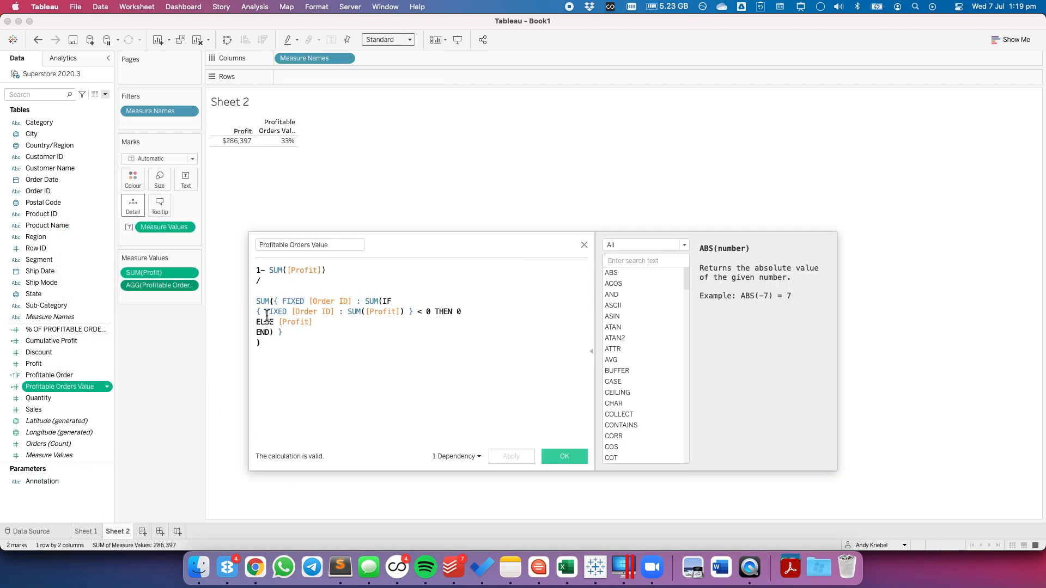
pyautogui.moveTo(254, 312); pyautogui.dragTo(414, 310)
pyautogui.click(422, 336)
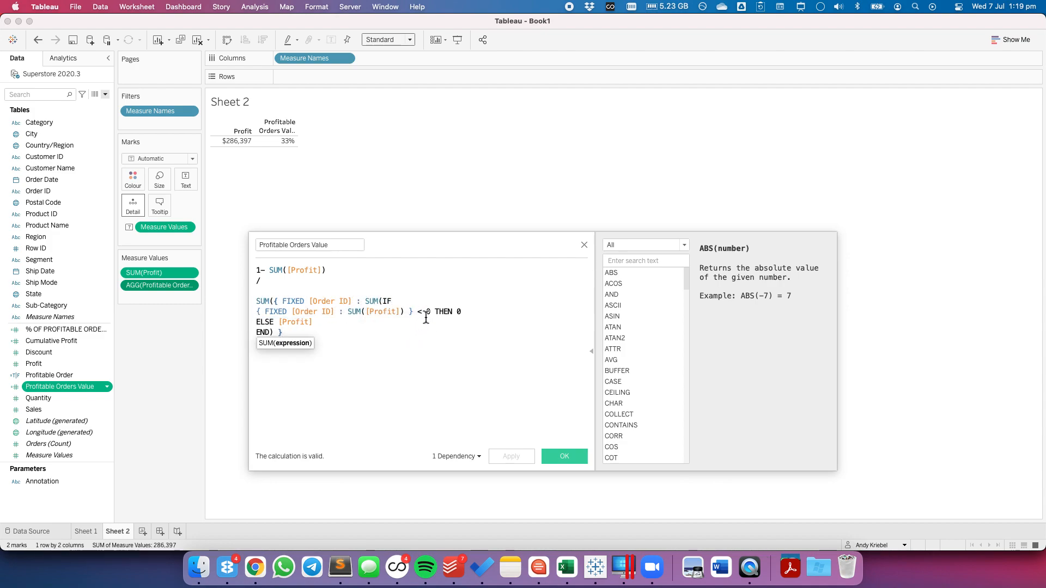
pyautogui.press('Return')
pyautogui.write(')')
pyautogui.click(459, 315)
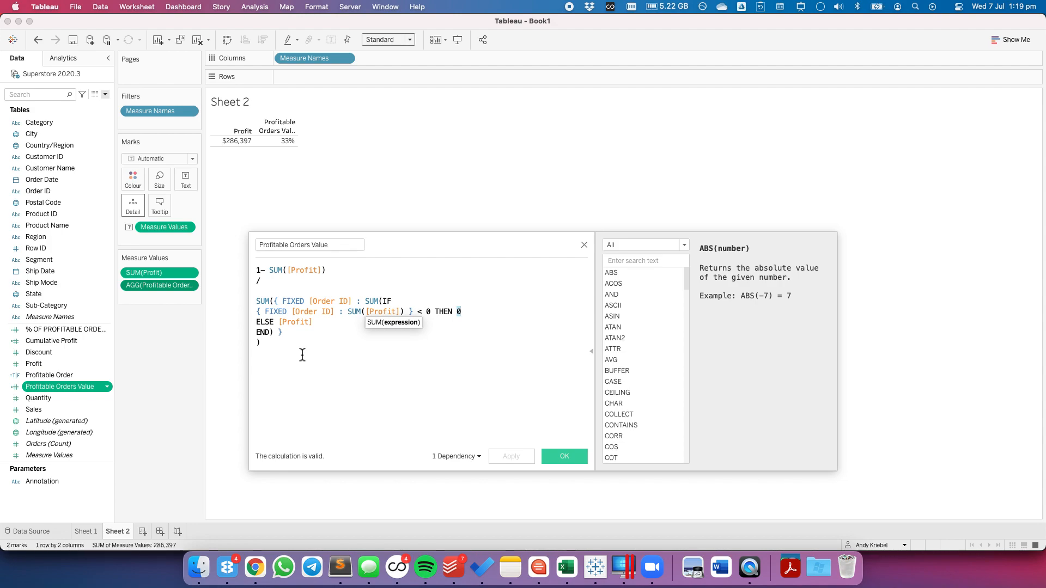
pyautogui.moveTo(267, 345); pyautogui.dragTo(253, 300)
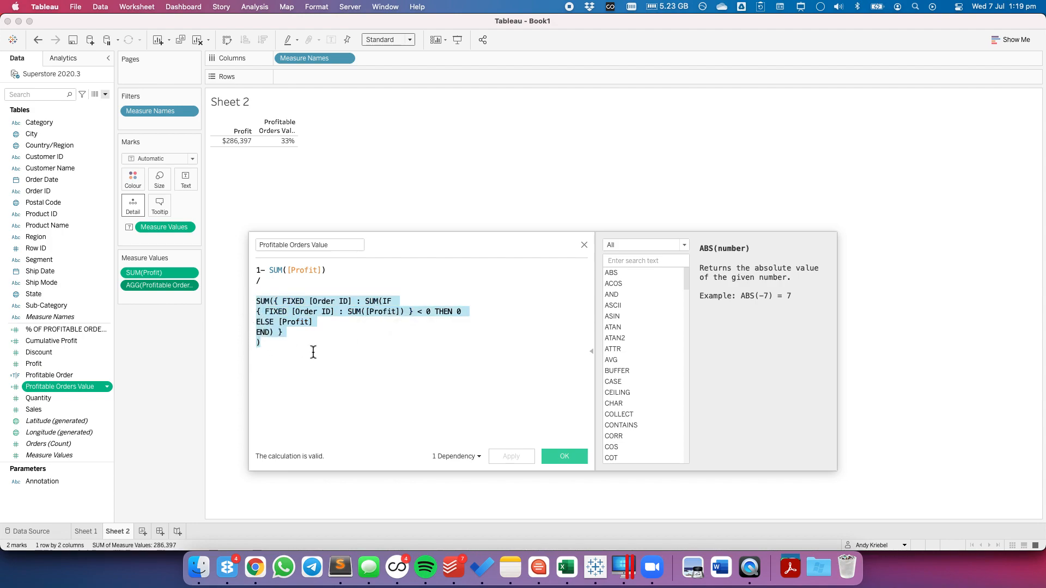
pyautogui.click(340, 352)
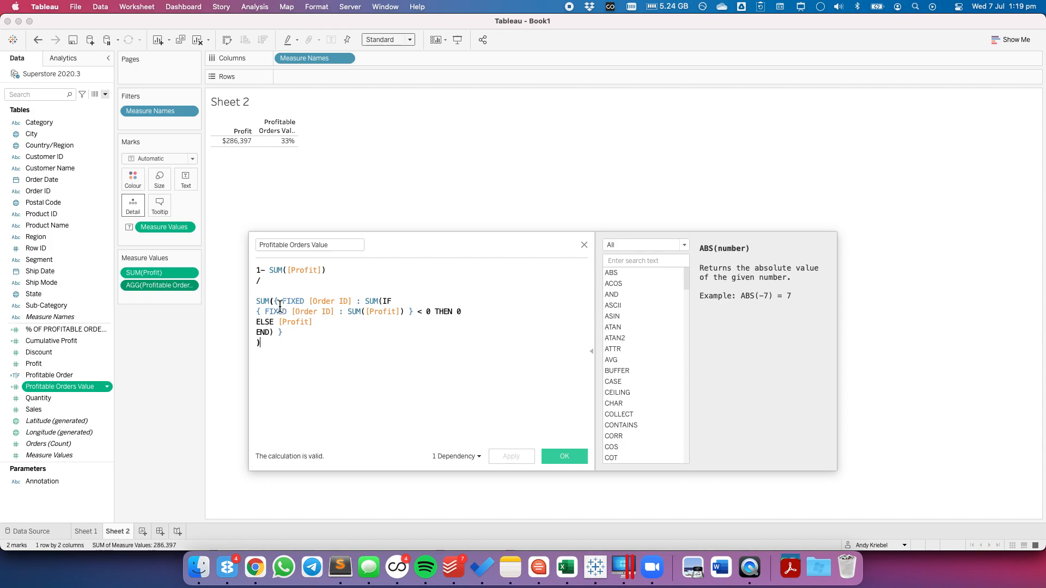
# Remove the outer FIXED [Order ID] : SUM wrapper with its surplus braces and parentheses, keeping SUM(IF … END), and apply the calculation.
pyautogui.moveTo(274, 303); pyautogui.dragTo(381, 305)
pyautogui.press('BackSpace')
pyautogui.press('Down')
pyautogui.press('Down')
pyautogui.press('Down')
pyautogui.press('Down')
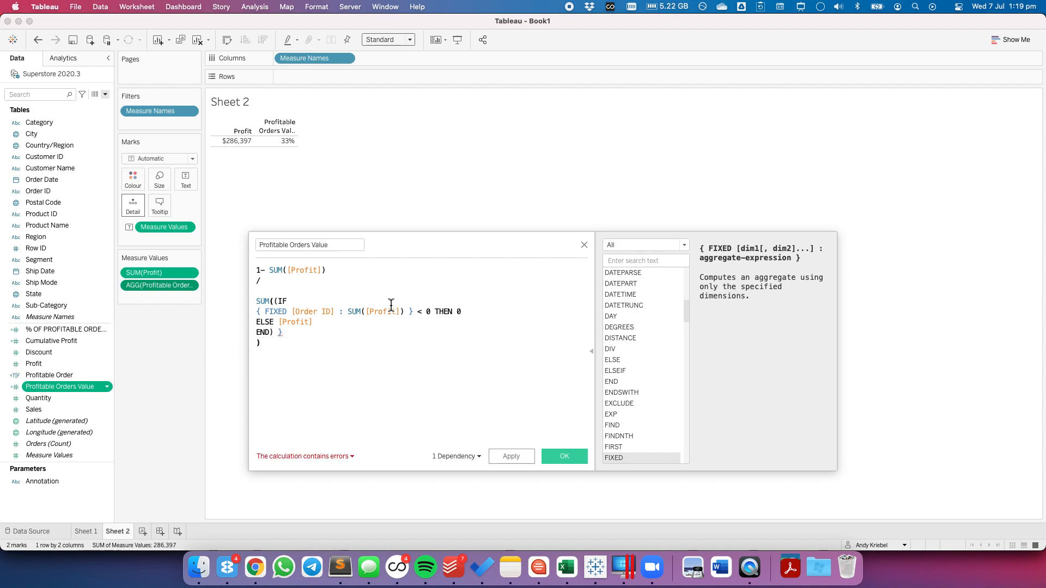
pyautogui.press('BackSpace')
pyautogui.press('BackSpace')
pyautogui.press('BackSpace')
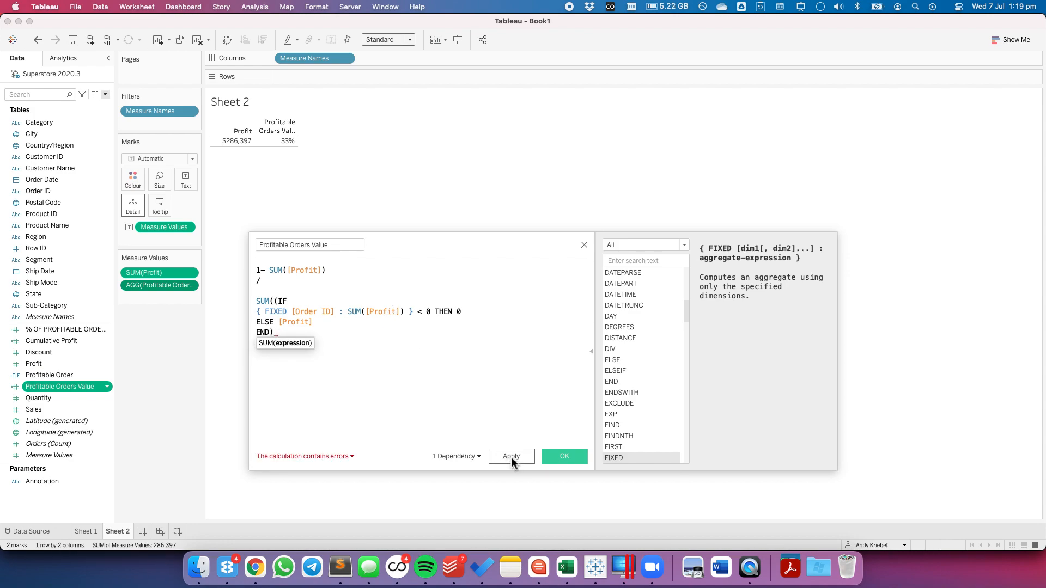
pyautogui.click(279, 303)
pyautogui.press('BackSpace')
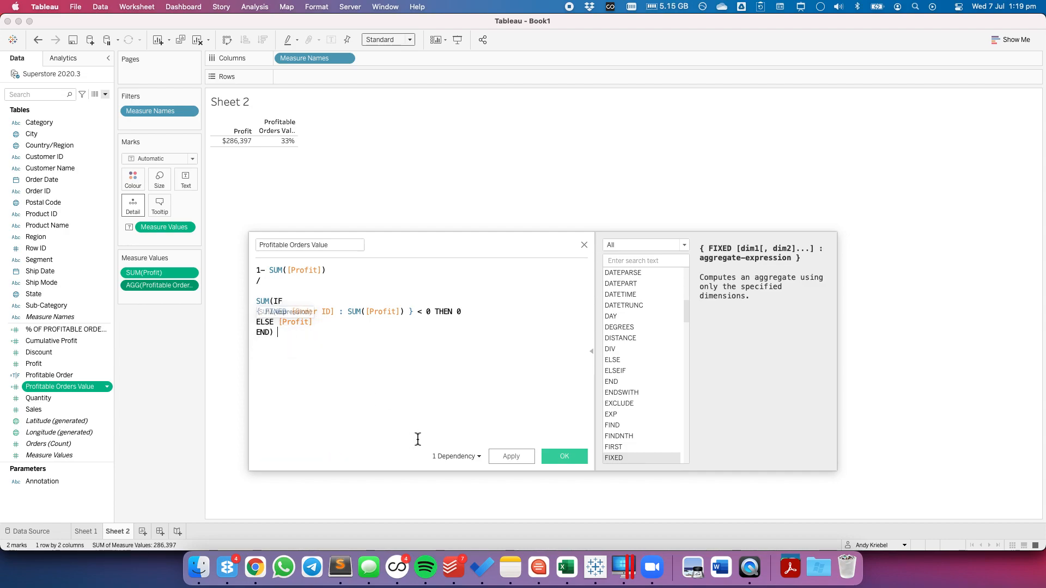
pyautogui.click(511, 458)
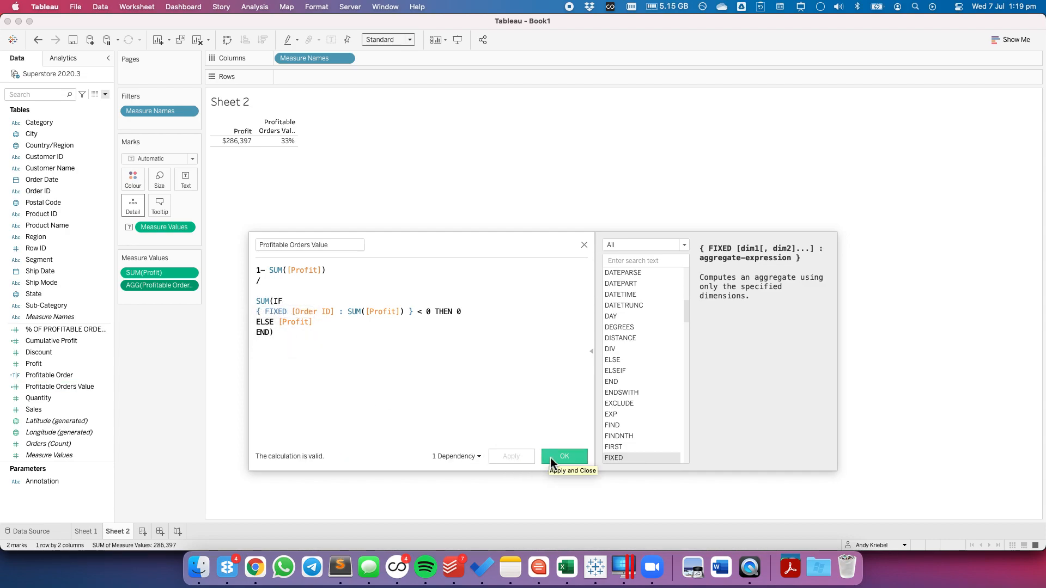
# Tidy the formula by placing 1 - above SUM([Profit]) and removing the blank line after the division, then save the calculation.
pyautogui.click(297, 339)
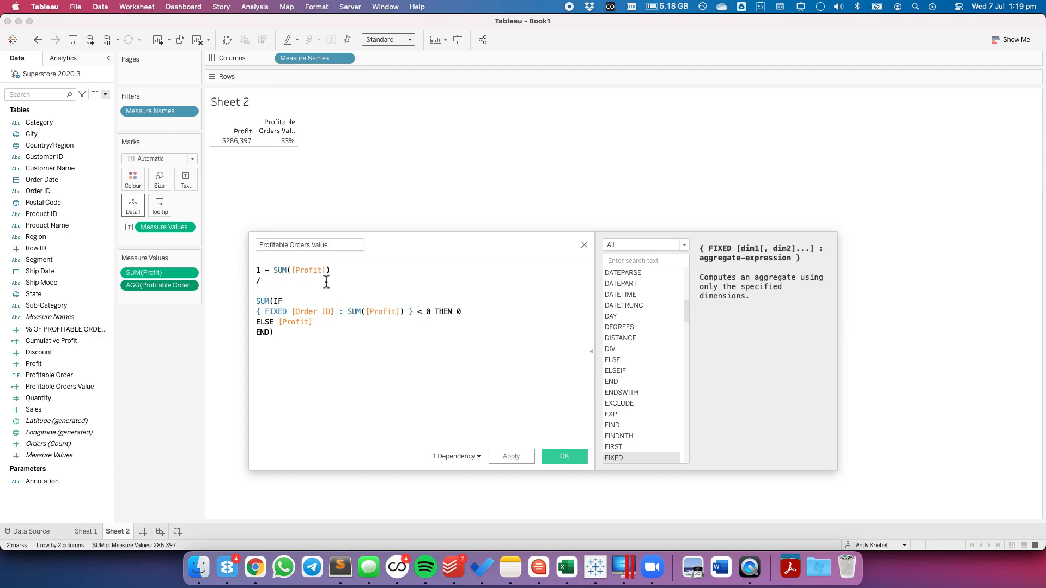
pyautogui.click(273, 270)
pyautogui.press('Return')
pyautogui.press('Return')
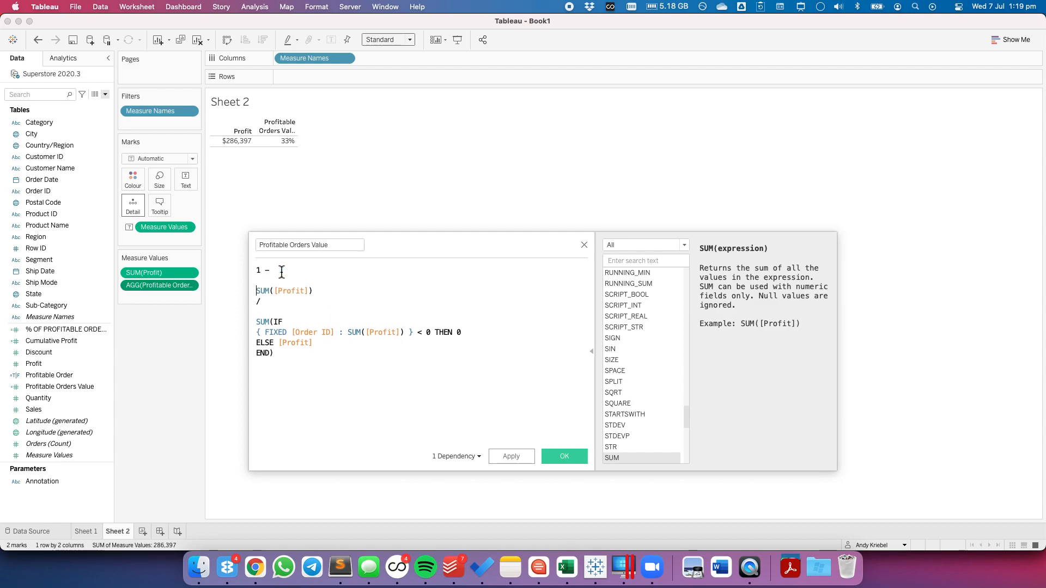
pyautogui.press('BackSpace')
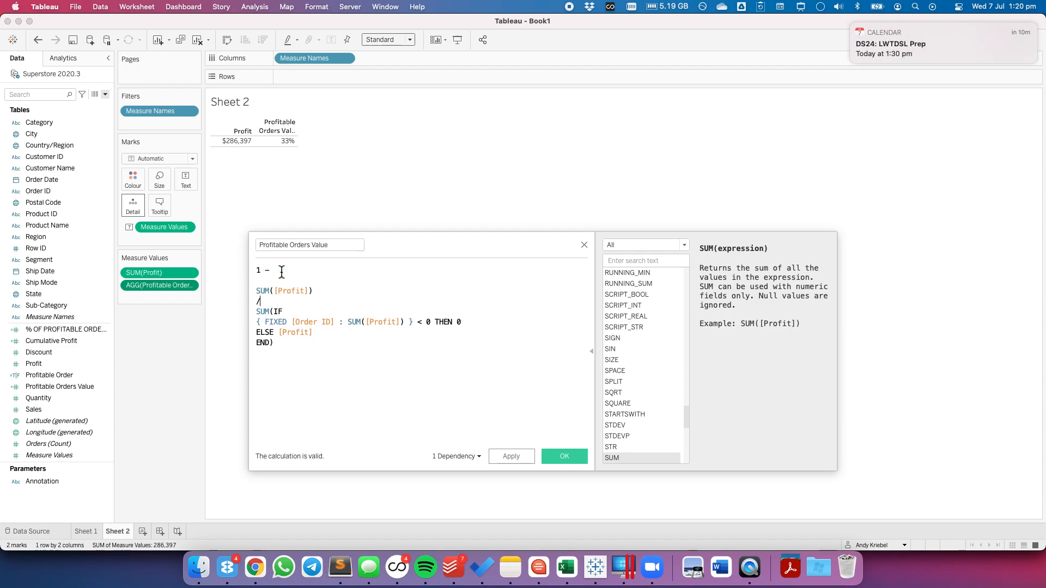
pyautogui.press('Up')
pyautogui.click(564, 456)
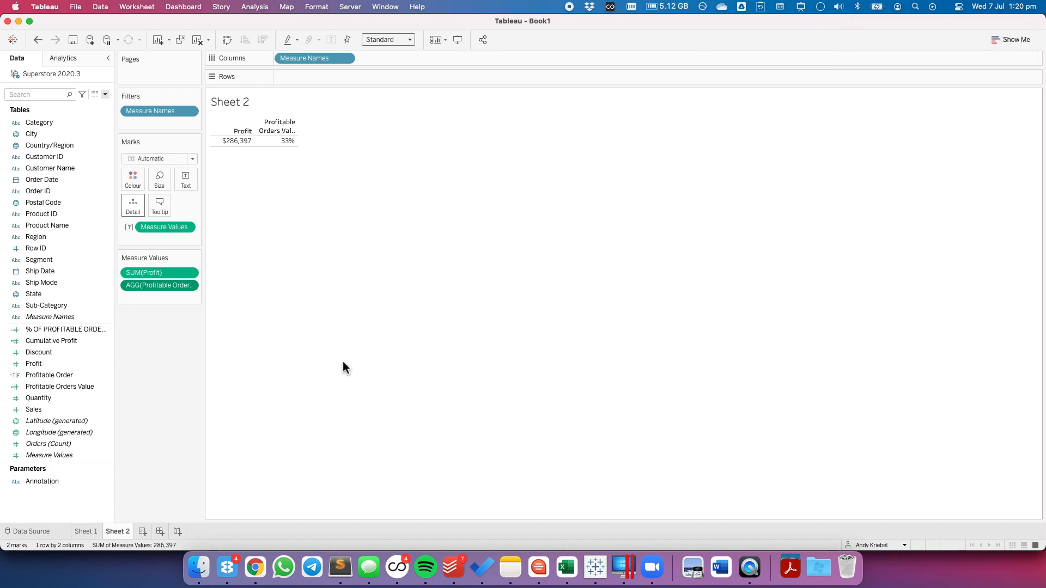
# Return to Sheet 1 and add Profitable Orders Value to Detail for all marks.
pyautogui.click(84, 531)
pyautogui.click(63, 387)
pyautogui.moveTo(64, 387); pyautogui.dragTo(138, 222)
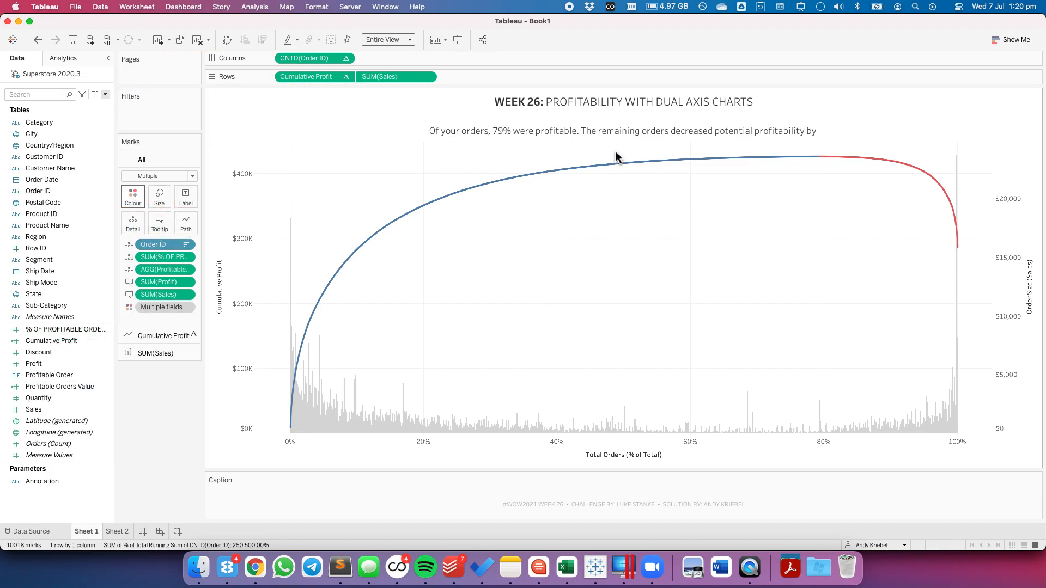
# Insert the AGG(Profitable Orders Value) field followed by a period at the end of the chart title and save the title.
pyautogui.doubleClick(611, 129)
pyautogui.click(580, 151)
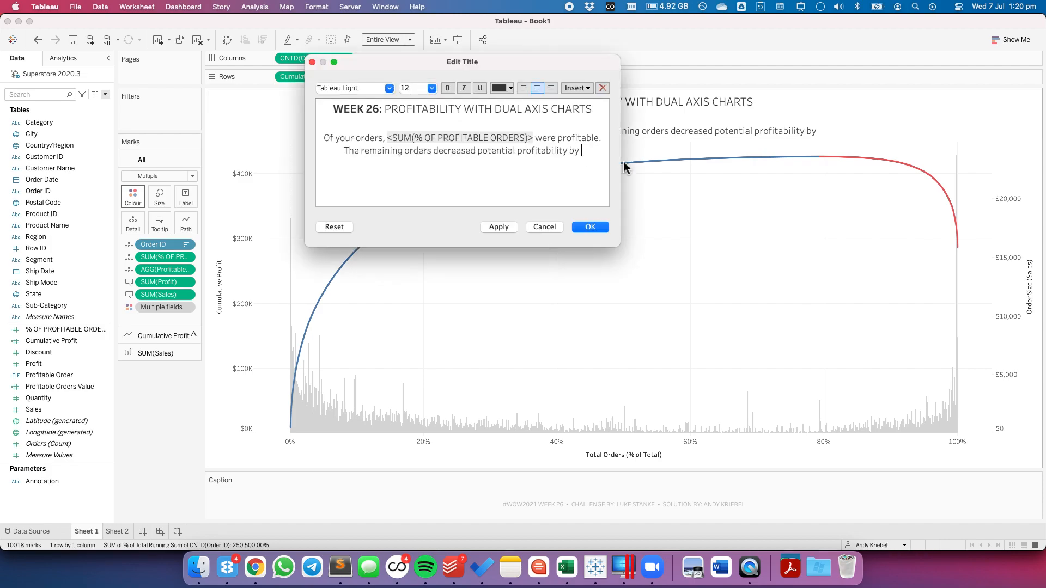
pyautogui.click(574, 88)
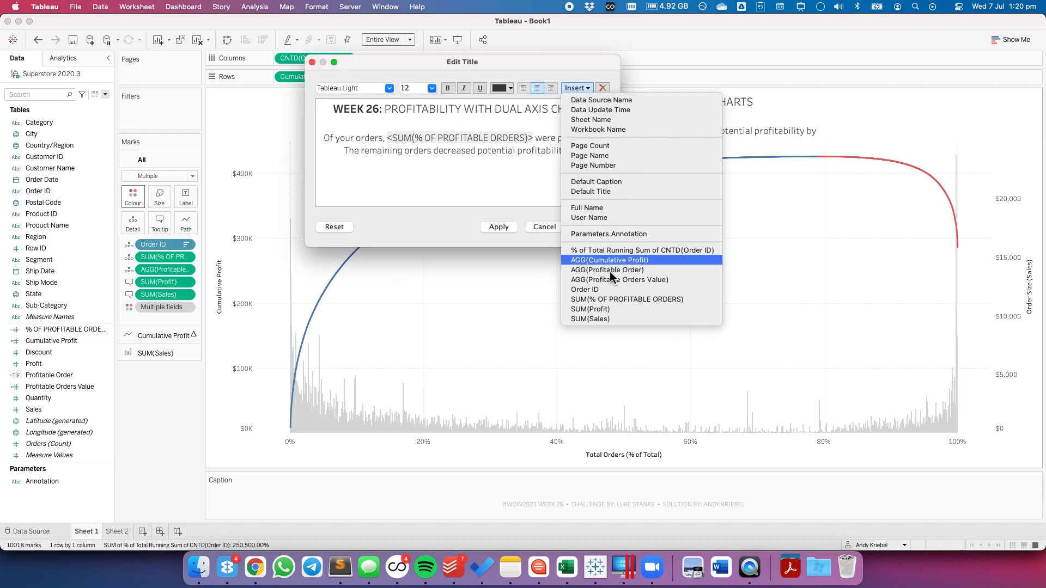
pyautogui.click(608, 280)
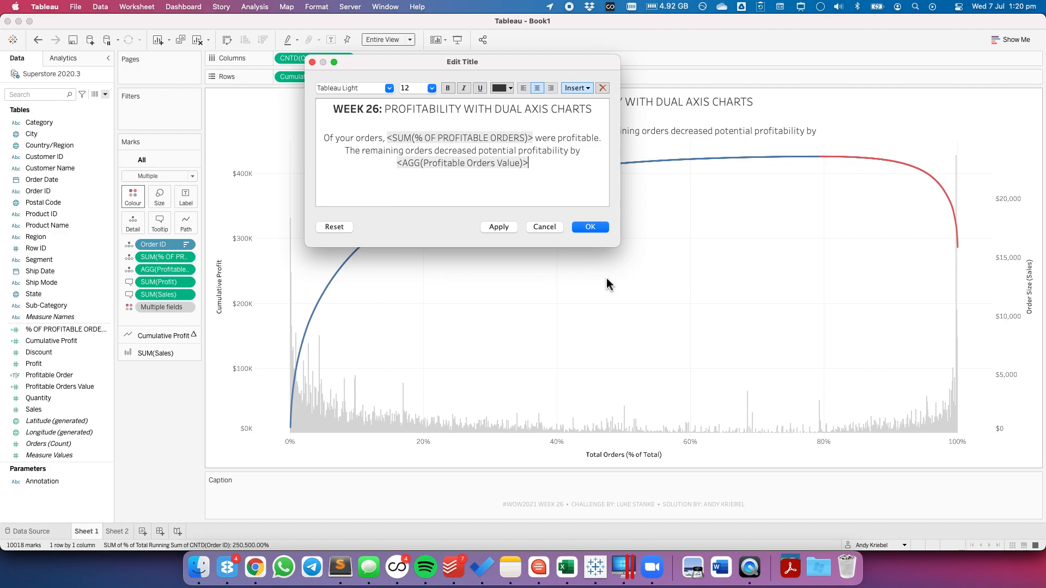
pyautogui.write('.')
pyautogui.click(493, 227)
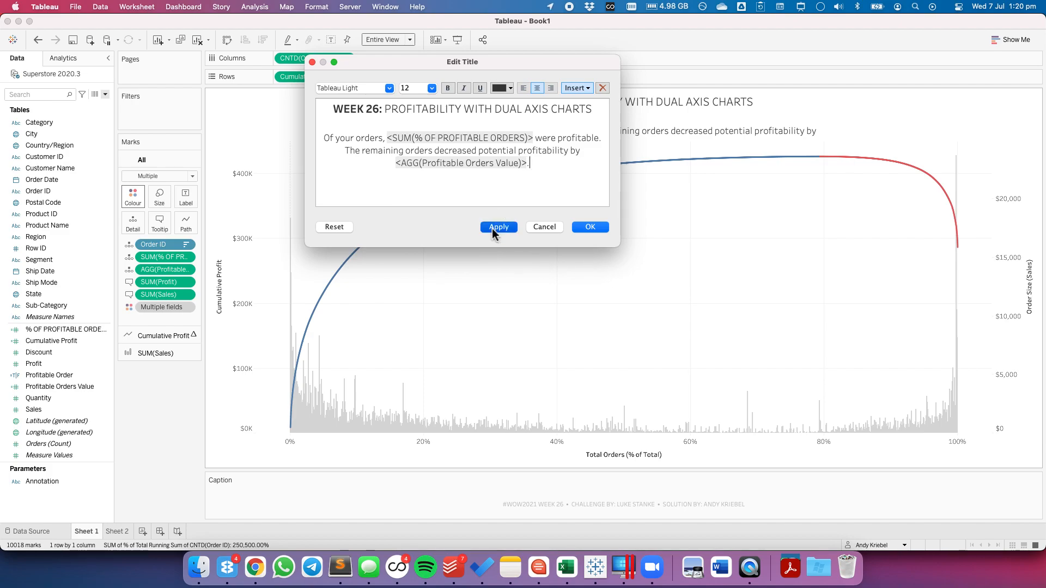
pyautogui.click(590, 228)
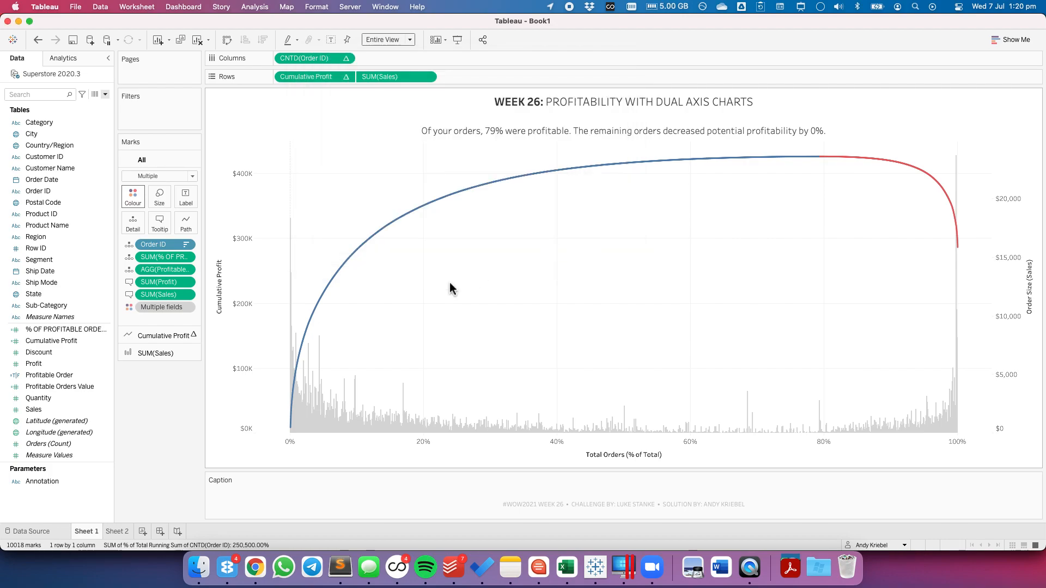
# Reopen the Profitable Orders Value calculation and enclose the whole formula in { SUM( and )}.
pyautogui.rightClick(56, 387)
pyautogui.click(89, 225)
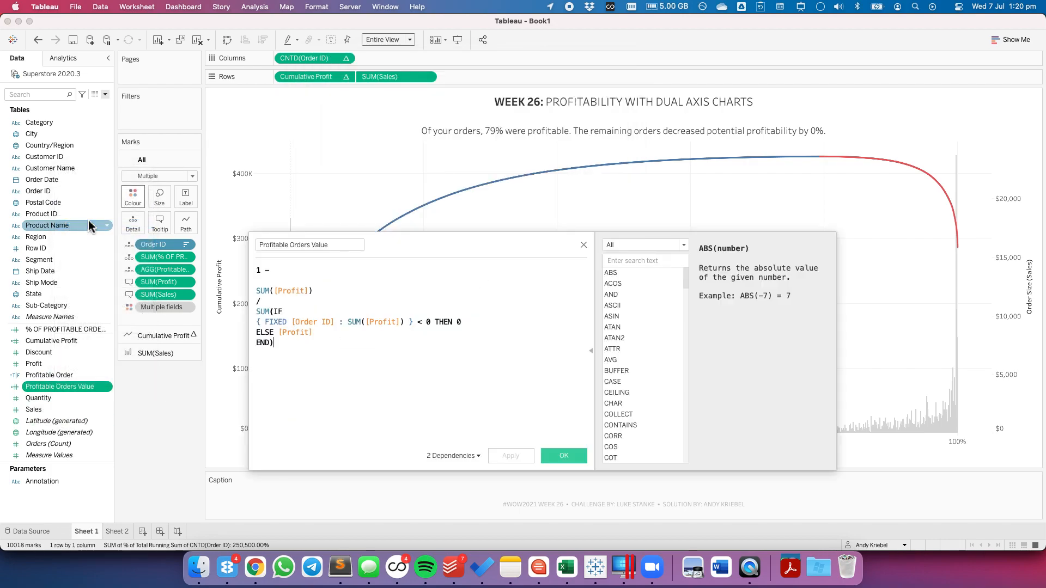
pyautogui.press('Return')
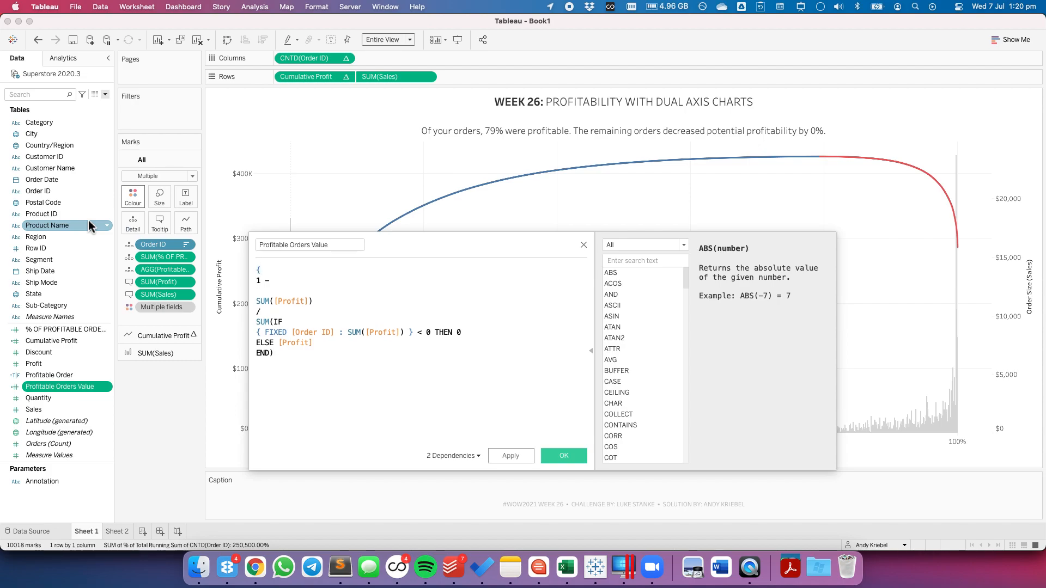
pyautogui.write('SUM(')
pyautogui.press('super+Down')
pyautogui.write(')')
pyautogui.press('Return')
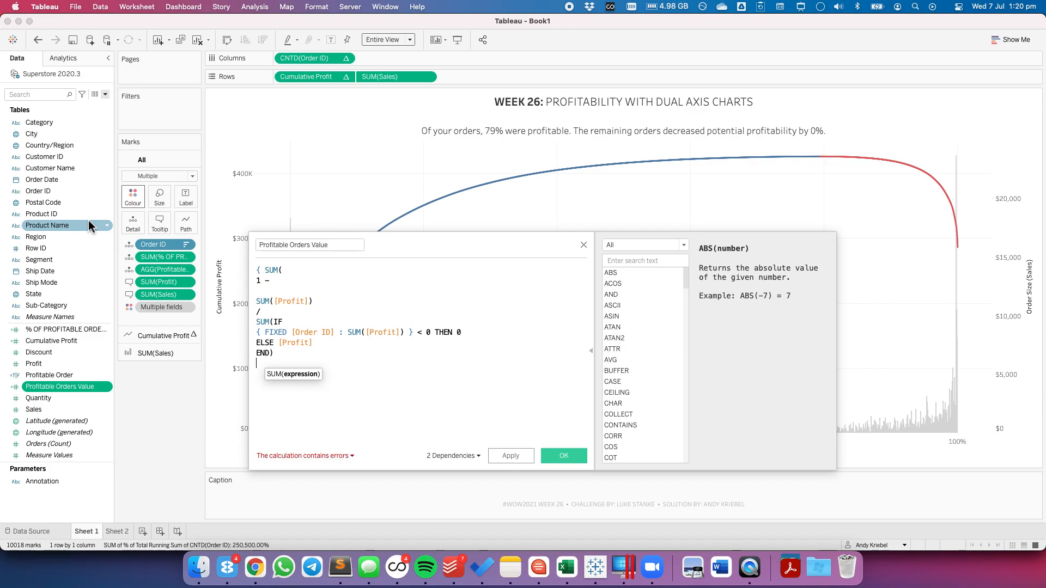
pyautogui.write(')')
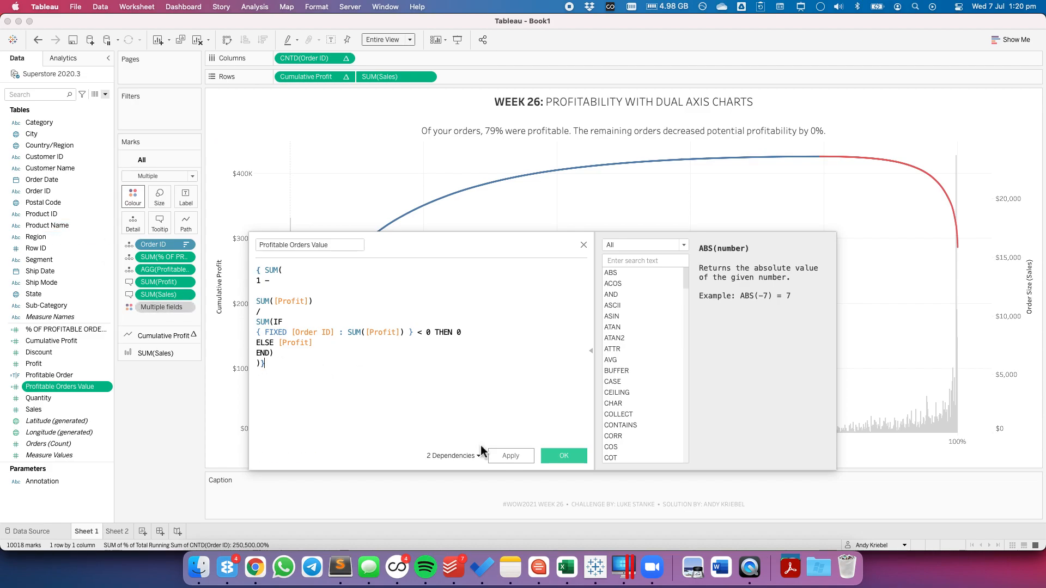
# Check the calculation error and remove the outer SUM with its parentheses, keeping only the curly braces around the formula.
pyautogui.click(328, 455)
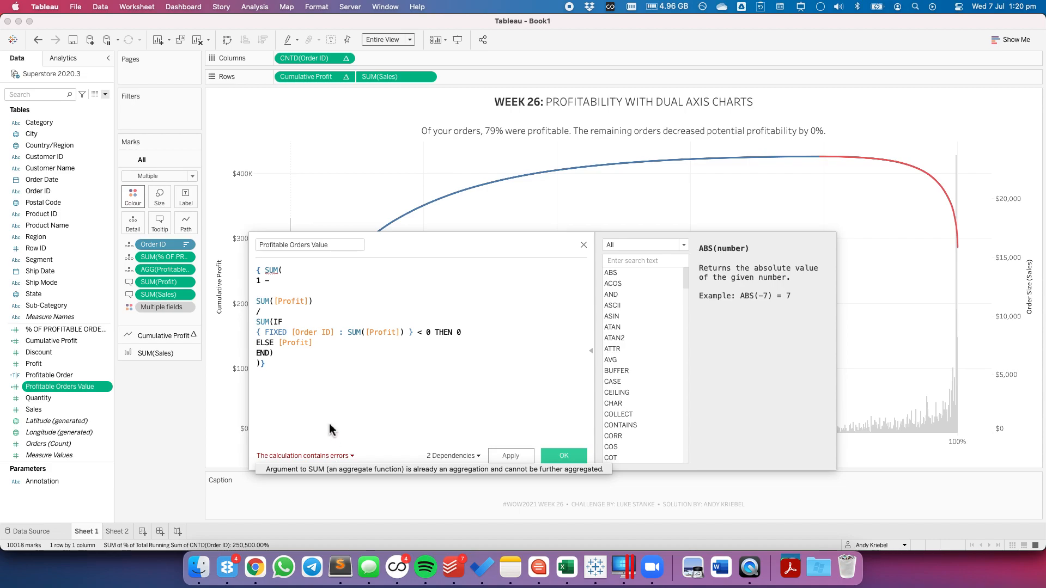
pyautogui.click(272, 270)
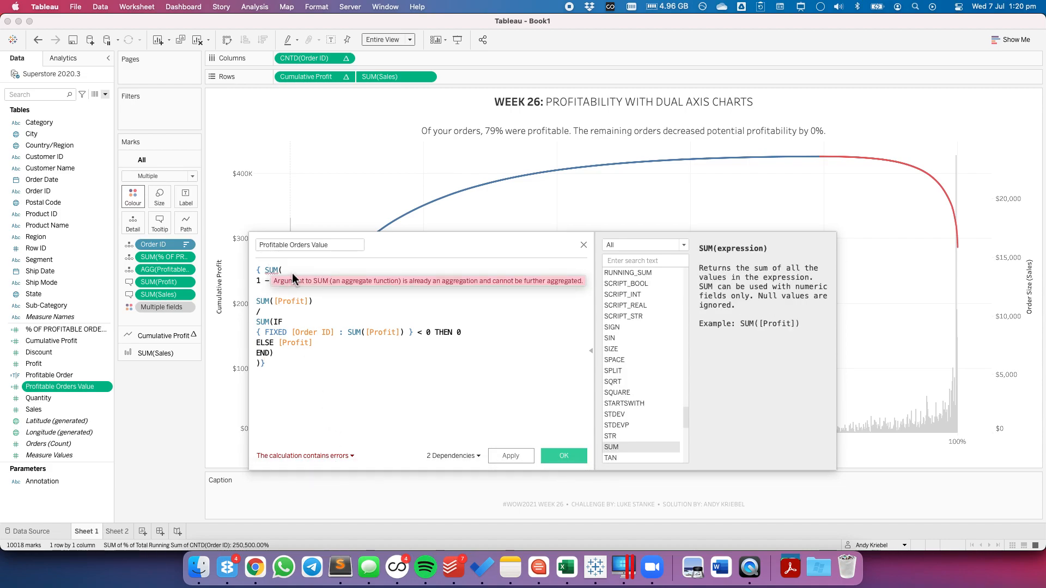
pyautogui.click(292, 274)
pyautogui.press('BackSpace')
pyautogui.press('BackSpace')
pyautogui.press('BackSpace')
pyautogui.press('BackSpace')
pyautogui.press('super+Down')
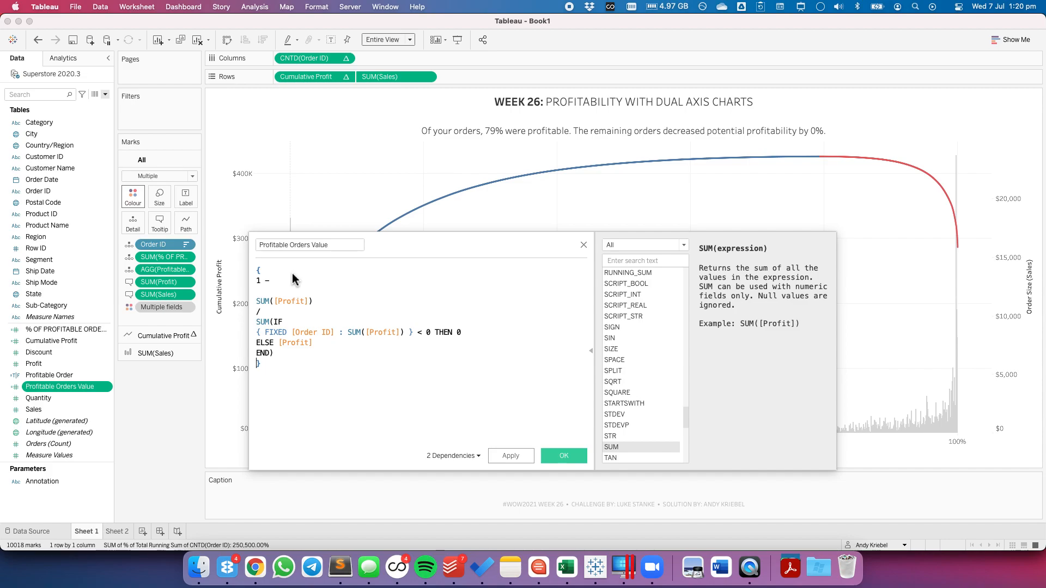
# Save the calculation and replace the invalid Profitable Orders Value field in the marks with the revised one.
pyautogui.click(511, 455)
pyautogui.click(563, 457)
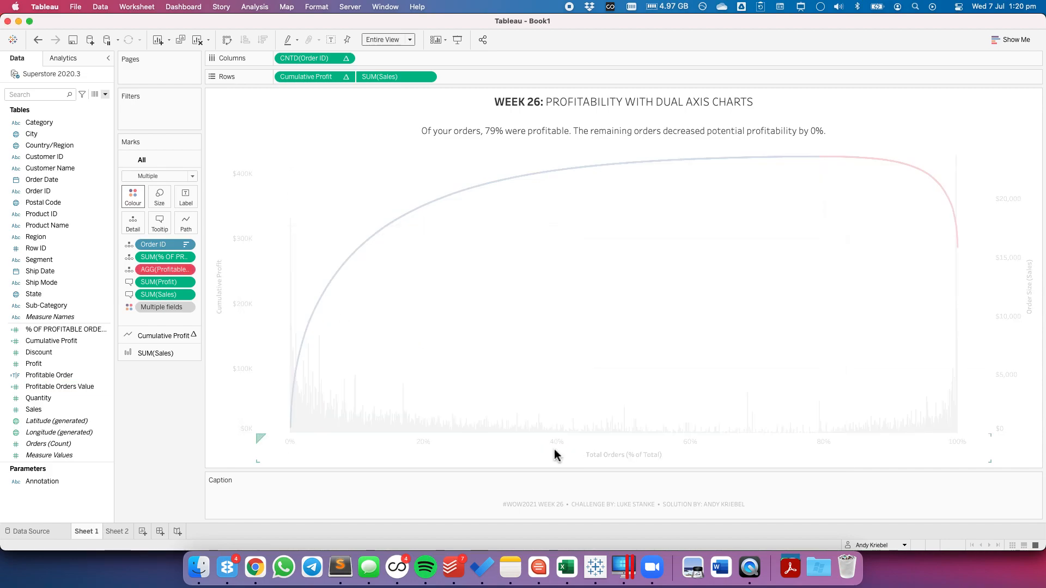
pyautogui.moveTo(71, 387); pyautogui.dragTo(169, 270)
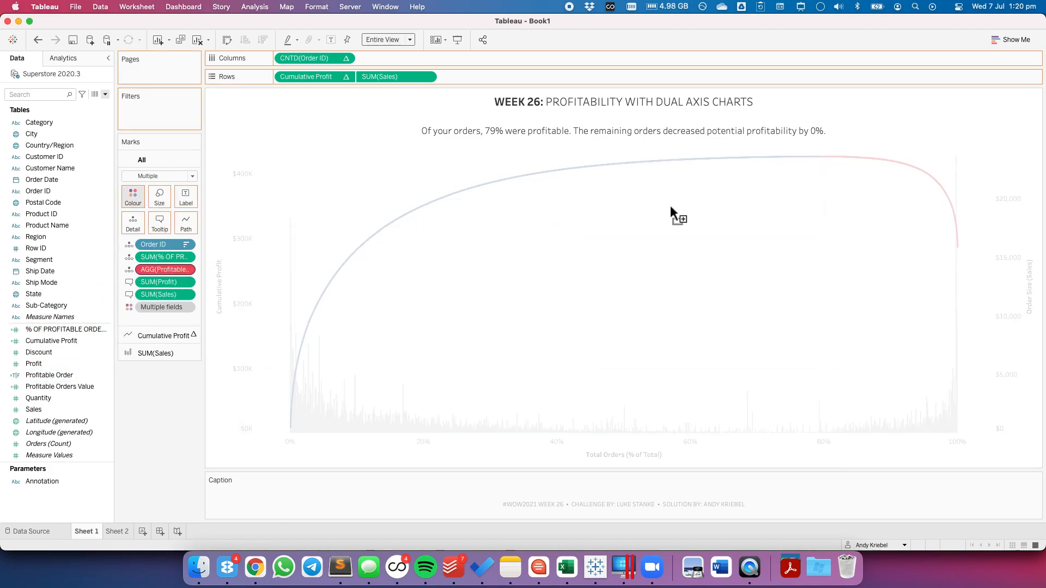
# Replace the field and period at the end of the chart title with SUM(% OF PROFITABLE ORDERS) and apply it.
pyautogui.doubleClick(779, 132)
pyautogui.moveTo(560, 150); pyautogui.dragTo(567, 188)
pyautogui.press('BackSpace')
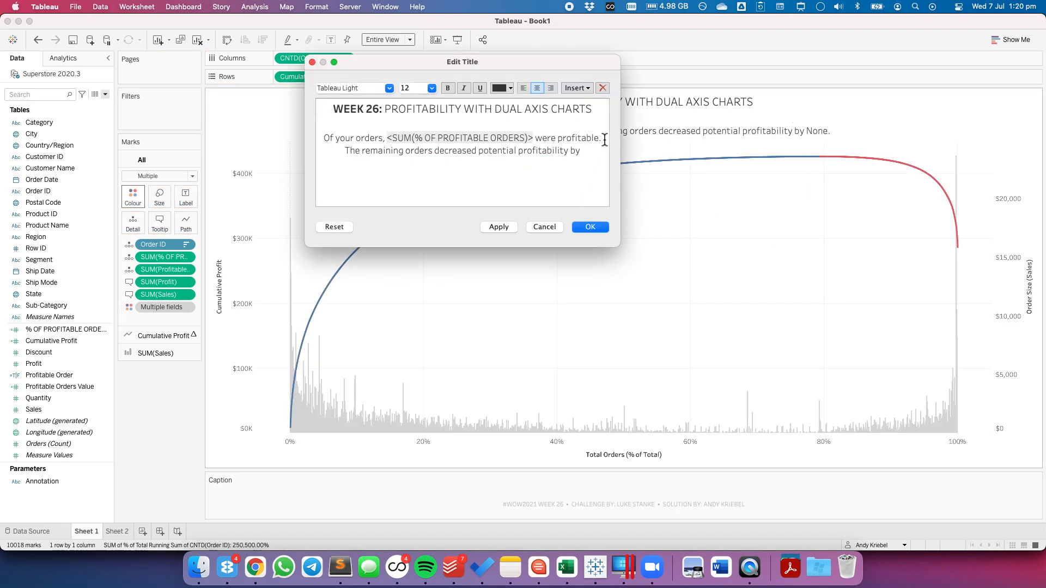
pyautogui.click(579, 88)
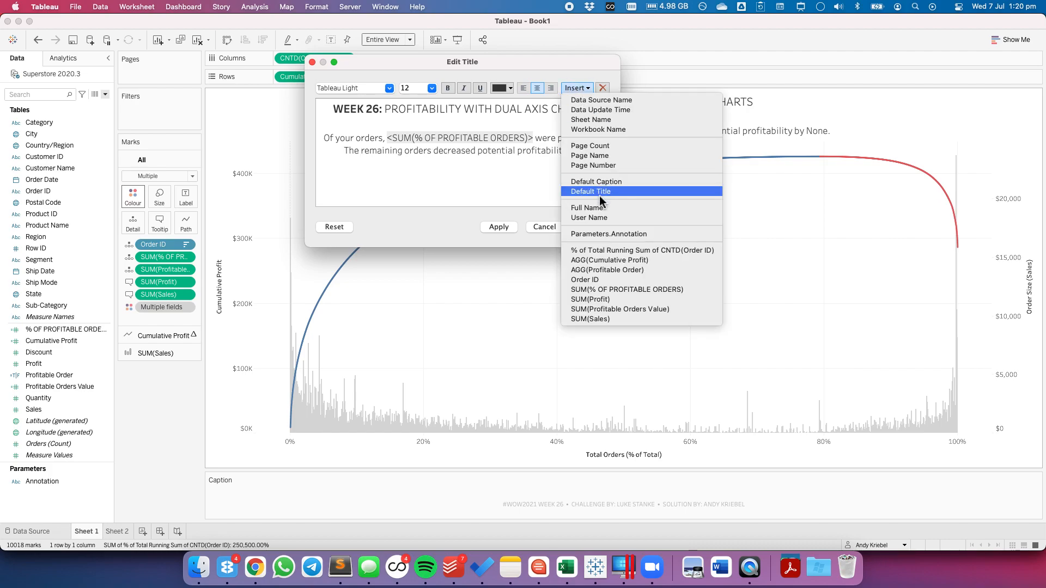
pyautogui.click(622, 290)
pyautogui.click(500, 227)
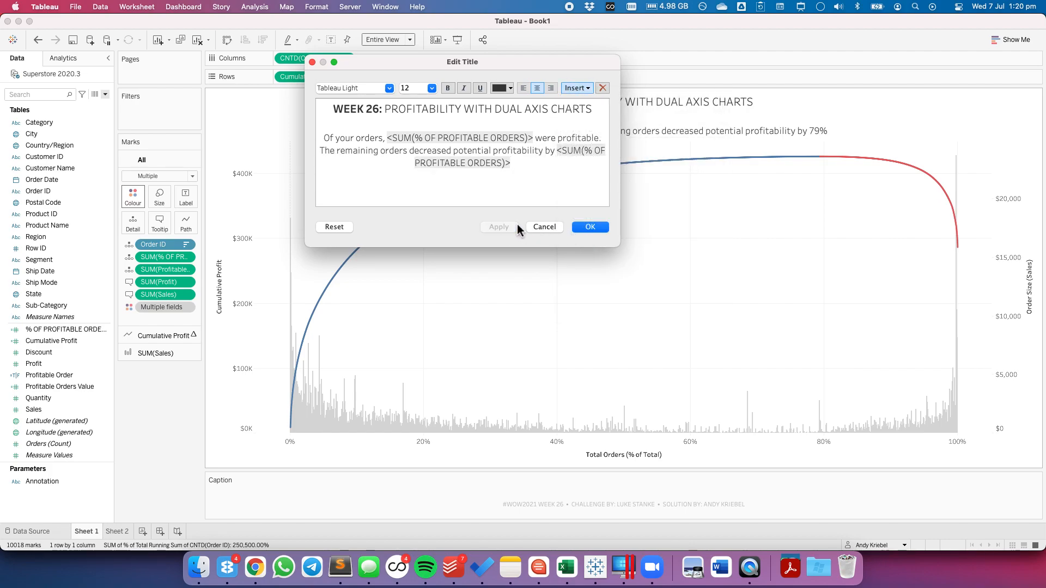
# Delete the title's last field, insert SUM(% OF PROFITABLE ORDERS) again followed by a period, and apply the title.
pyautogui.moveTo(557, 151); pyautogui.dragTo(570, 194)
pyautogui.press('BackSpace')
pyautogui.click(586, 87)
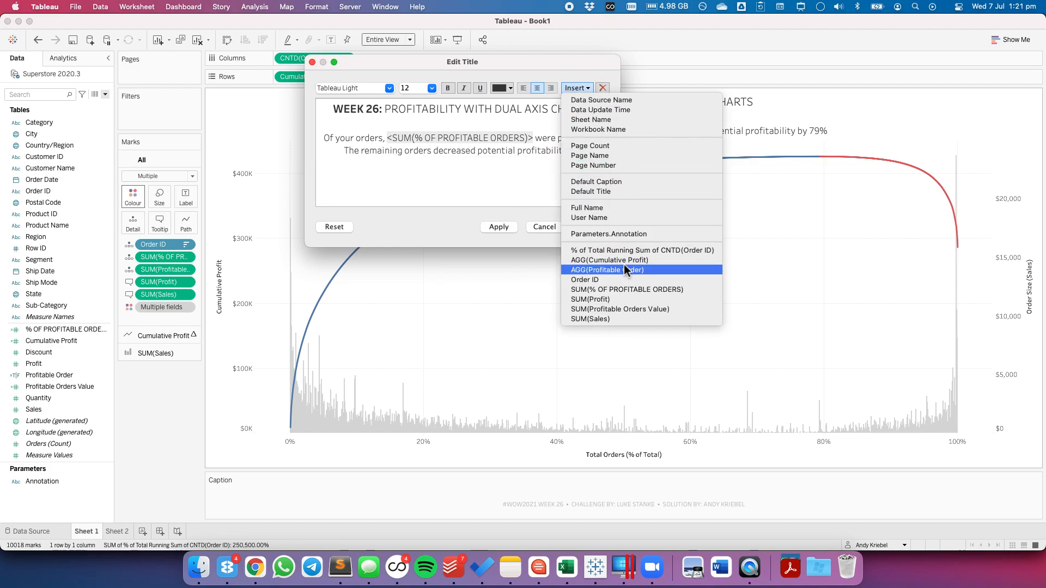
pyautogui.click(616, 289)
pyautogui.write('.')
pyautogui.click(510, 229)
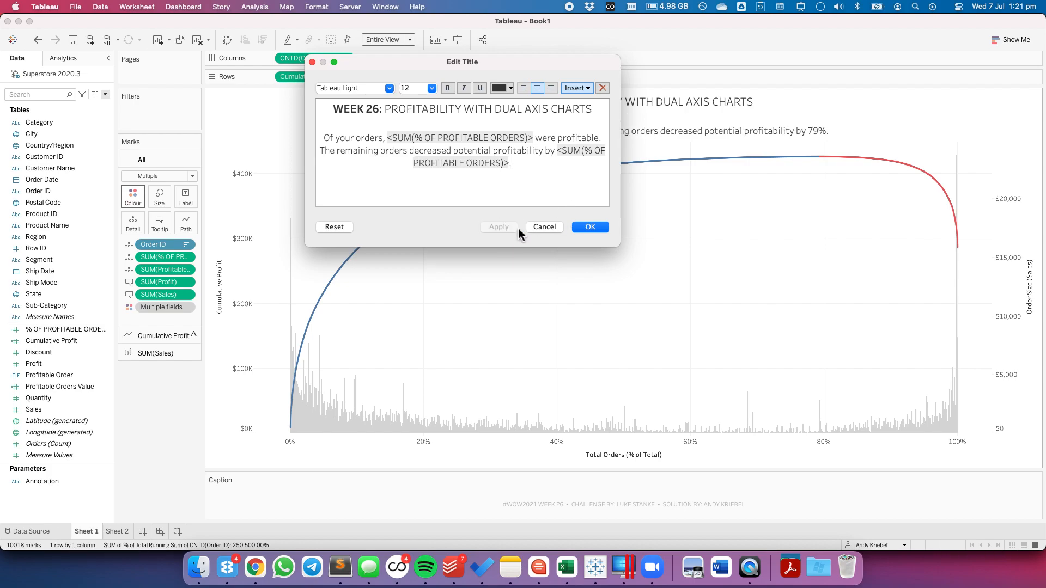
# Replace the last field in the chart title with SUM(Profitable Orders Value) followed by a period, and apply the title.
pyautogui.keyDown('shift'); pyautogui.click(558, 152); pyautogui.keyUp('shift')
pyautogui.press('BackSpace')
pyautogui.click(578, 88)
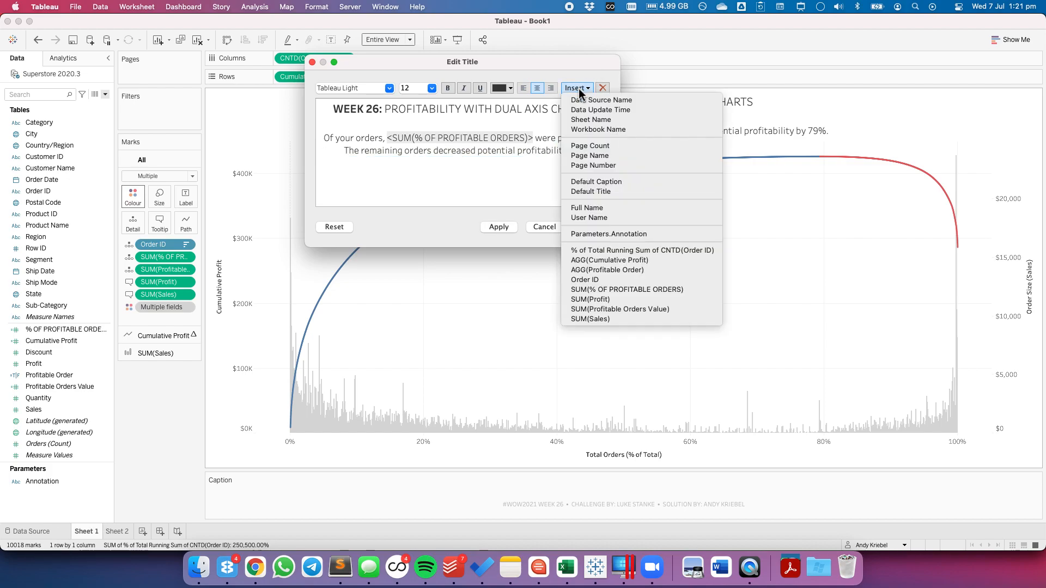
pyautogui.click(625, 308)
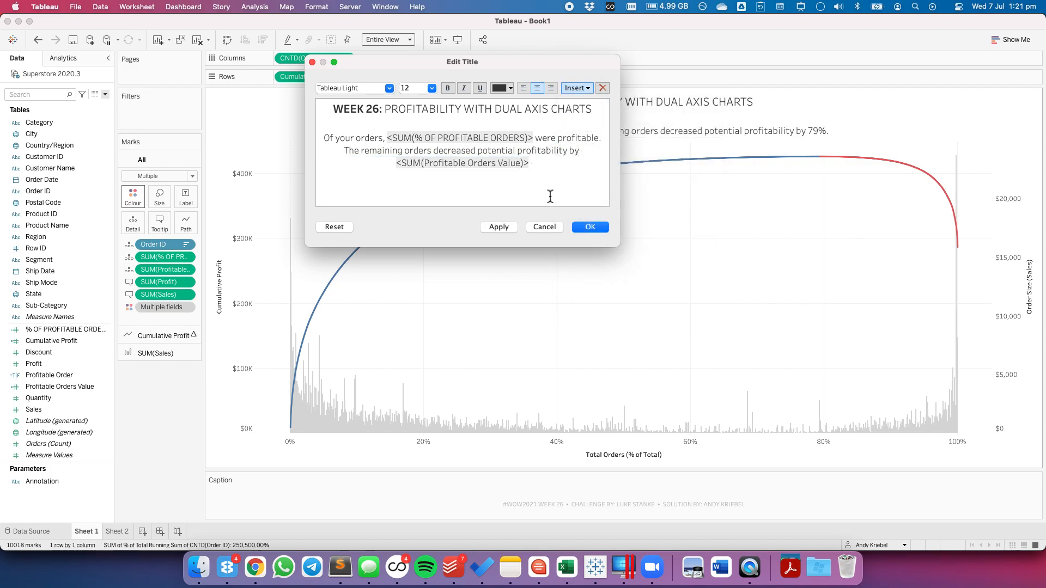
pyautogui.write('.')
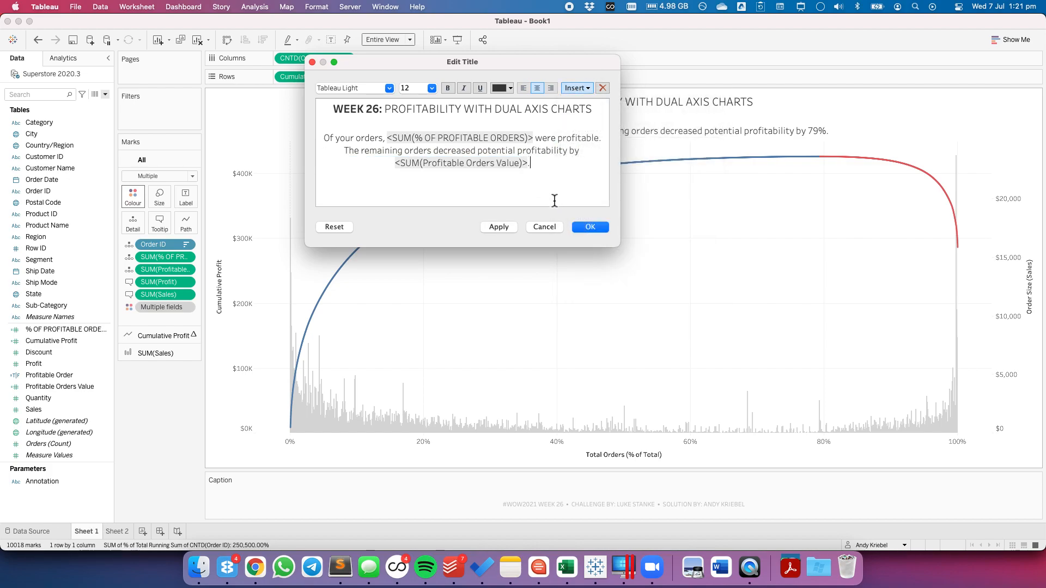
pyautogui.click(513, 224)
pyautogui.click(580, 227)
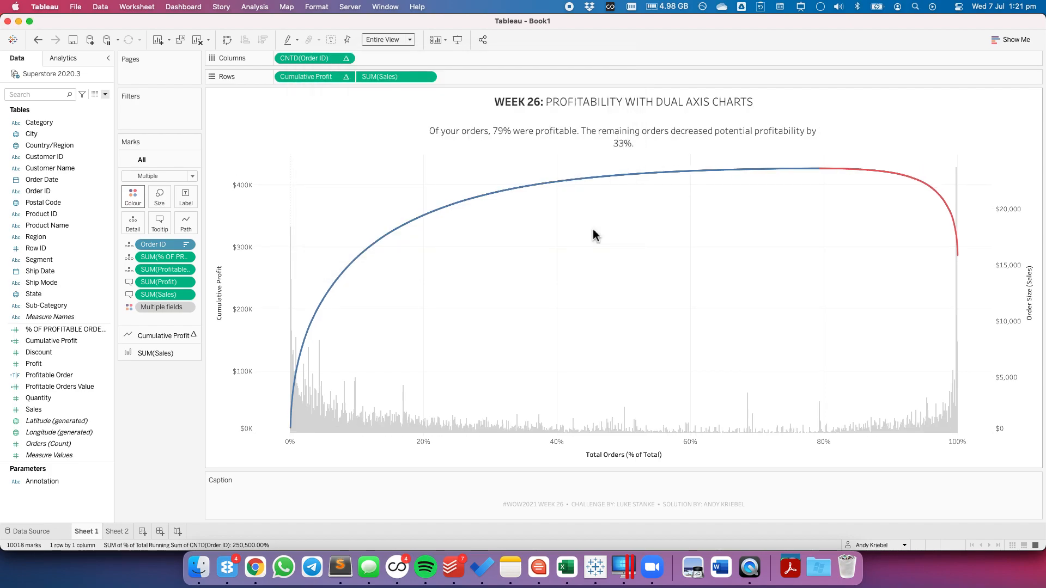
# Remove the surplus spacing before the SUM(Profitable Orders Value) field in the title and save it.
pyautogui.doubleClick(617, 133)
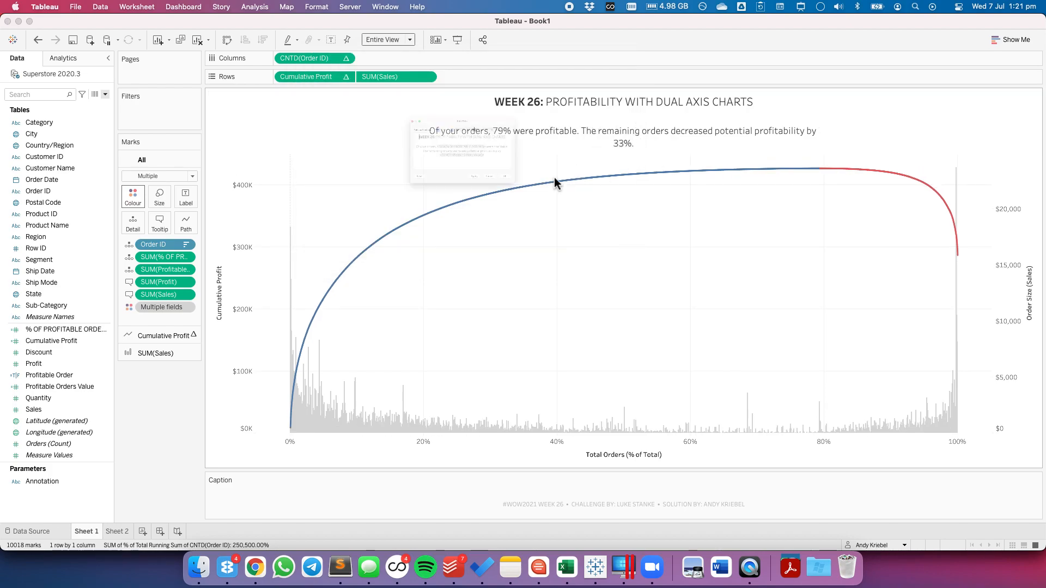
pyautogui.click(398, 164)
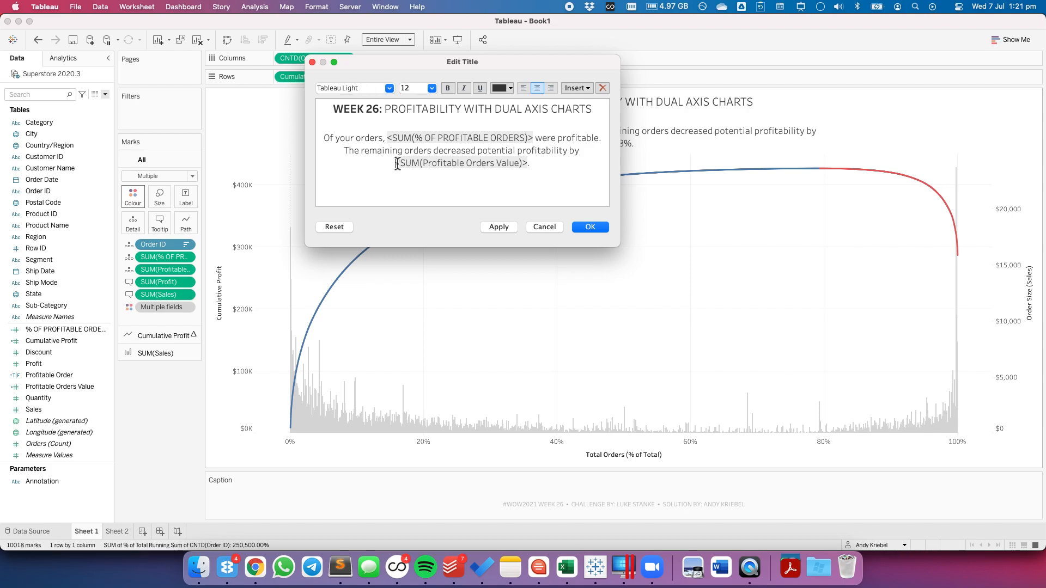
pyautogui.press('BackSpace')
pyautogui.press('BackSpace')
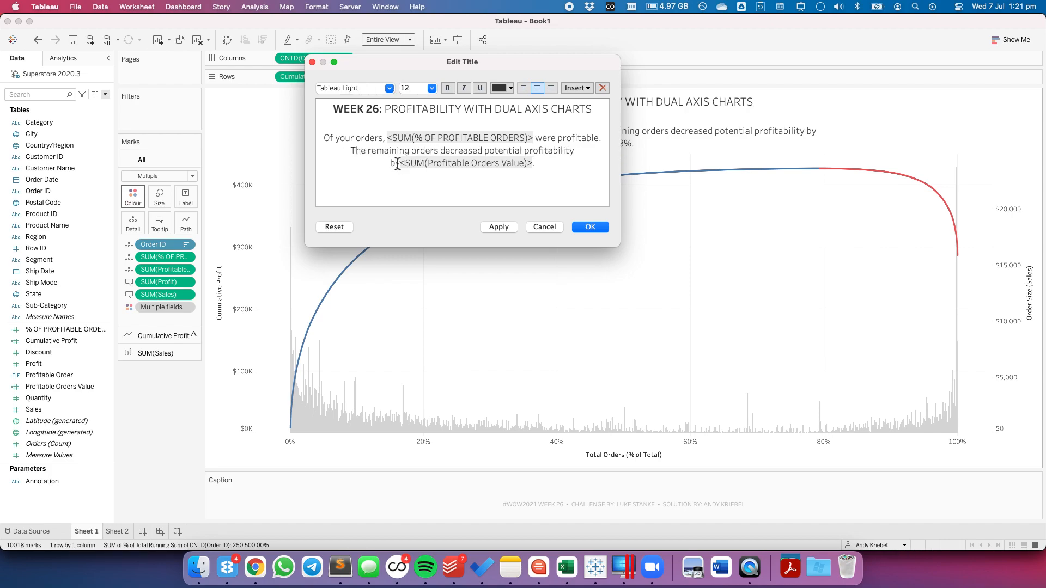
pyautogui.press('BackSpace')
pyautogui.click(590, 226)
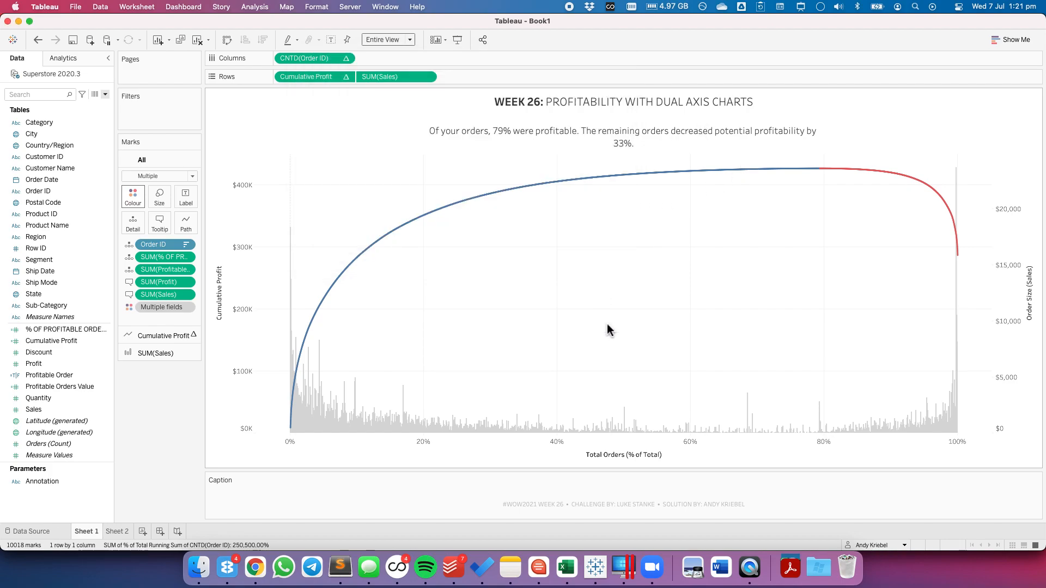
pyautogui.click(606, 325)
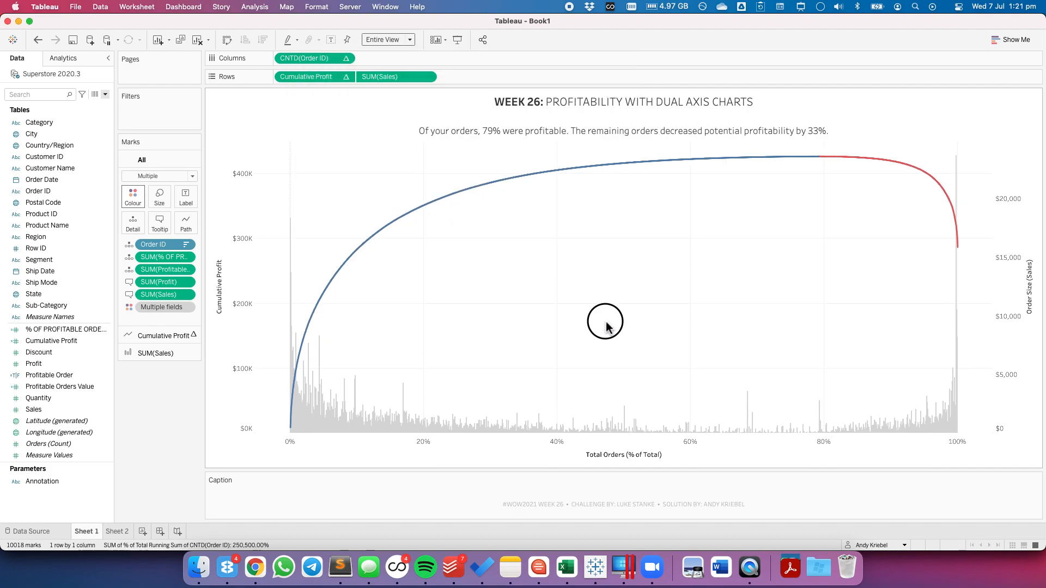
# Create a new dashboard and delete its phone layout.
pyautogui.click(160, 531)
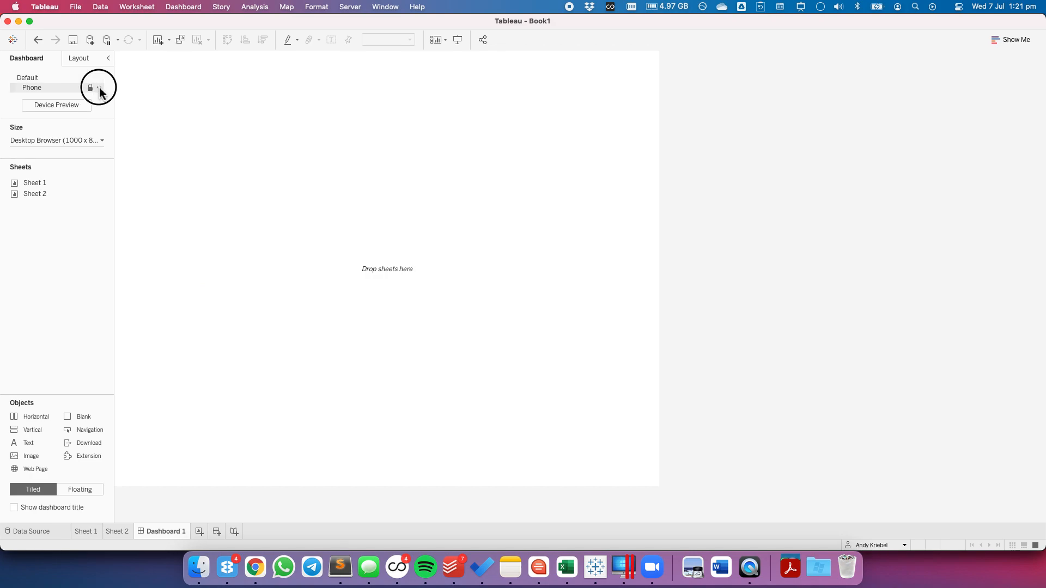
pyautogui.click(99, 88)
pyautogui.click(101, 119)
# Set the dashboard to a fixed custom size of 600 px wide by 500 px high.
pyautogui.click(67, 113)
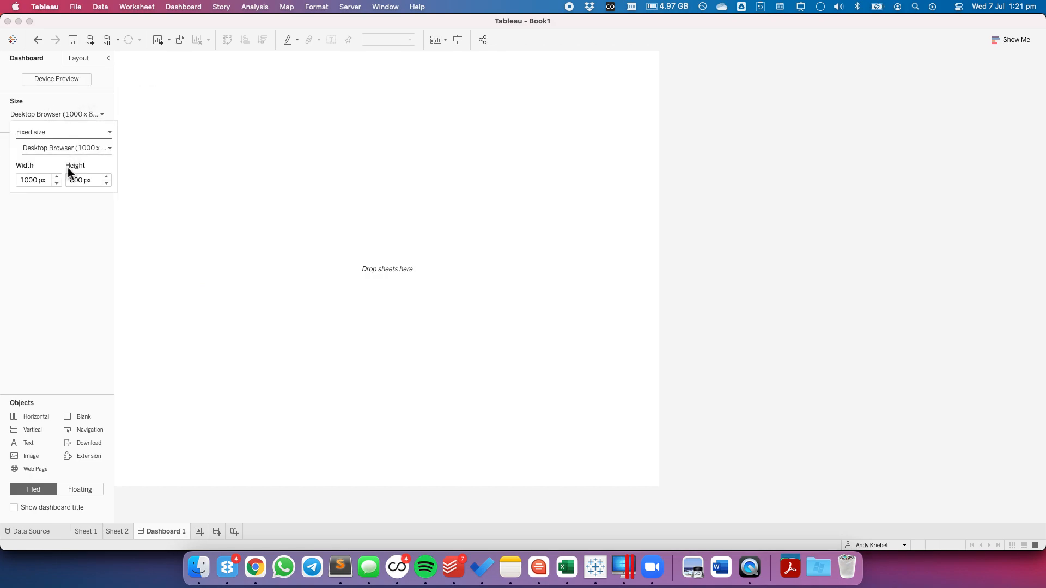
pyautogui.click(57, 183)
pyautogui.click(56, 183)
pyautogui.click(57, 183)
pyautogui.click(57, 183)
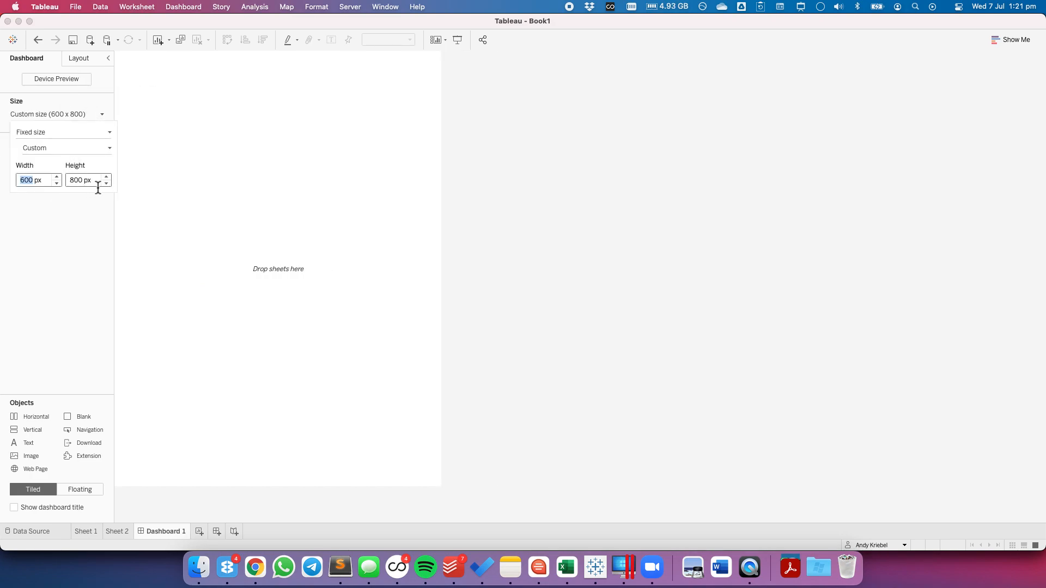
pyautogui.click(106, 185)
pyautogui.click(106, 185)
pyautogui.click(105, 185)
pyautogui.click(90, 198)
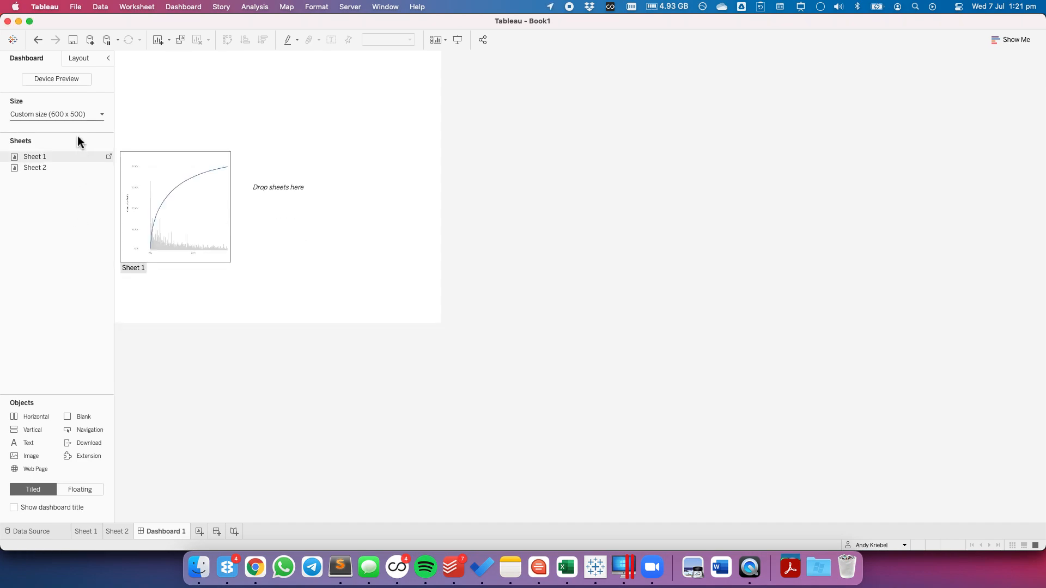
# Add Sheet 1 to the dashboard as a floating object at x 0, y 0, sized 600 by 500.
pyautogui.click(77, 58)
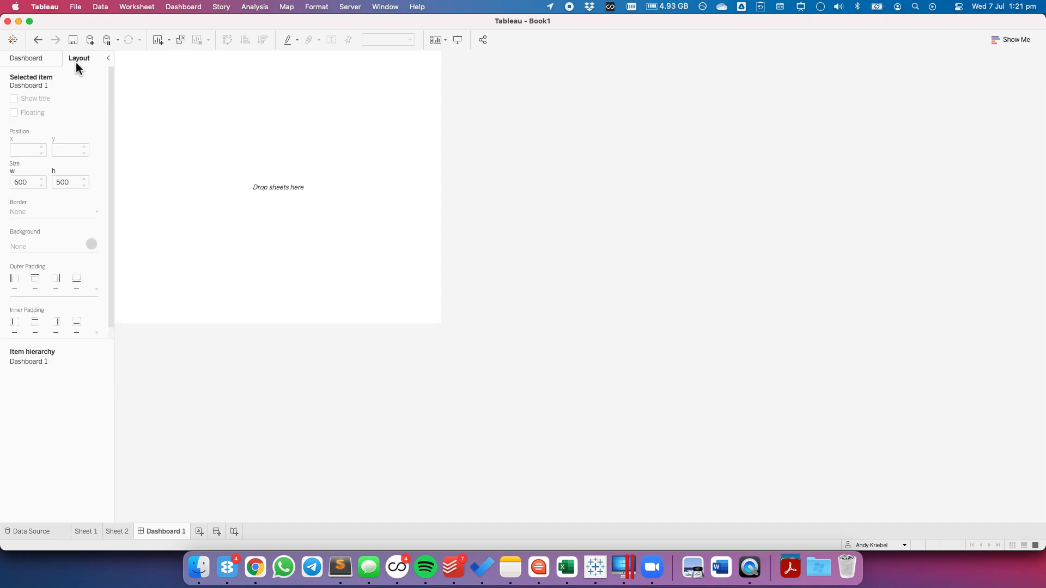
pyautogui.click(29, 58)
pyautogui.moveTo(34, 156); pyautogui.dragTo(194, 125)
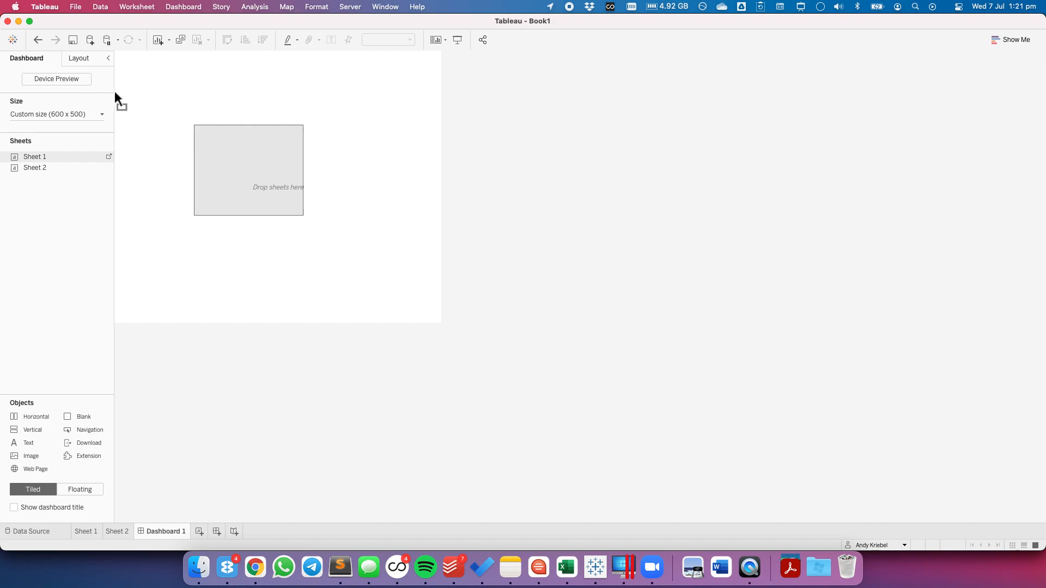
pyautogui.click(76, 59)
pyautogui.click(24, 149)
pyautogui.write('0')
pyautogui.press('Tab')
pyautogui.write('0')
pyautogui.press('Tab')
pyautogui.write('600')
pyautogui.press('Tab')
pyautogui.press('Return')
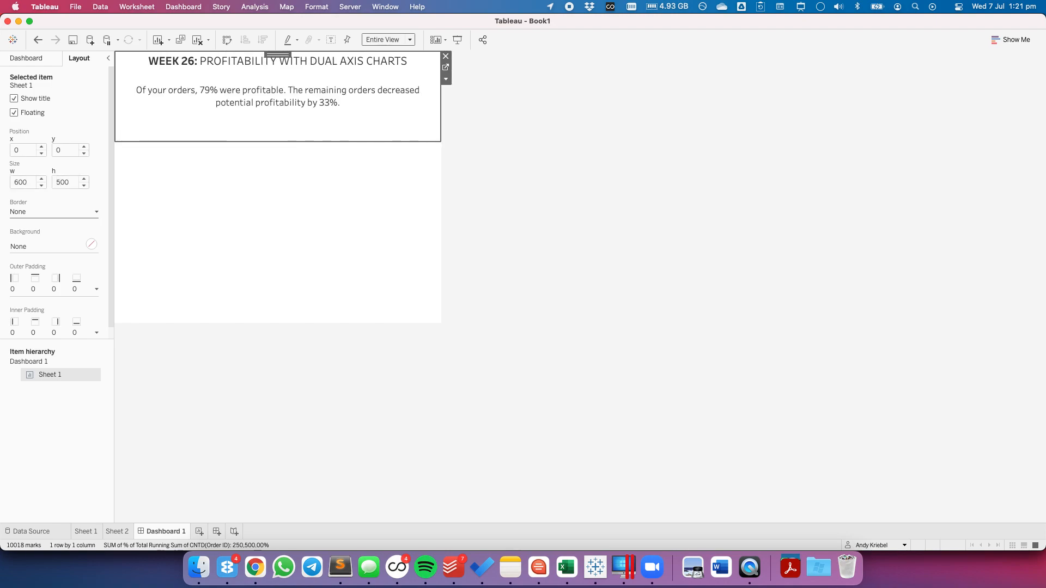
# Set Sheet 1's inner padding to 10 on all sides.
pyautogui.click(27, 330)
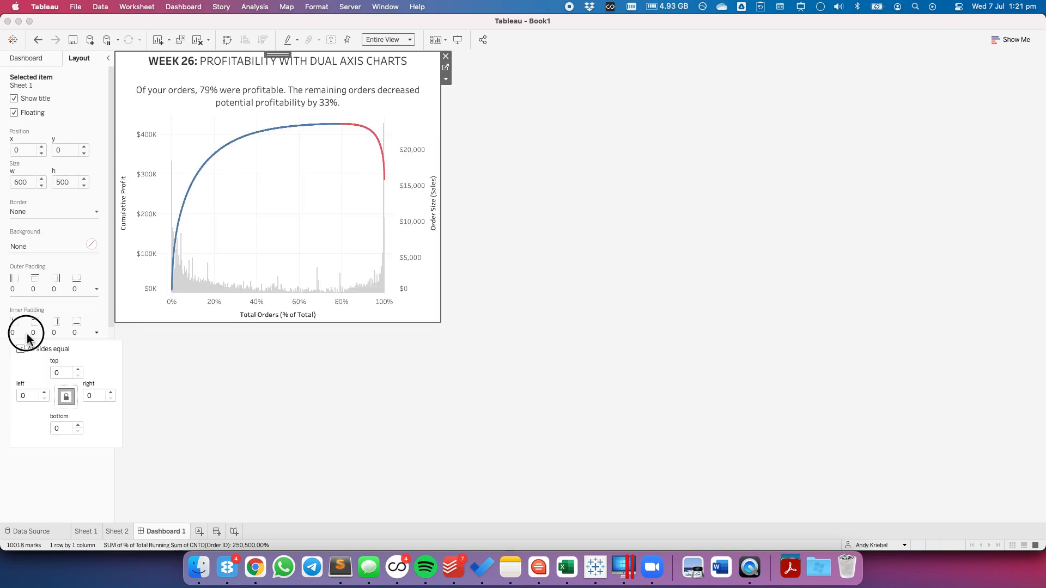
pyautogui.click(55, 372)
pyautogui.write('10')
pyautogui.press('Return')
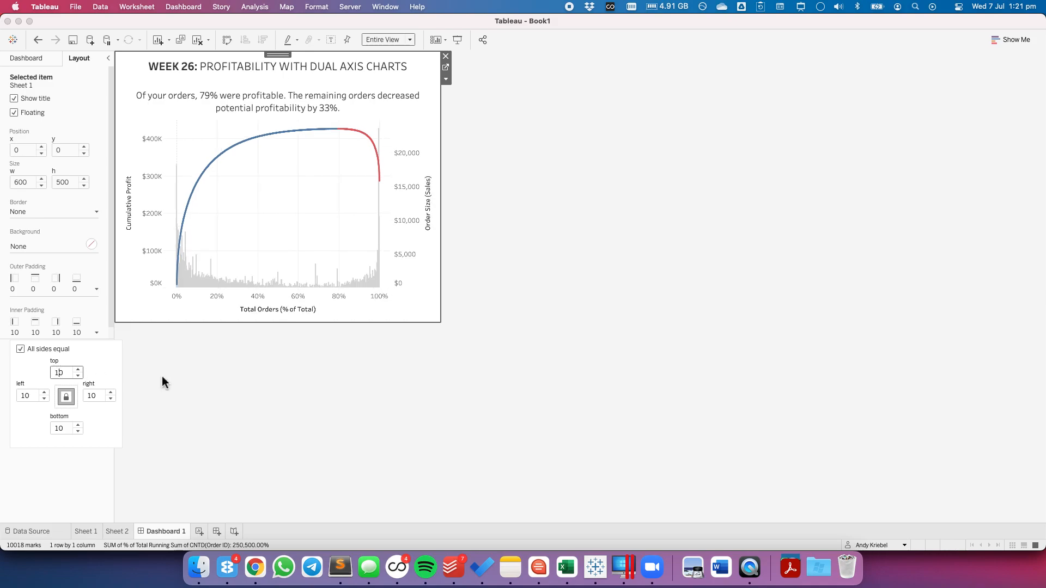
# Show Sheet 1's caption on the dashboard and deselect the sheet.
pyautogui.click(445, 79)
pyautogui.click(492, 138)
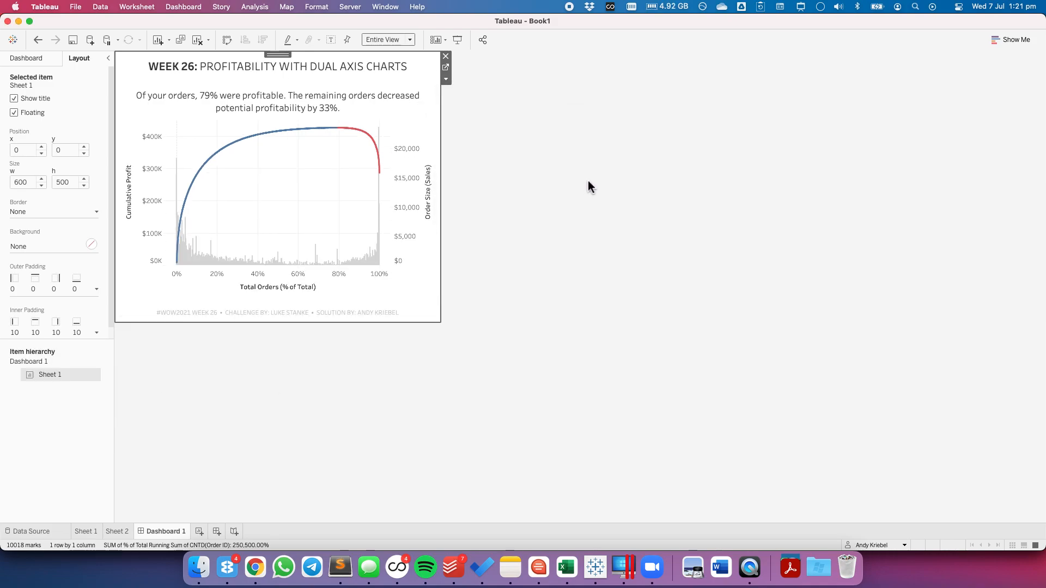
pyautogui.click(587, 180)
# Check the title layout in the reference visualization in the browser, and left-align the paragraph beneath the heading in Tableau's sheet title.
pyautogui.press('super+Tab')
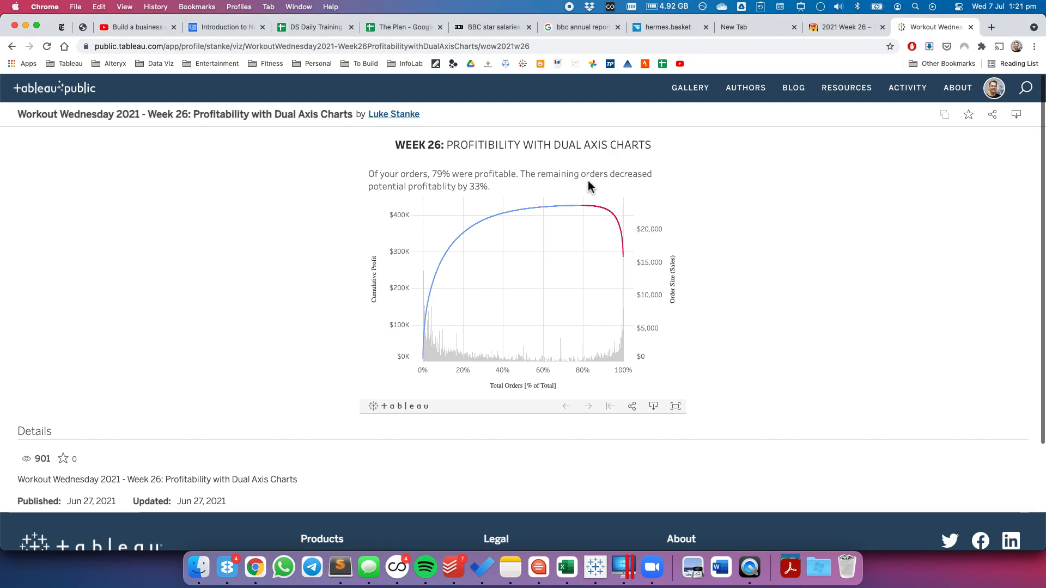
pyautogui.press('super+Tab')
pyautogui.doubleClick(315, 112)
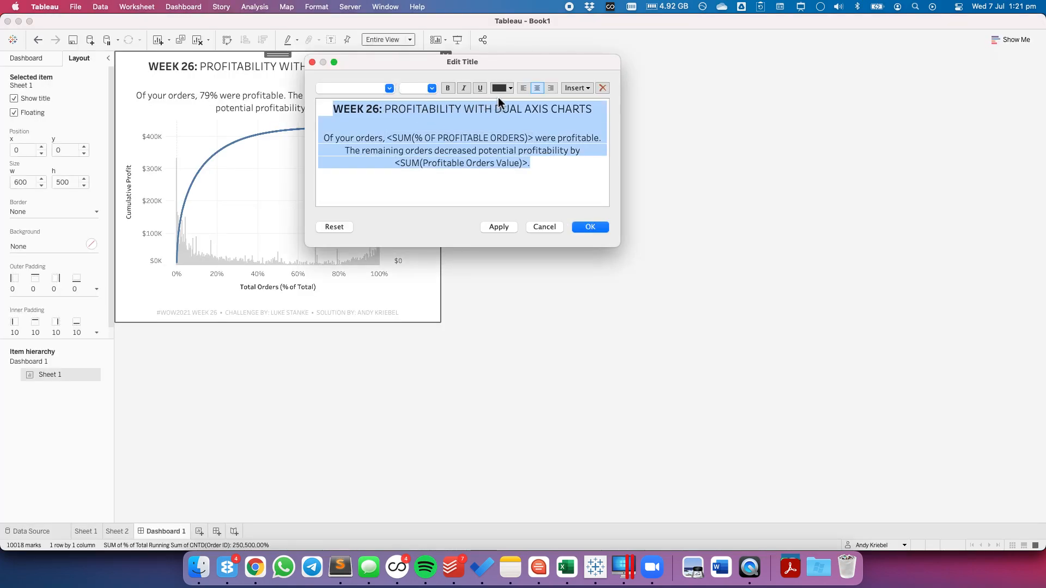
pyautogui.click(500, 140)
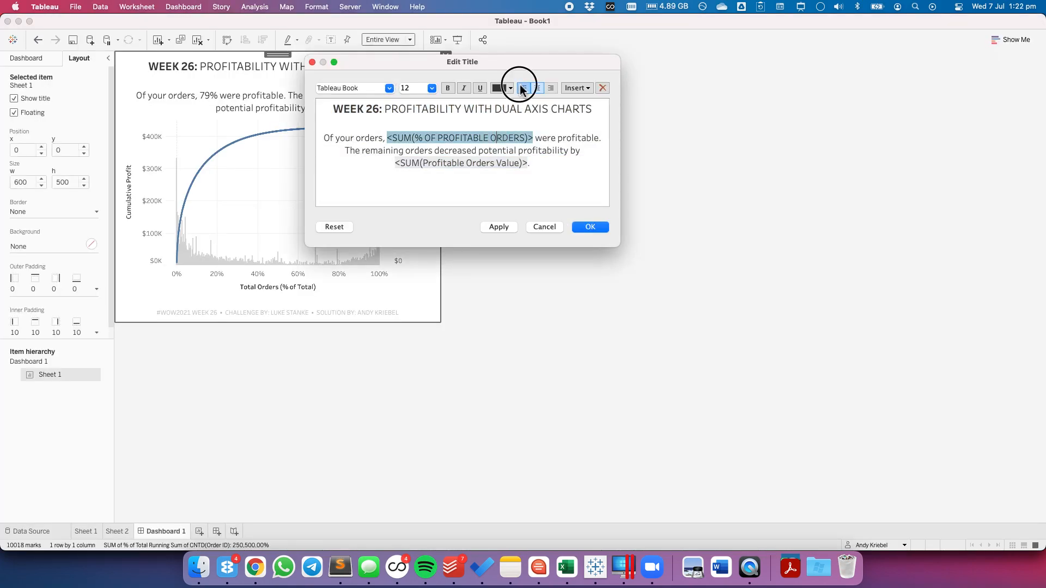
pyautogui.click(523, 87)
pyautogui.click(588, 227)
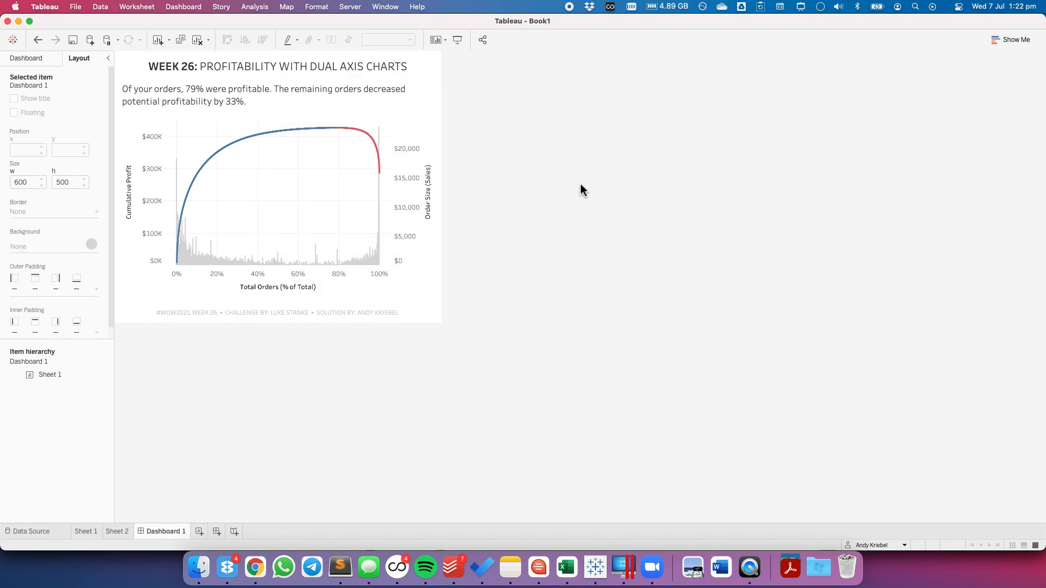
# Compare the dashboard's layout and bar tooltips with the reference visualization on Tableau Public in the browser.
pyautogui.press('super+Tab')
pyautogui.press('super+Tab')
pyautogui.press('super+Tab')
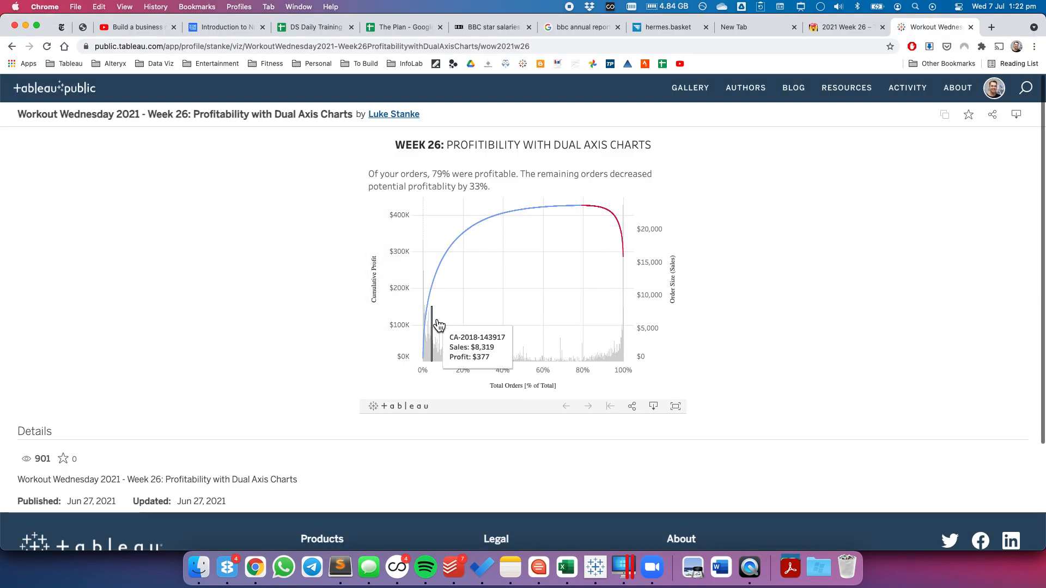
pyautogui.press('super+Tab')
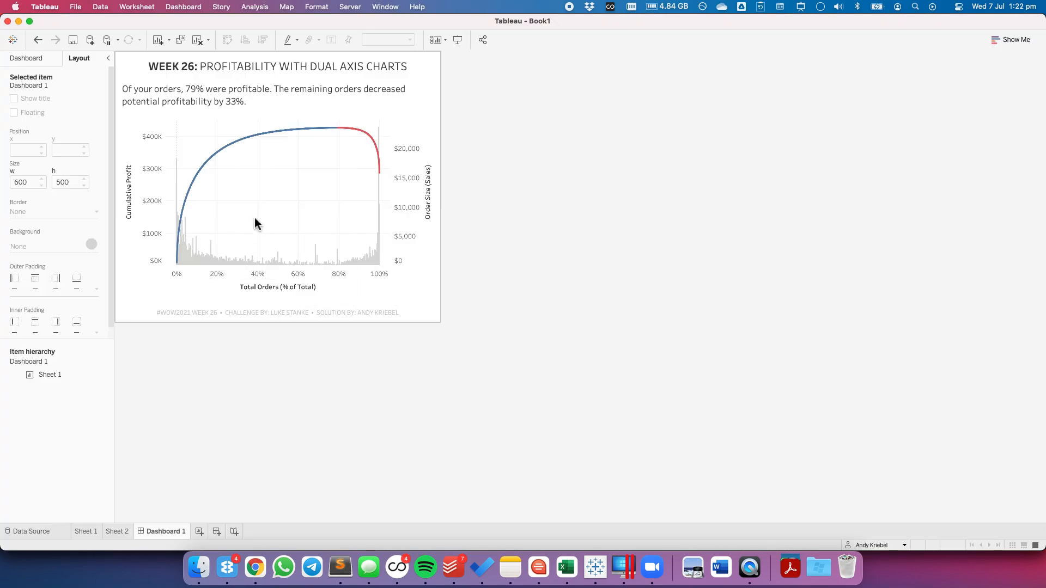
pyautogui.press('super+Tab')
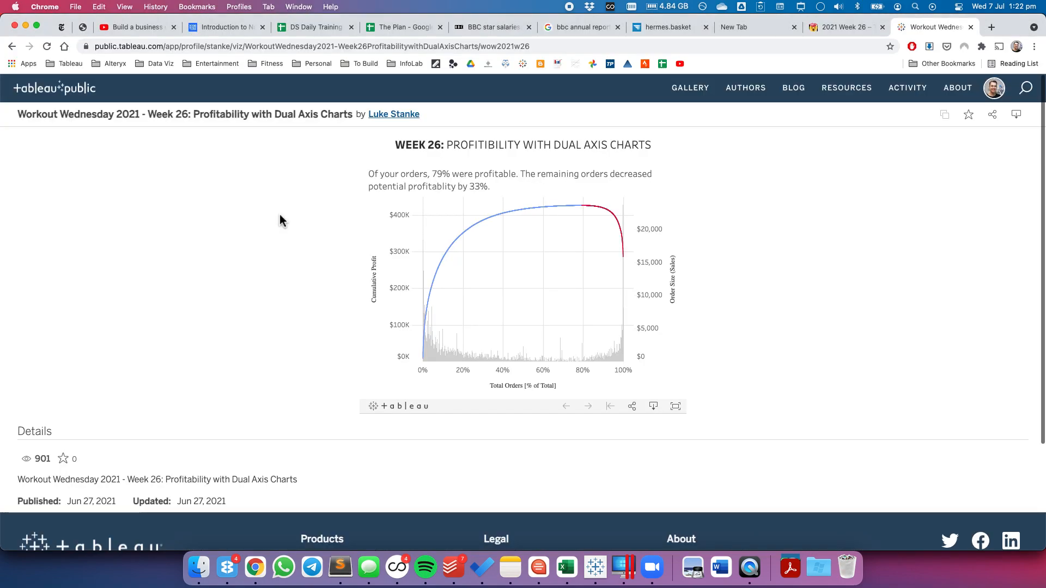
pyautogui.press('super+Tab')
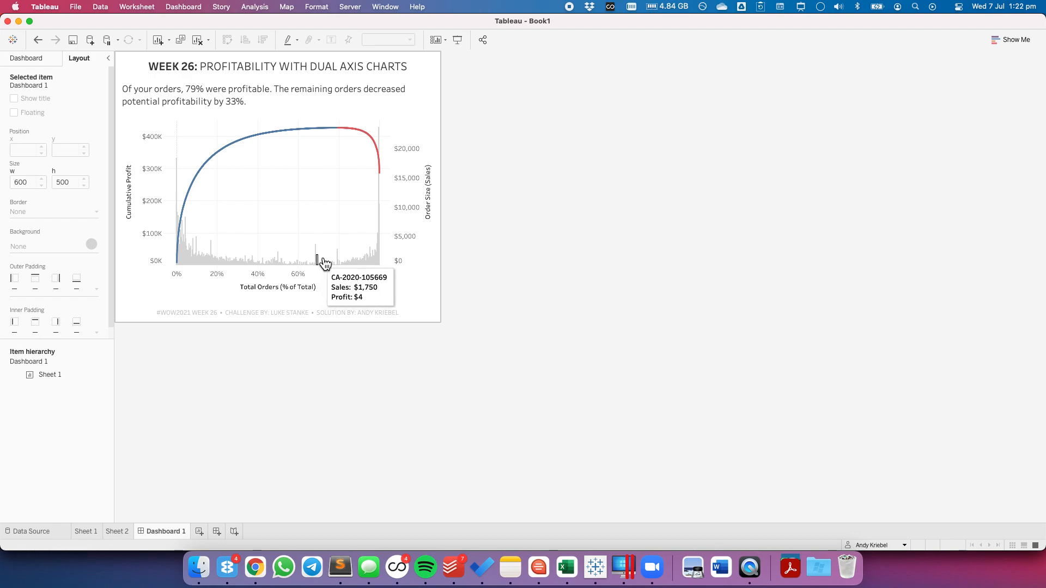
pyautogui.click(330, 213)
pyautogui.click(546, 224)
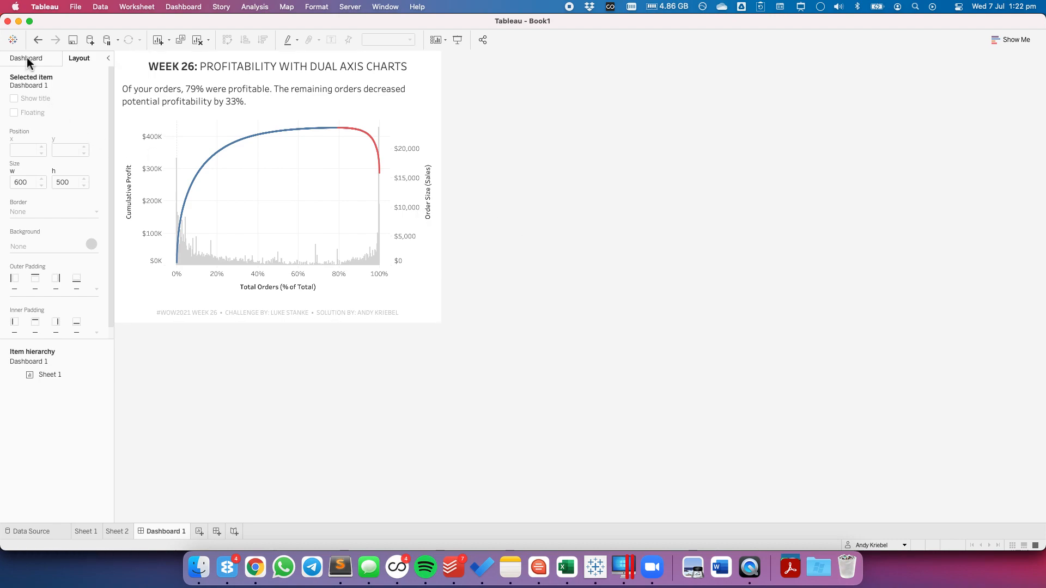
# Rename the dashboard as WOW2021 W26.
pyautogui.doubleClick(150, 533)
pyautogui.write('WOW2021 W26')
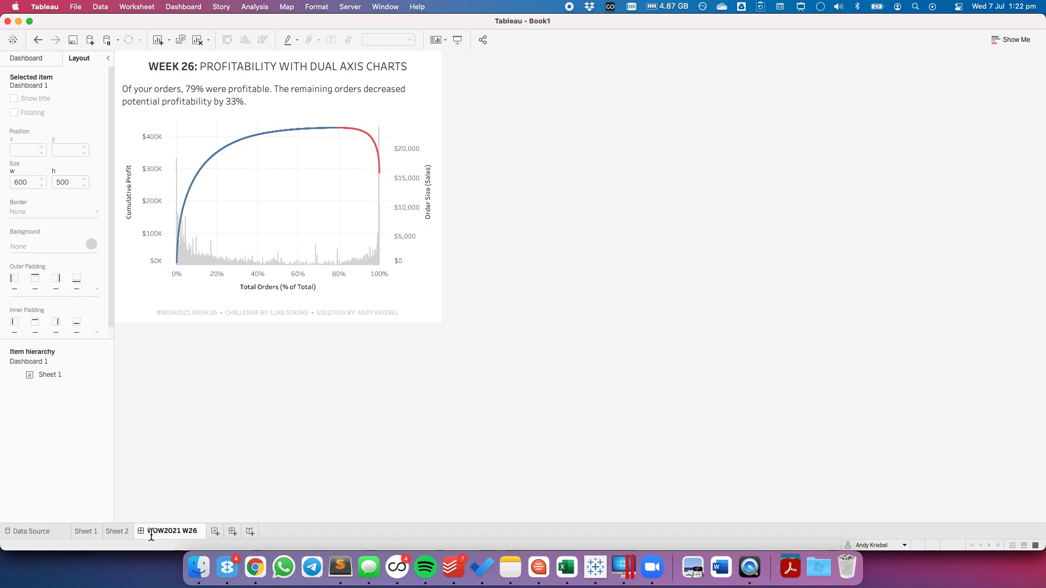
pyautogui.press('Return')
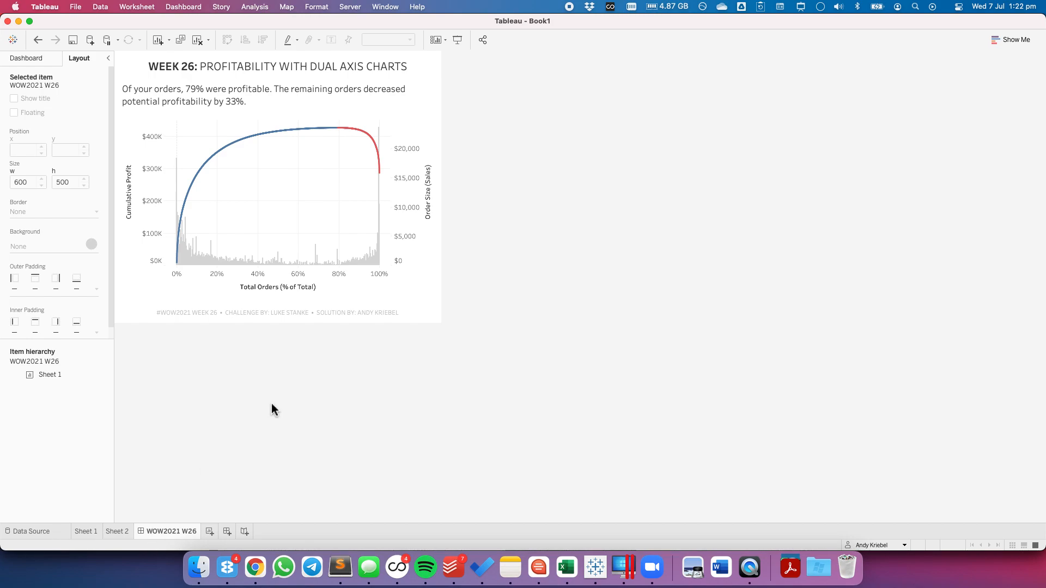